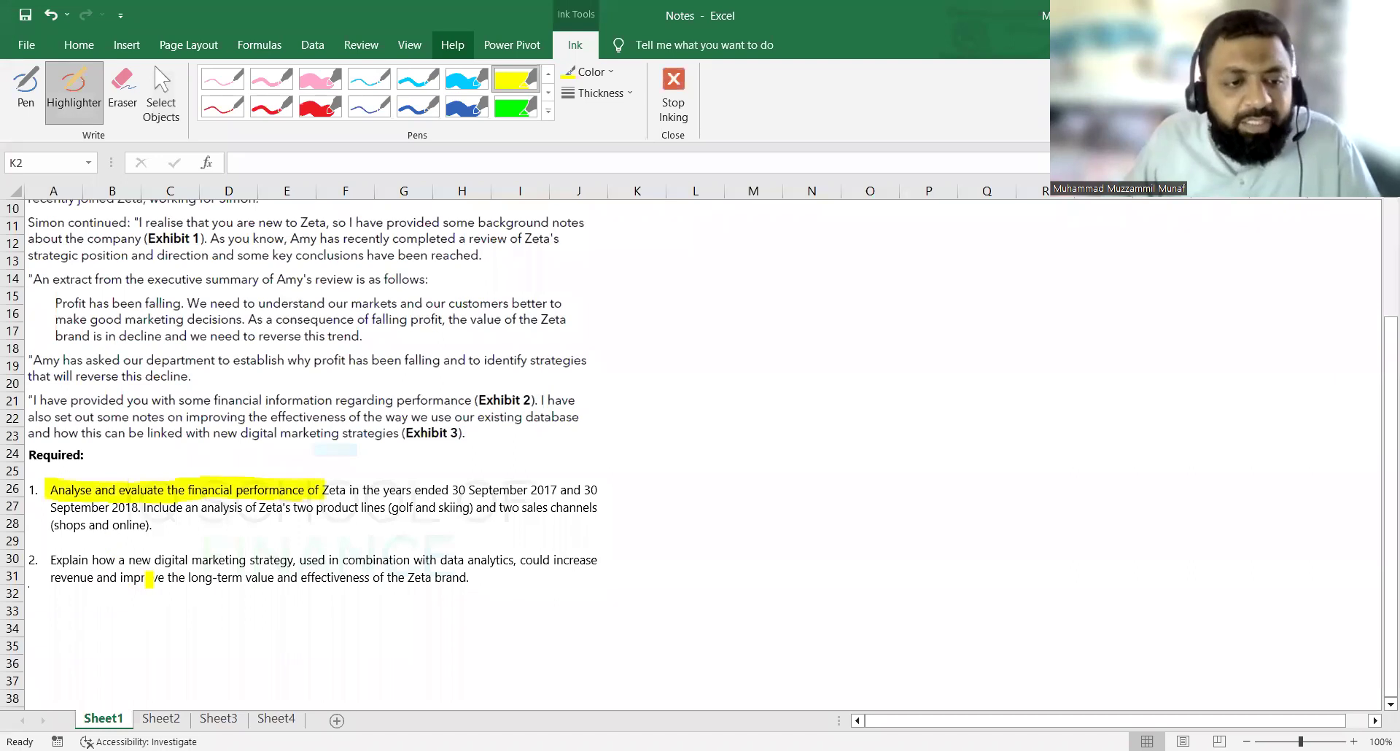
Highlight "a new digital marketing strategy, used in combination with data analytics" in yellow in requirement 2, and stop inking.
{"action": "left_click_drag", "start_coordinate": [119, 561], "coordinate": [515, 560]}
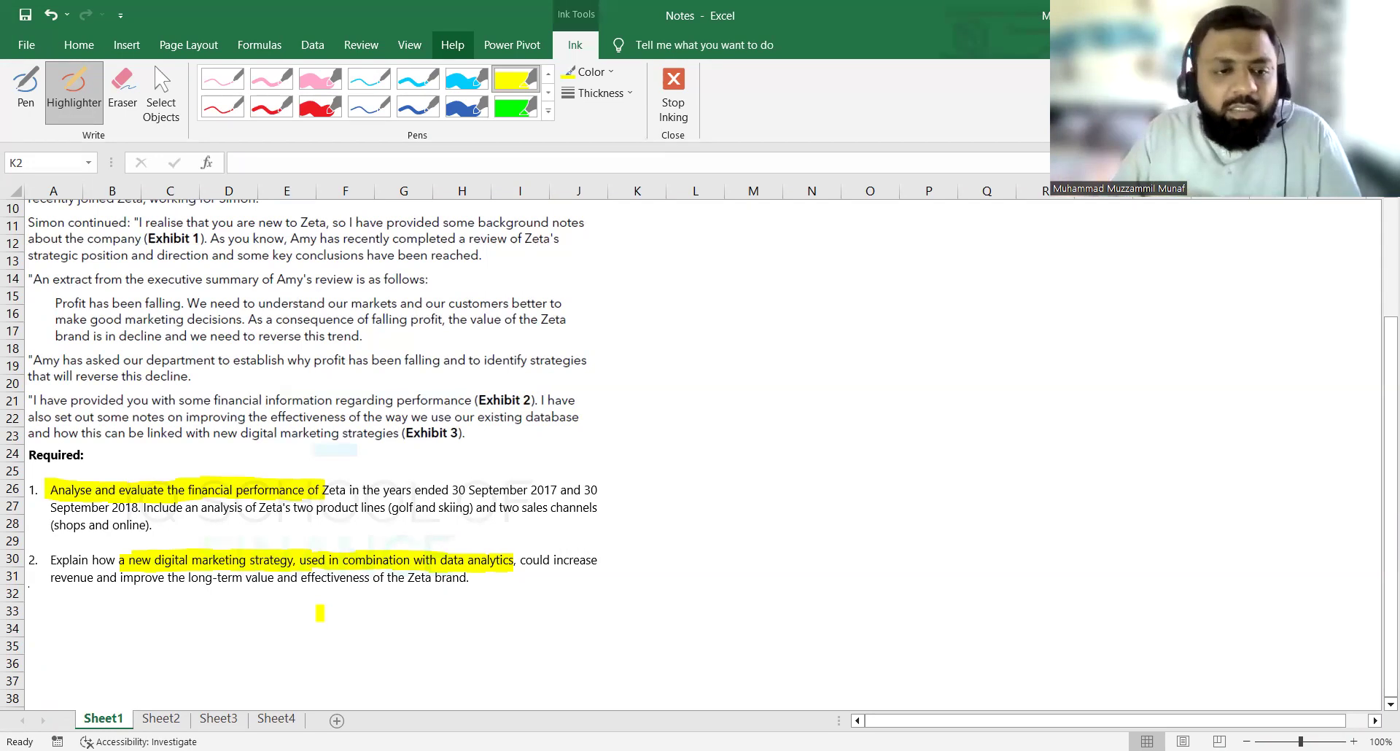
{"action": "left_click", "coordinate": [161, 93]}
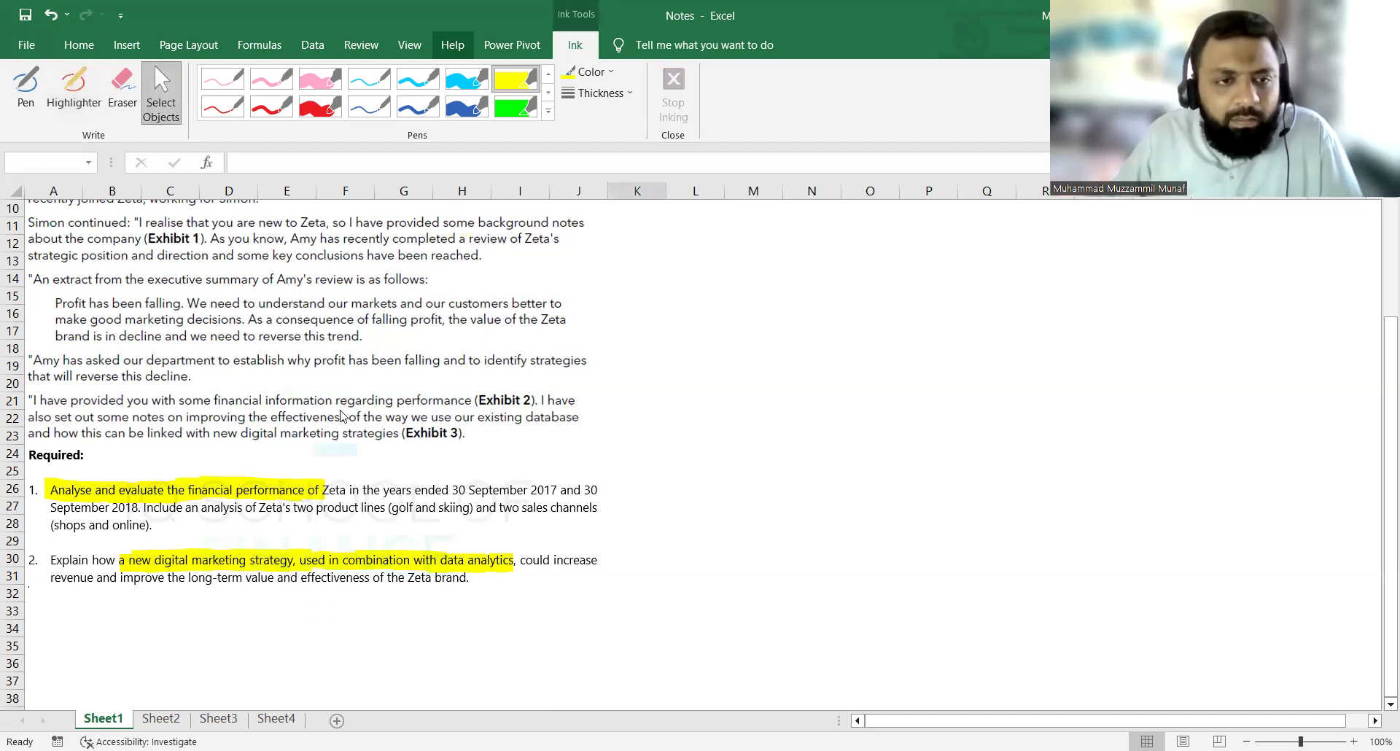
{"action": "scroll", "coordinate": [320, 443], "scroll_direction": "up", "scroll_amount": 3}
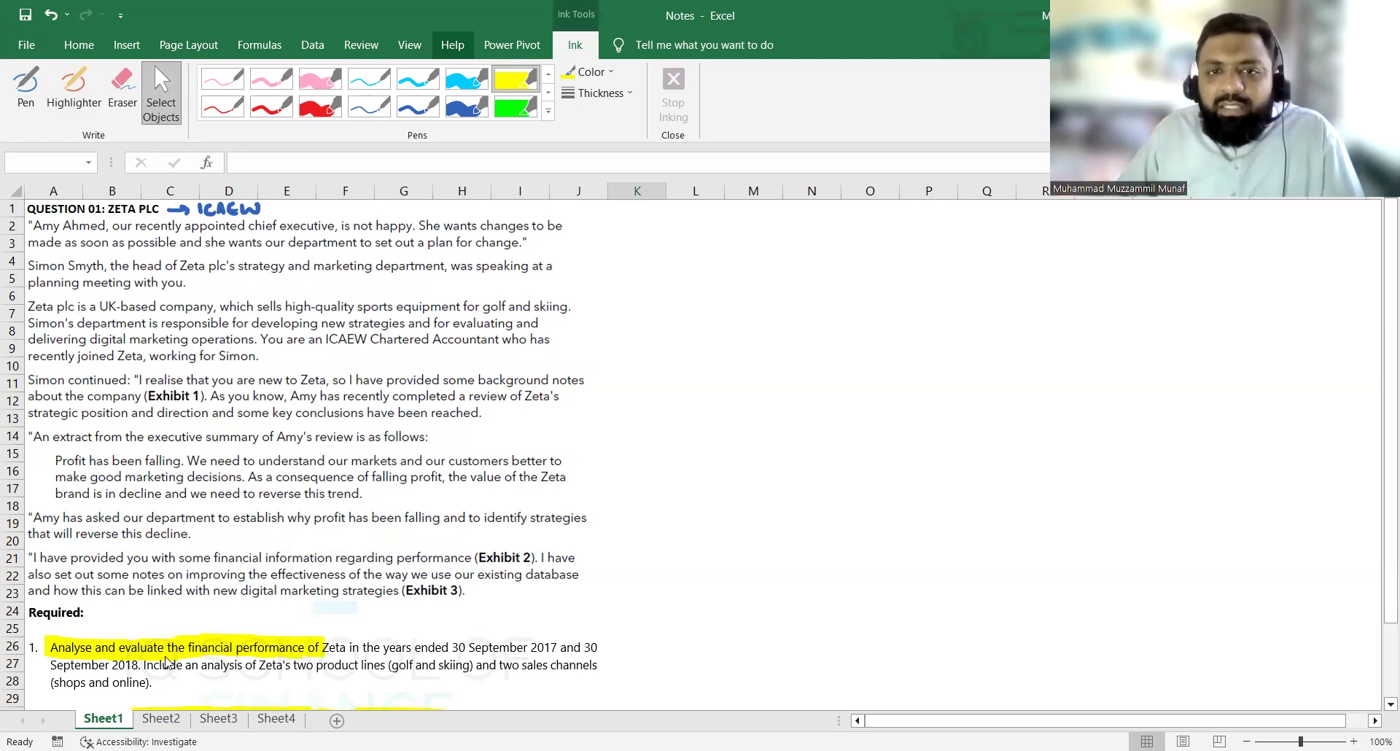
Hide the gridlines on Sheet2, which holds the Exhibit 1 background information.
{"action": "left_click", "coordinate": [160, 720]}
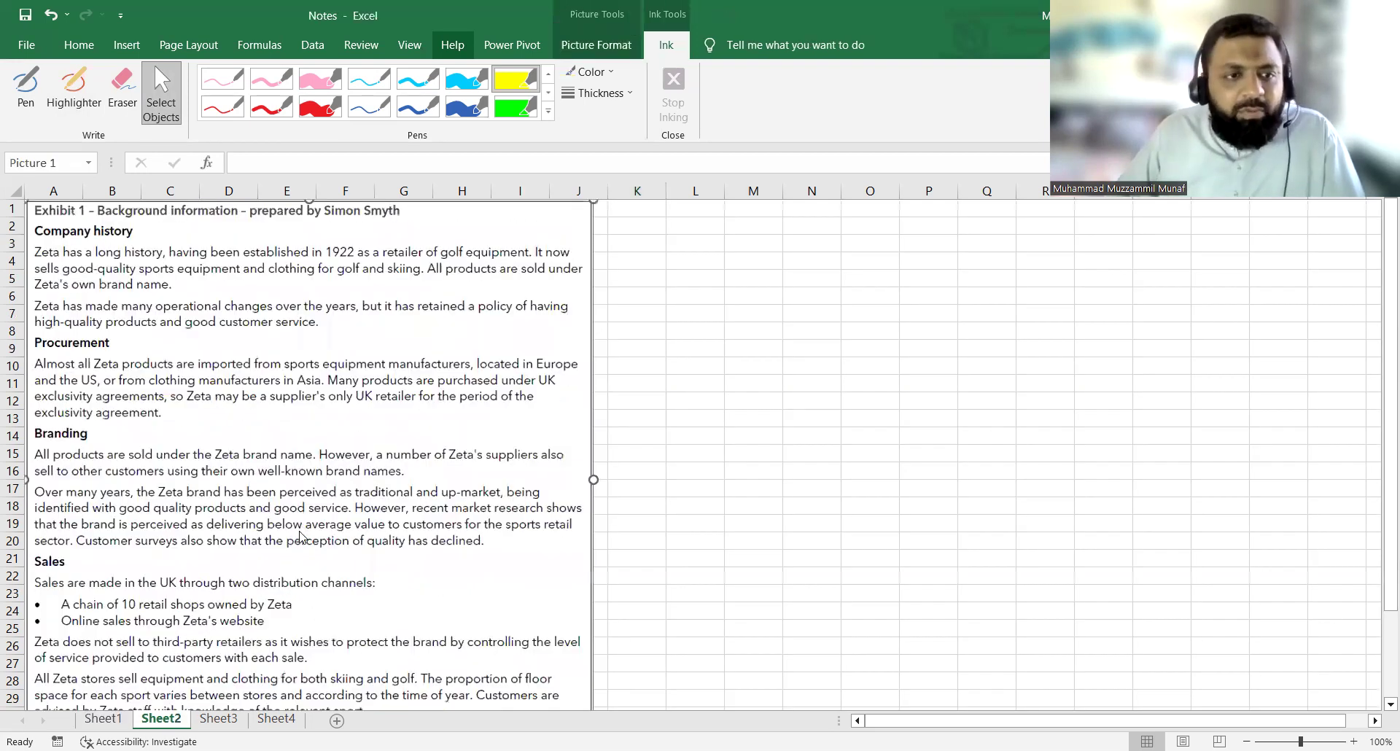
{"action": "scroll", "coordinate": [300, 536], "scroll_direction": "down", "scroll_amount": 5}
{"action": "scroll", "coordinate": [321, 539], "scroll_direction": "up", "scroll_amount": 5}
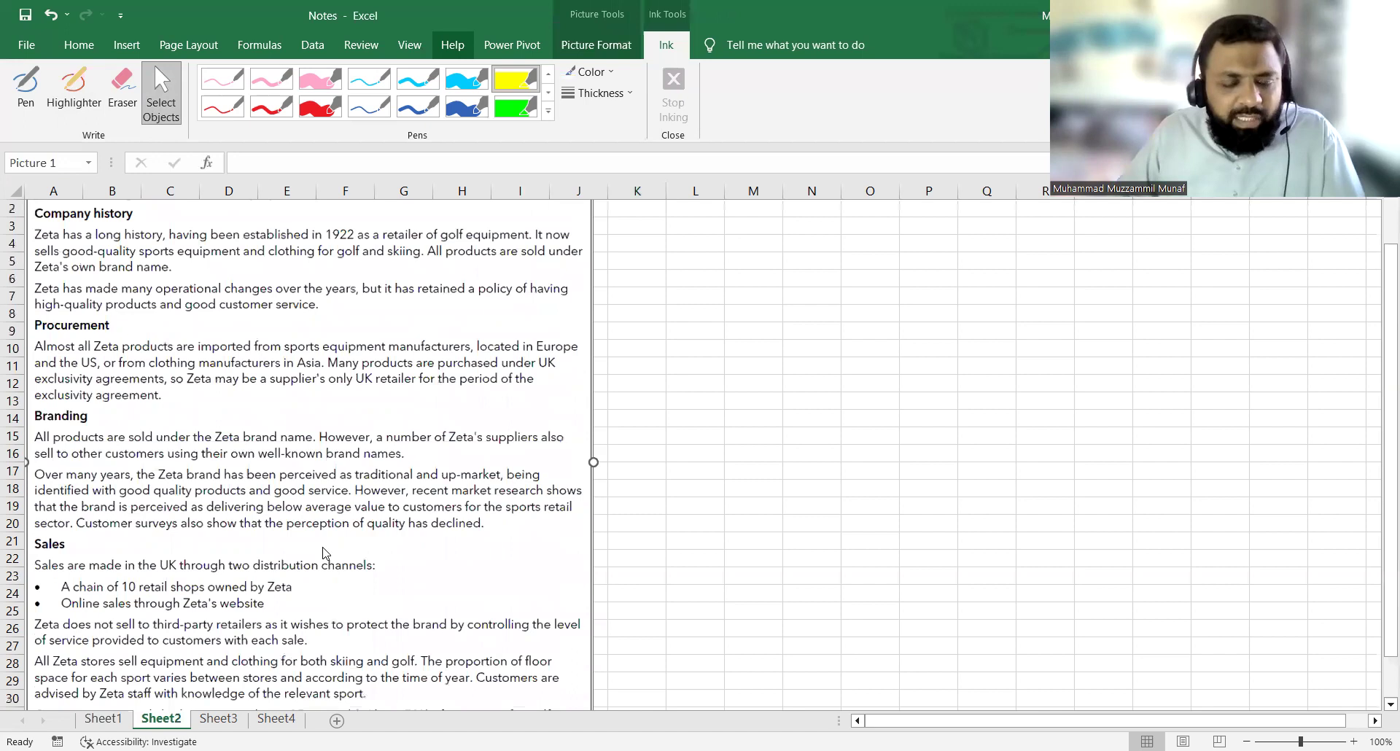
{"action": "scroll", "coordinate": [320, 515], "scroll_direction": "up", "scroll_amount": 1}
{"action": "key", "text": "alt"}
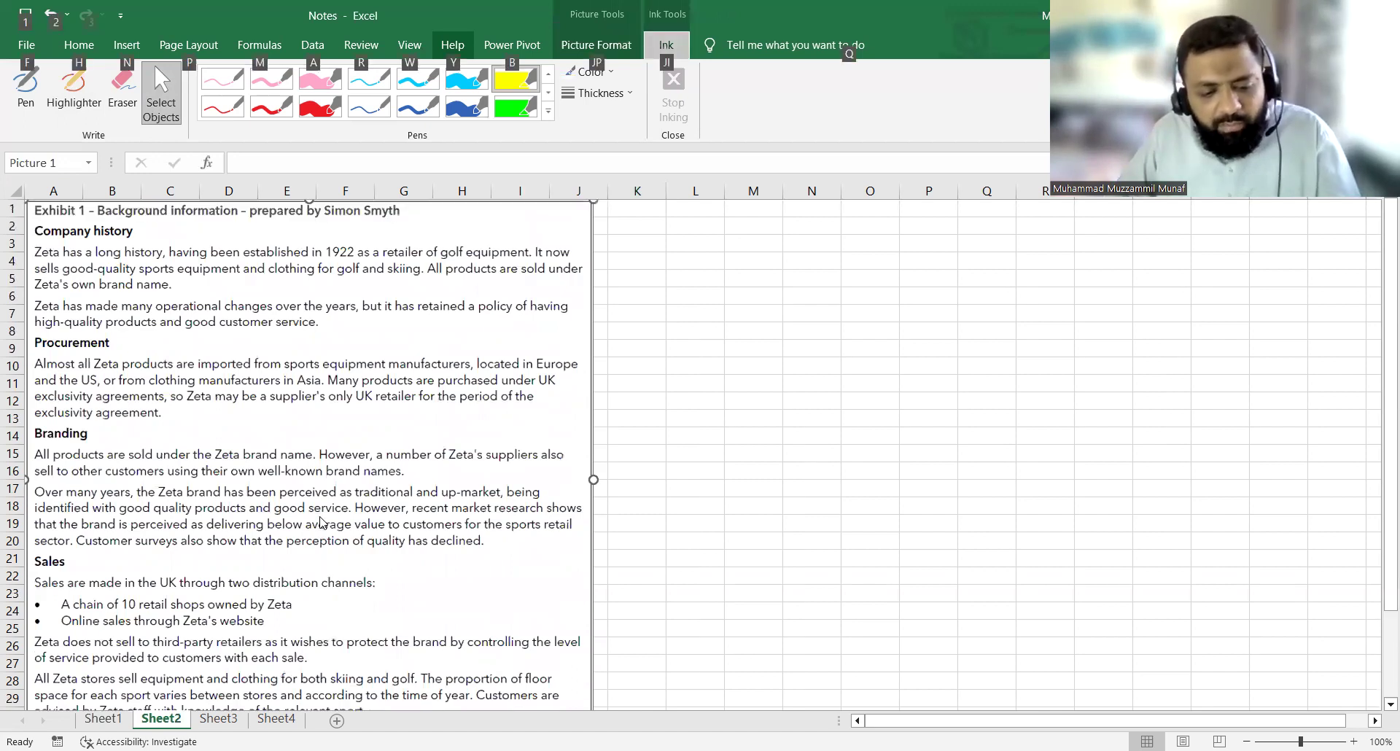
{"action": "key", "text": "w"}
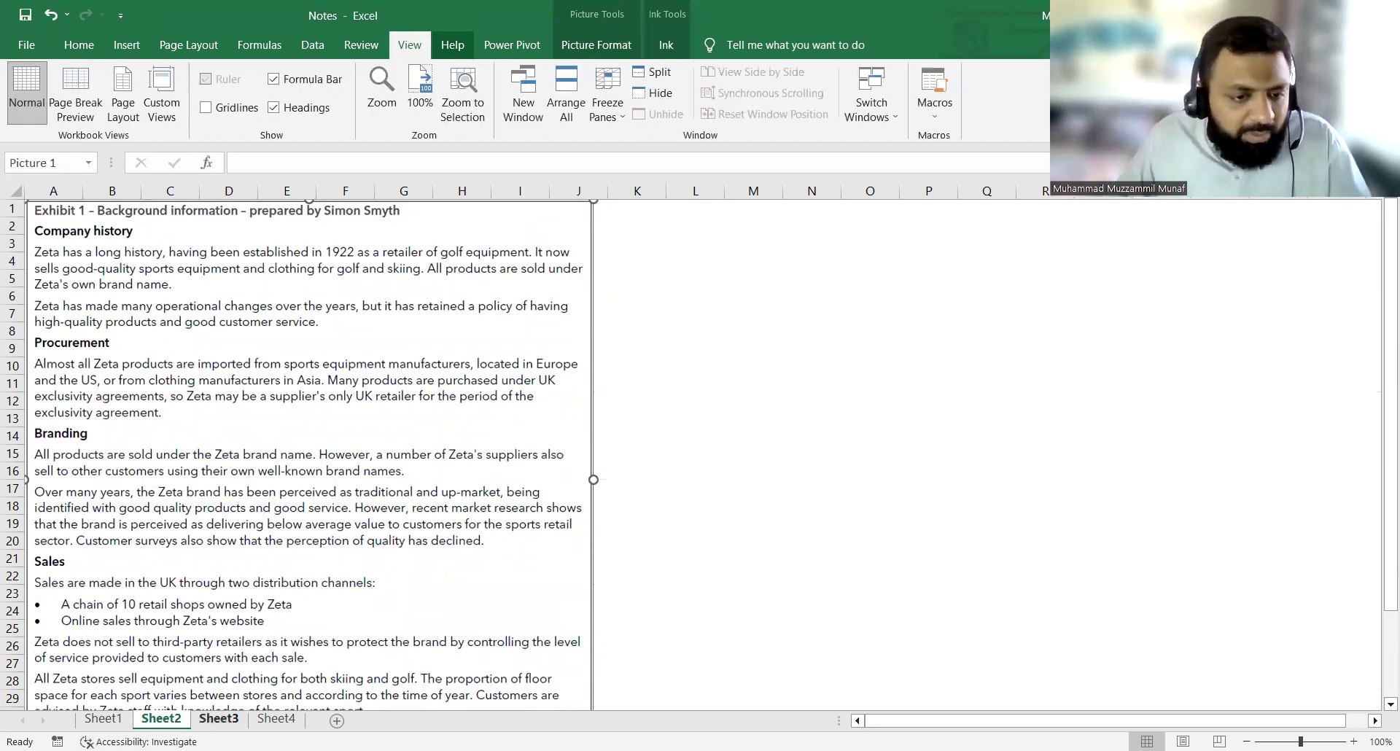
Hide the gridlines on Sheet3, which holds the Exhibit 2 financial information.
{"action": "key", "text": "ctrl+Page_Down"}
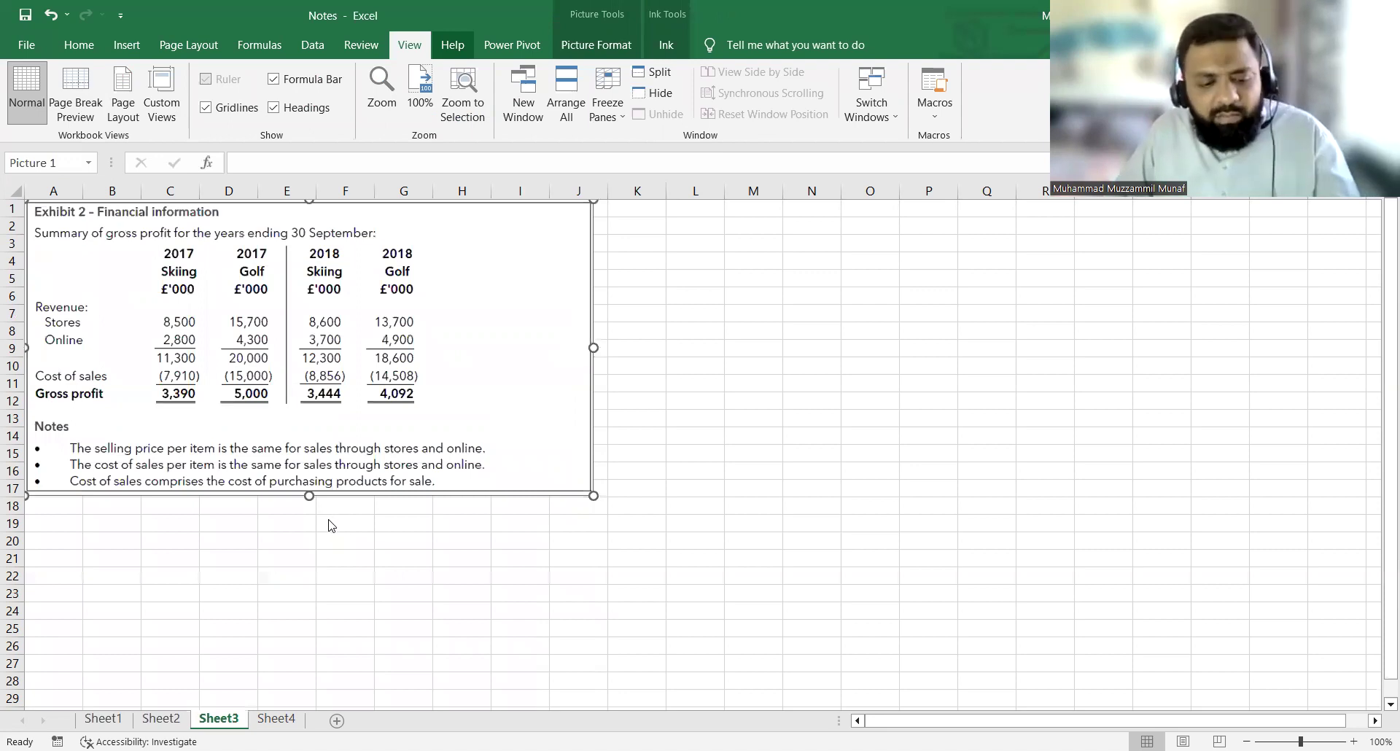
{"action": "key", "text": "alt+w"}
{"action": "key", "text": "v"}
{"action": "key", "text": "g"}
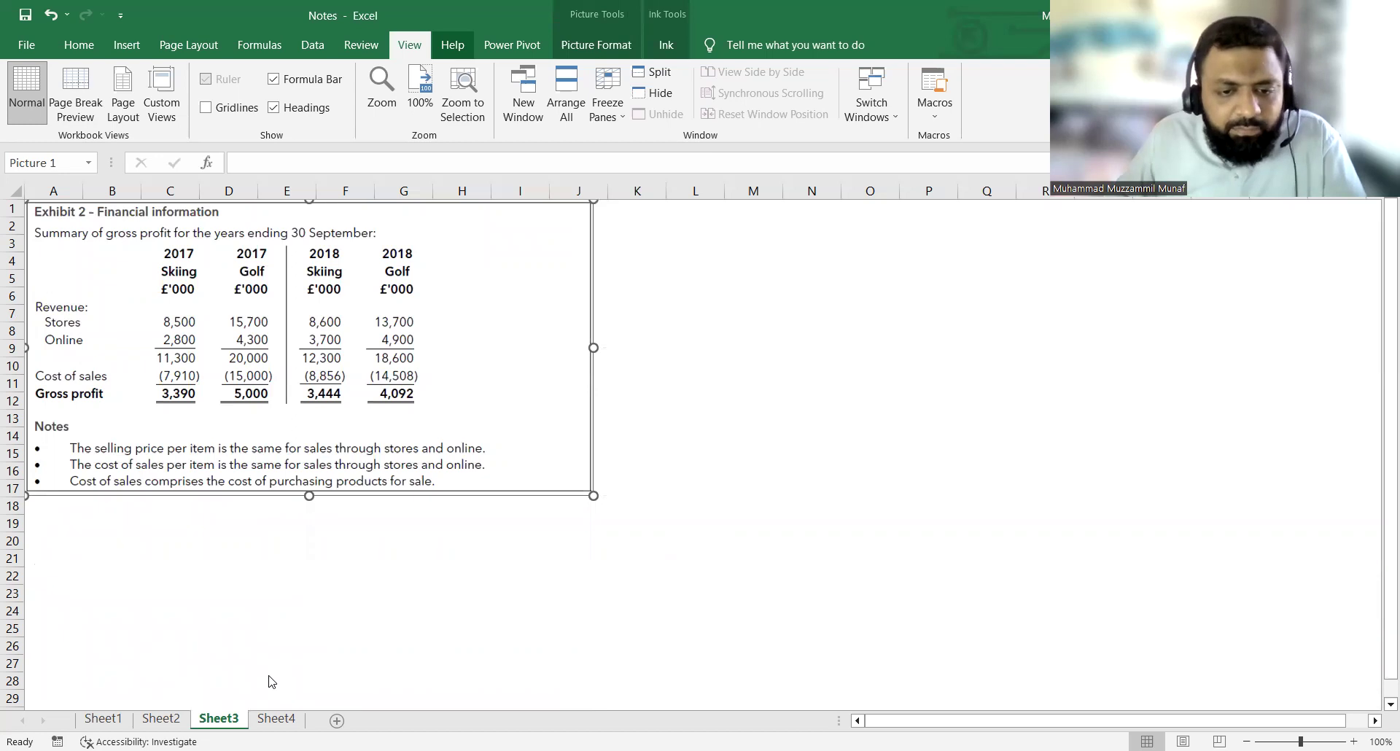
Check Exhibit 3 on Sheet4 and highlight "plan for change" in yellow in the question's opening paragraph on Sheet1.
{"action": "left_click", "coordinate": [276, 721]}
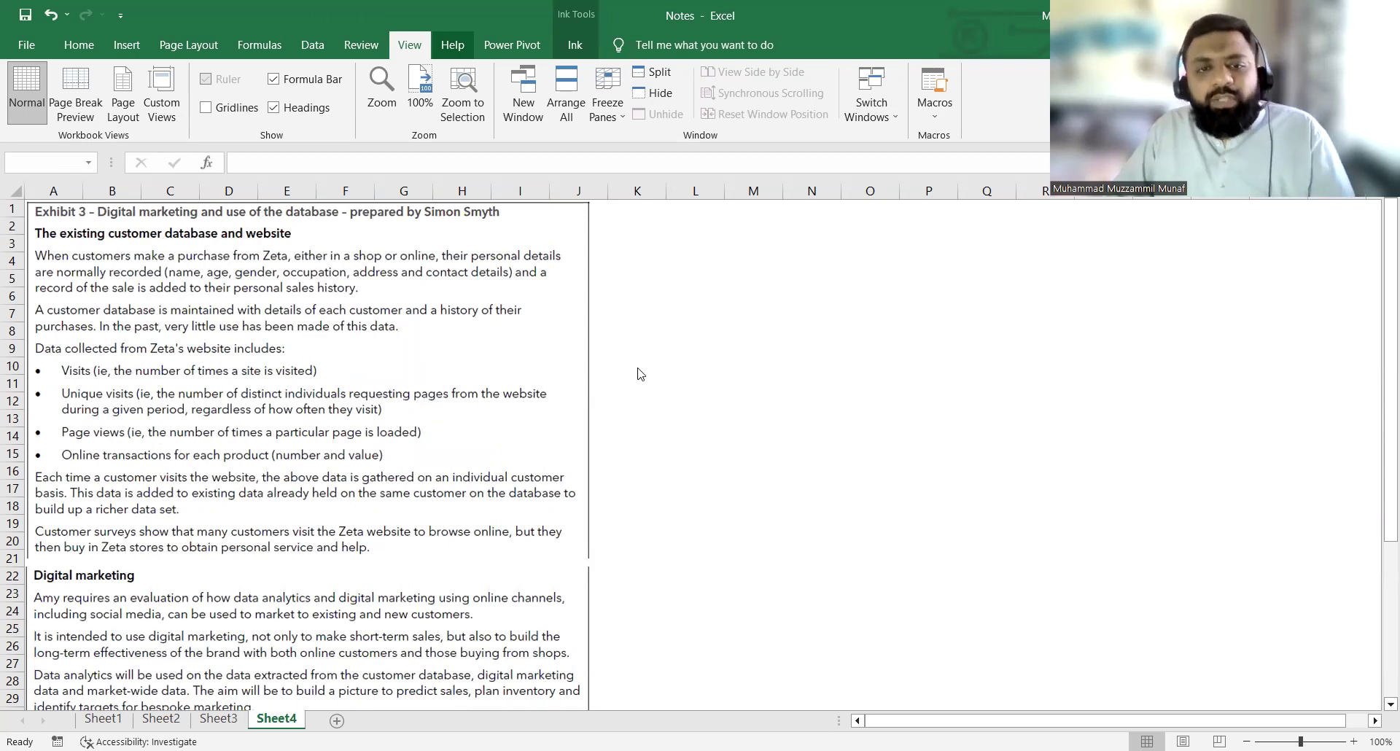
{"action": "left_click", "coordinate": [218, 719]}
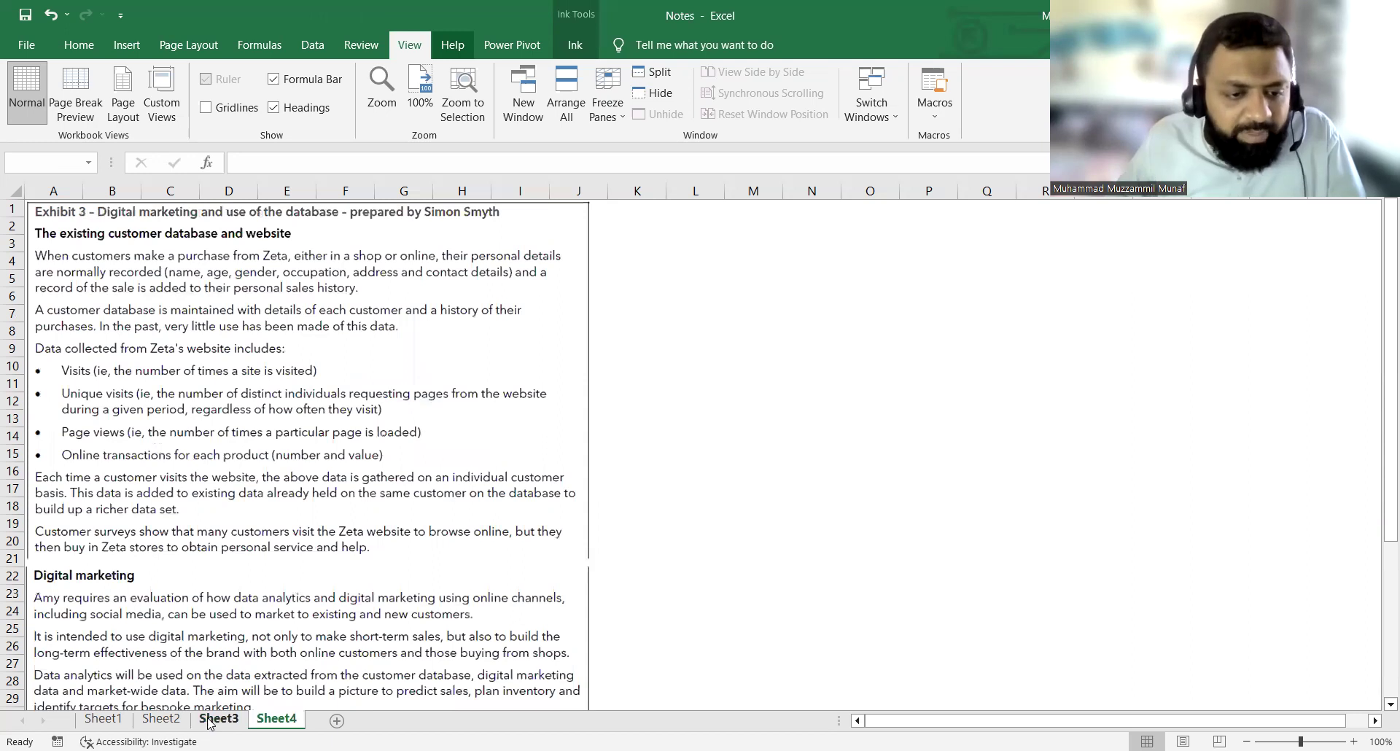
{"action": "left_click", "coordinate": [161, 719]}
{"action": "key", "text": "ctrl+Page_Up"}
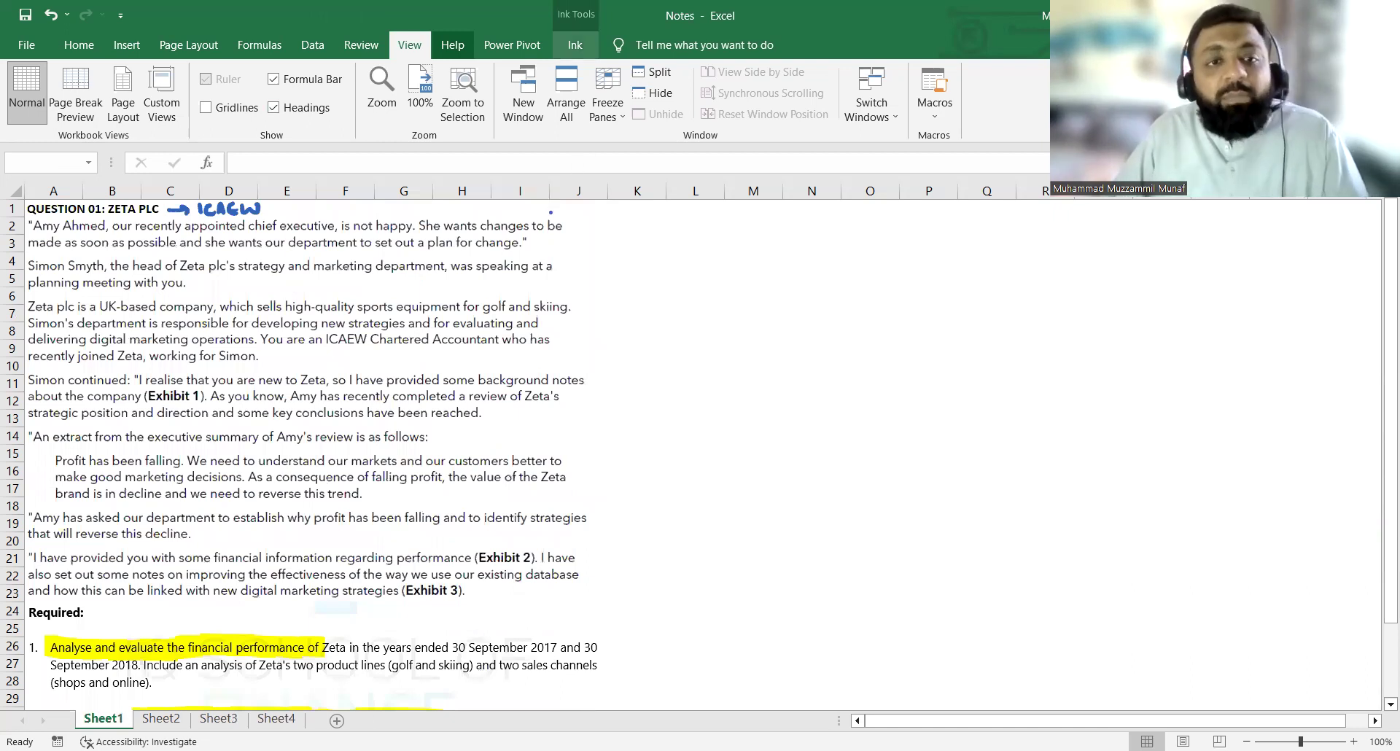
{"action": "left_click", "coordinate": [536, 226]}
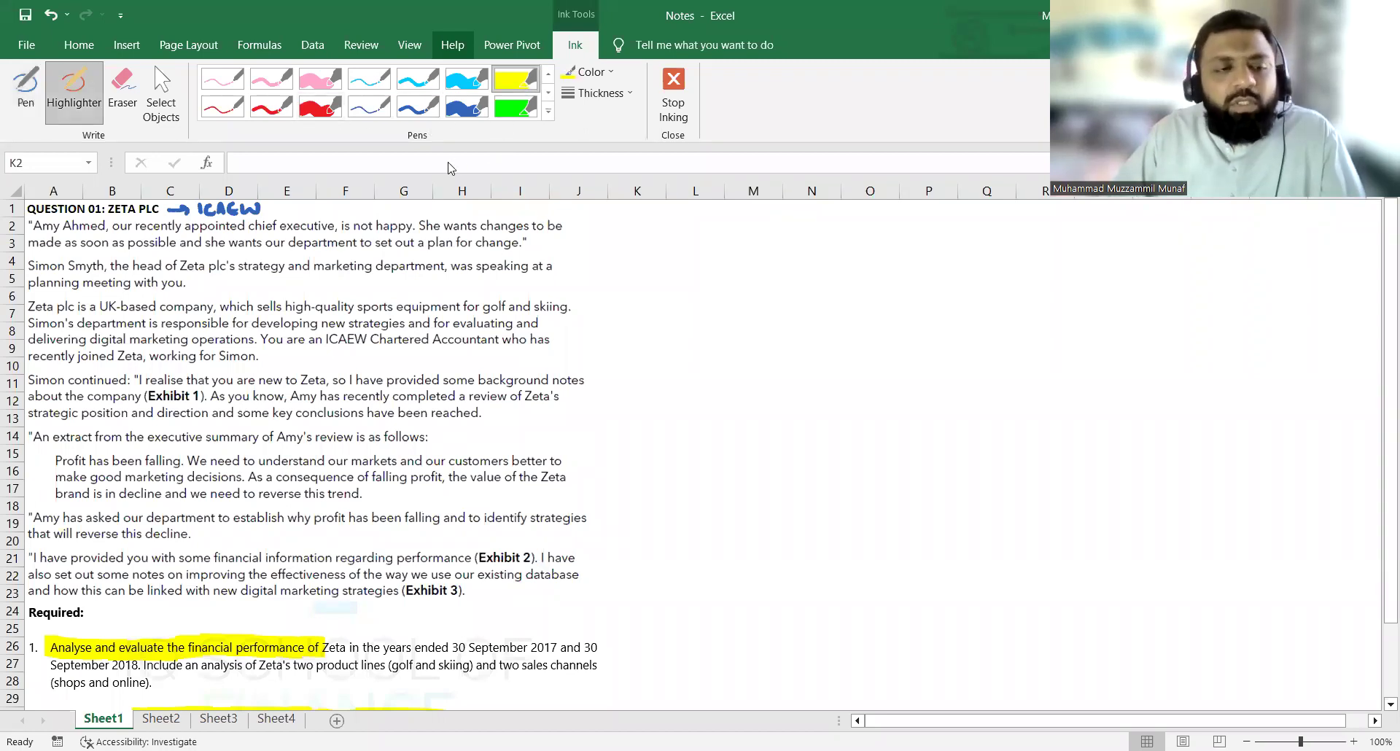
{"action": "left_click", "coordinate": [171, 117]}
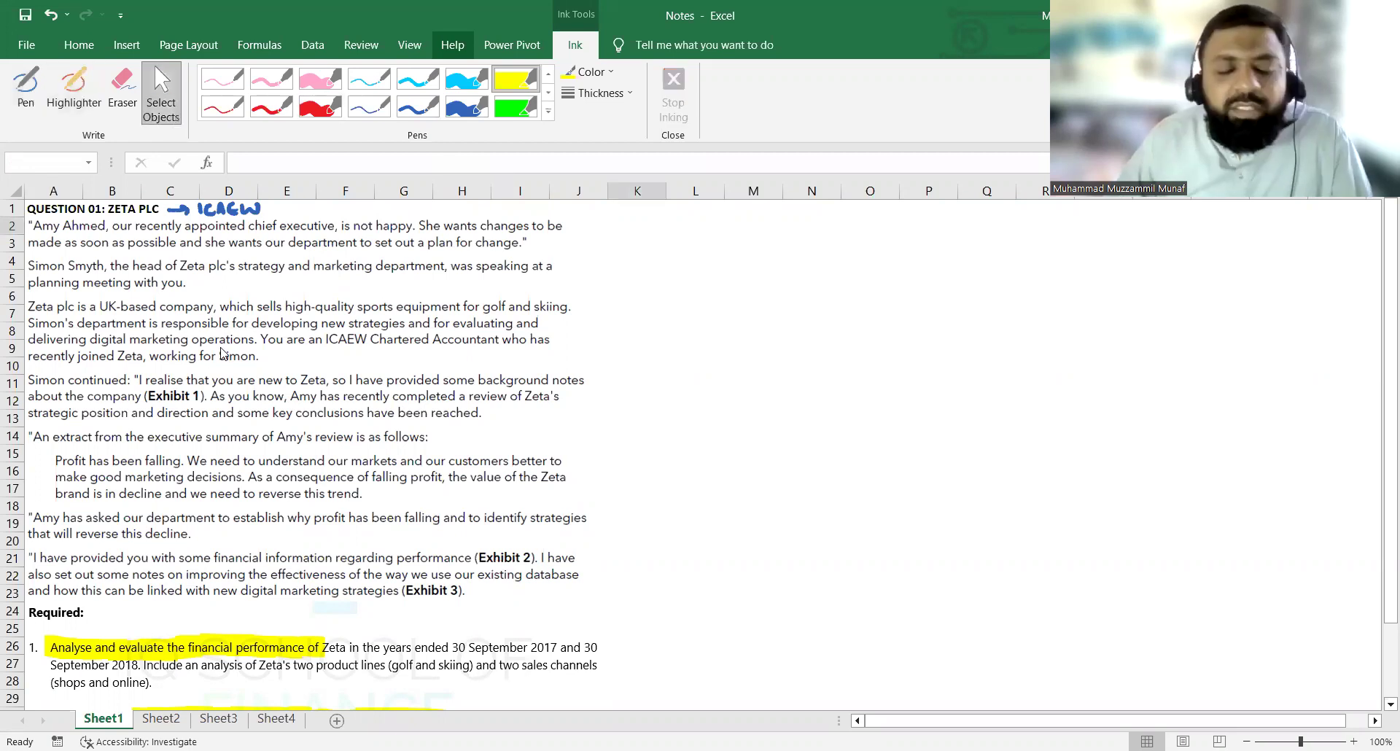
{"action": "left_click", "coordinate": [515, 79]}
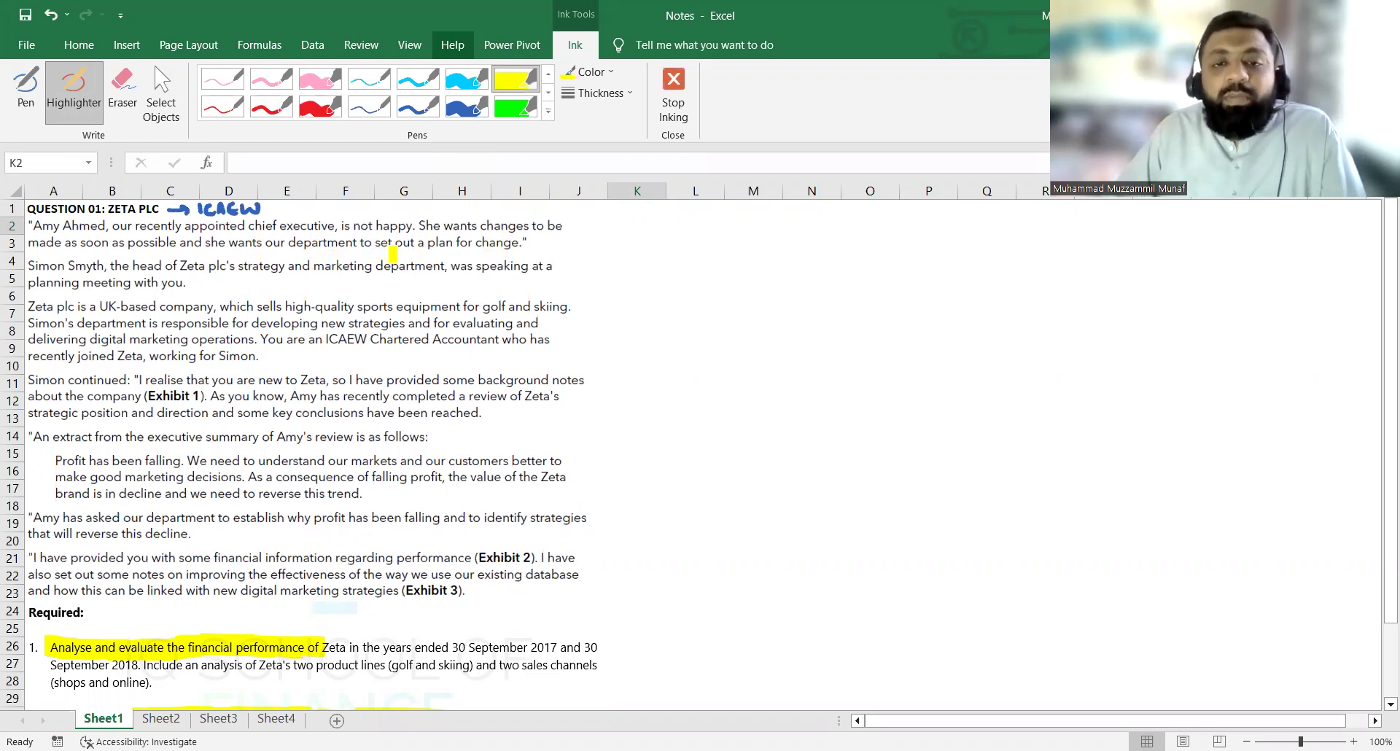
{"action": "left_click_drag", "start_coordinate": [427, 243], "coordinate": [528, 242]}
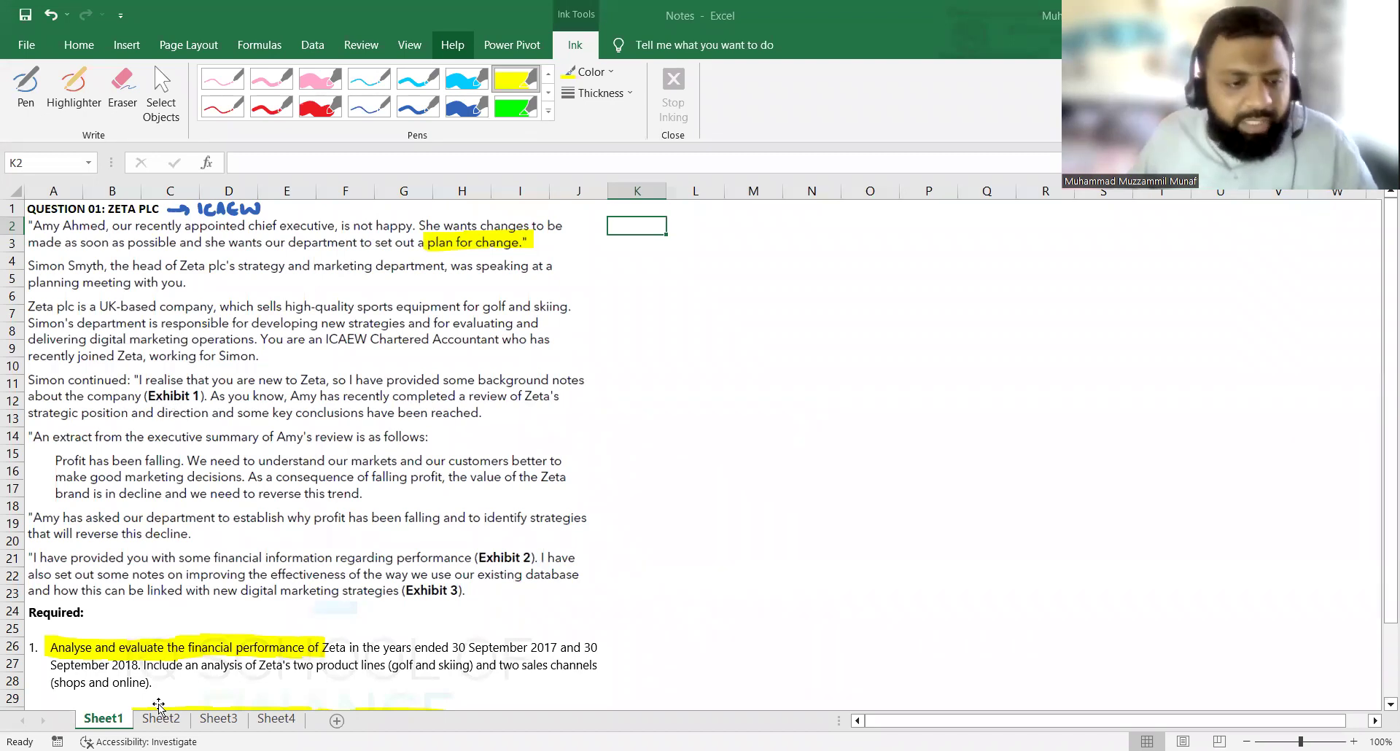
Handwrite "Problem 01: Profit is falling" in red with an arrow from the executive summary extract on Sheet1.
{"action": "key", "text": "ctrl+Page_Down"}
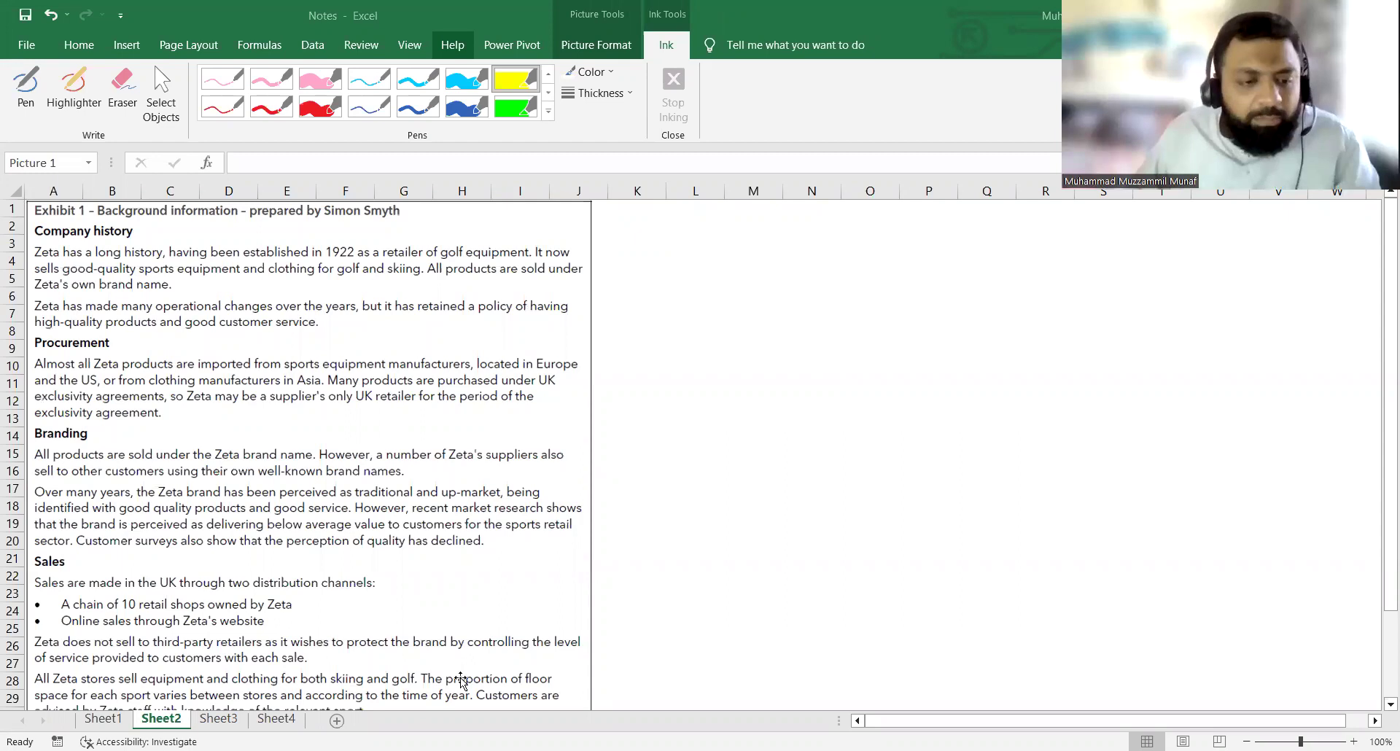
{"action": "key", "text": "ctrl+Page_Up"}
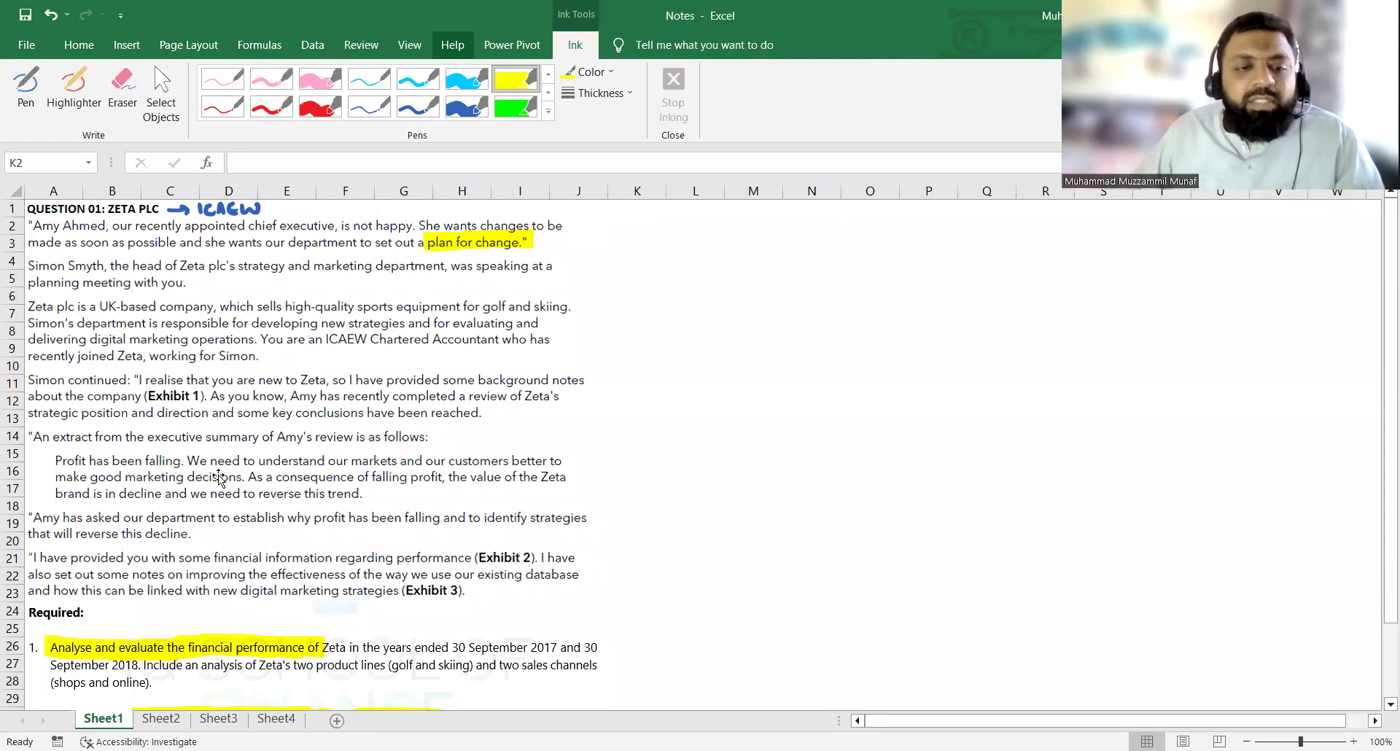
{"action": "scroll", "coordinate": [219, 481], "scroll_direction": "down", "scroll_amount": 2}
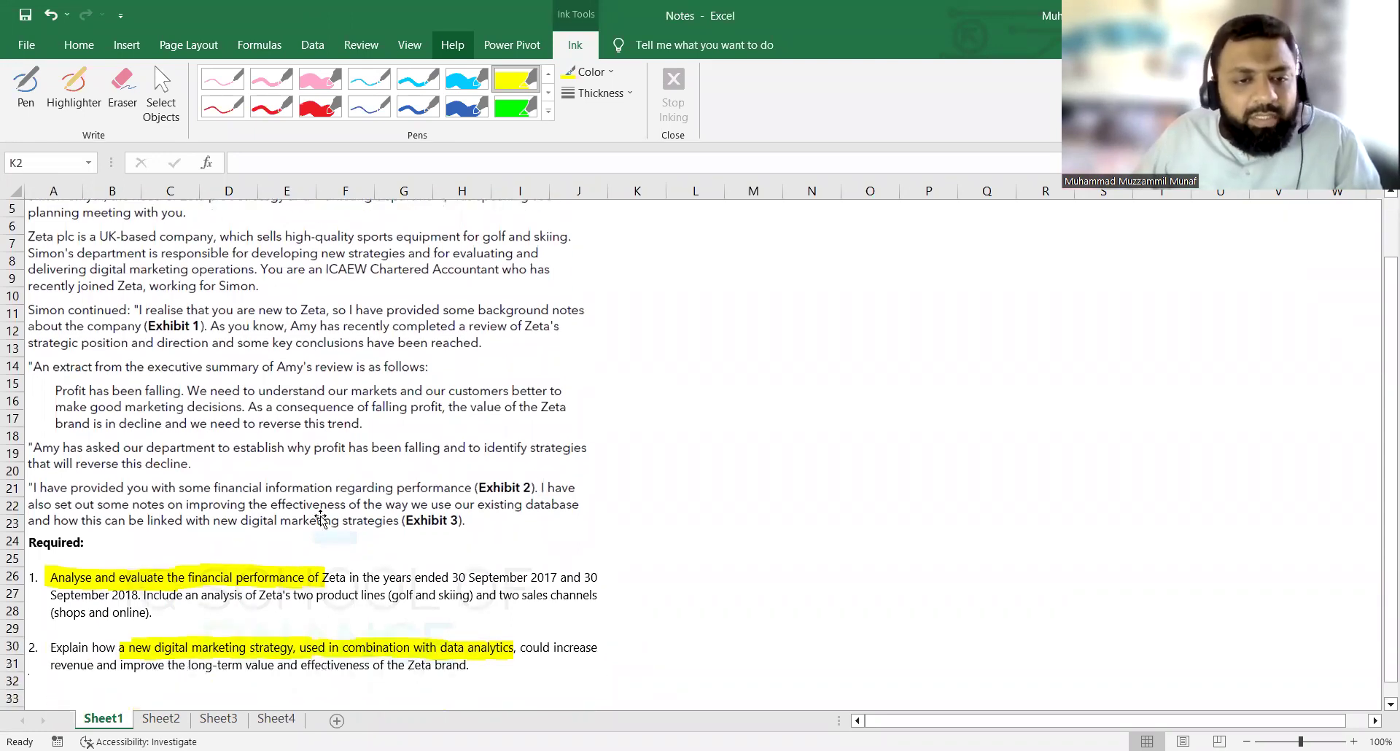
{"action": "scroll", "coordinate": [317, 515], "scroll_direction": "down", "scroll_amount": 1}
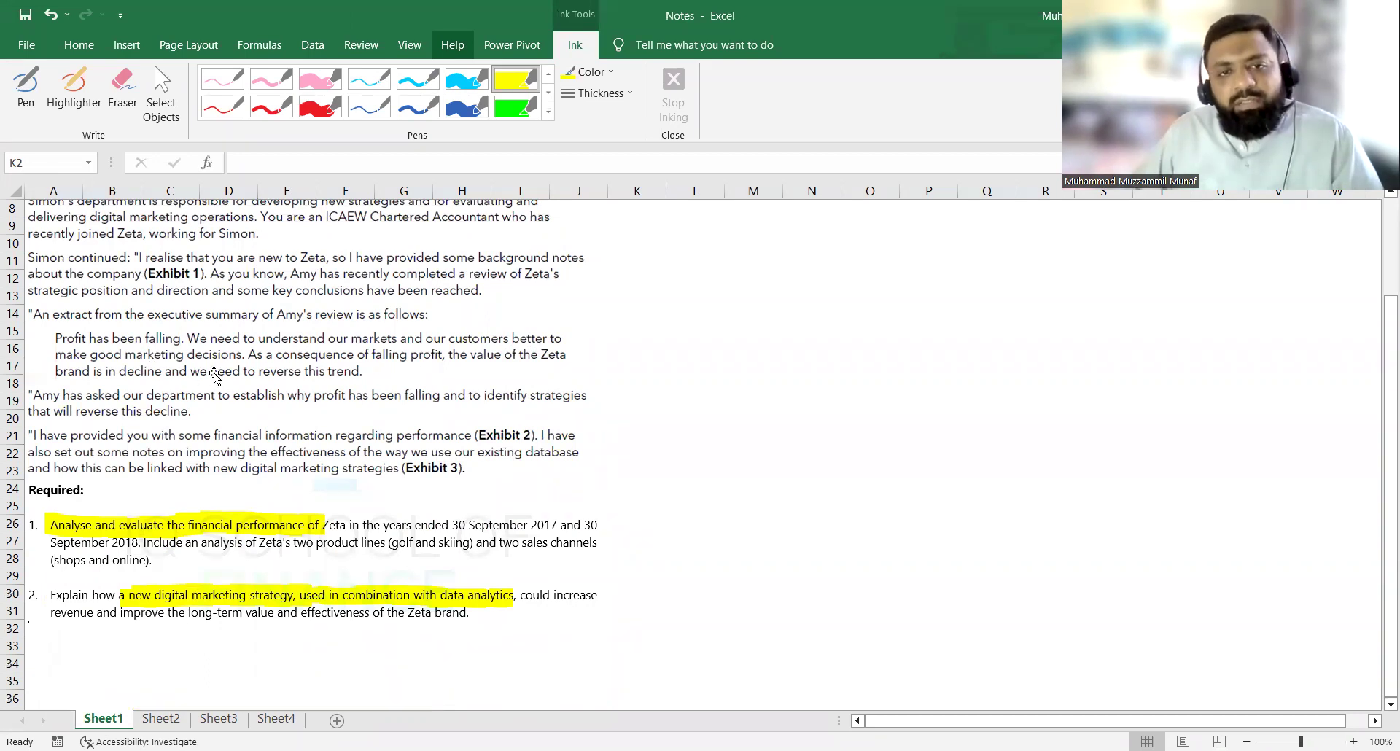
{"action": "left_click", "coordinate": [270, 106]}
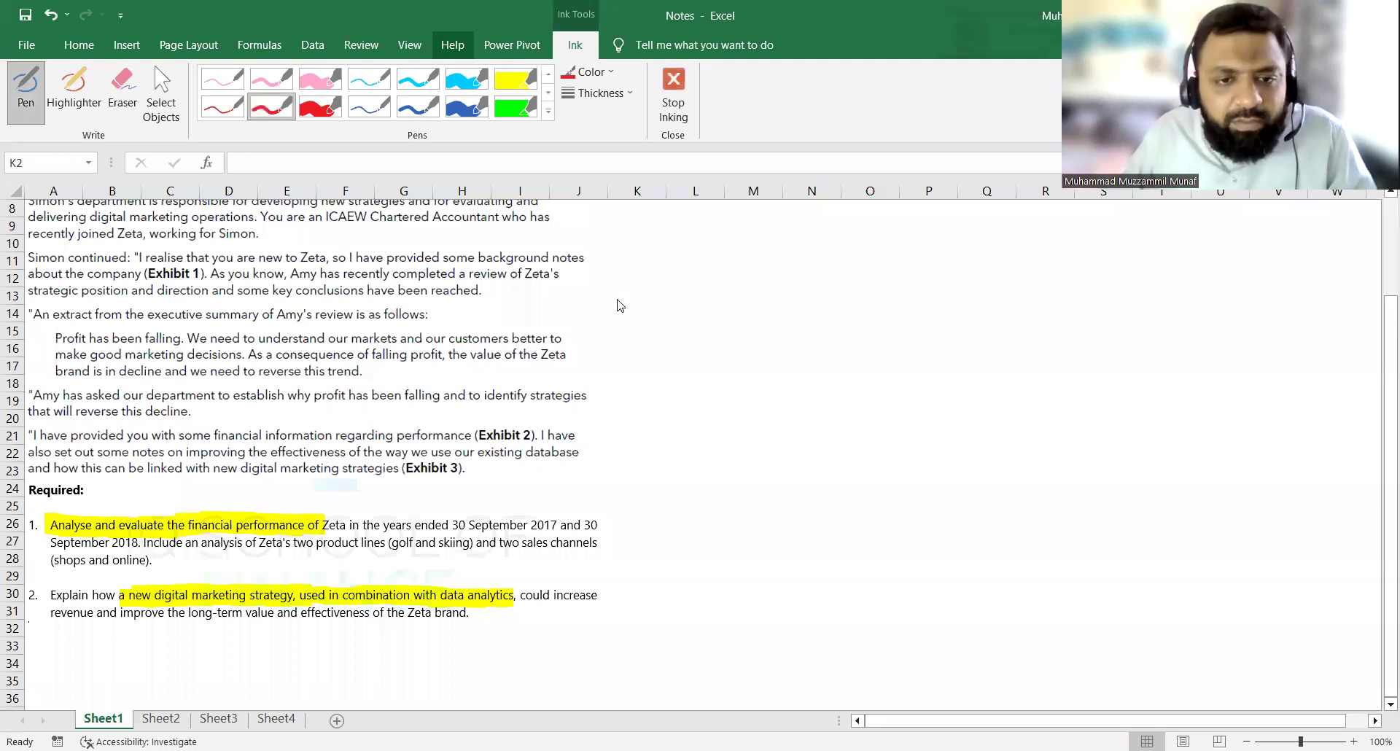
{"action": "mouse_move", "coordinate": [584, 335]}
{"action": "left_mouse_down"}
{"action": "mouse_move", "coordinate": [642, 292]}
{"action": "mouse_move", "coordinate": [764, 299]}
{"action": "mouse_move", "coordinate": [782, 286]}
{"action": "mouse_move", "coordinate": [889, 315]}
{"action": "left_mouse_up"}
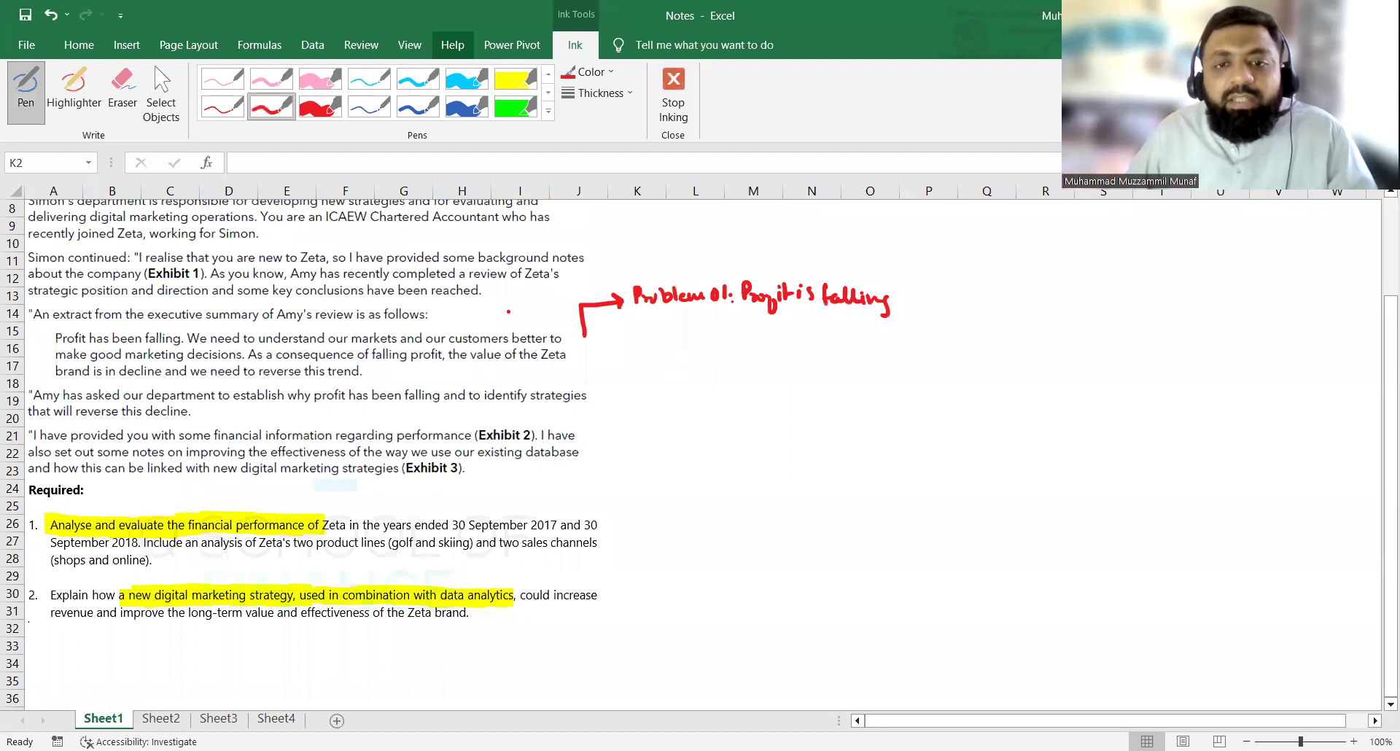
Add a blue arrow and the handwritten note "Financial performance is not good" beside Problem 01.
{"action": "left_click", "coordinate": [417, 106]}
{"action": "left_click_drag", "start_coordinate": [896, 292], "coordinate": [925, 291]}
{"action": "mouse_move", "coordinate": [938, 279]}
{"action": "left_mouse_down"}
{"action": "mouse_move", "coordinate": [939, 294]}
{"action": "mouse_move", "coordinate": [947, 280]}
{"action": "left_mouse_up"}
{"action": "mouse_move", "coordinate": [937, 287]}
{"action": "left_mouse_down"}
{"action": "mouse_move", "coordinate": [1011, 283]}
{"action": "mouse_move", "coordinate": [1029, 308]}
{"action": "mouse_move", "coordinate": [1048, 287]}
{"action": "mouse_move", "coordinate": [1140, 289]}
{"action": "left_mouse_up"}
{"action": "mouse_move", "coordinate": [947, 310]}
{"action": "left_mouse_down"}
{"action": "mouse_move", "coordinate": [952, 325]}
{"action": "mouse_move", "coordinate": [1000, 321]}
{"action": "left_mouse_up"}
{"action": "mouse_move", "coordinate": [999, 307]}
{"action": "left_mouse_down"}
{"action": "mouse_move", "coordinate": [1021, 335]}
{"action": "mouse_move", "coordinate": [1063, 305]}
{"action": "left_mouse_up"}
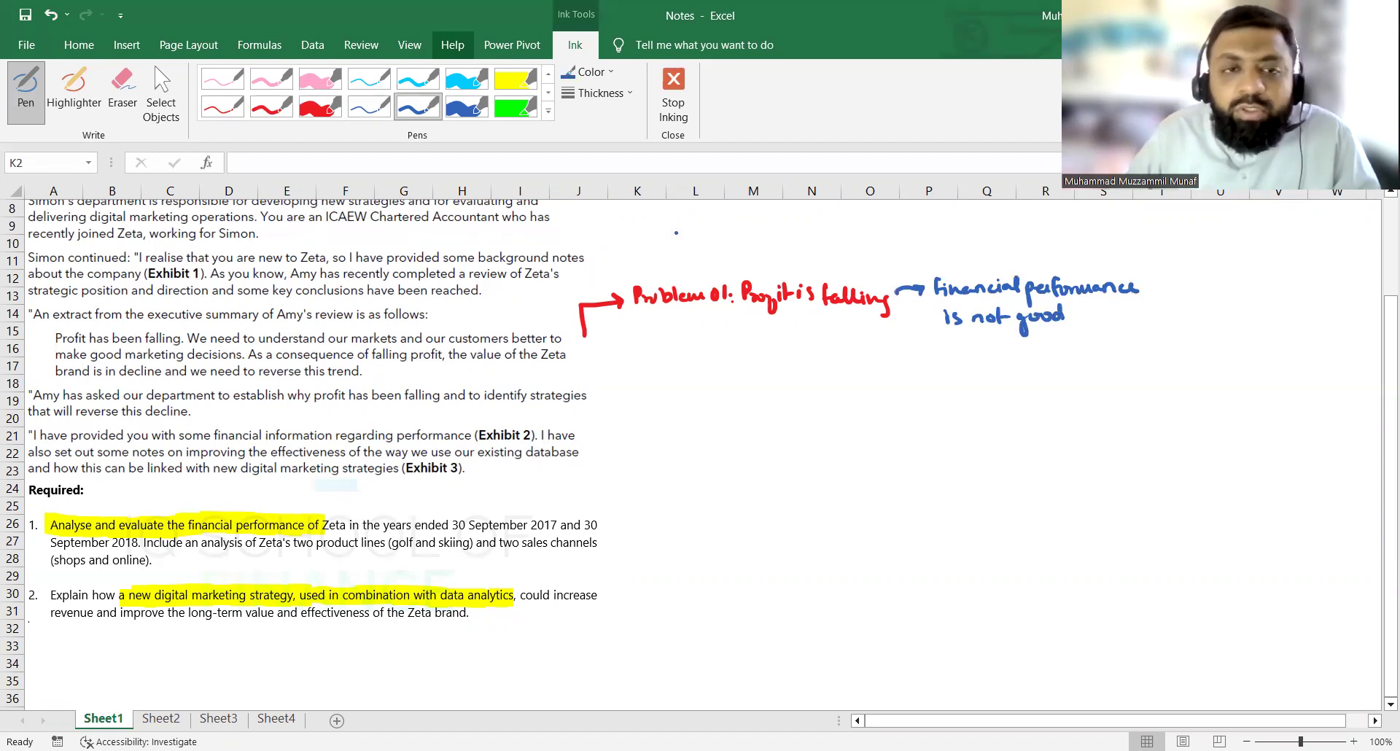
Highlight "understand our markets and our customers better" in yellow in the executive summary extract.
{"action": "left_click", "coordinate": [516, 78]}
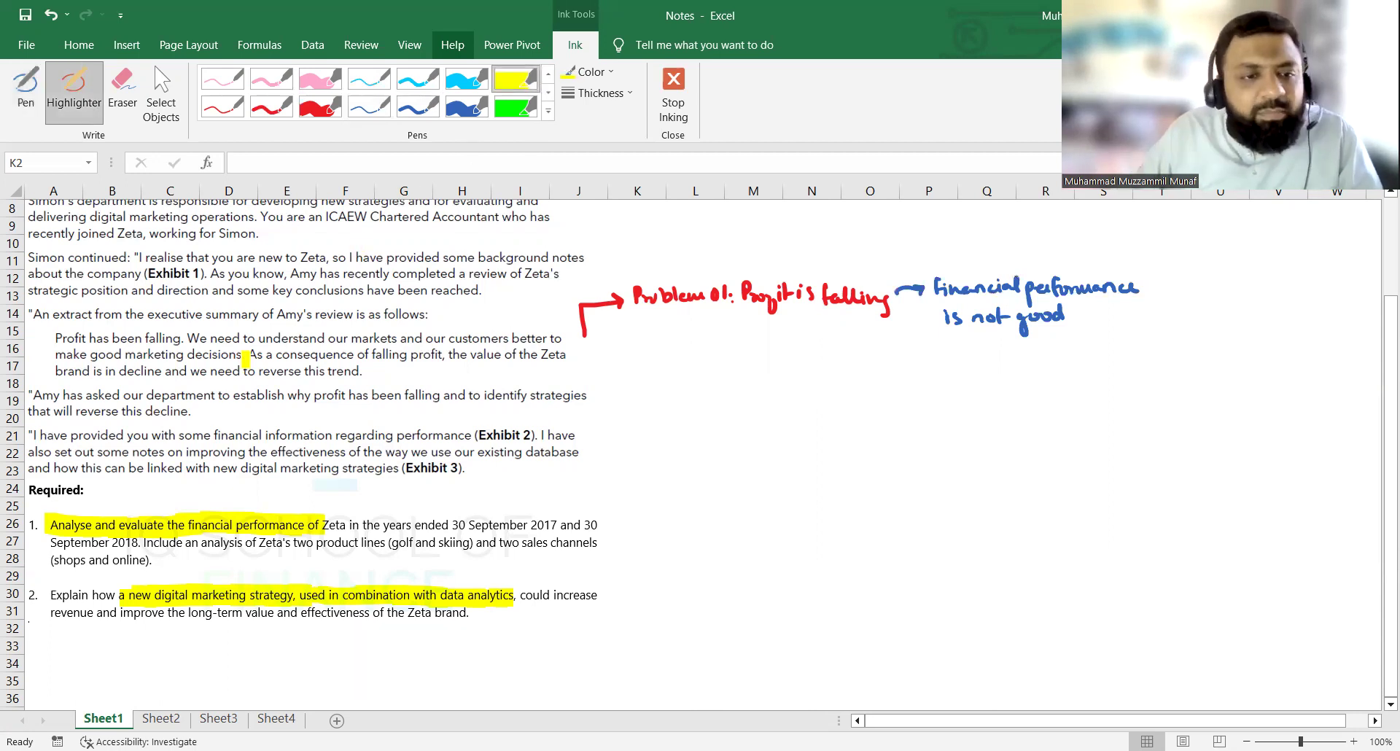
{"action": "left_click_drag", "start_coordinate": [264, 339], "coordinate": [552, 339]}
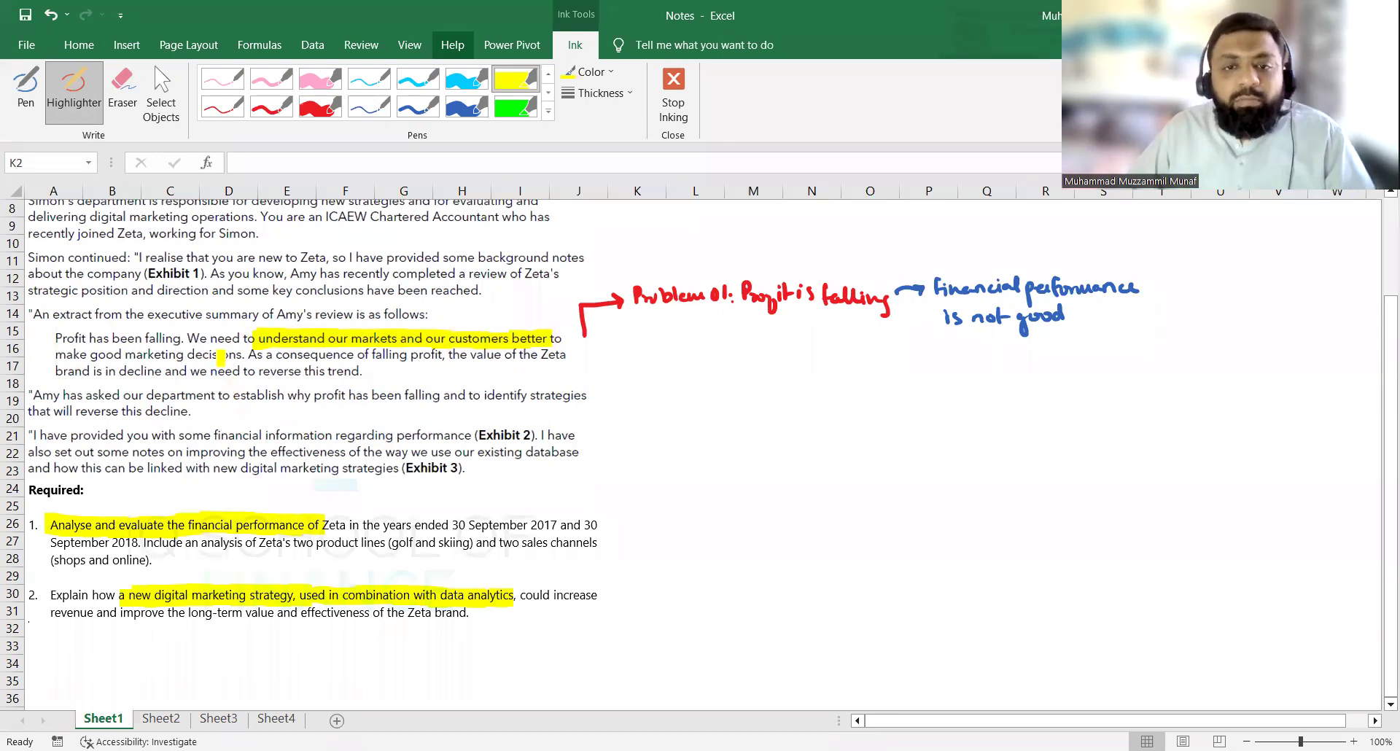
Handwrite "Problem 02: Ineffective marketing" in red below Problem 01 and link it with a blue "reason" arrow to the financial performance note.
{"action": "left_click", "coordinate": [270, 108]}
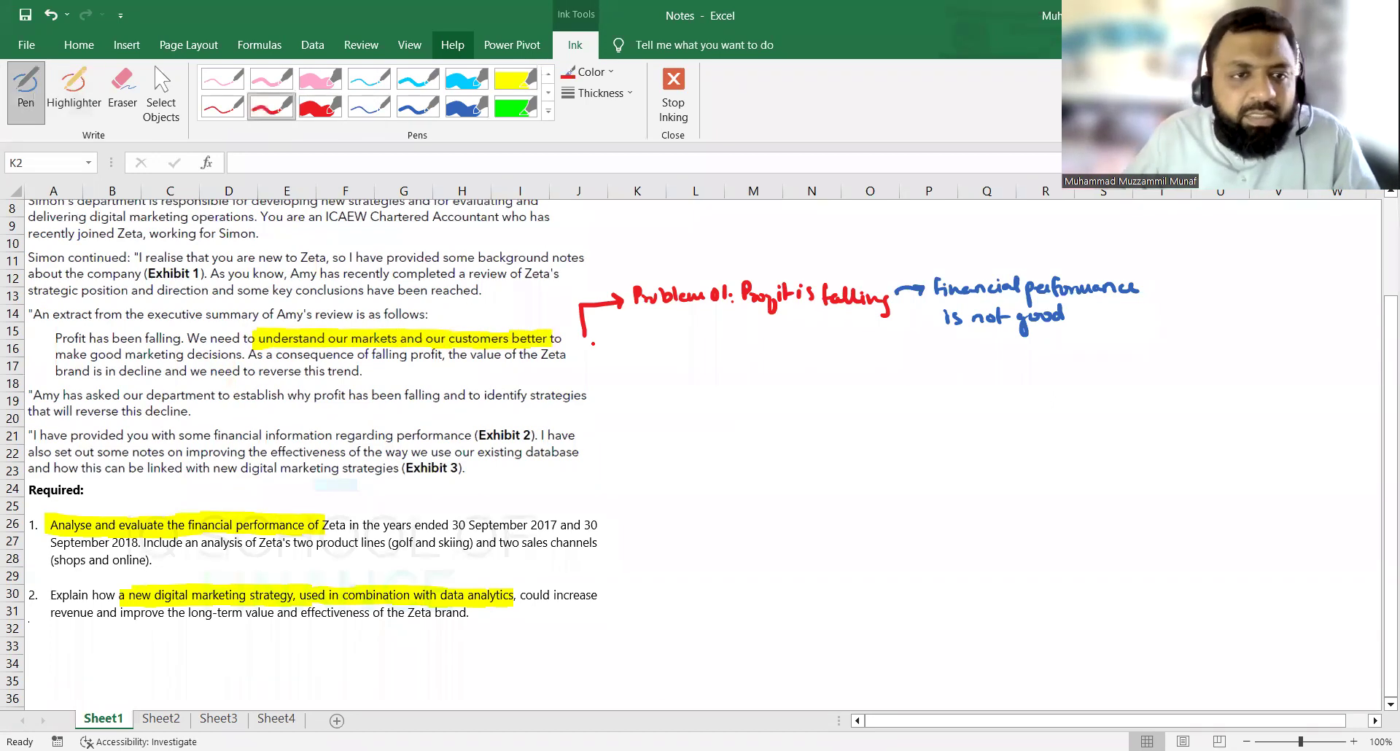
{"action": "left_click_drag", "start_coordinate": [666, 318], "coordinate": [674, 333]}
{"action": "mouse_move", "coordinate": [635, 348]}
{"action": "left_mouse_down"}
{"action": "mouse_move", "coordinate": [635, 362]}
{"action": "mouse_move", "coordinate": [661, 359]}
{"action": "left_mouse_up"}
{"action": "left_click", "coordinate": [674, 352]}
{"action": "left_click_drag", "start_coordinate": [666, 343], "coordinate": [706, 349]}
{"action": "left_click", "coordinate": [740, 349]}
{"action": "left_click", "coordinate": [739, 356]}
{"action": "left_click_drag", "start_coordinate": [714, 348], "coordinate": [816, 349]}
{"action": "mouse_move", "coordinate": [814, 355]}
{"action": "left_mouse_down"}
{"action": "mouse_move", "coordinate": [829, 340]}
{"action": "mouse_move", "coordinate": [842, 358]}
{"action": "left_mouse_up"}
{"action": "left_click", "coordinate": [896, 347]}
{"action": "mouse_move", "coordinate": [840, 348]}
{"action": "left_mouse_down"}
{"action": "mouse_move", "coordinate": [961, 348]}
{"action": "mouse_move", "coordinate": [952, 371]}
{"action": "left_mouse_up"}
{"action": "left_click", "coordinate": [931, 355]}
{"action": "left_click", "coordinate": [797, 380]}
{"action": "left_click", "coordinate": [418, 106]}
{"action": "mouse_move", "coordinate": [968, 357]}
{"action": "left_mouse_down"}
{"action": "mouse_move", "coordinate": [1065, 365]}
{"action": "mouse_move", "coordinate": [1095, 332]}
{"action": "left_mouse_up"}
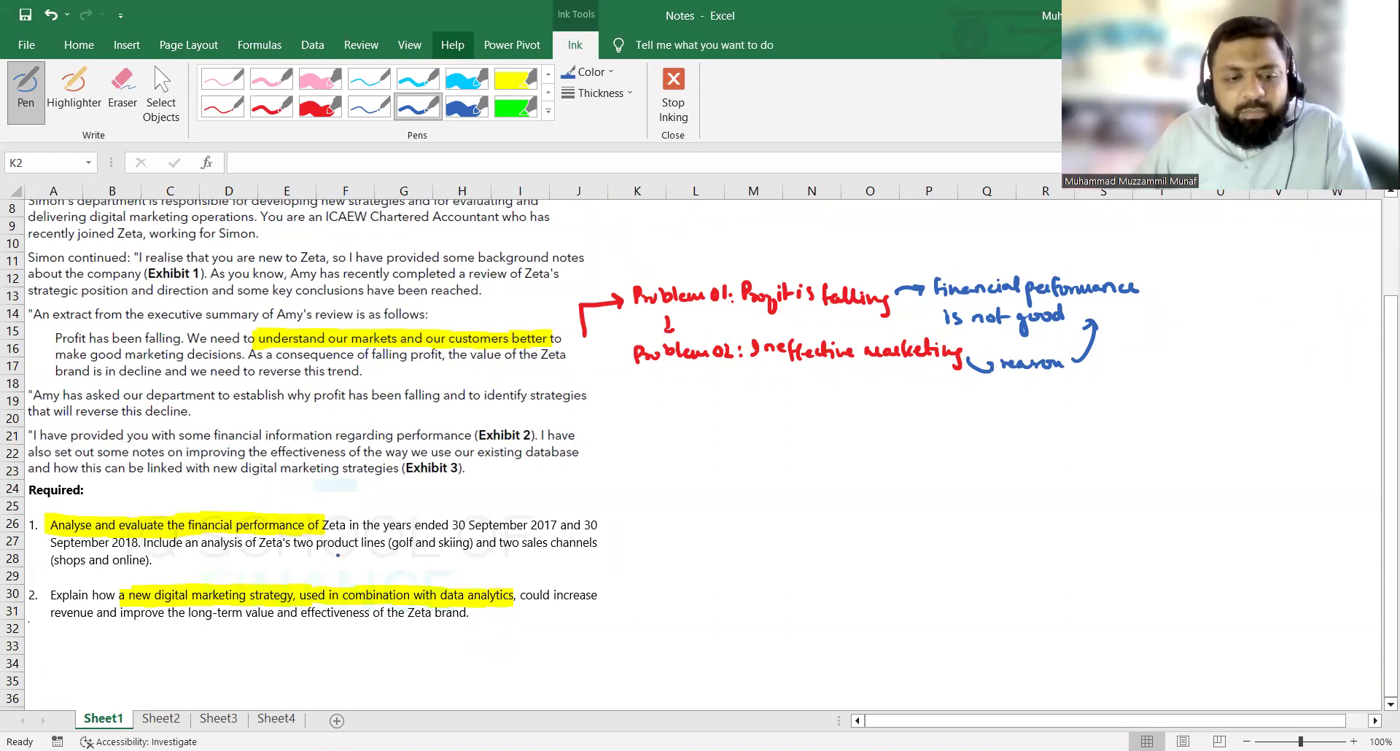
Review the exhibits on Sheet3, Sheet4 and Sheet2 against the two requirements on Sheet1.
{"action": "left_click", "coordinate": [219, 718]}
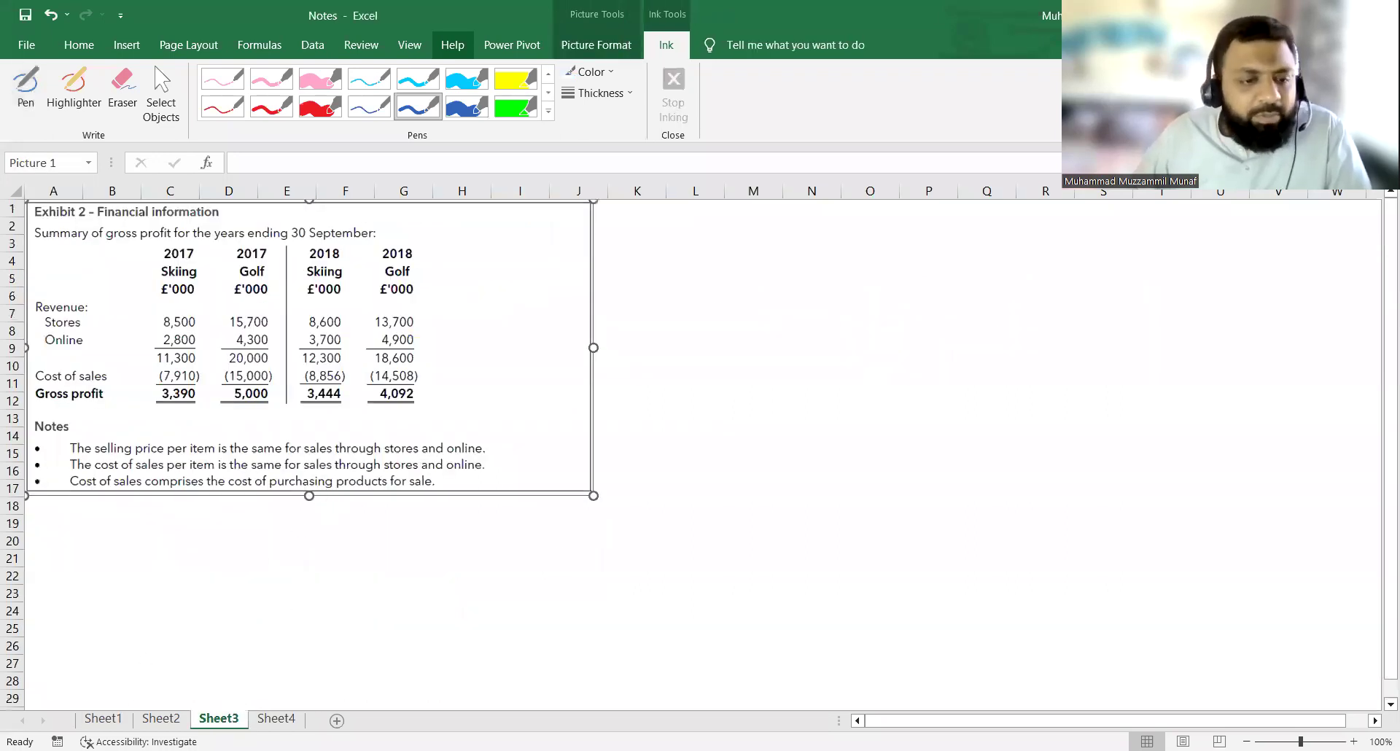
{"action": "left_click", "coordinate": [157, 720]}
{"action": "left_click", "coordinate": [120, 722]}
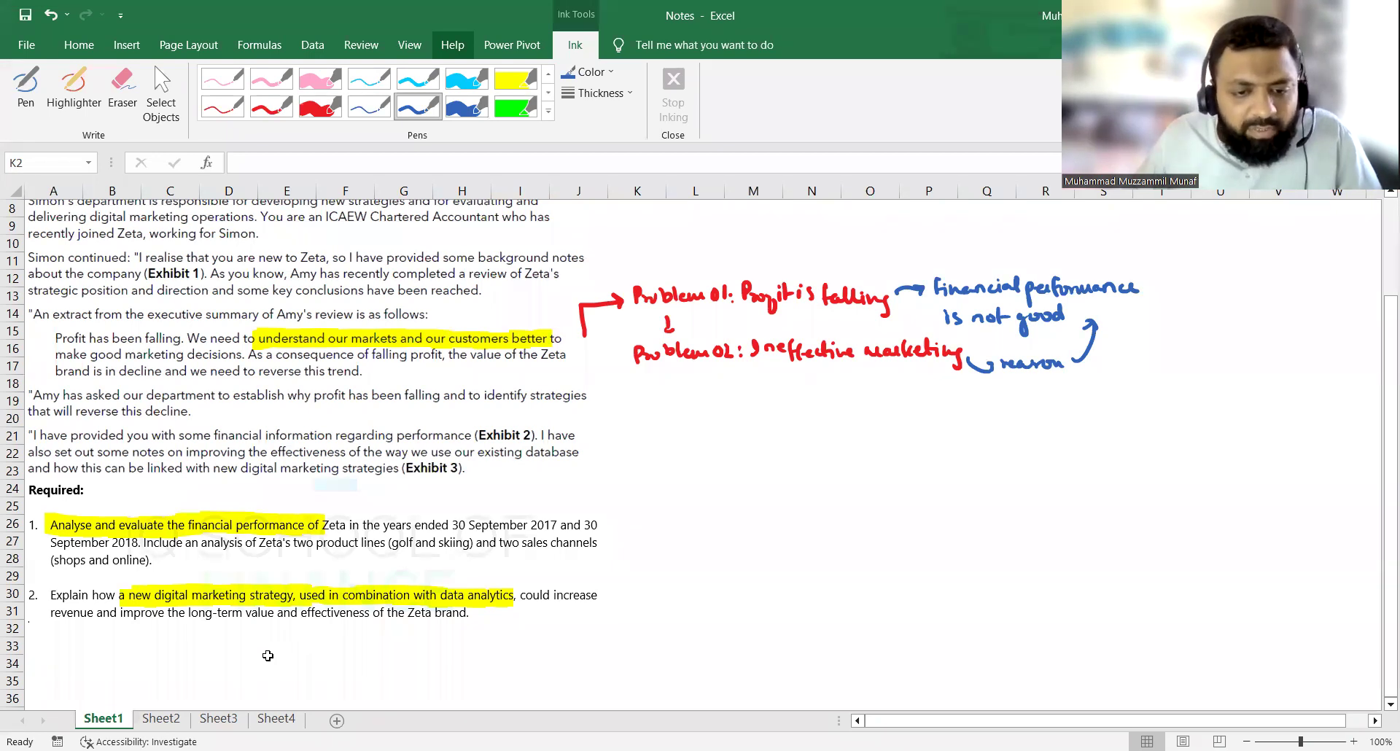
{"action": "left_click", "coordinate": [276, 718]}
{"action": "scroll", "coordinate": [306, 453], "scroll_direction": "down", "scroll_amount": 4}
{"action": "scroll", "coordinate": [315, 559], "scroll_direction": "up", "scroll_amount": 1}
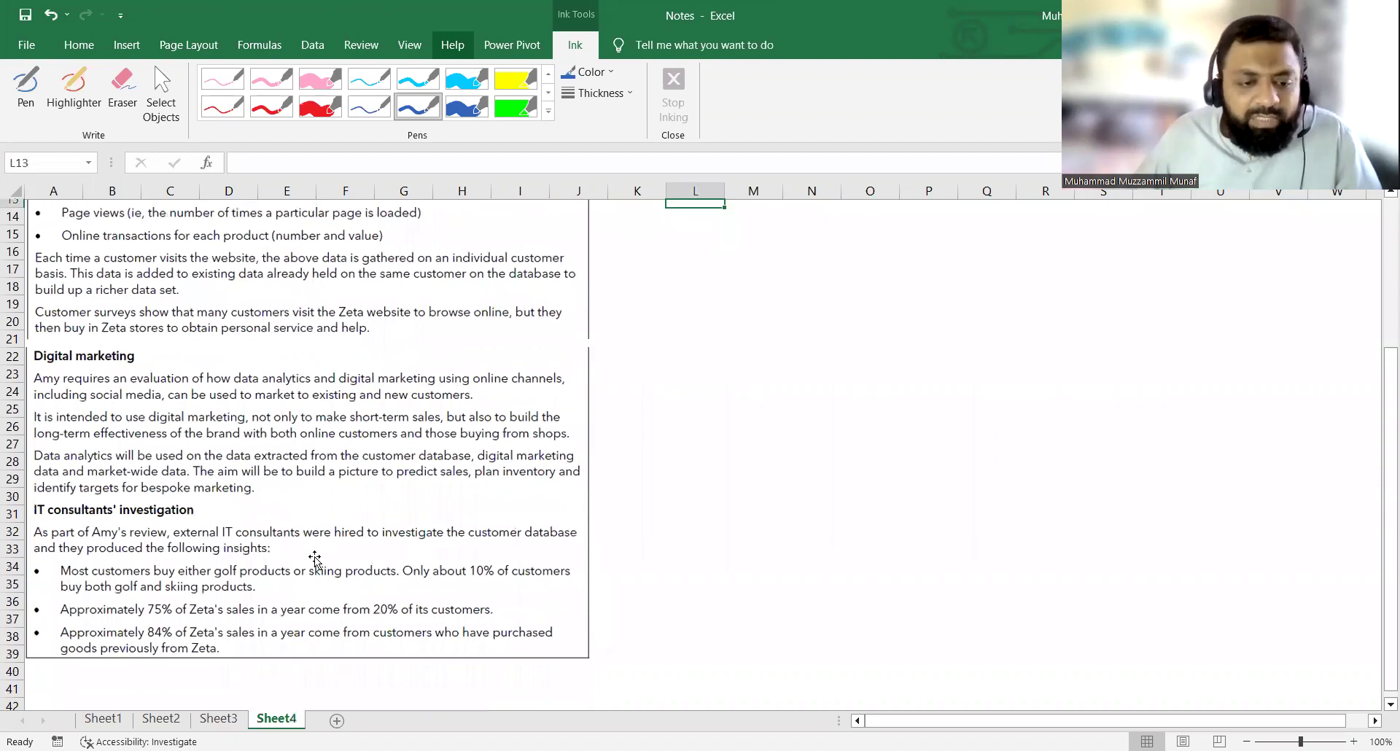
{"action": "left_click", "coordinate": [241, 722]}
{"action": "left_click", "coordinate": [179, 722]}
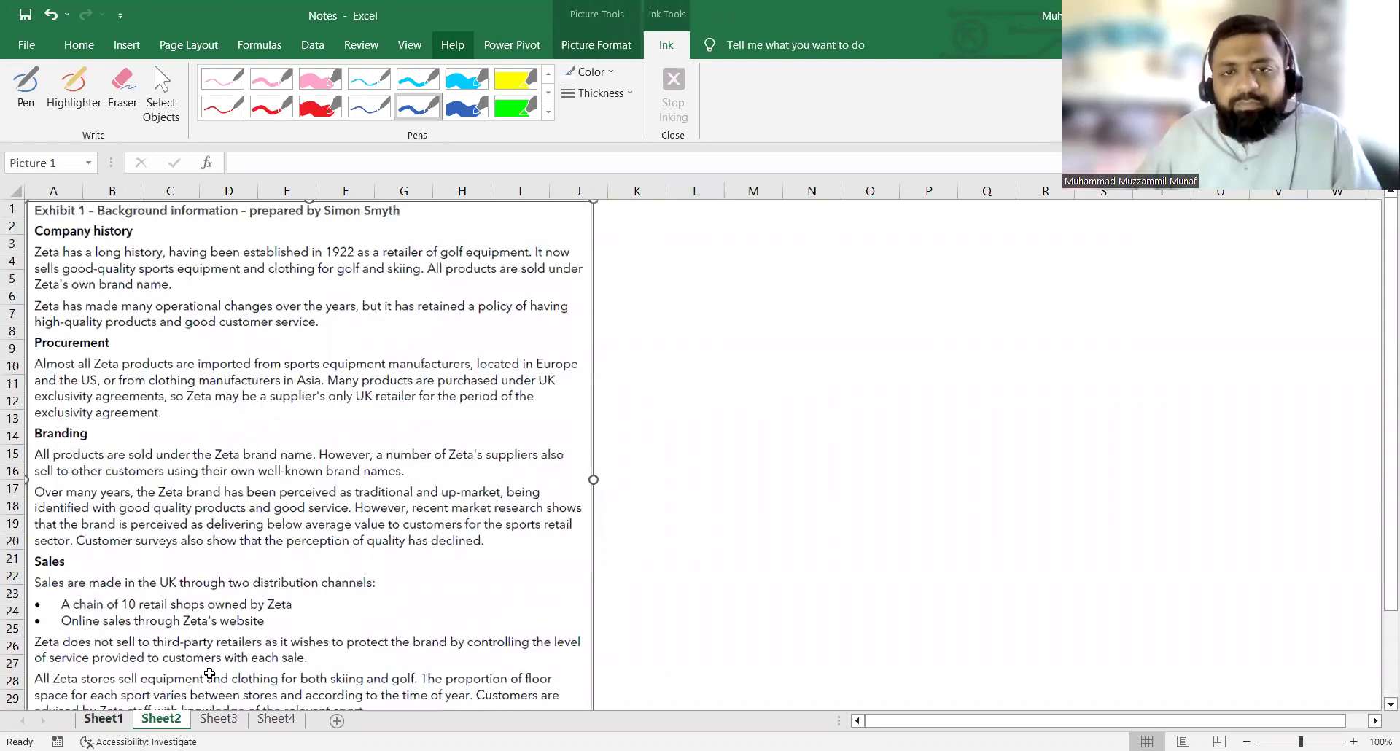
{"action": "key", "text": "ctrl+Page_Up"}
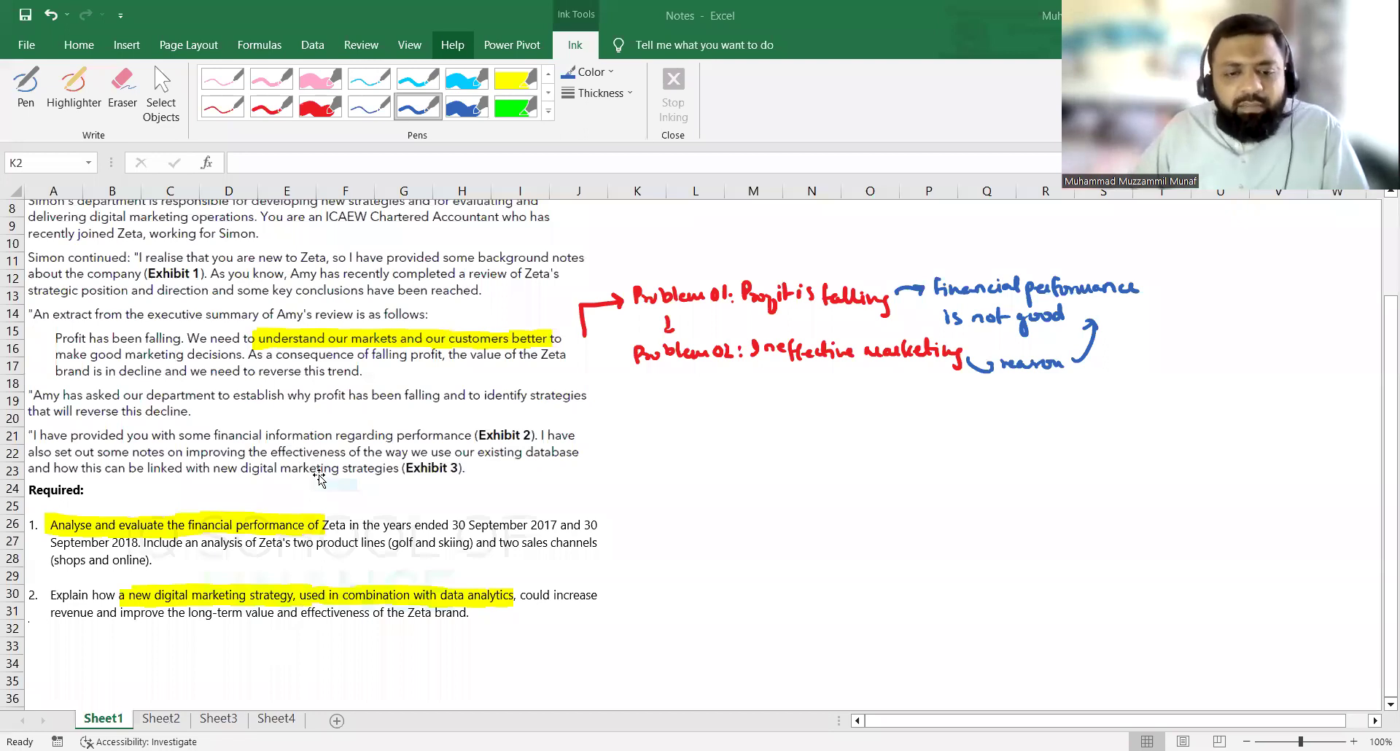
Highlight the founding year "1922" in yellow in the Company history section of Exhibit 1 on Sheet2.
{"action": "key", "text": "ctrl+Page_Down"}
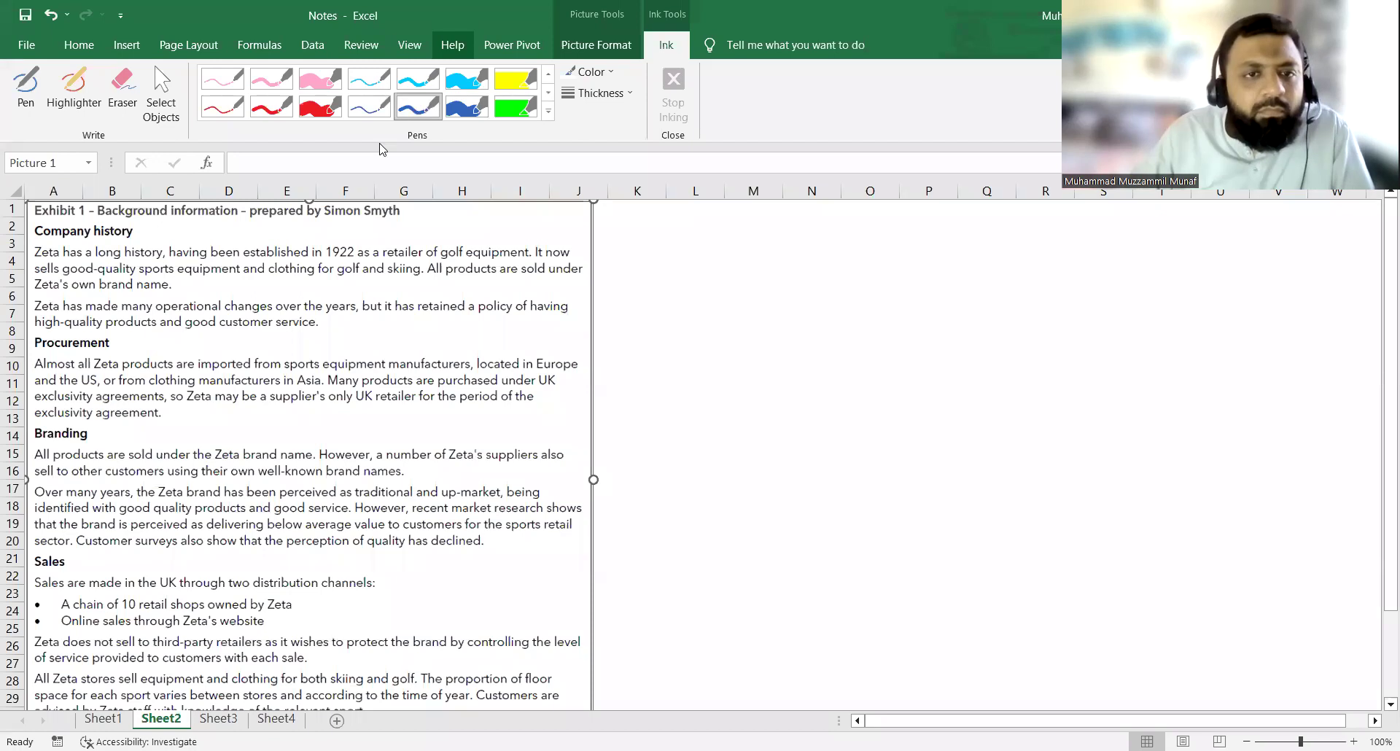
{"action": "left_click", "coordinate": [418, 108]}
{"action": "left_click", "coordinate": [507, 76]}
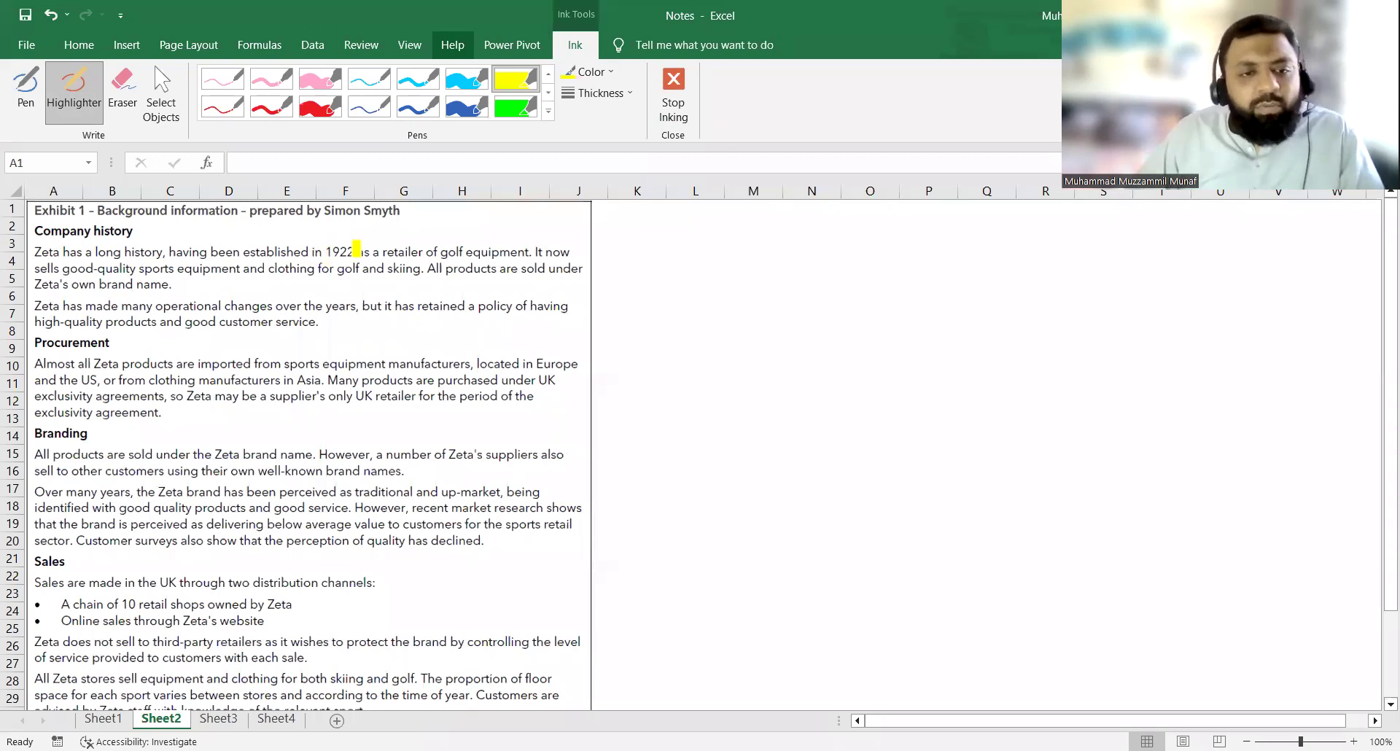
{"action": "left_click_drag", "start_coordinate": [362, 252], "coordinate": [316, 253]}
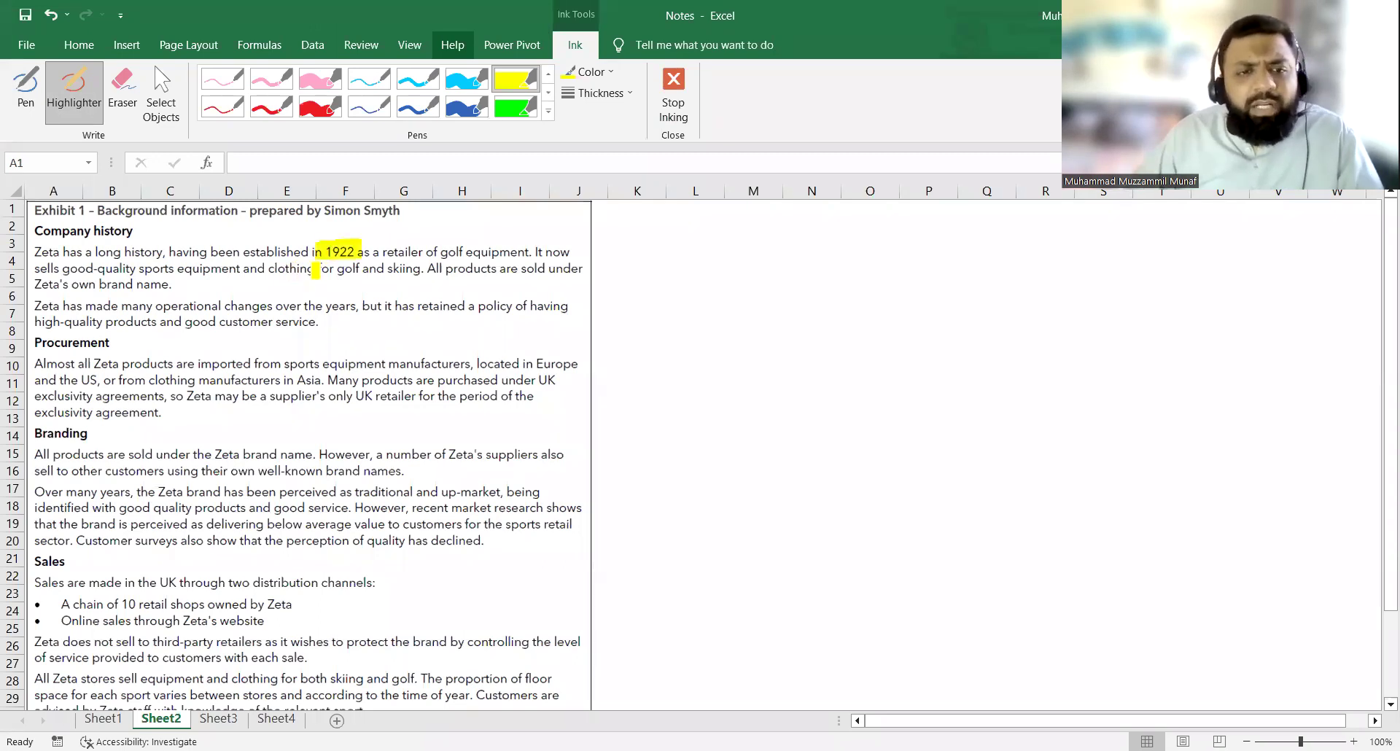
Highlight "golf equipment" and "high-quality products and good customer service" in yellow in the Company history section.
{"action": "left_click_drag", "start_coordinate": [437, 251], "coordinate": [536, 251]}
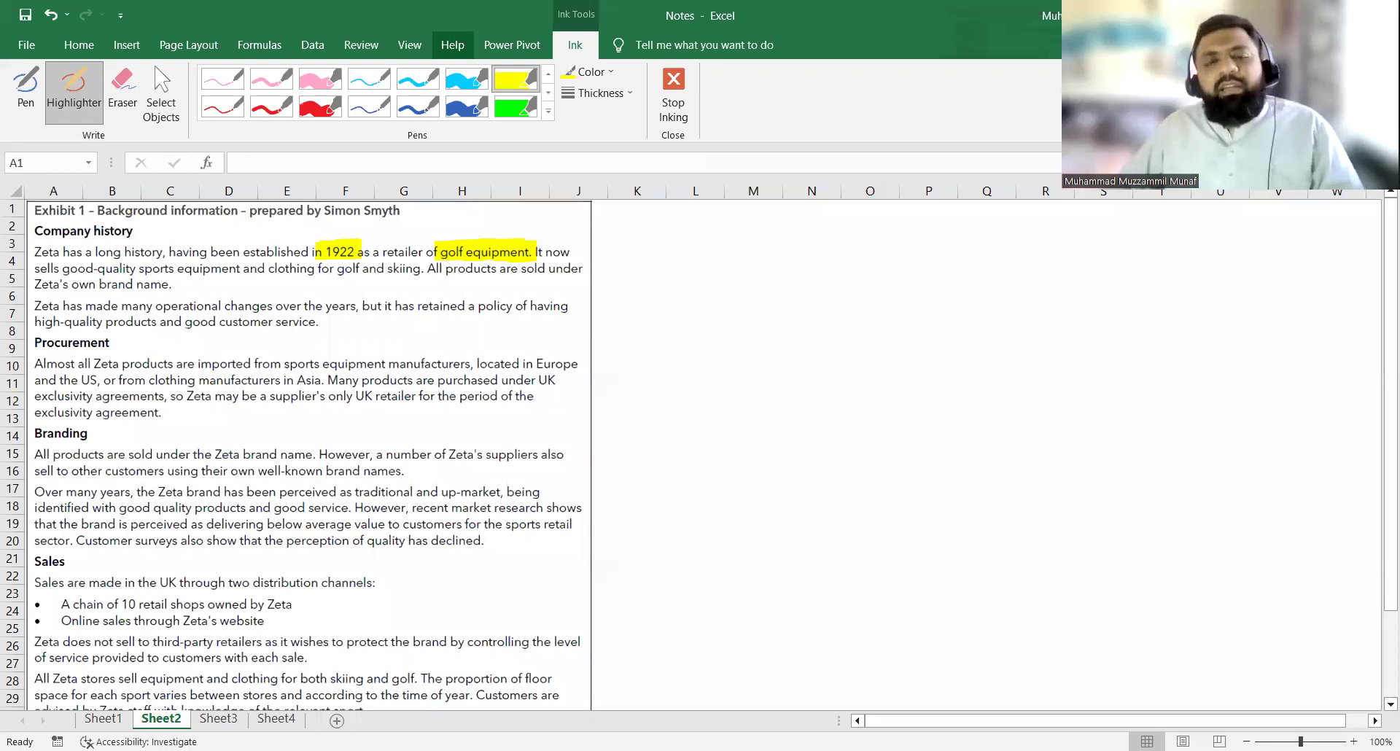
{"action": "key", "text": "Escape"}
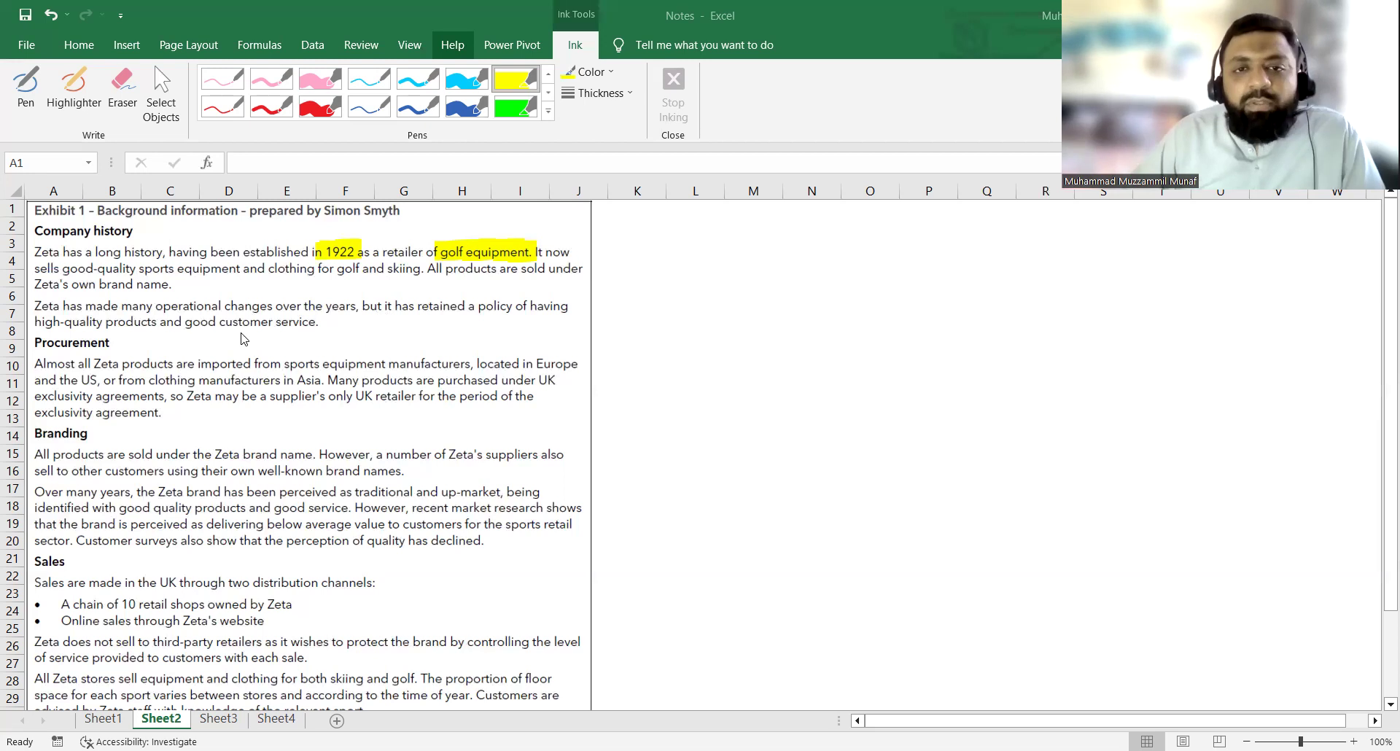
{"action": "left_click", "coordinate": [513, 86]}
{"action": "left_click_drag", "start_coordinate": [29, 322], "coordinate": [330, 322]}
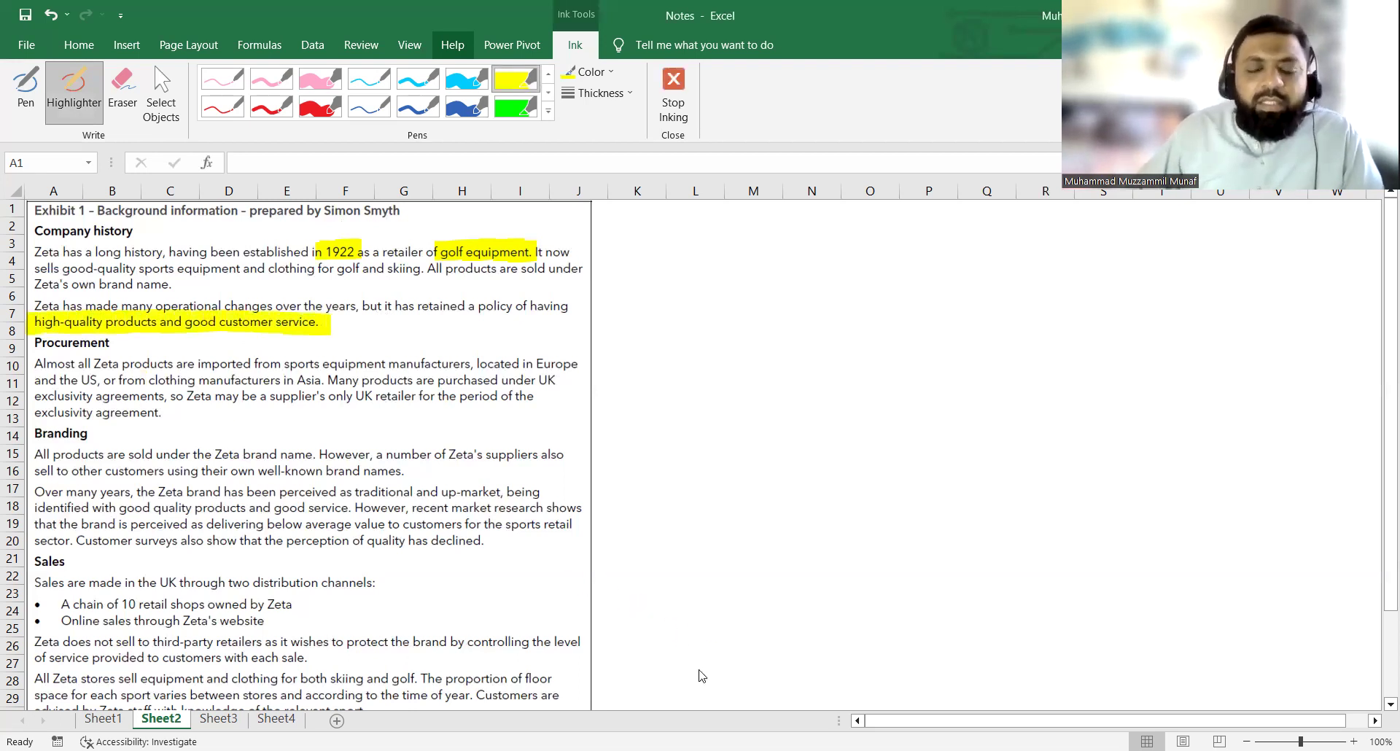
{"action": "key", "text": "Escape"}
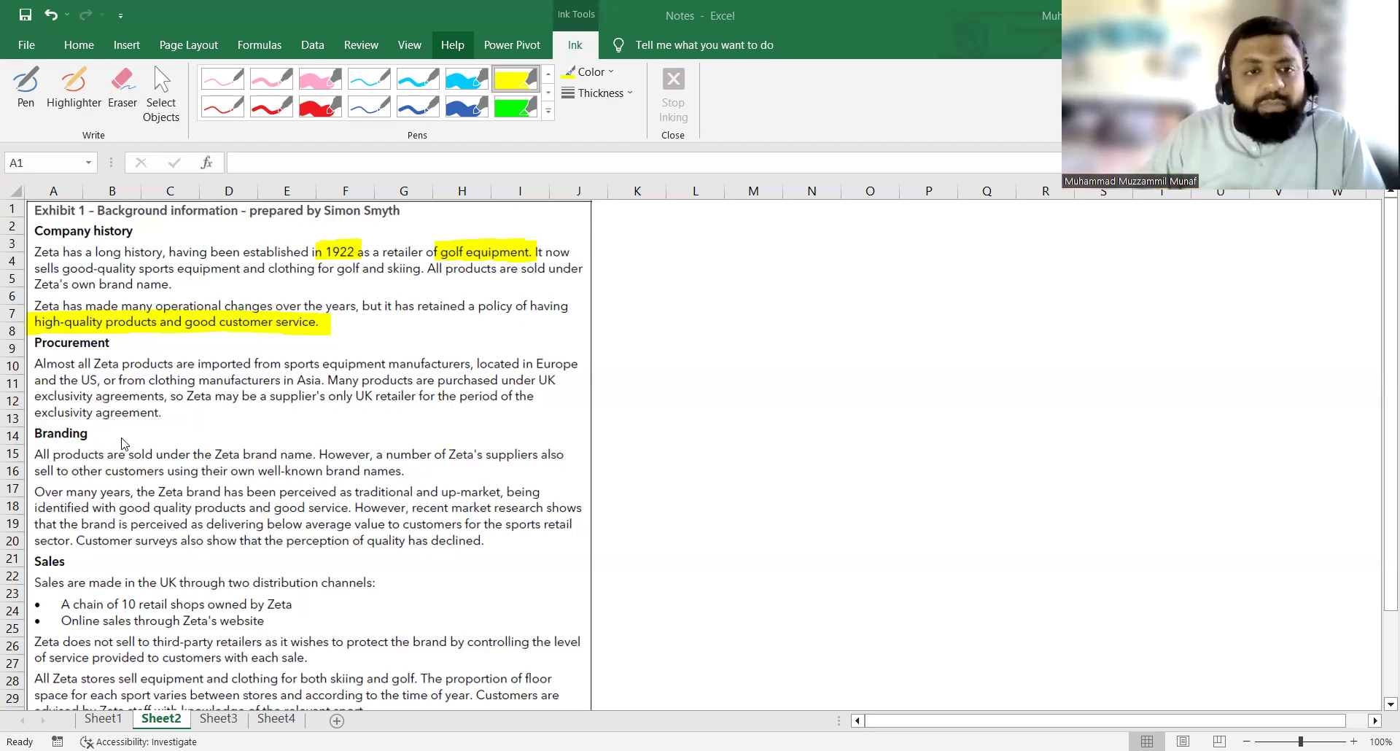
Highlight "from sports equipment manufacturers" and "from clothing manufacturers" in yellow, and underline "sports equipment and clothing for golf and skiing" in blue.
{"action": "left_click", "coordinate": [510, 80]}
{"action": "left_click_drag", "start_coordinate": [118, 380], "coordinate": [473, 363]}
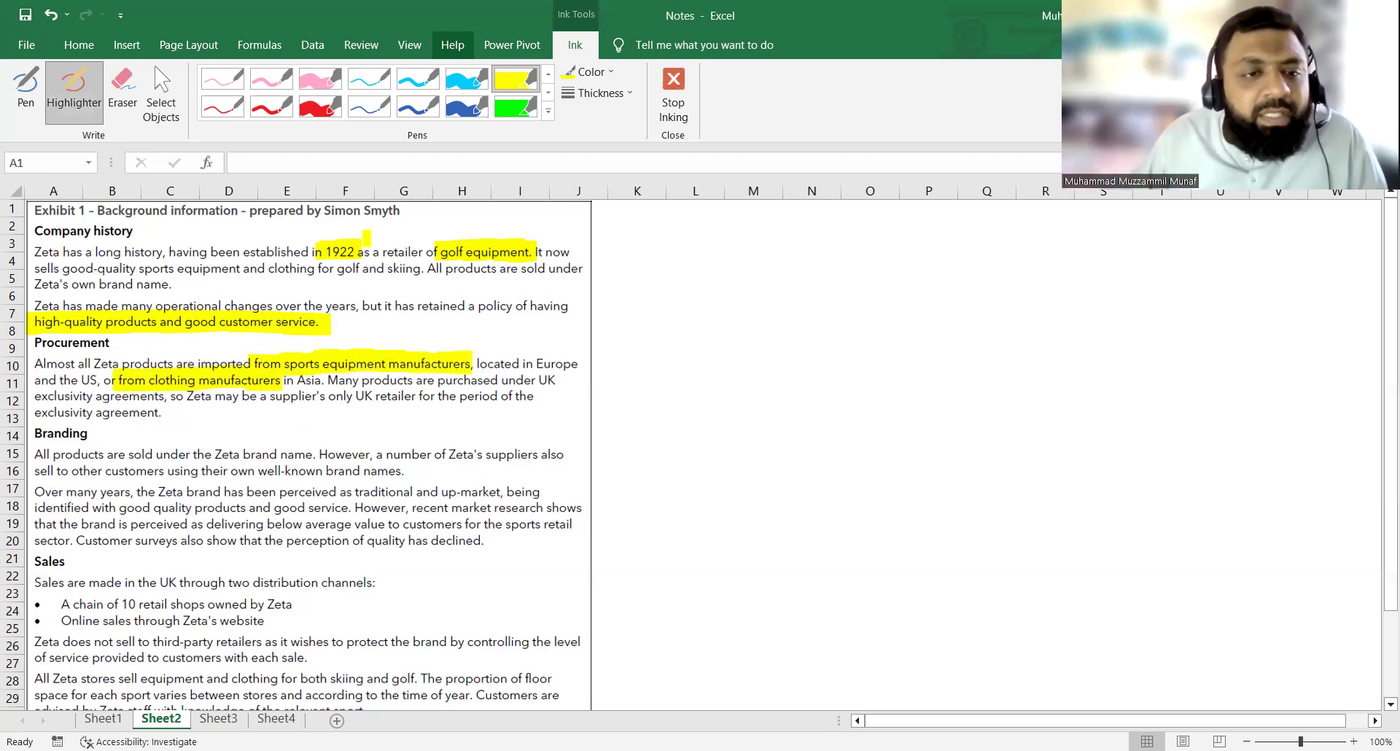
{"action": "left_click", "coordinate": [418, 107]}
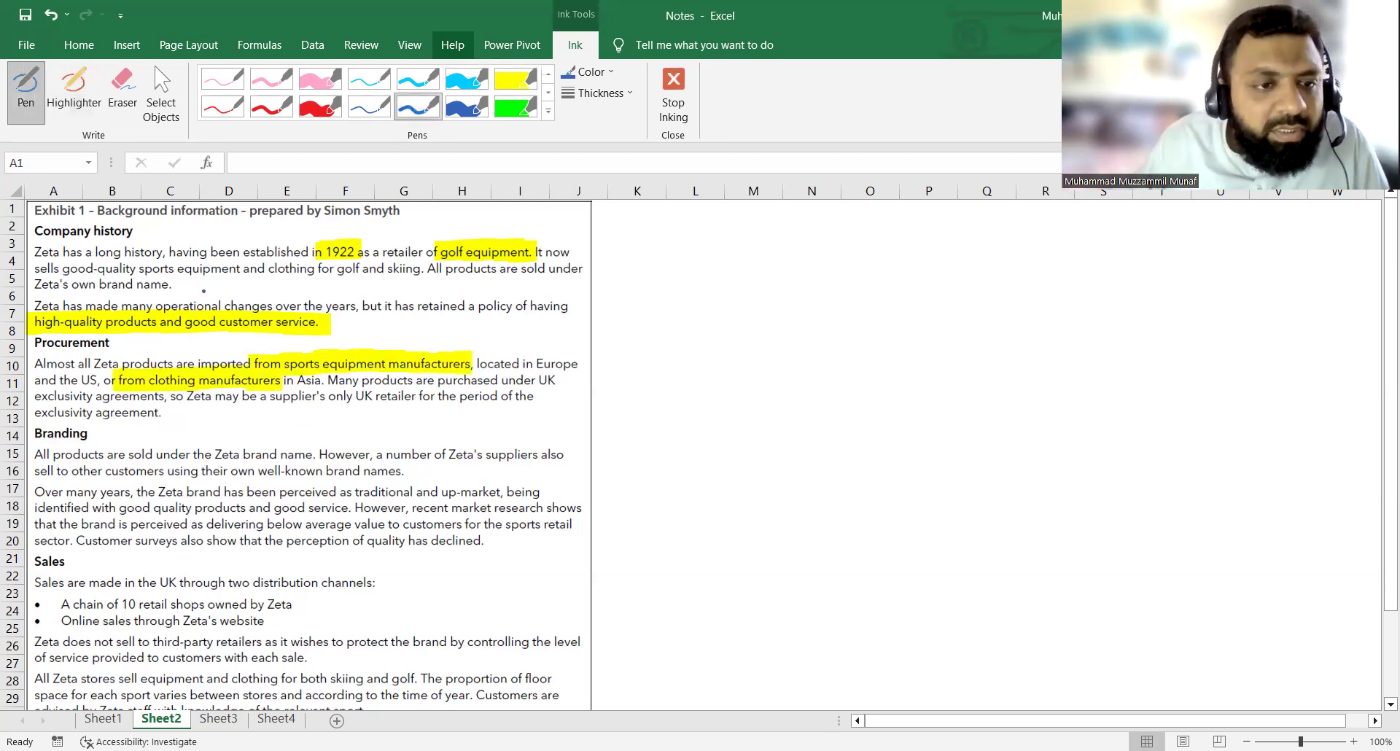
{"action": "left_click_drag", "start_coordinate": [161, 276], "coordinate": [424, 275]}
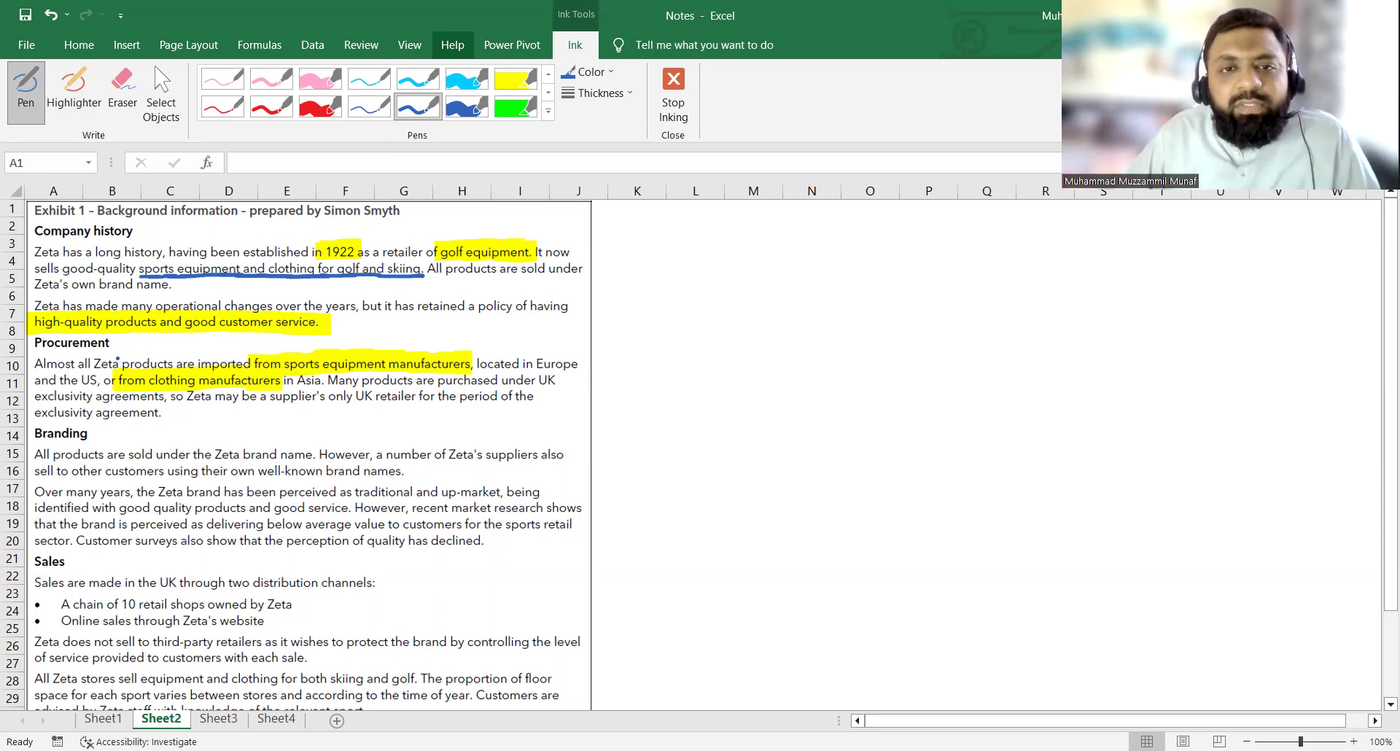
Handwrite a red numbered list, "1 Sports equipment" and "2 Clothing", beside the Company history section and close it with a bracket.
{"action": "left_click", "coordinate": [271, 106]}
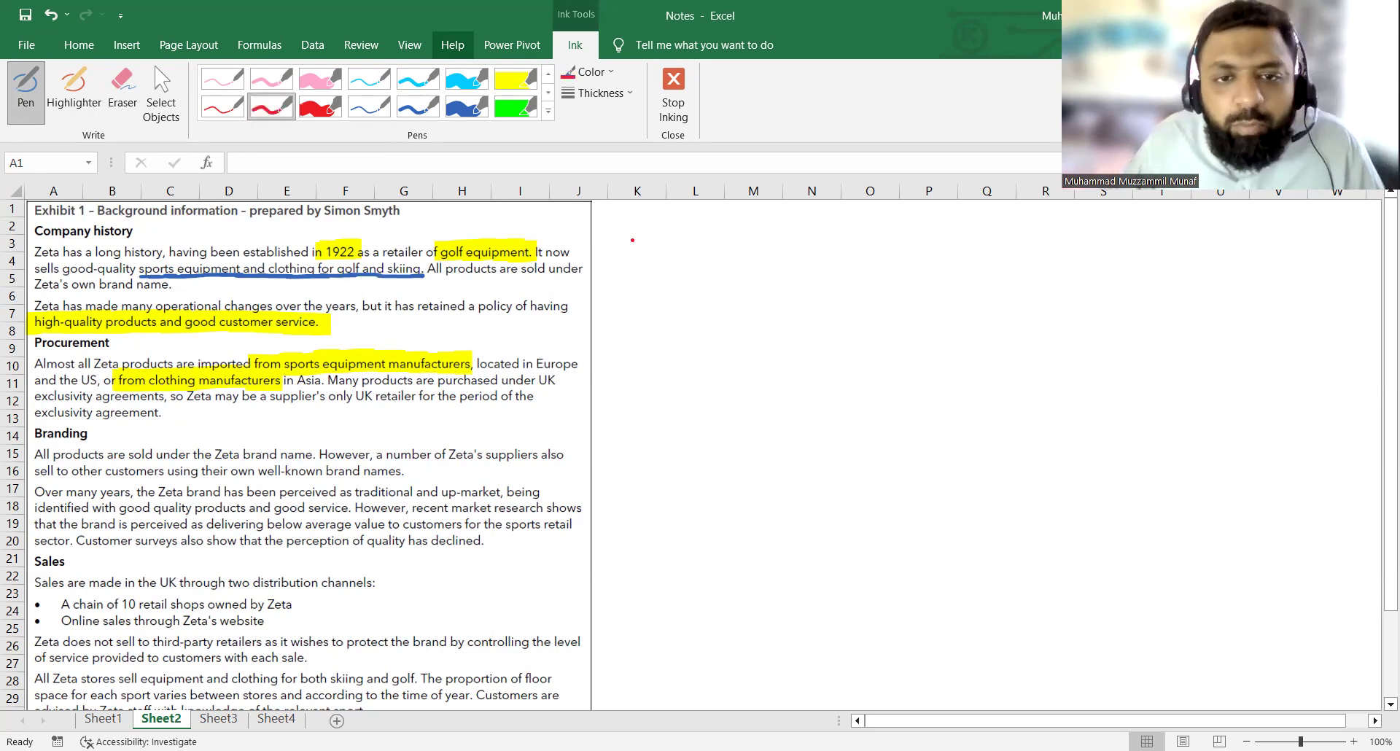
{"action": "mouse_move", "coordinate": [630, 246]}
{"action": "left_mouse_down"}
{"action": "mouse_move", "coordinate": [617, 243]}
{"action": "mouse_move", "coordinate": [791, 247]}
{"action": "left_mouse_up"}
{"action": "mouse_move", "coordinate": [626, 279]}
{"action": "left_mouse_down"}
{"action": "mouse_move", "coordinate": [633, 294]}
{"action": "mouse_move", "coordinate": [616, 291]}
{"action": "mouse_move", "coordinate": [645, 278]}
{"action": "mouse_move", "coordinate": [720, 284]}
{"action": "mouse_move", "coordinate": [733, 310]}
{"action": "left_mouse_up"}
{"action": "left_click_drag", "start_coordinate": [813, 261], "coordinate": [811, 293]}
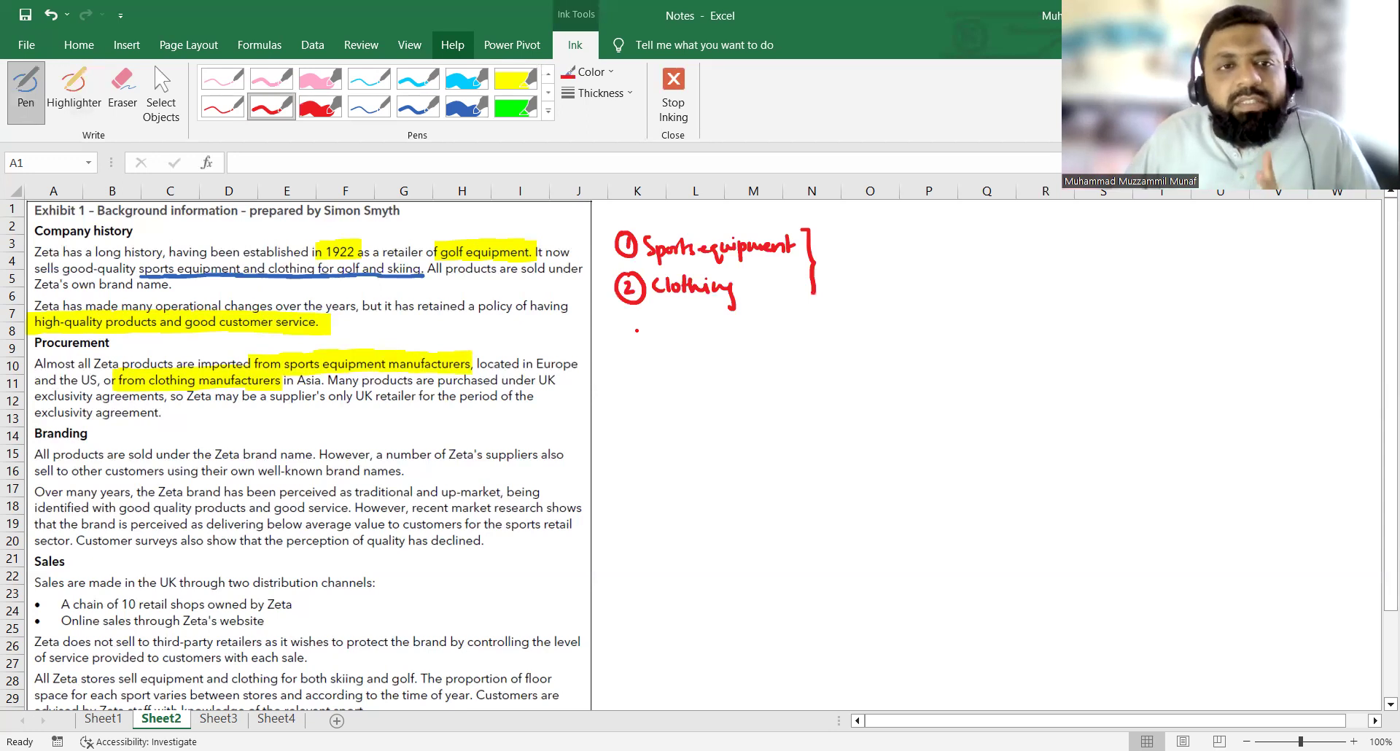
Handwrite "Golf" and "Skiing" in blue, one below the other, beside the red bracket.
{"action": "left_click", "coordinate": [418, 108]}
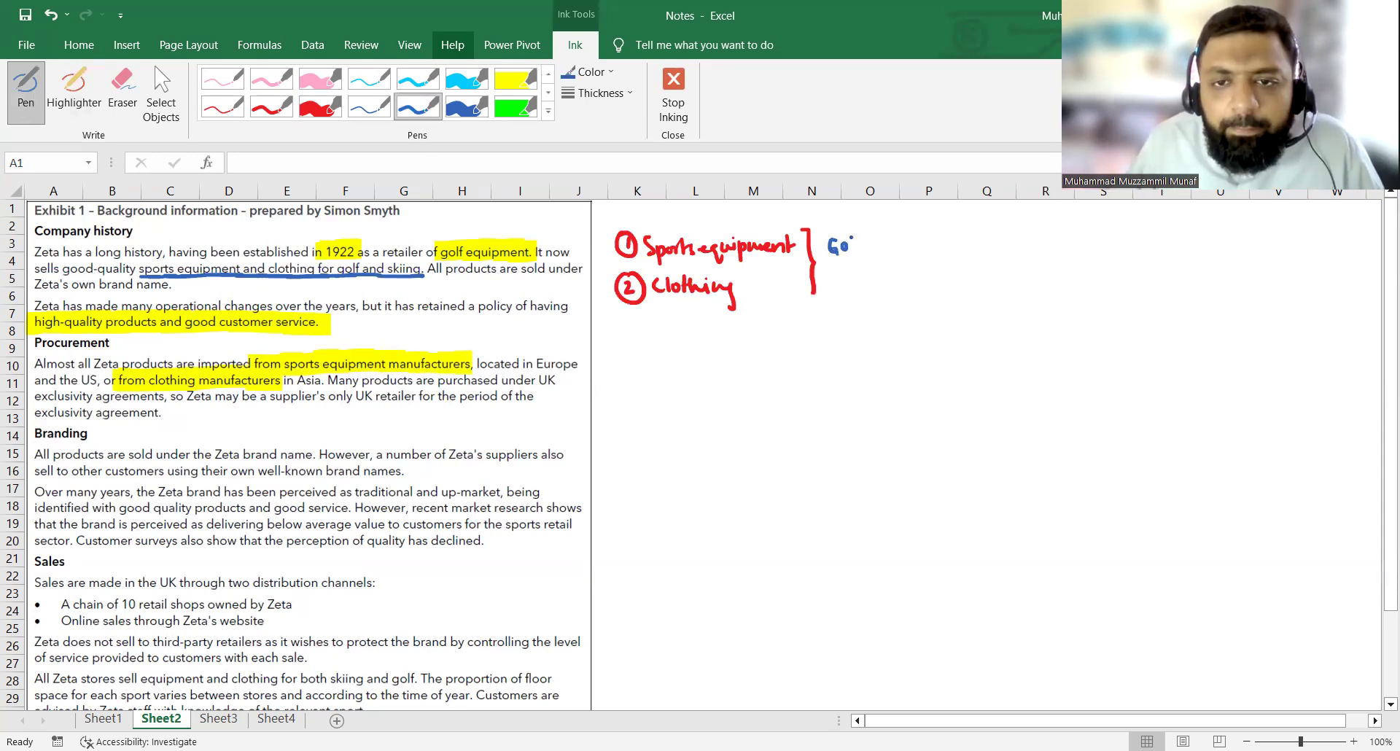
{"action": "left_click_drag", "start_coordinate": [835, 277], "coordinate": [830, 290]}
{"action": "left_click_drag", "start_coordinate": [839, 276], "coordinate": [873, 289]}
{"action": "left_click_drag", "start_coordinate": [881, 281], "coordinate": [884, 305]}
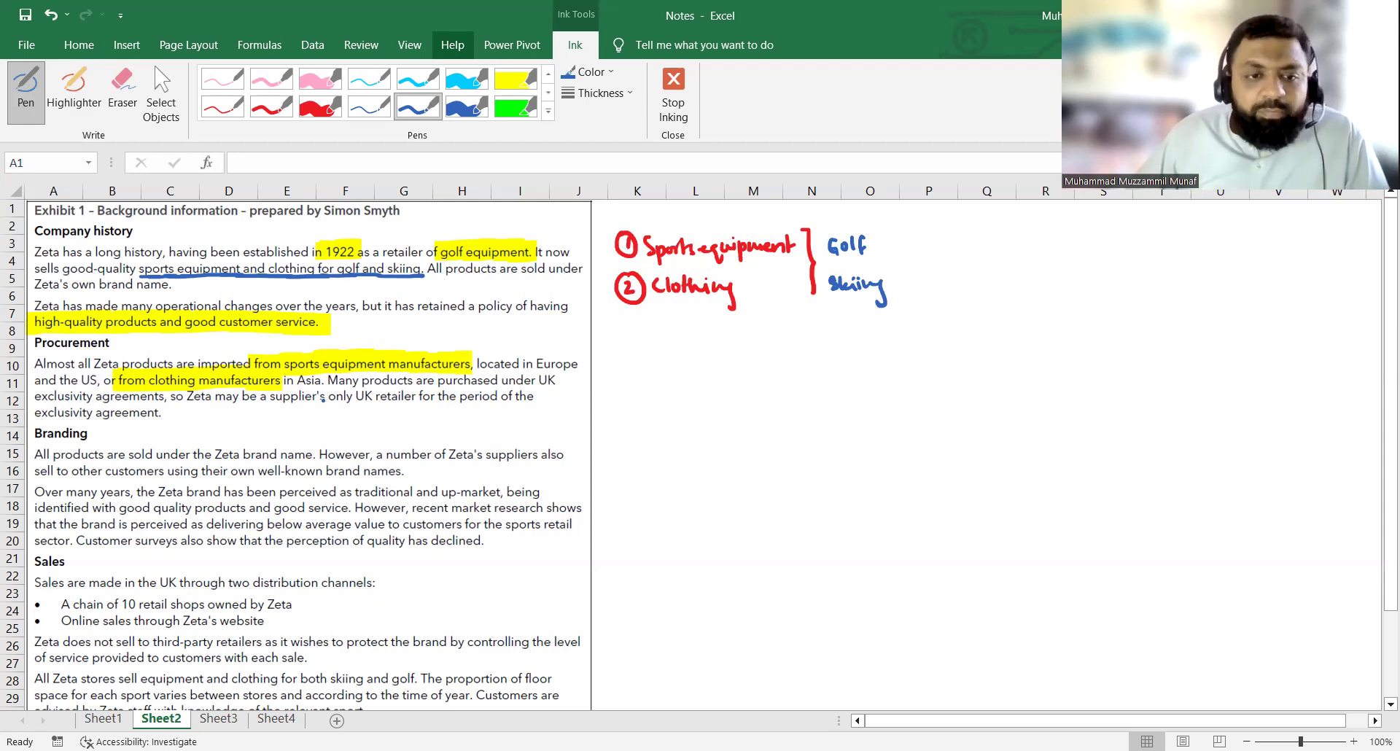
Underline "exclusivity agreements" and "only UK retailer for the period of the" in blue in the Procurement section.
{"action": "left_click_drag", "start_coordinate": [34, 403], "coordinate": [163, 401]}
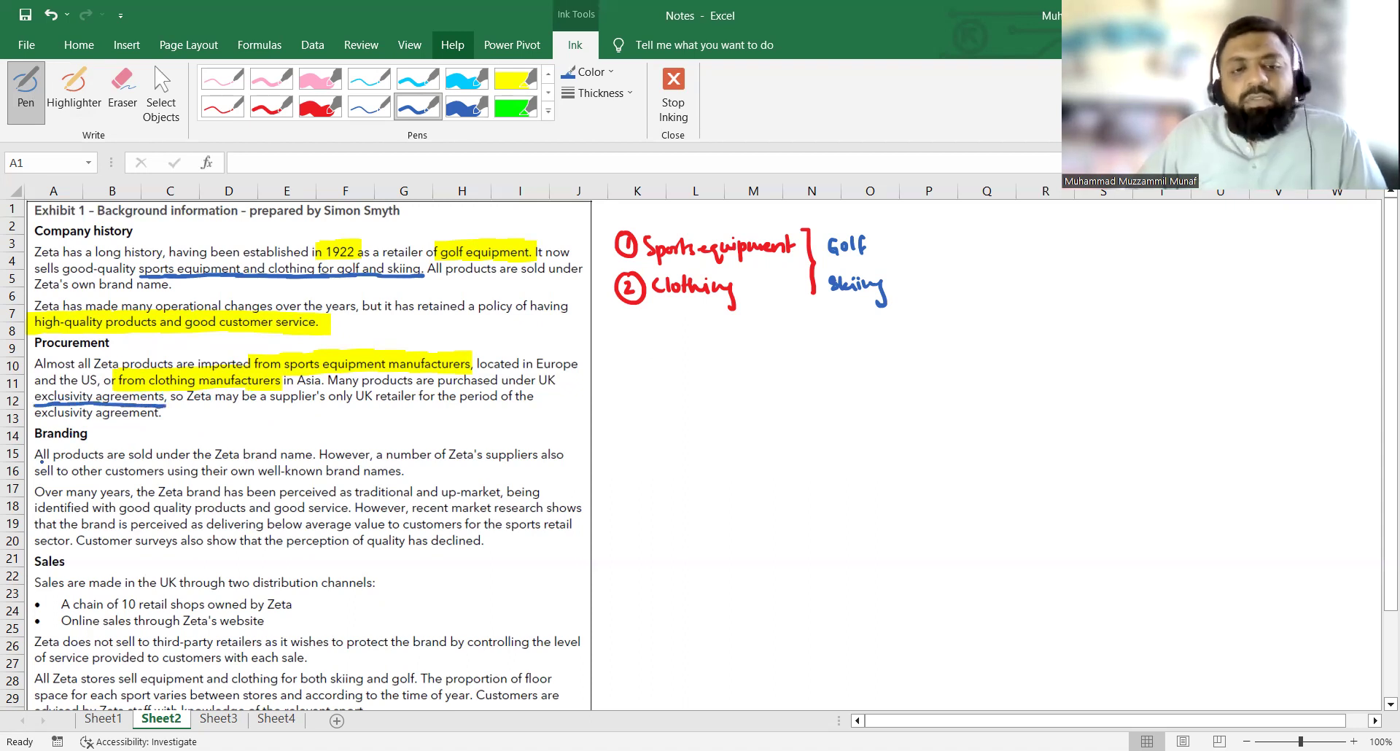
{"action": "left_click_drag", "start_coordinate": [334, 406], "coordinate": [525, 406]}
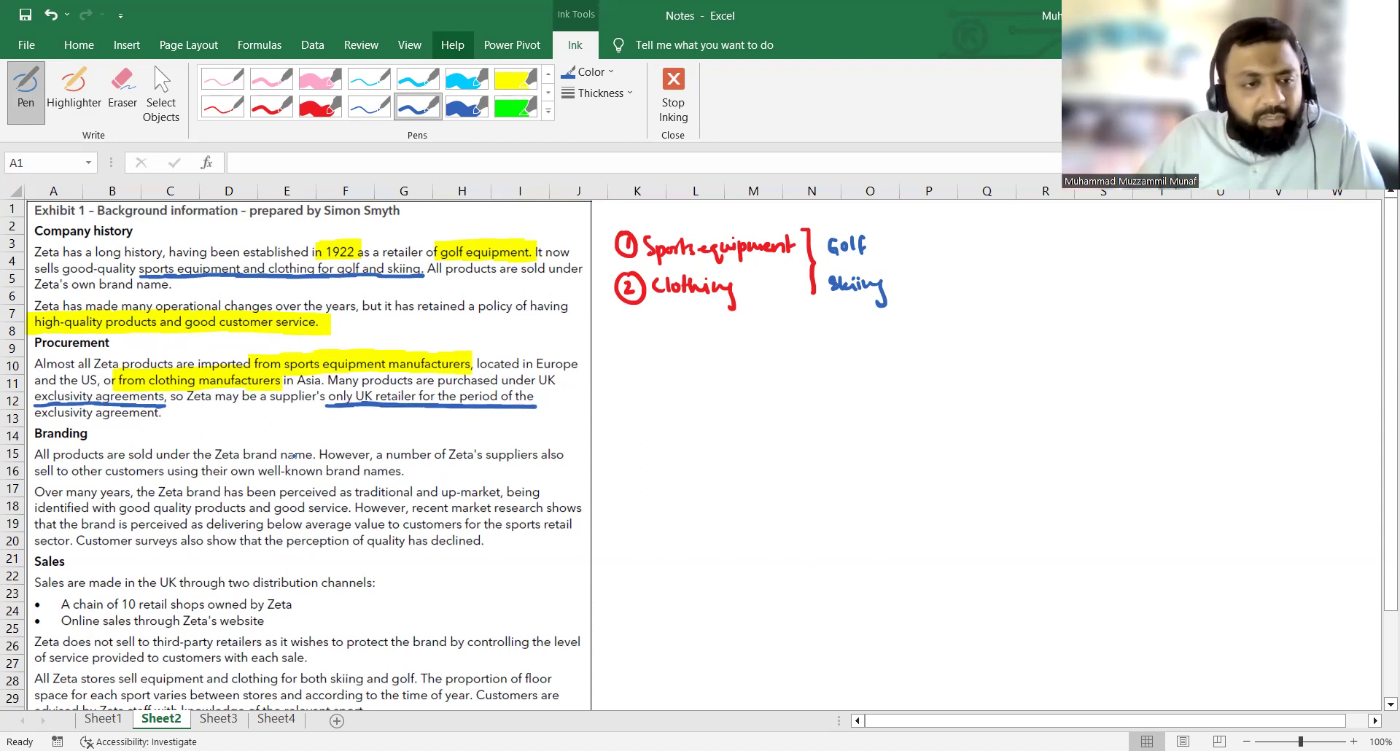
{"action": "left_click", "coordinate": [161, 94]}
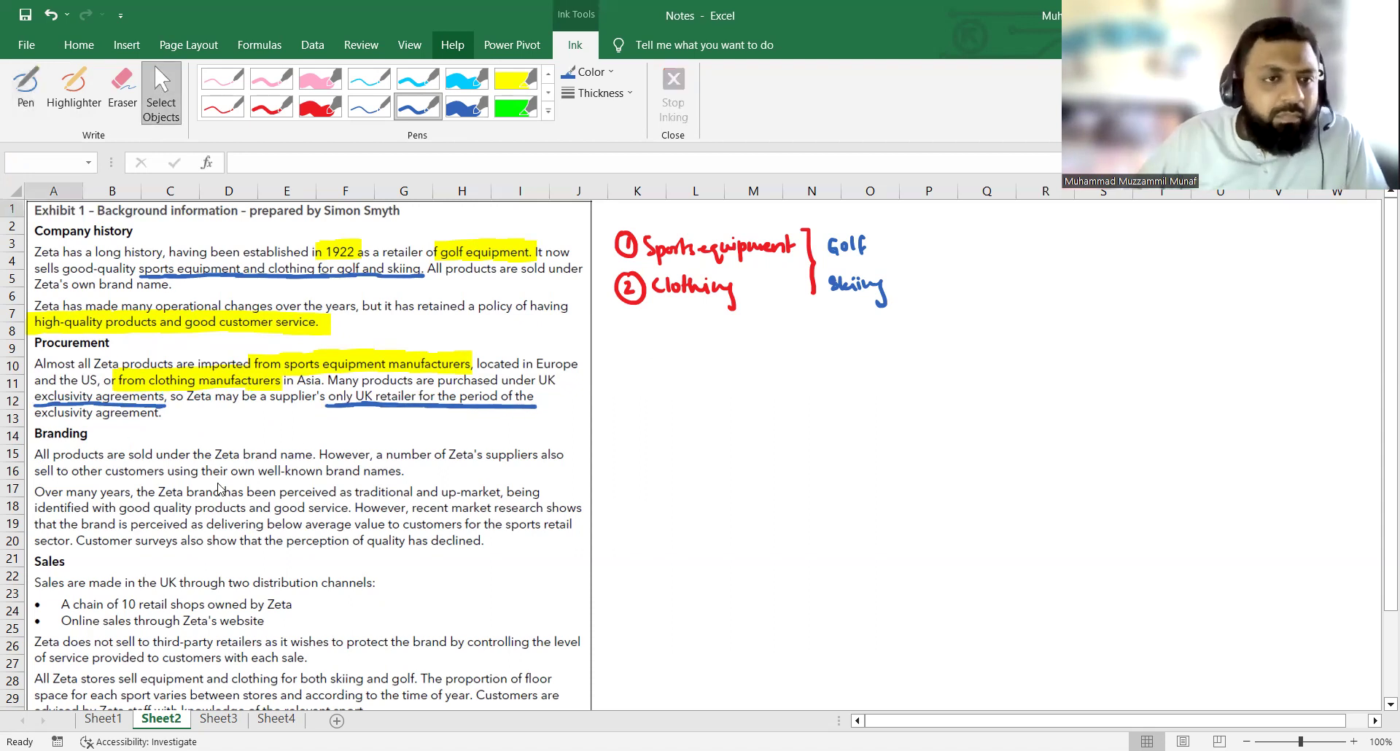
Highlight "with good quality products and good service" in yellow in the Branding section.
{"action": "scroll", "coordinate": [195, 394], "scroll_direction": "down", "scroll_amount": 2}
{"action": "scroll", "coordinate": [195, 394], "scroll_direction": "down", "scroll_amount": 1}
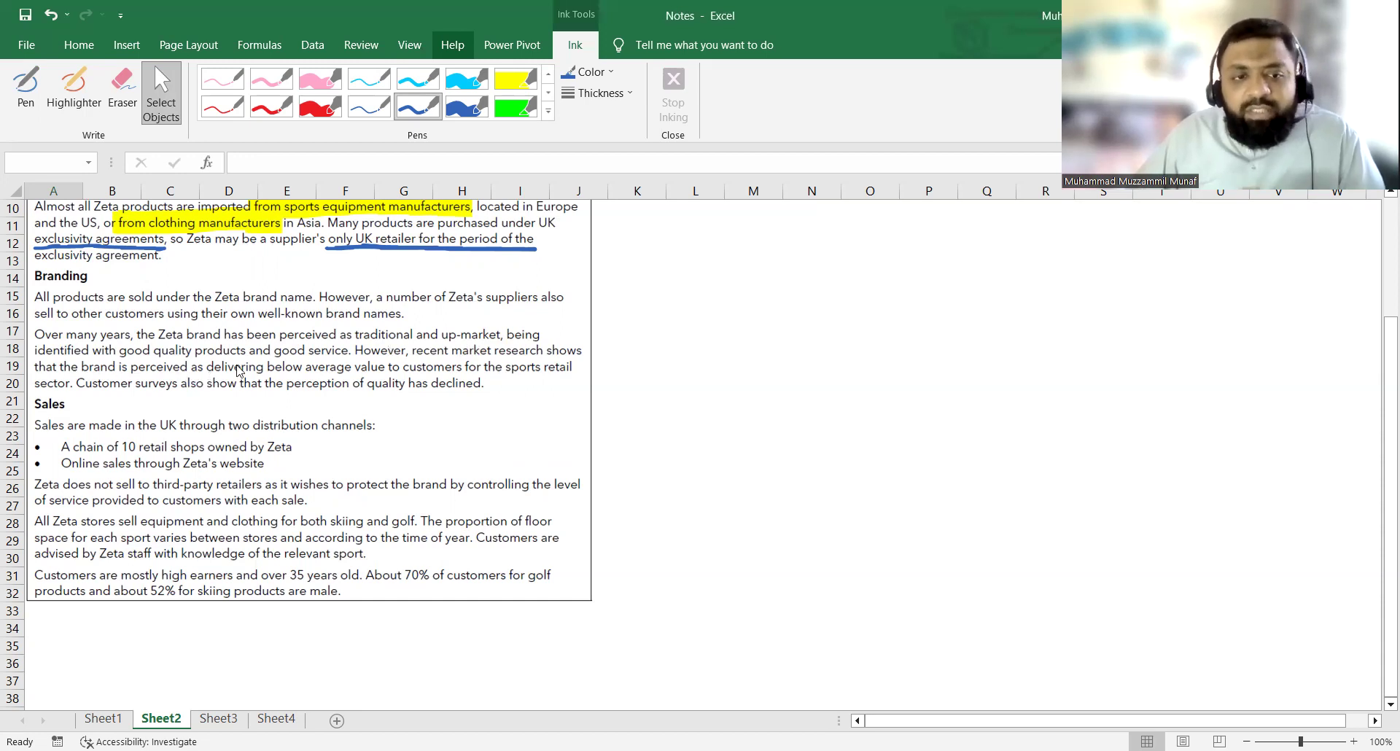
{"action": "left_click", "coordinate": [513, 86]}
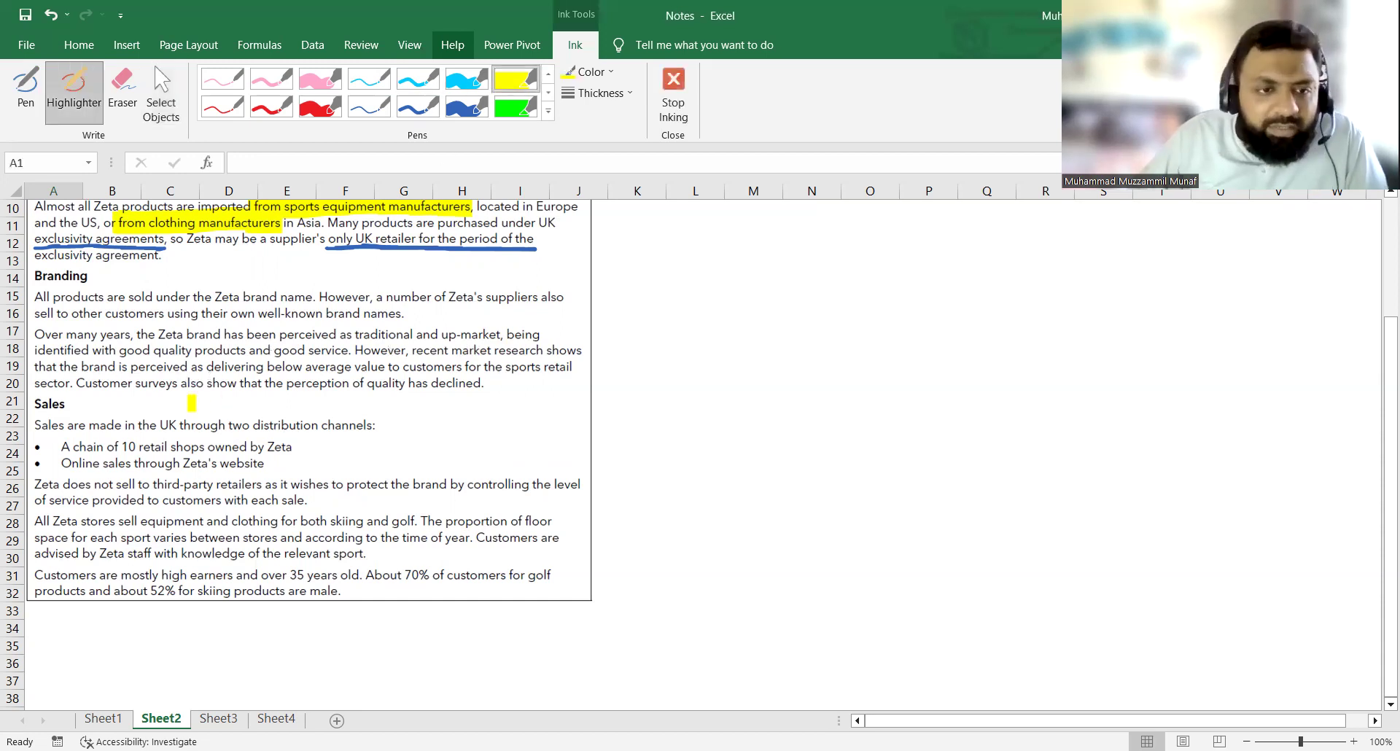
{"action": "mouse_move", "coordinate": [121, 350]}
{"action": "left_mouse_down"}
{"action": "mouse_move", "coordinate": [80, 351]}
{"action": "mouse_move", "coordinate": [355, 351]}
{"action": "left_mouse_up"}
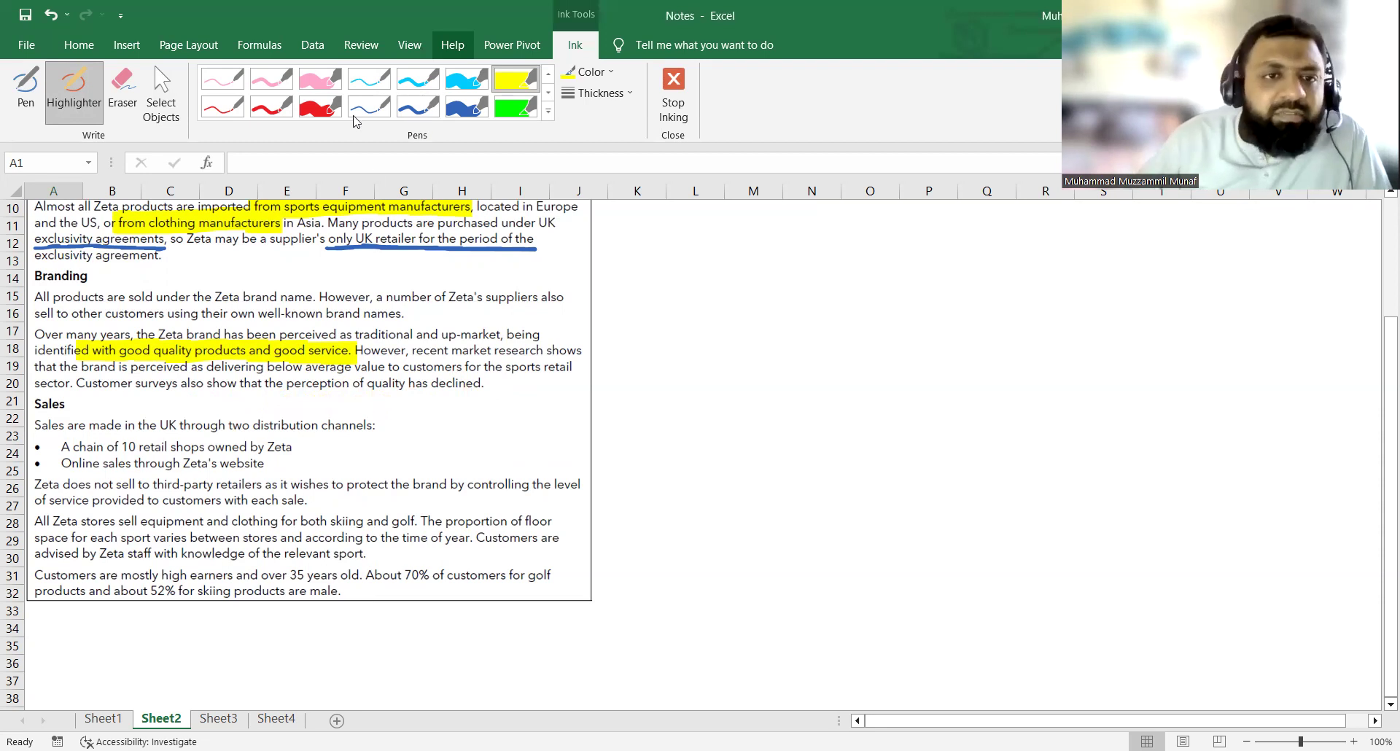
Underline "Customer surveys also show that the perception of quality has declined" and "below average value to customers for" in red in the Branding section.
{"action": "left_click", "coordinate": [271, 107]}
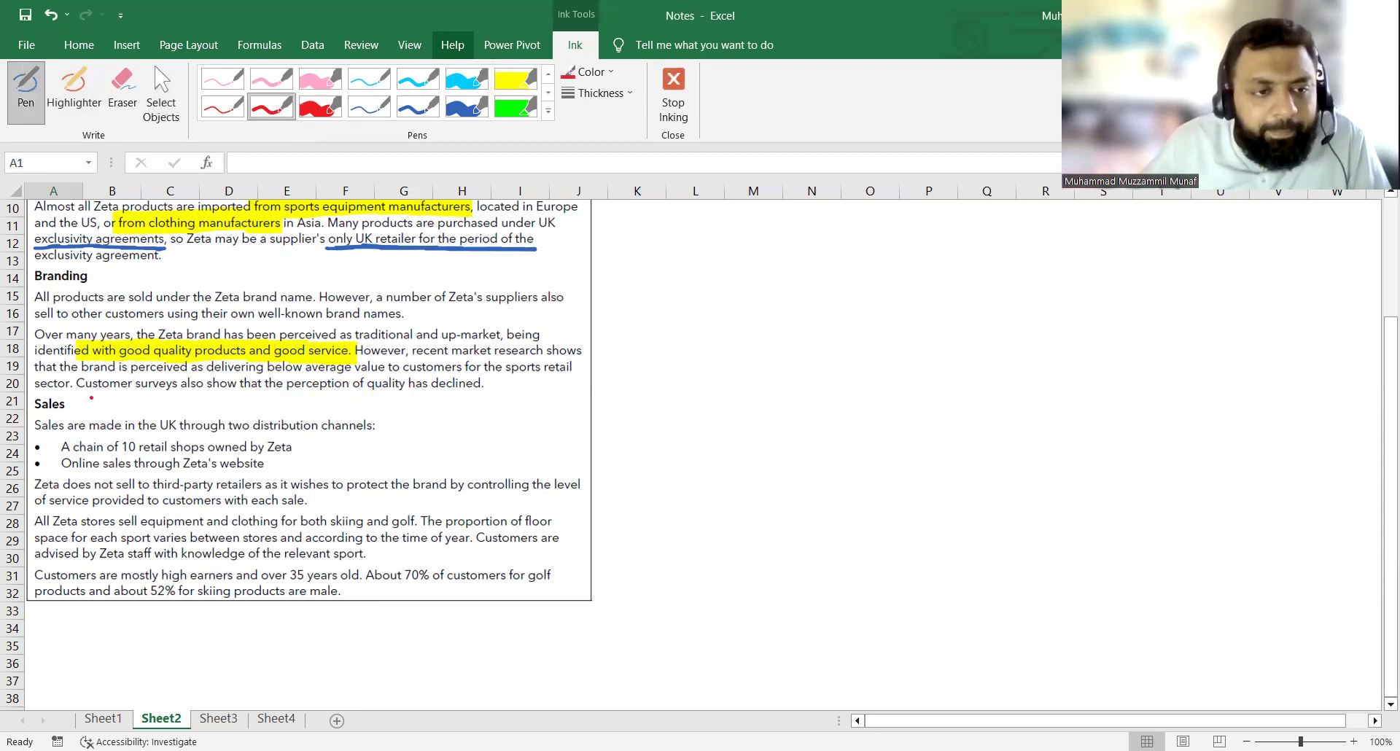
{"action": "left_click_drag", "start_coordinate": [75, 396], "coordinate": [478, 394]}
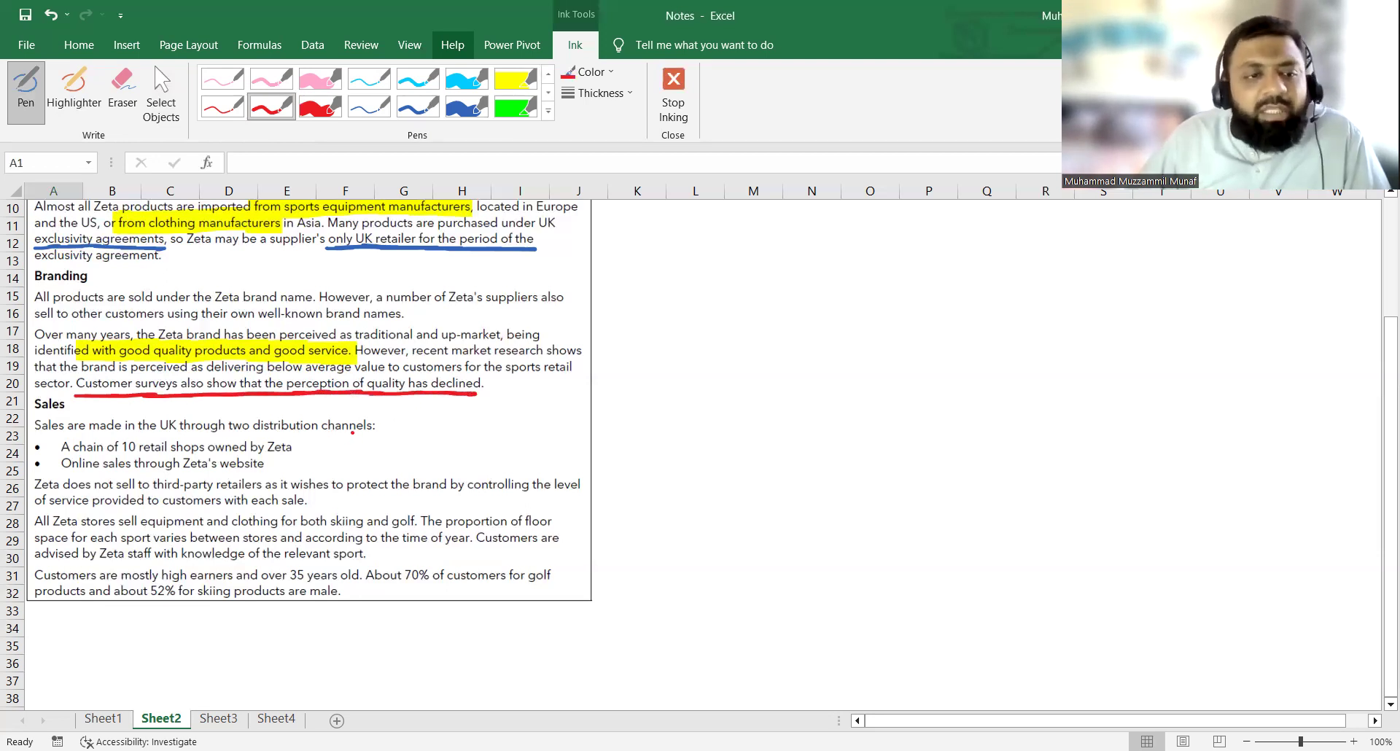
{"action": "left_click_drag", "start_coordinate": [267, 375], "coordinate": [481, 375]}
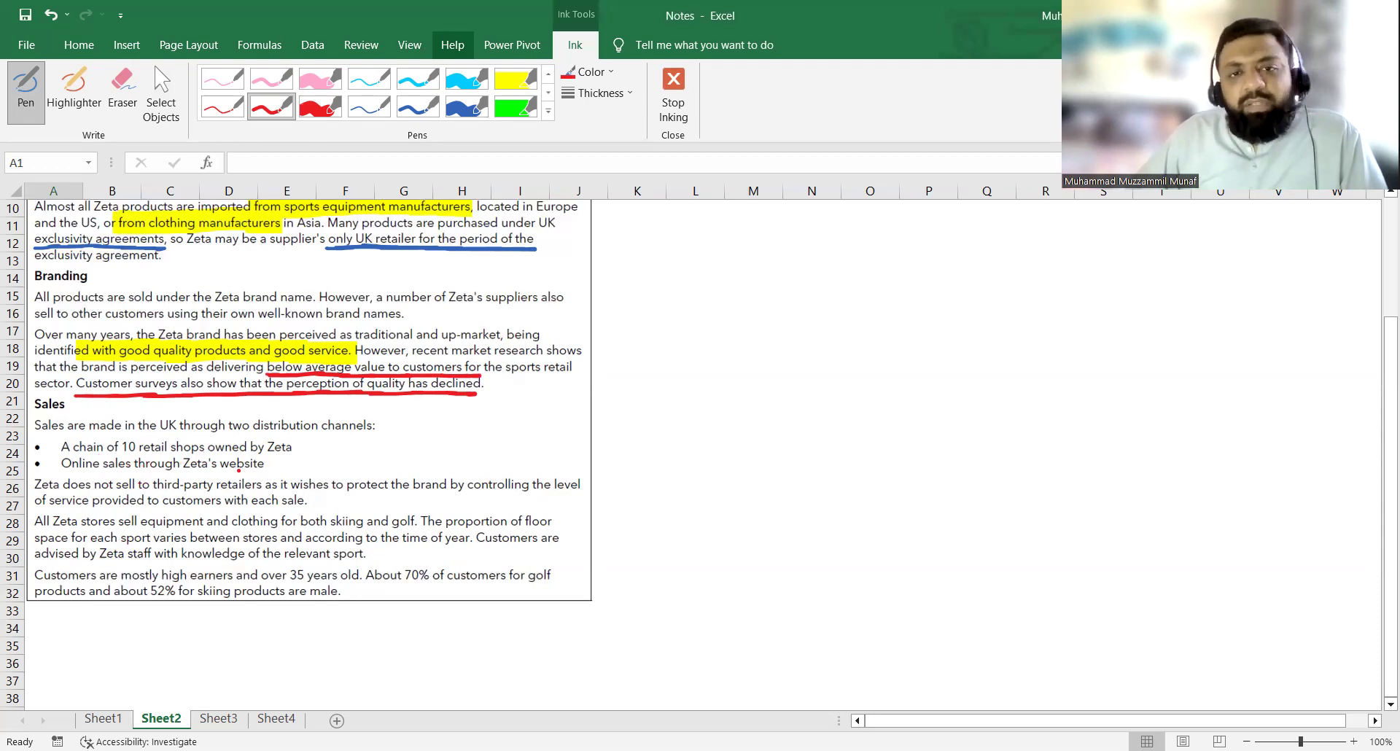
Handwrite red arrow notes beside the two distribution channels: "offline → retail shops" for the shop chain and "online → website" for online sales.
{"action": "left_click_drag", "start_coordinate": [303, 443], "coordinate": [364, 444]}
{"action": "left_click_drag", "start_coordinate": [362, 437], "coordinate": [380, 443]}
{"action": "mouse_move", "coordinate": [384, 437]}
{"action": "left_mouse_down"}
{"action": "mouse_move", "coordinate": [493, 425]}
{"action": "mouse_move", "coordinate": [544, 428]}
{"action": "mouse_move", "coordinate": [538, 440]}
{"action": "left_mouse_up"}
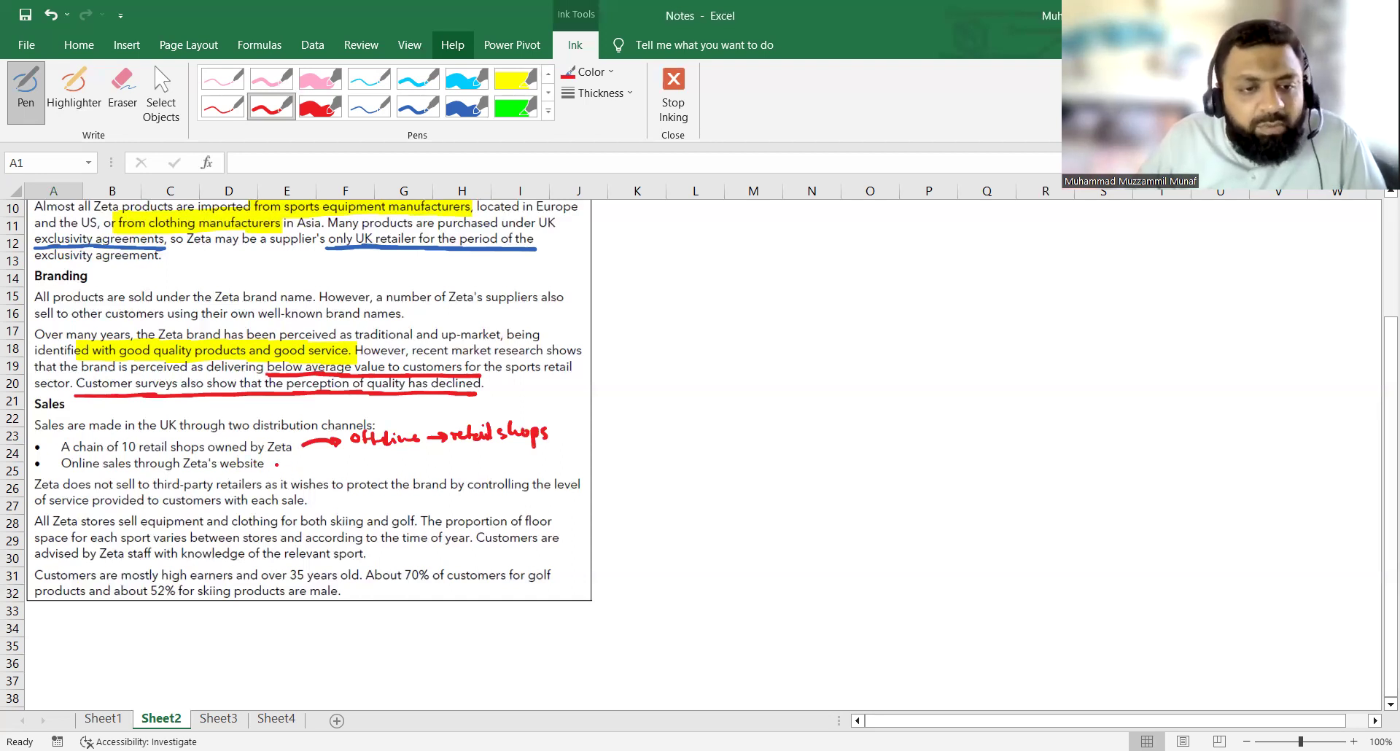
{"action": "left_click_drag", "start_coordinate": [297, 464], "coordinate": [346, 465]}
{"action": "mouse_move", "coordinate": [354, 454]}
{"action": "left_mouse_down"}
{"action": "mouse_move", "coordinate": [353, 467]}
{"action": "mouse_move", "coordinate": [488, 458]}
{"action": "left_mouse_up"}
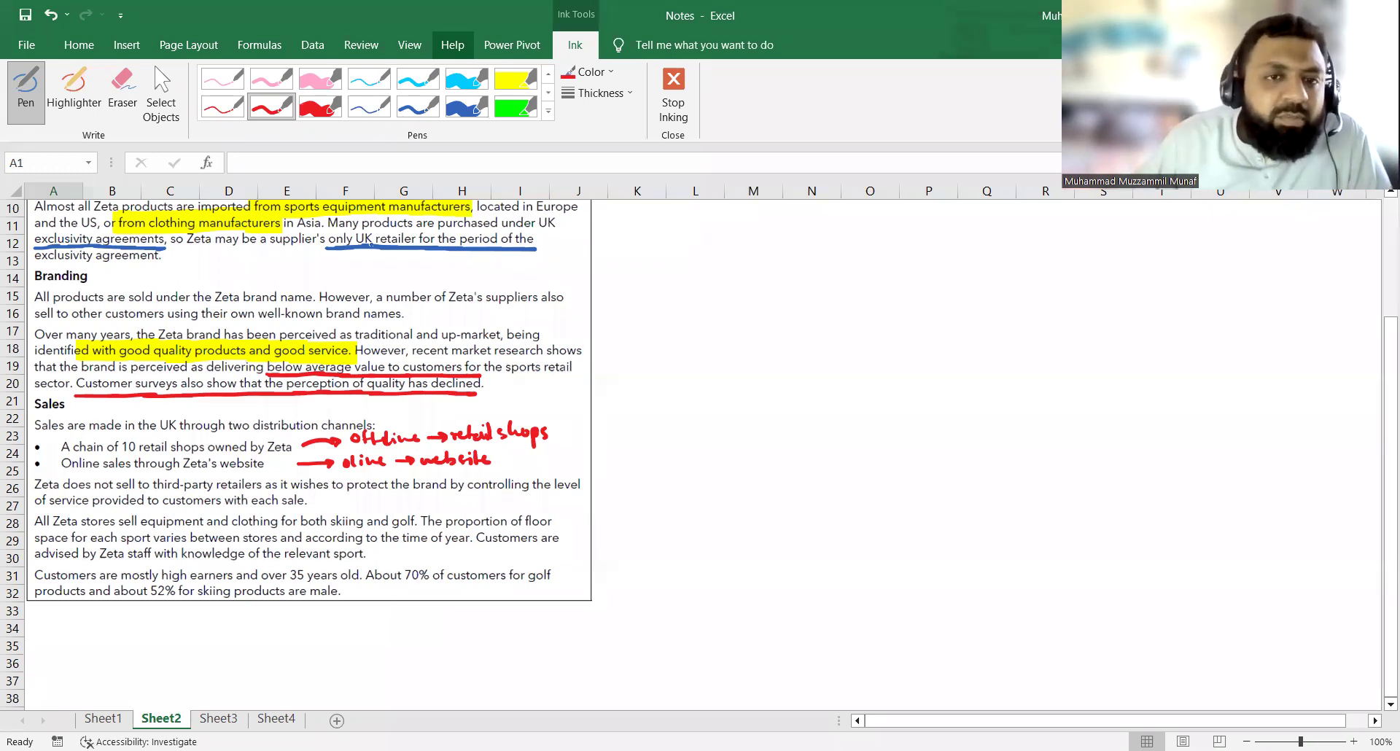
Handwrite the blue arrow note "customer → shop experience" after the sentence about not selling to third-party retailers.
{"action": "left_click", "coordinate": [418, 106]}
{"action": "left_click_drag", "start_coordinate": [307, 501], "coordinate": [573, 502]}
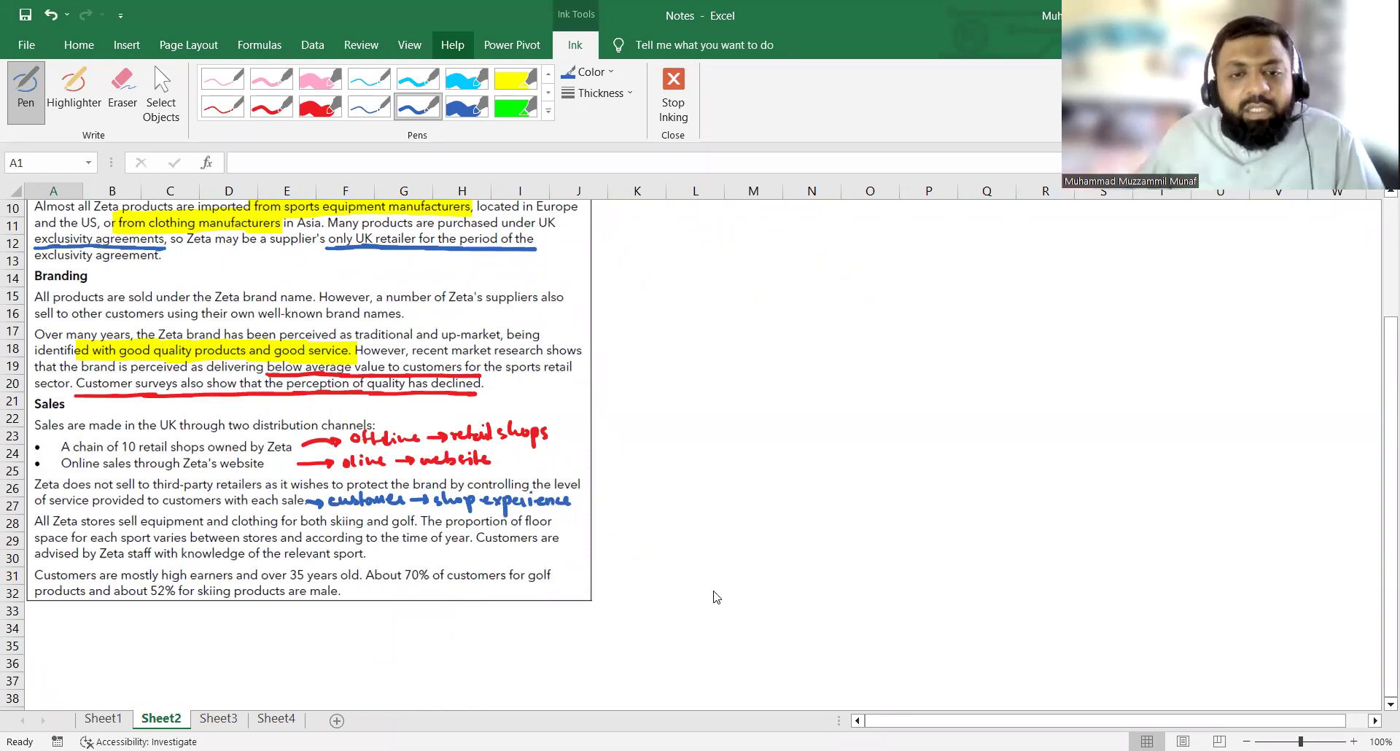
{"action": "key", "text": "Escape"}
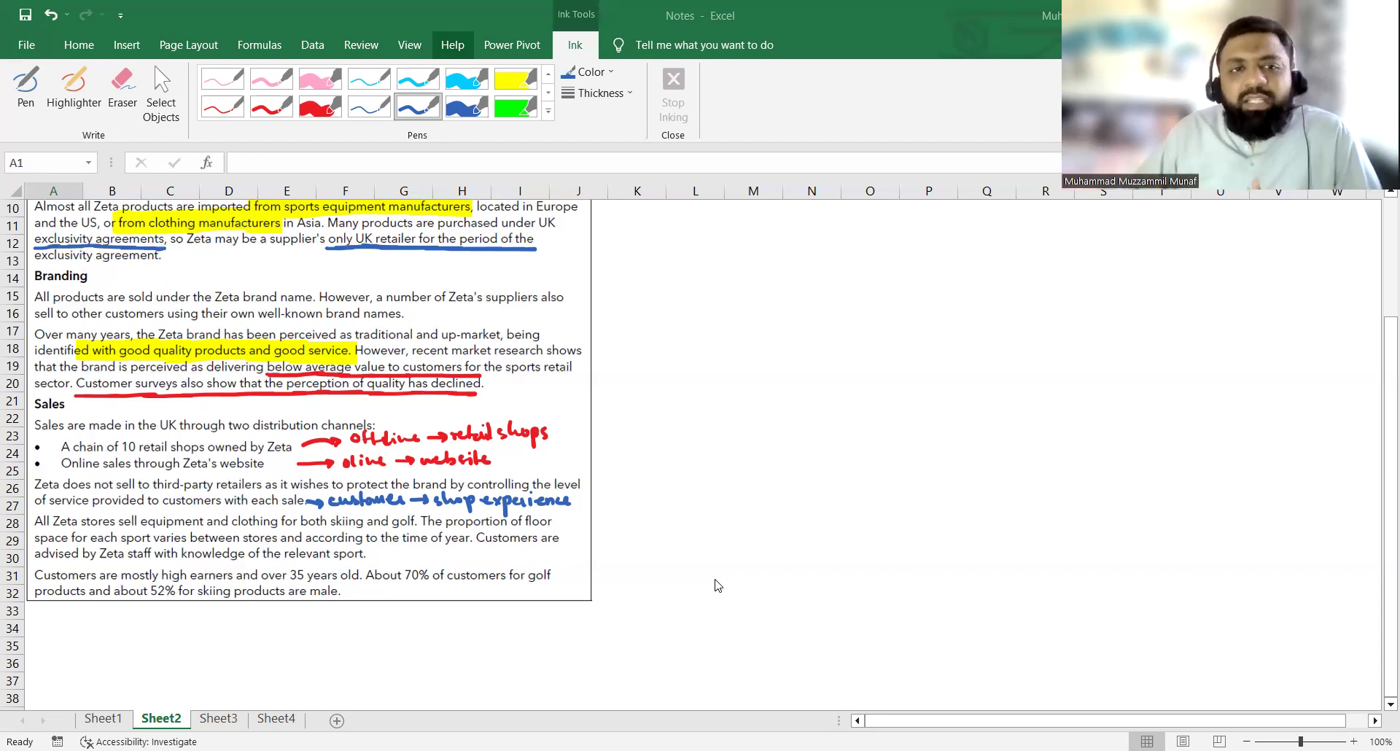
Highlight "controlling the level of service" in yellow in the Sales section.
{"action": "left_click", "coordinate": [510, 88]}
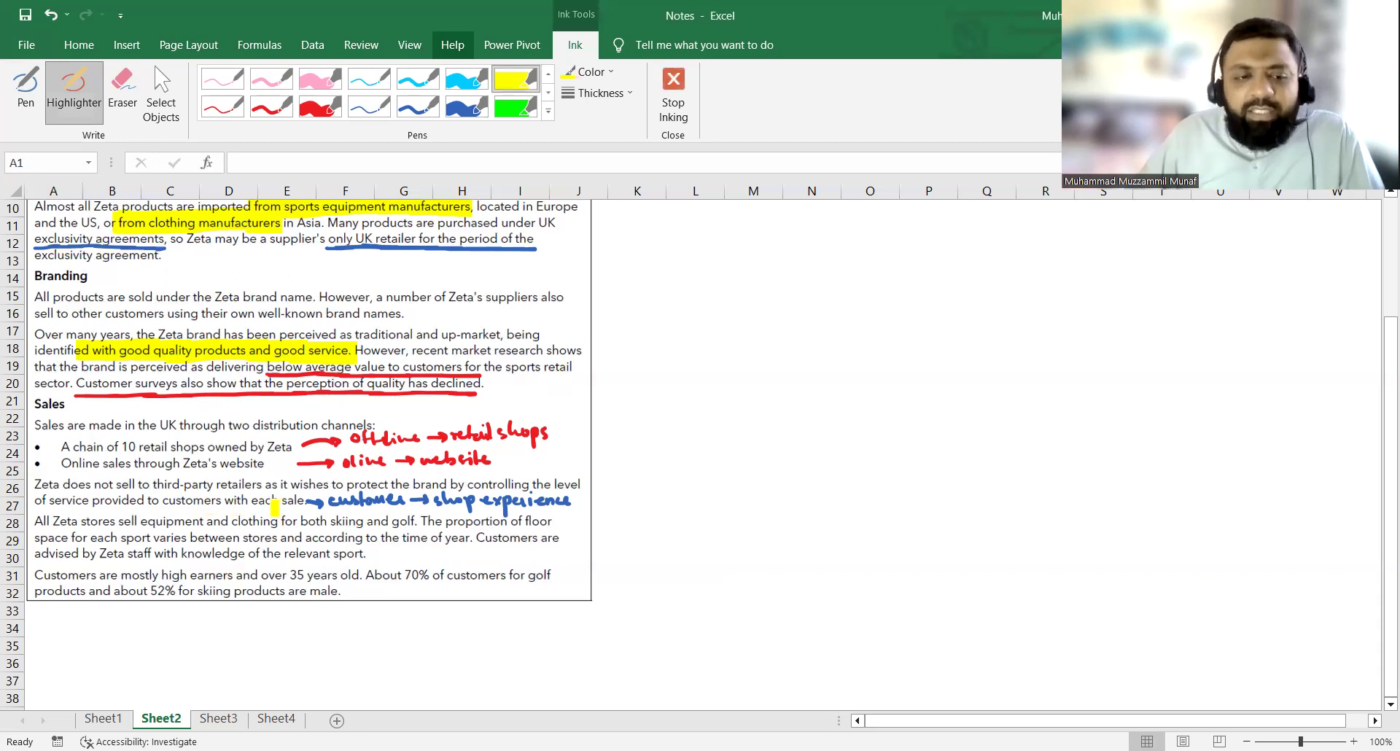
{"action": "left_click_drag", "start_coordinate": [575, 483], "coordinate": [452, 485]}
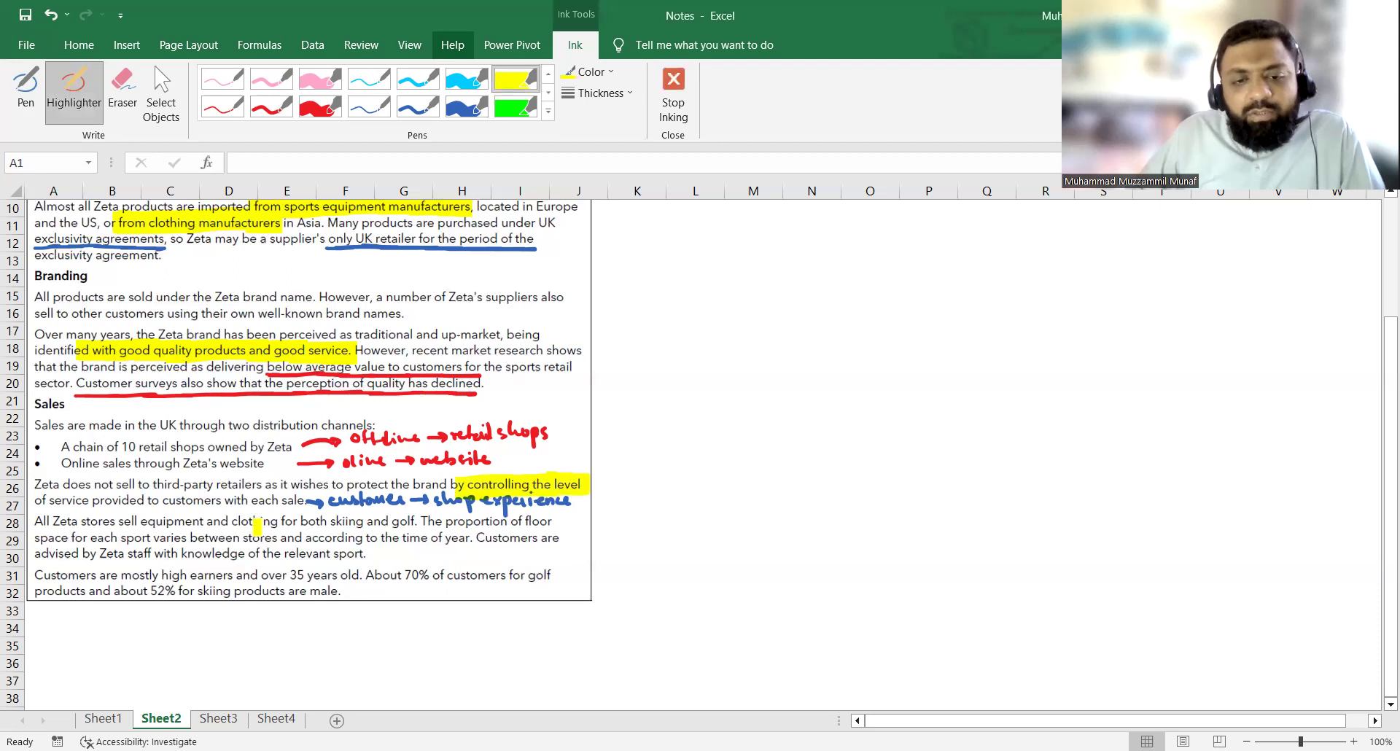
{"action": "left_click_drag", "start_coordinate": [34, 500], "coordinate": [102, 501]}
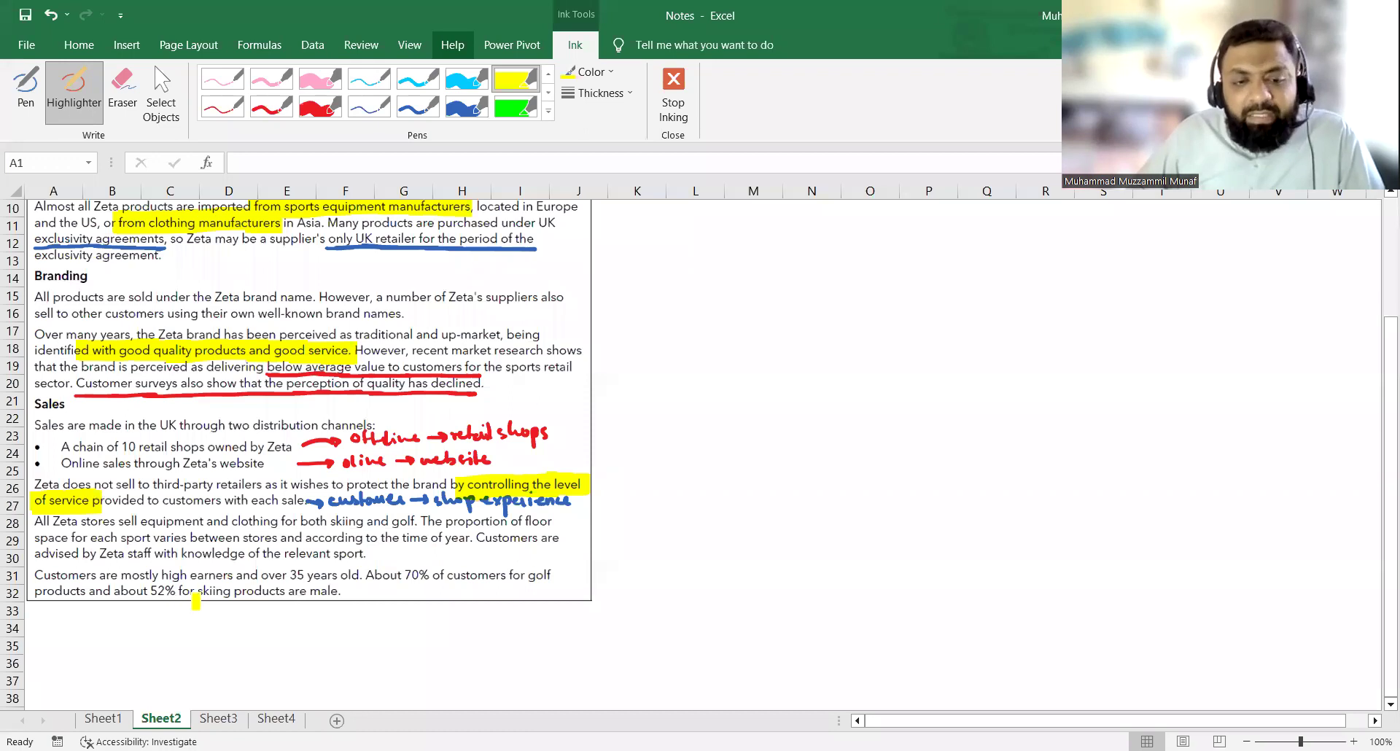
Highlight "About 70% of customers for golf products and about 52% for skiing products are male" in yellow.
{"action": "left_click_drag", "start_coordinate": [354, 576], "coordinate": [560, 574]}
{"action": "left_click_drag", "start_coordinate": [30, 591], "coordinate": [340, 591]}
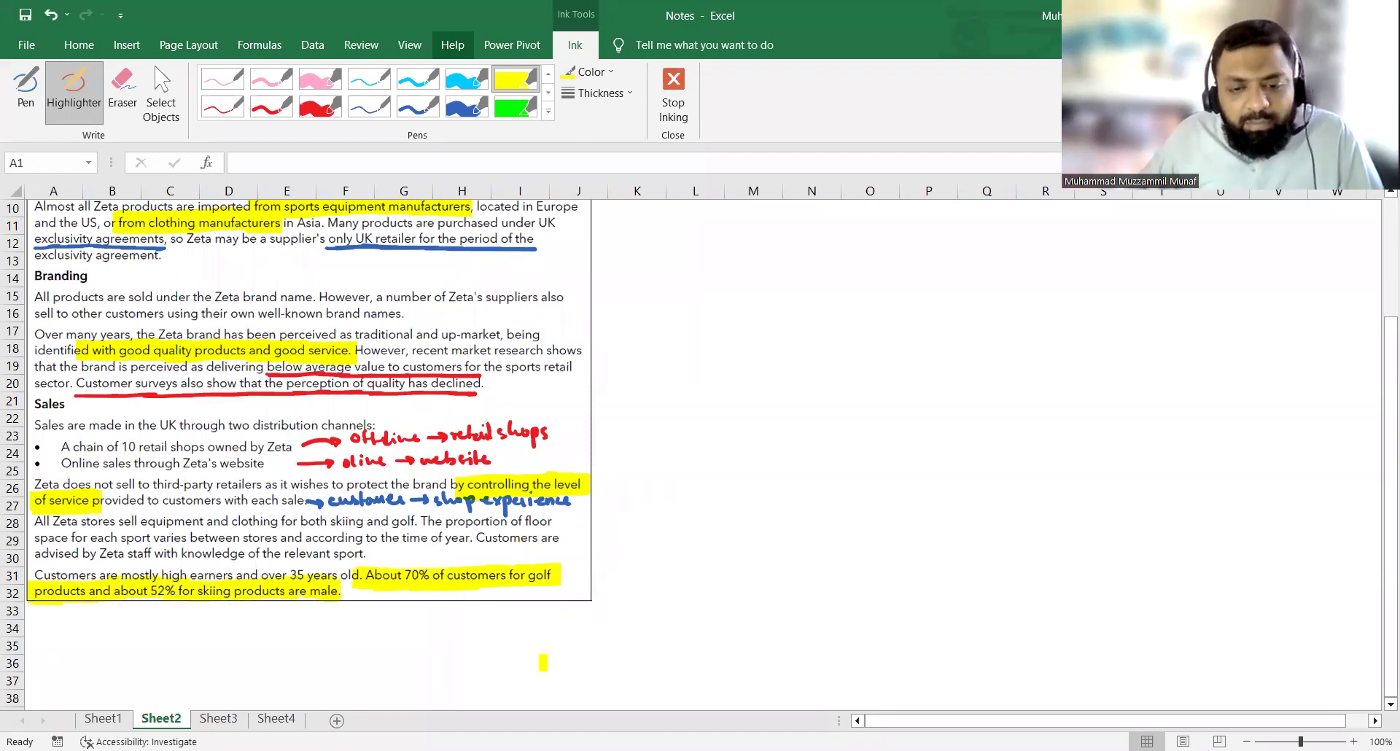
{"action": "key", "text": "Escape"}
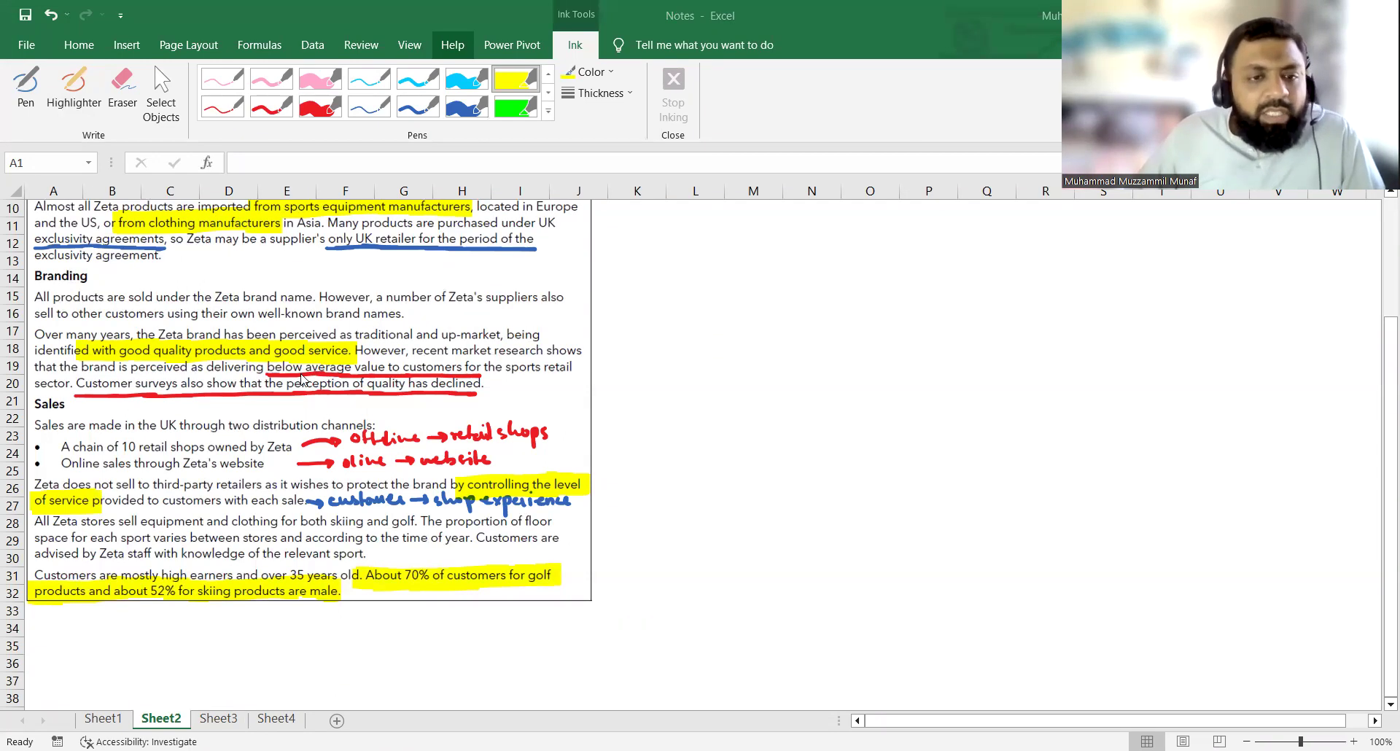
Review the annotated Exhibit 1 on Sheet2, the case text on Sheet1 and Exhibit 2 on Sheet3, and return to the requirements on Sheet1.
{"action": "left_click", "coordinate": [161, 111]}
{"action": "scroll", "coordinate": [312, 390], "scroll_direction": "up", "scroll_amount": 3}
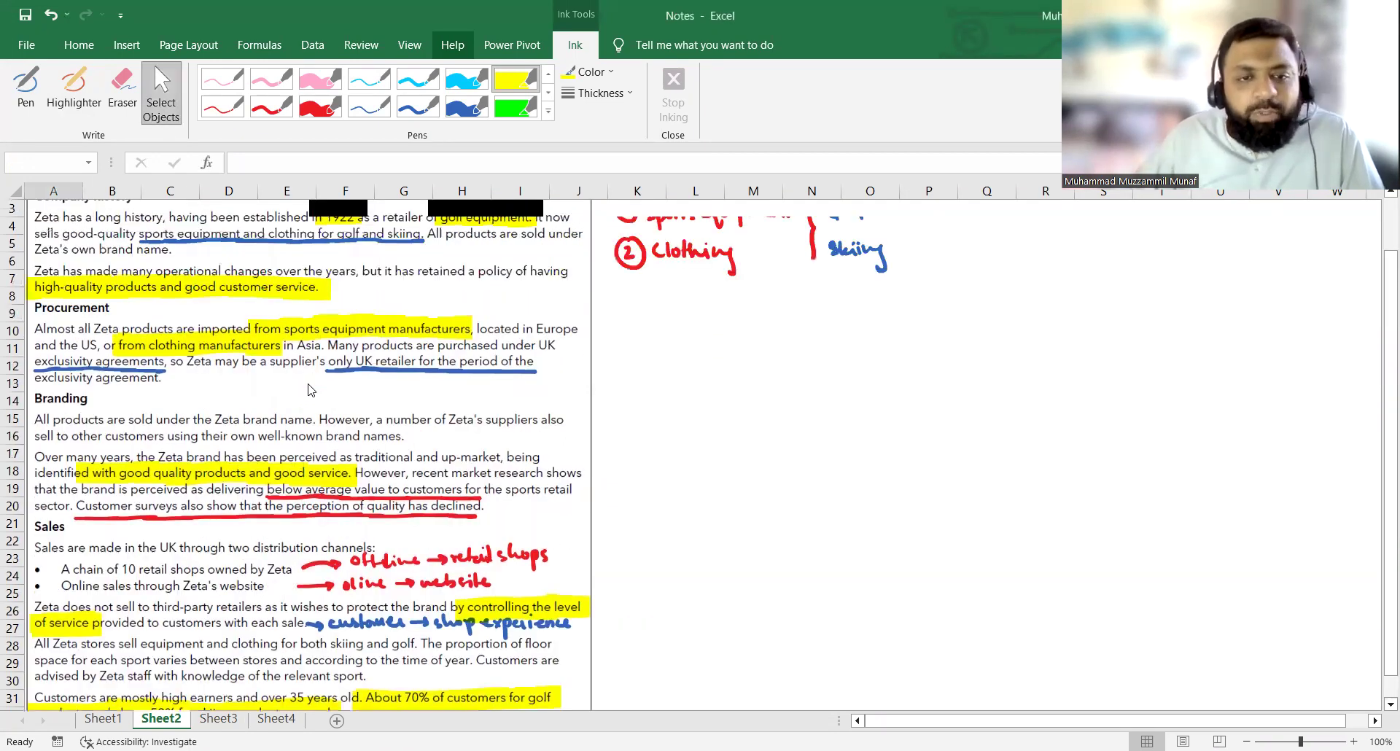
{"action": "scroll", "coordinate": [311, 390], "scroll_direction": "up", "scroll_amount": 1}
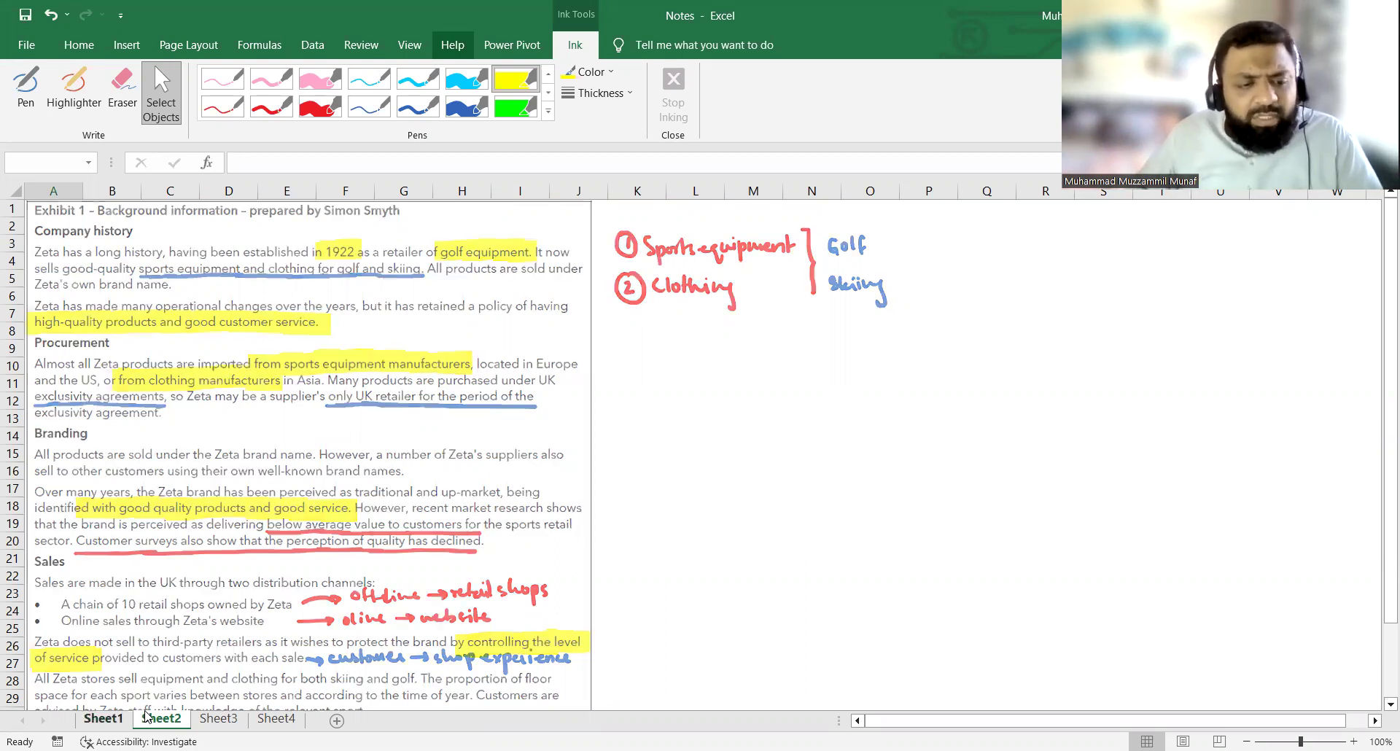
{"action": "left_click", "coordinate": [103, 719]}
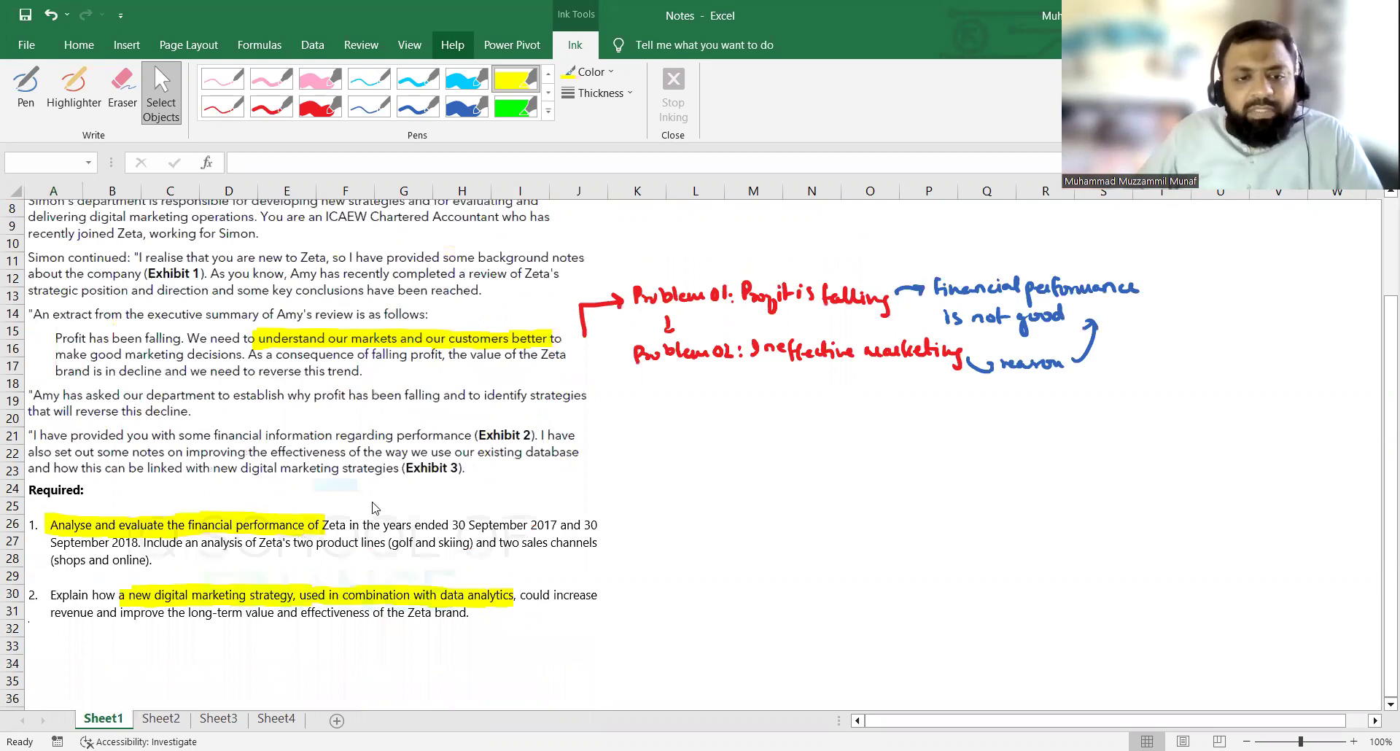
{"action": "scroll", "coordinate": [355, 511], "scroll_direction": "up", "scroll_amount": 3}
{"action": "left_click", "coordinate": [219, 719]}
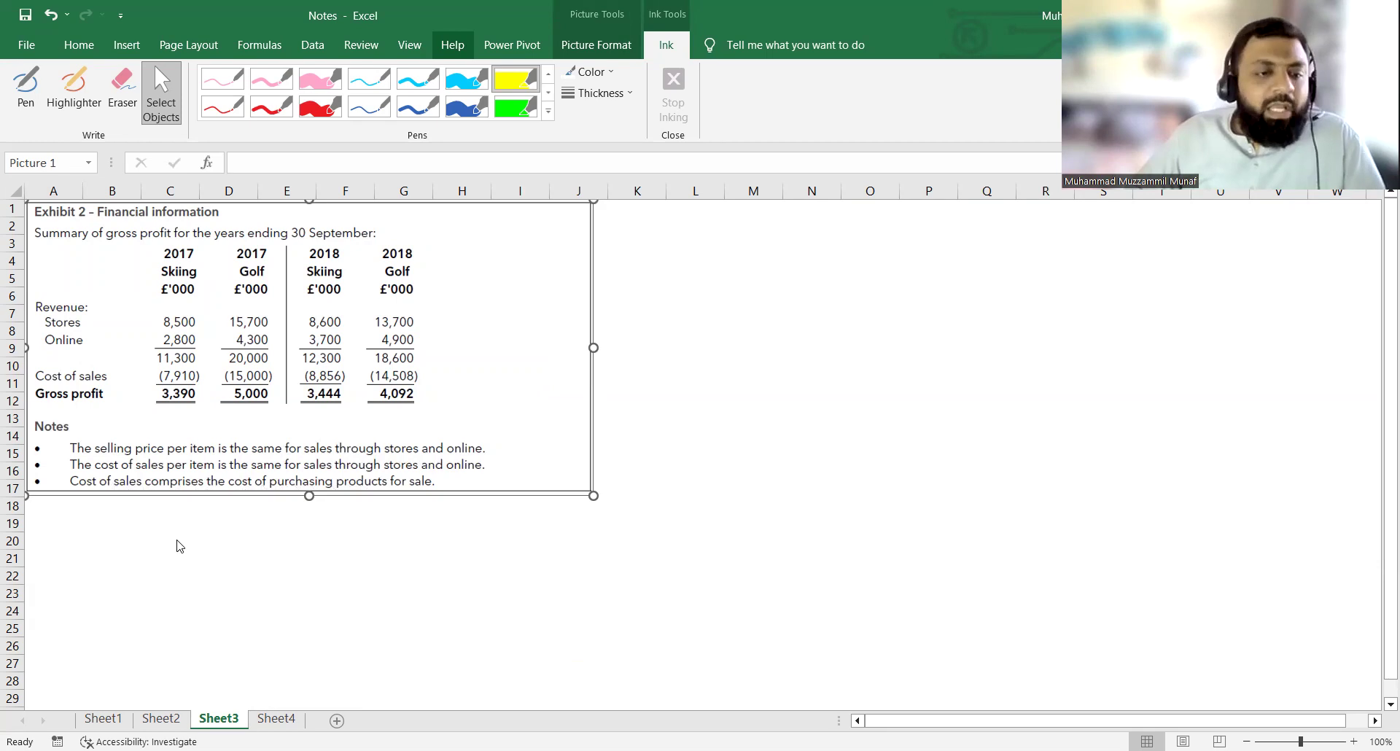
{"action": "left_click", "coordinate": [126, 529]}
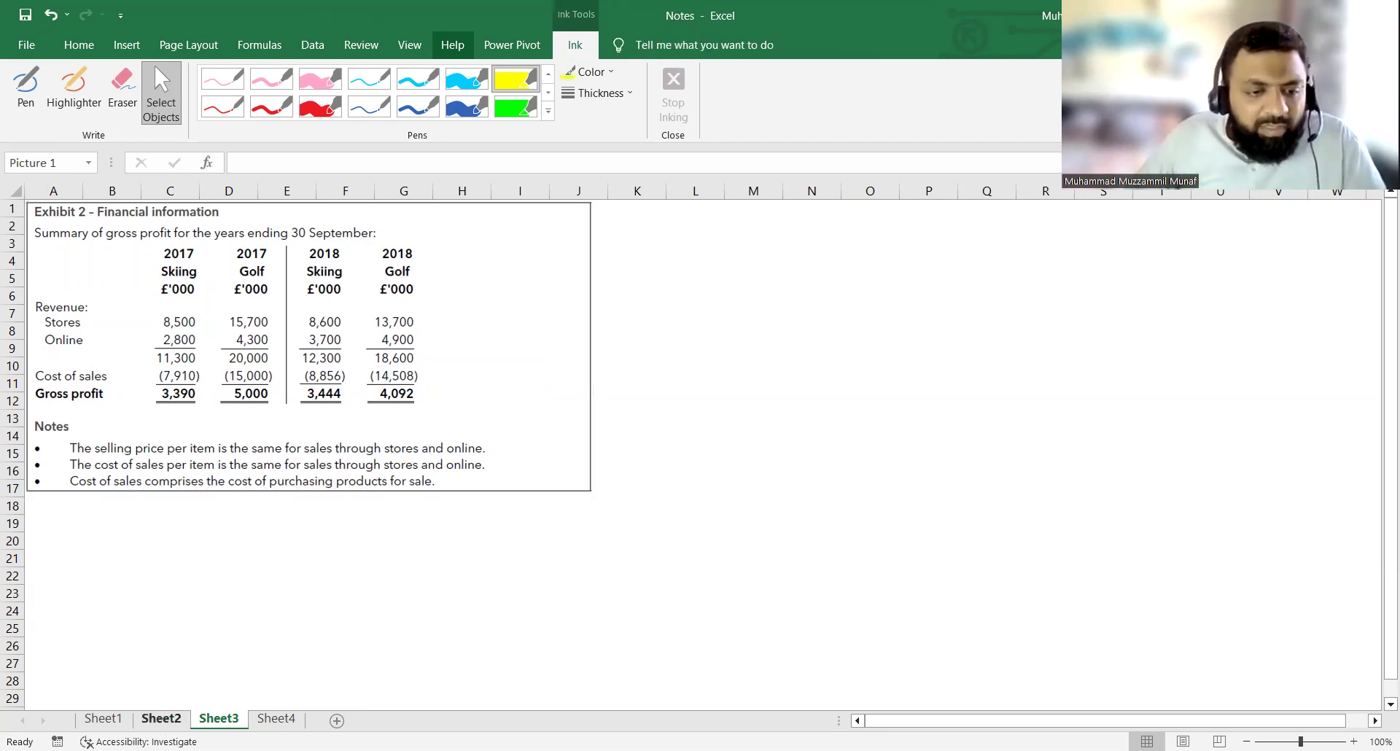
{"action": "left_click", "coordinate": [162, 720]}
{"action": "left_click", "coordinate": [128, 721]}
{"action": "scroll", "coordinate": [342, 525], "scroll_direction": "down", "scroll_amount": 5}
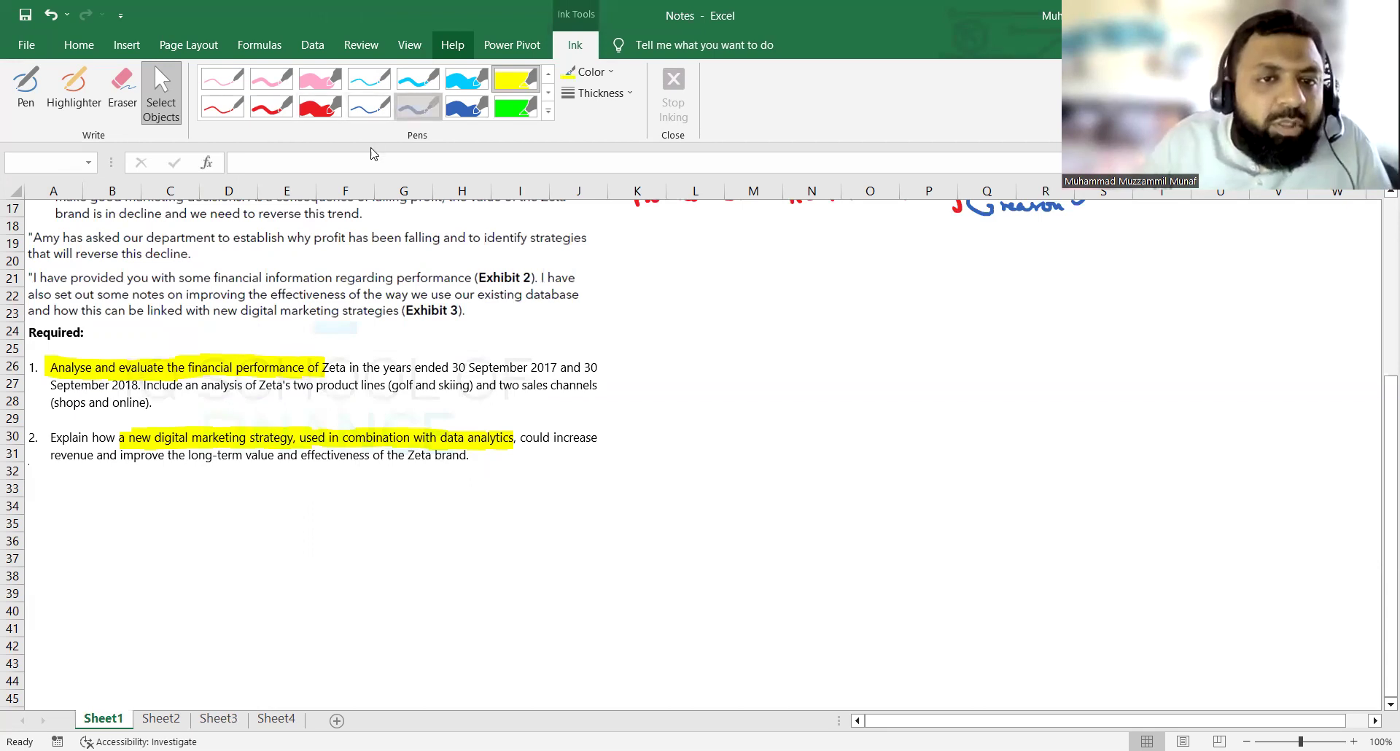
Circle the word "evaluate" in requirement 1 with a blue pen and return to Exhibit 2 on Sheet3.
{"action": "left_click", "coordinate": [418, 107]}
{"action": "left_click_drag", "start_coordinate": [142, 347], "coordinate": [105, 363]}
{"action": "left_click_drag", "start_coordinate": [108, 372], "coordinate": [118, 380]}
{"action": "left_click_drag", "start_coordinate": [127, 381], "coordinate": [164, 380]}
{"action": "mouse_move", "coordinate": [172, 378]}
{"action": "left_mouse_down"}
{"action": "mouse_move", "coordinate": [170, 357]}
{"action": "mouse_move", "coordinate": [147, 357]}
{"action": "left_mouse_up"}
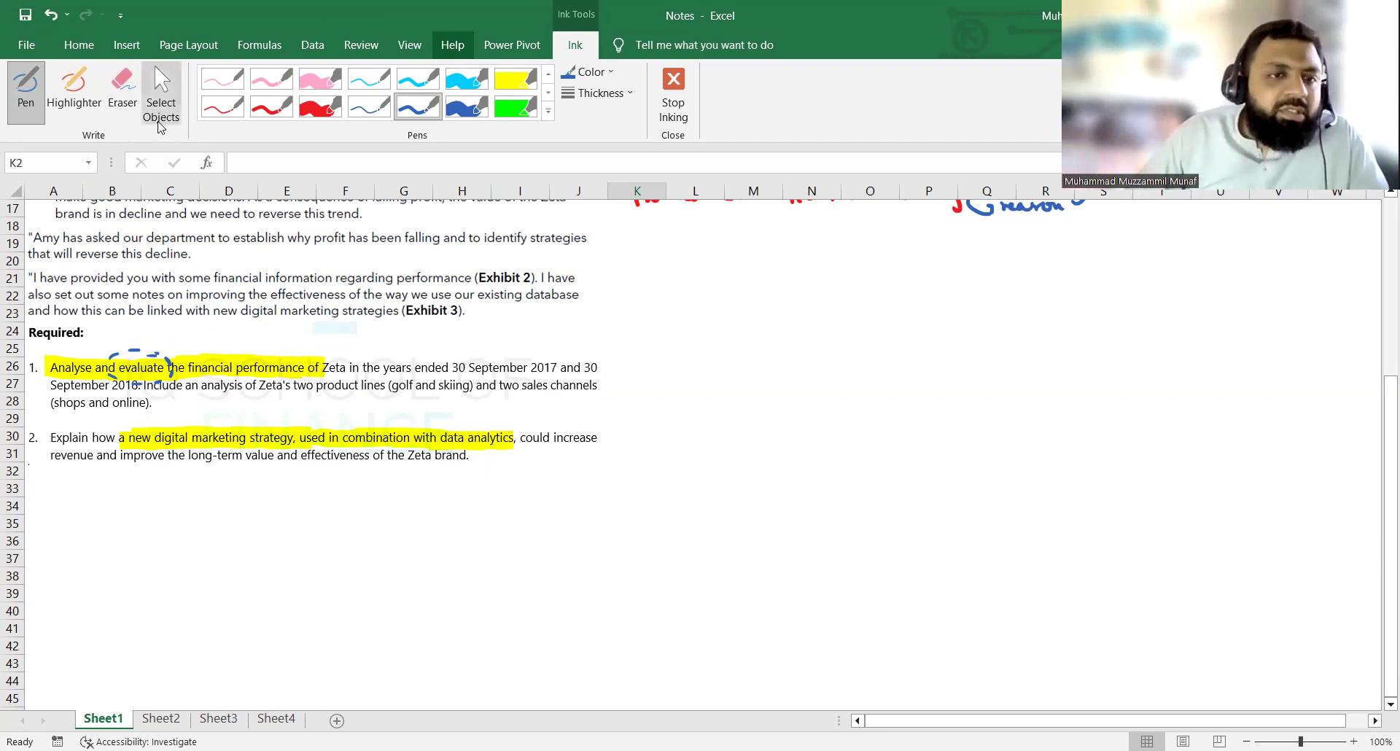
{"action": "left_click", "coordinate": [161, 94]}
{"action": "scroll", "coordinate": [248, 369], "scroll_direction": "up", "scroll_amount": 2}
{"action": "scroll", "coordinate": [248, 370], "scroll_direction": "up", "scroll_amount": 2}
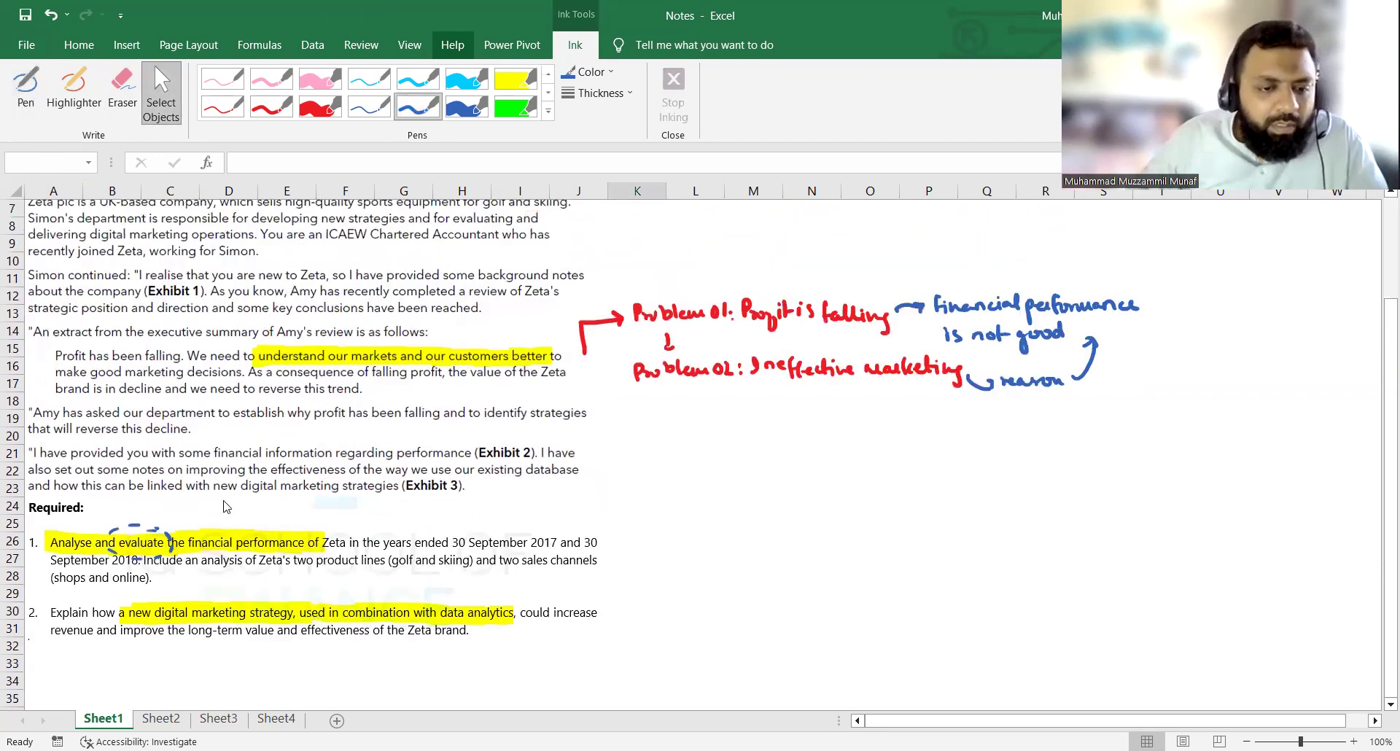
{"action": "key", "text": "ctrl+Page_Down"}
{"action": "key", "text": "ctrl+Page_Down"}
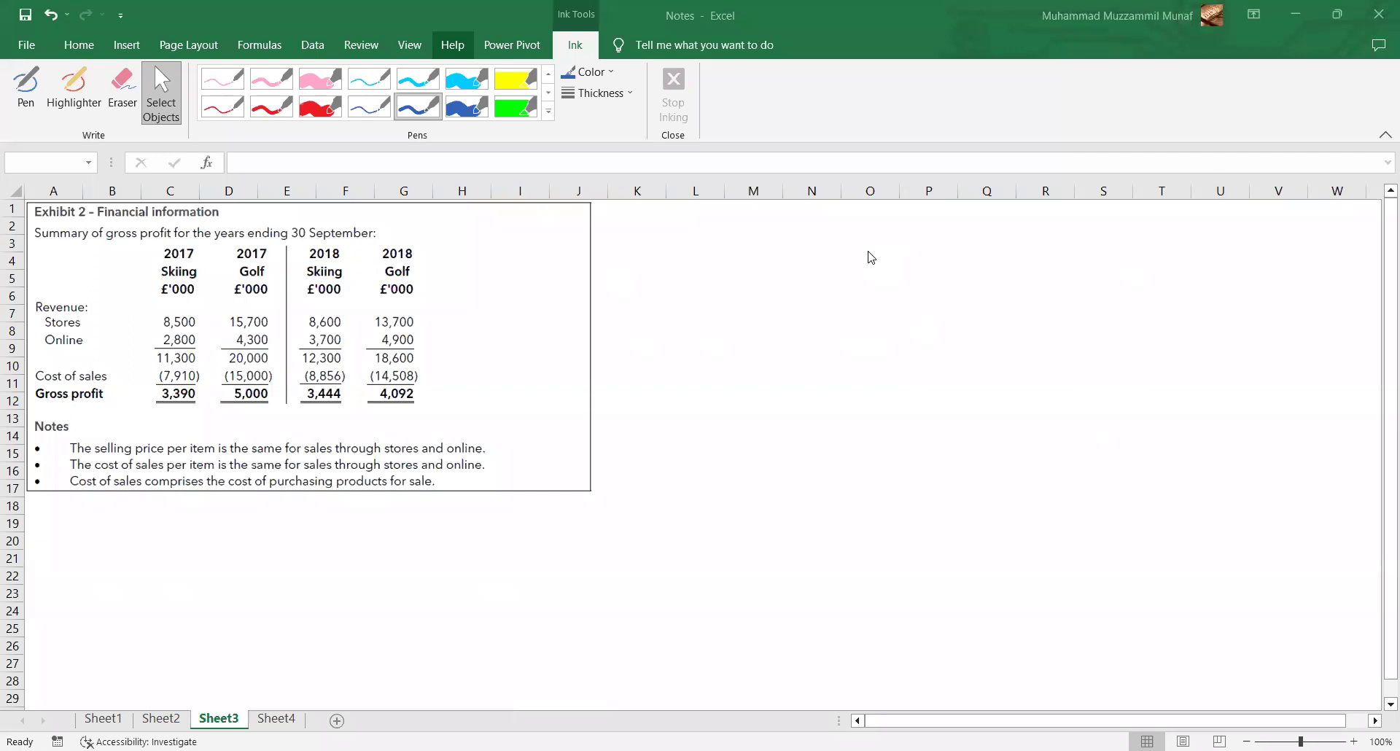
Handwrite the red note "Solve → 10 minutes time" beside Exhibit 2.
{"action": "left_click", "coordinate": [270, 107]}
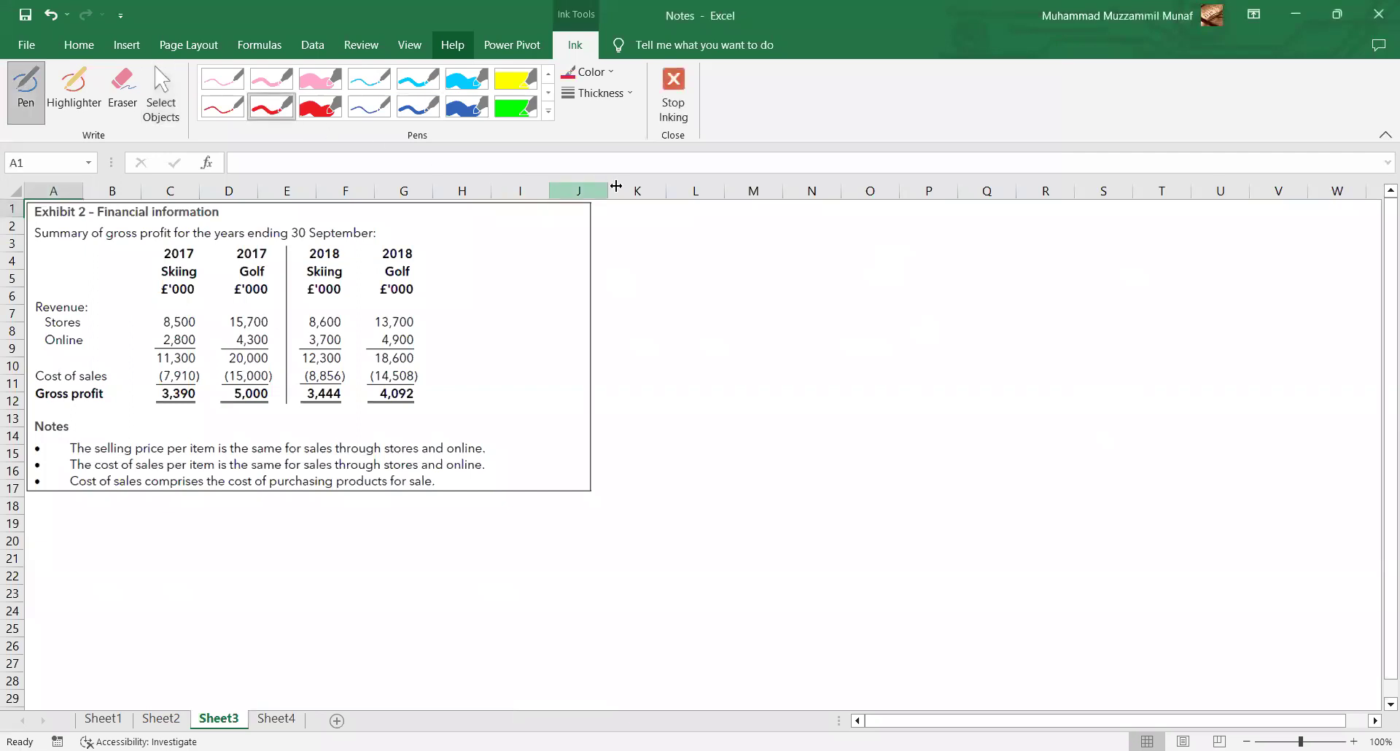
{"action": "mouse_move", "coordinate": [639, 235]}
{"action": "left_mouse_down"}
{"action": "mouse_move", "coordinate": [633, 253]}
{"action": "mouse_move", "coordinate": [686, 251]}
{"action": "left_mouse_up"}
{"action": "left_click_drag", "start_coordinate": [696, 248], "coordinate": [893, 244]}
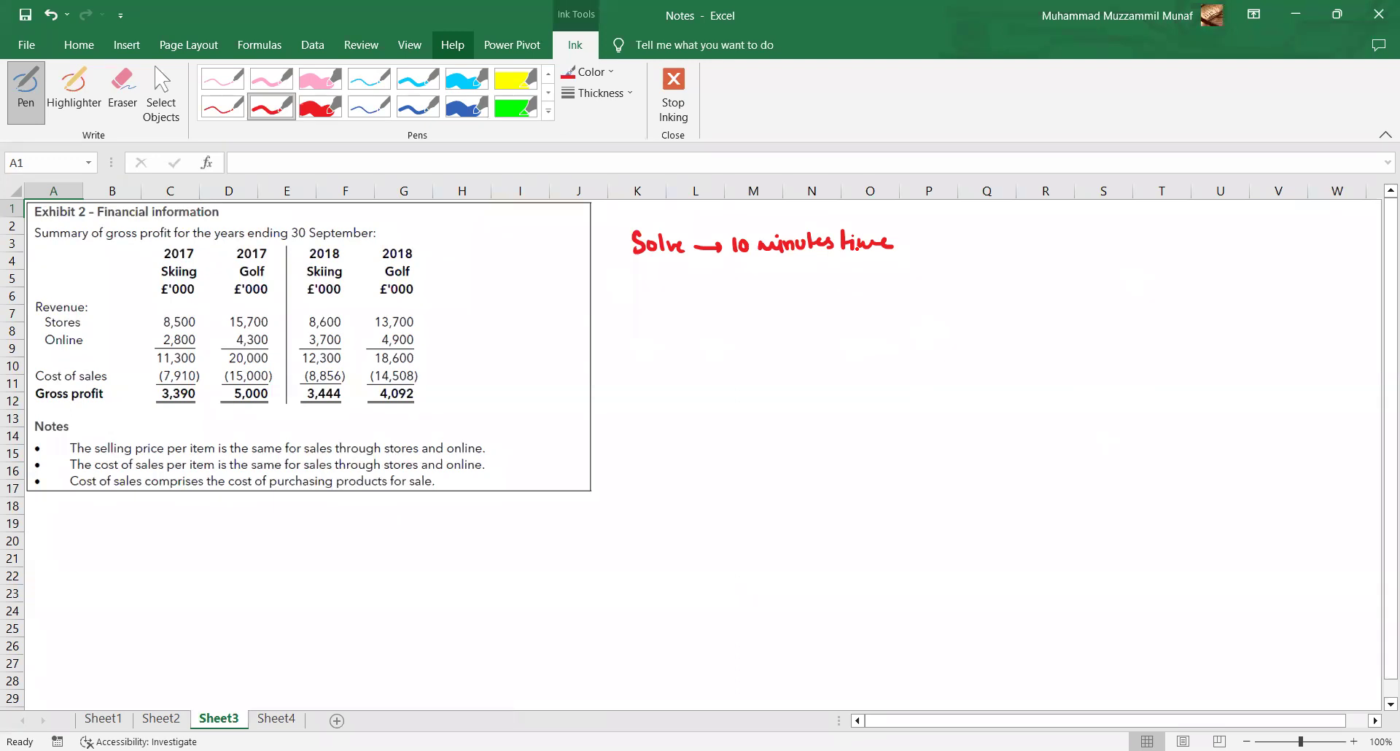
{"action": "key", "text": "Escape"}
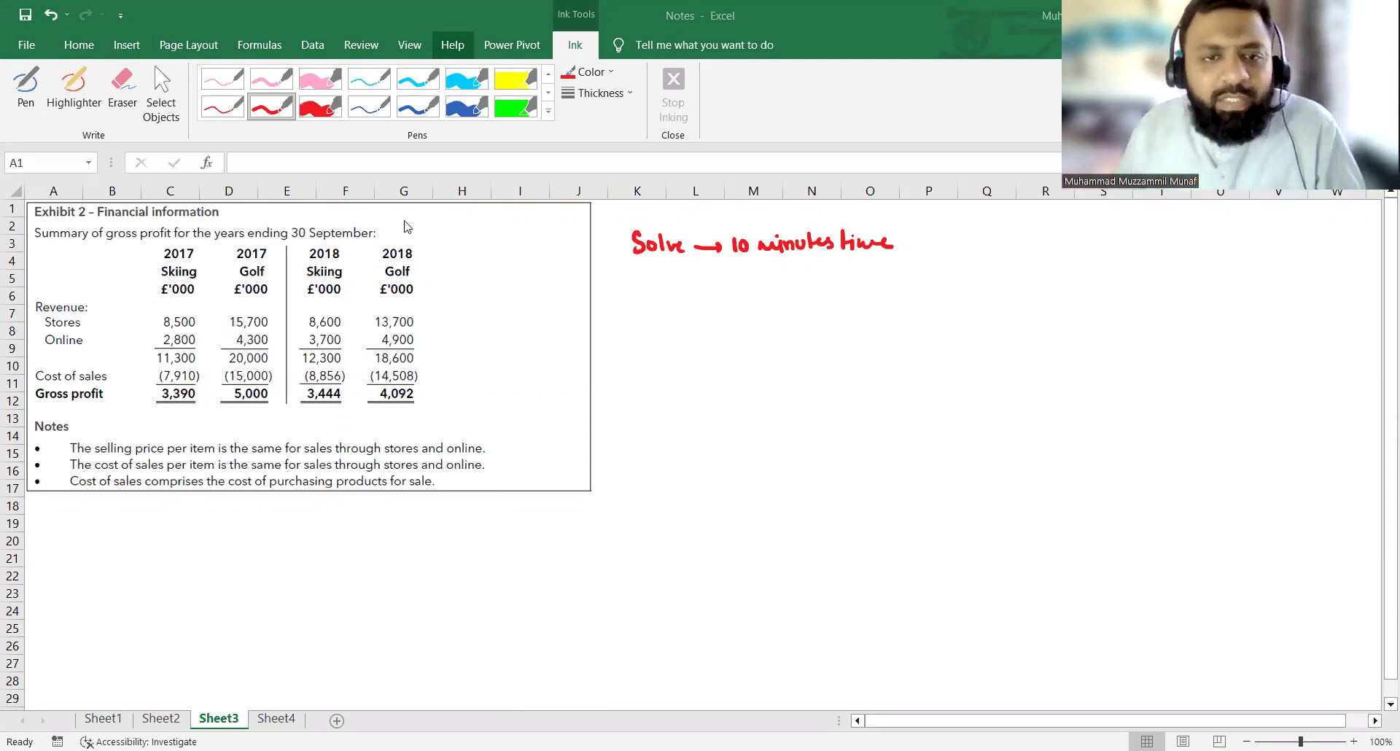
Erase the handwritten red note beside Exhibit 2 and stop inking.
{"action": "left_click", "coordinate": [117, 111]}
{"action": "mouse_move", "coordinate": [635, 241]}
{"action": "left_mouse_down"}
{"action": "mouse_move", "coordinate": [641, 262]}
{"action": "mouse_move", "coordinate": [826, 243]}
{"action": "mouse_move", "coordinate": [861, 257]}
{"action": "mouse_move", "coordinate": [846, 247]}
{"action": "left_mouse_up"}
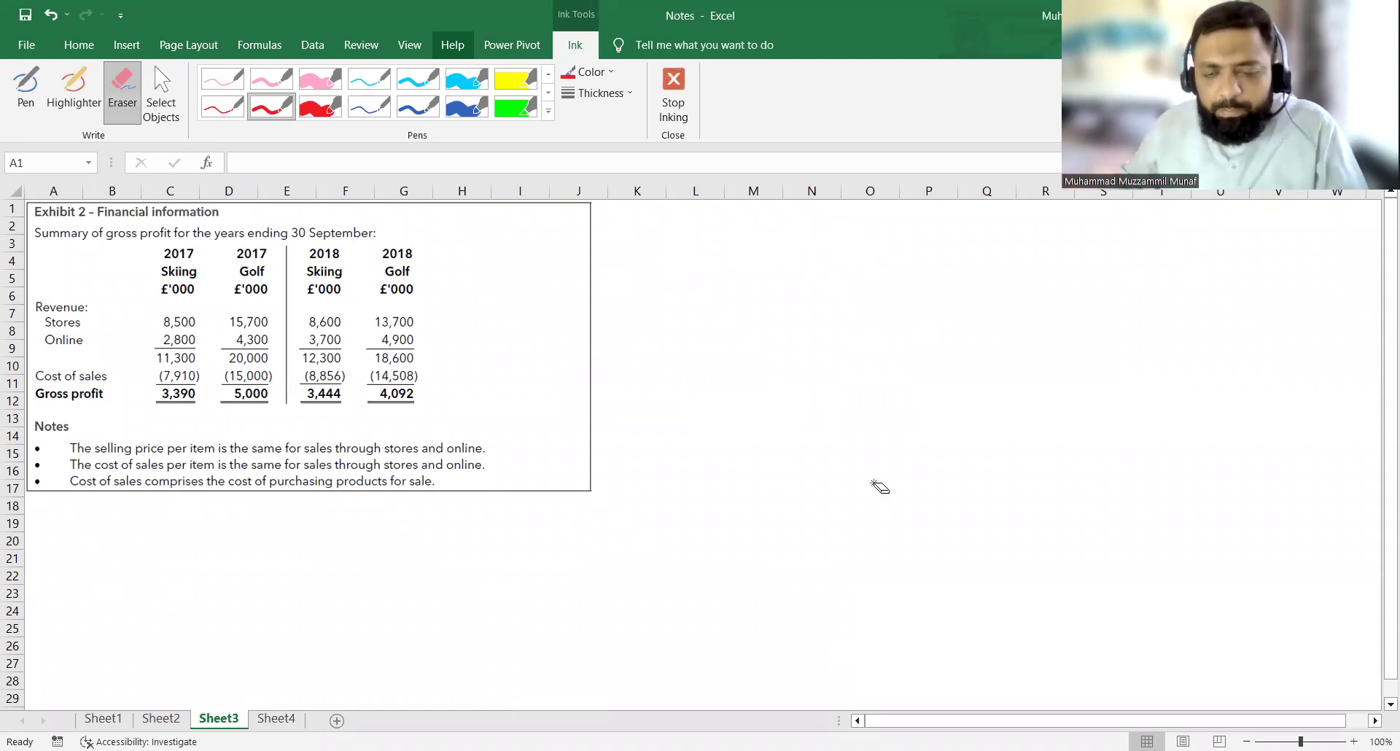
{"action": "left_click", "coordinate": [161, 95]}
{"action": "key", "text": "Escape"}
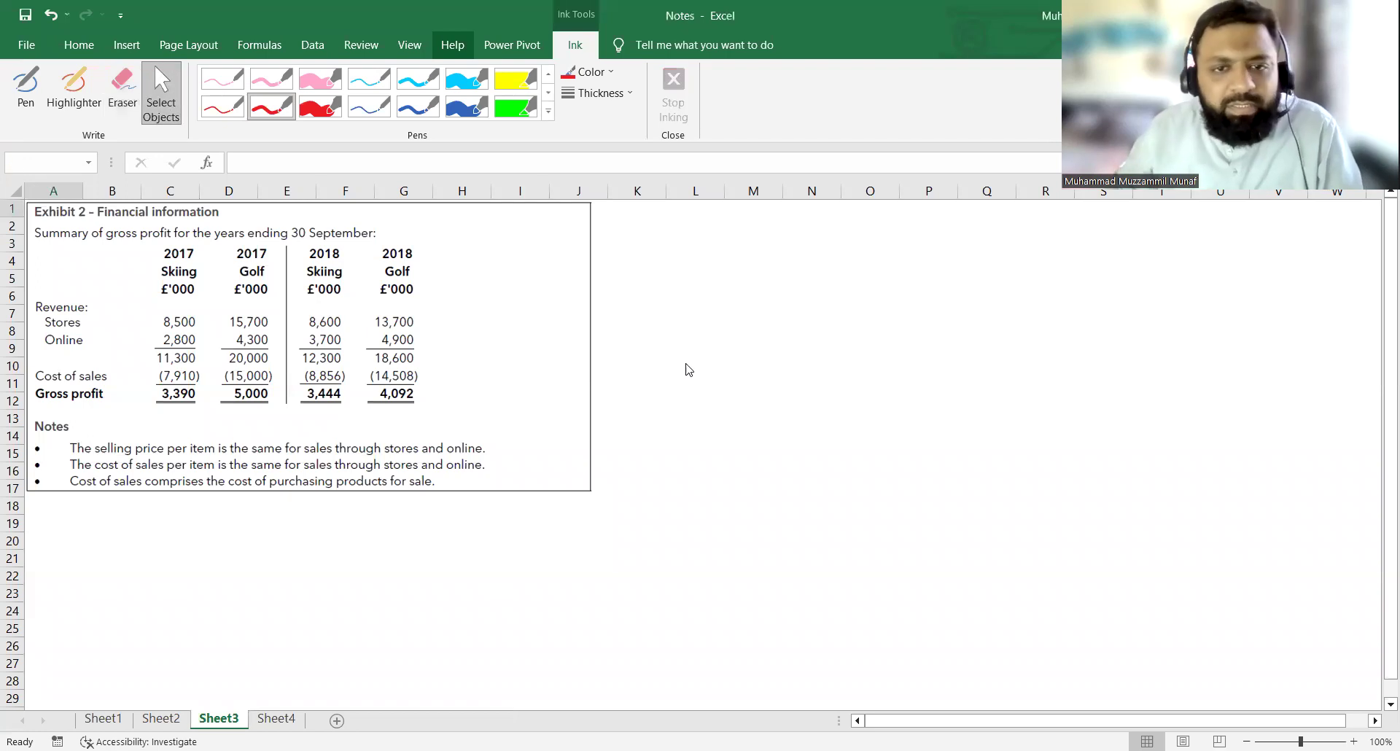
Enter the bold heading "Revenue" in cell K5 beside Exhibit 2.
{"action": "left_click", "coordinate": [693, 365]}
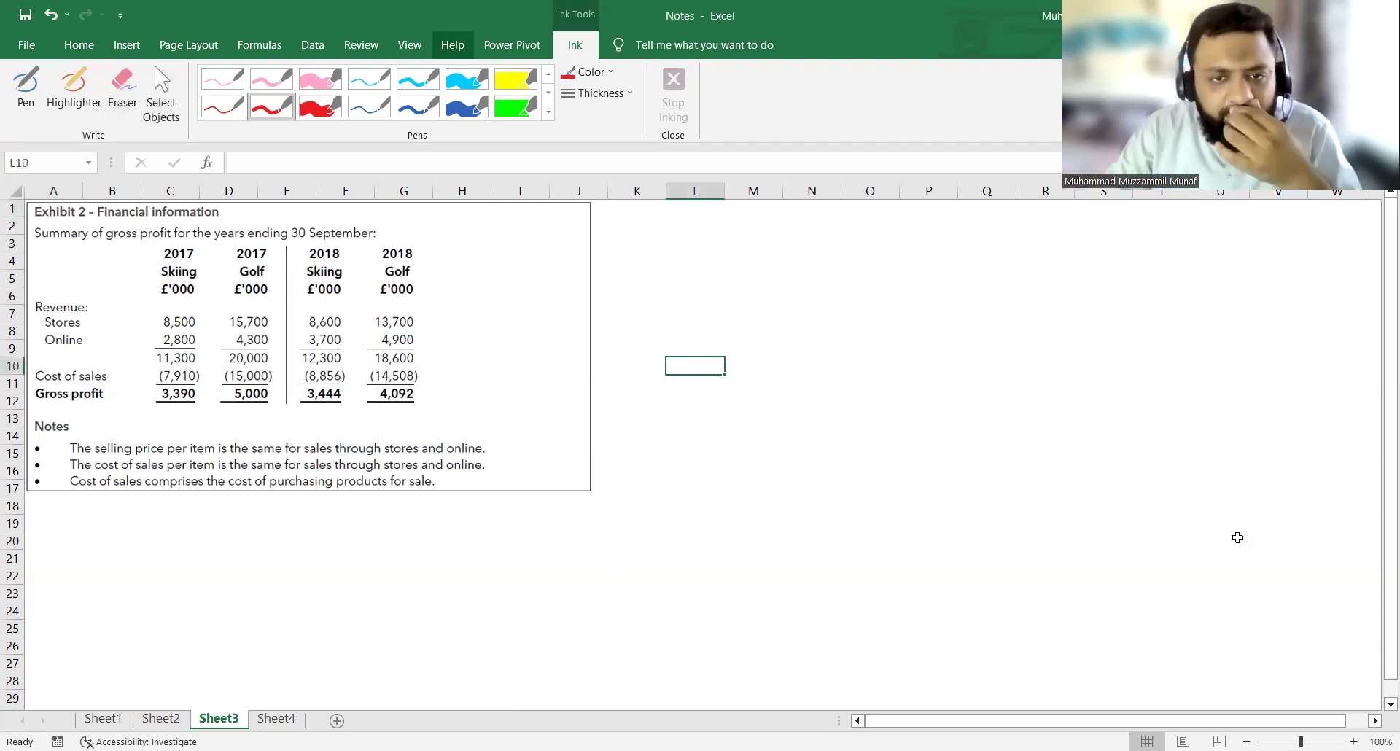
{"action": "key", "text": "Left"}
{"action": "key", "text": "Up"}
{"action": "key", "text": "Up"}
{"action": "key", "text": "Up"}
{"action": "key", "text": "Up"}
{"action": "key", "text": "Up"}
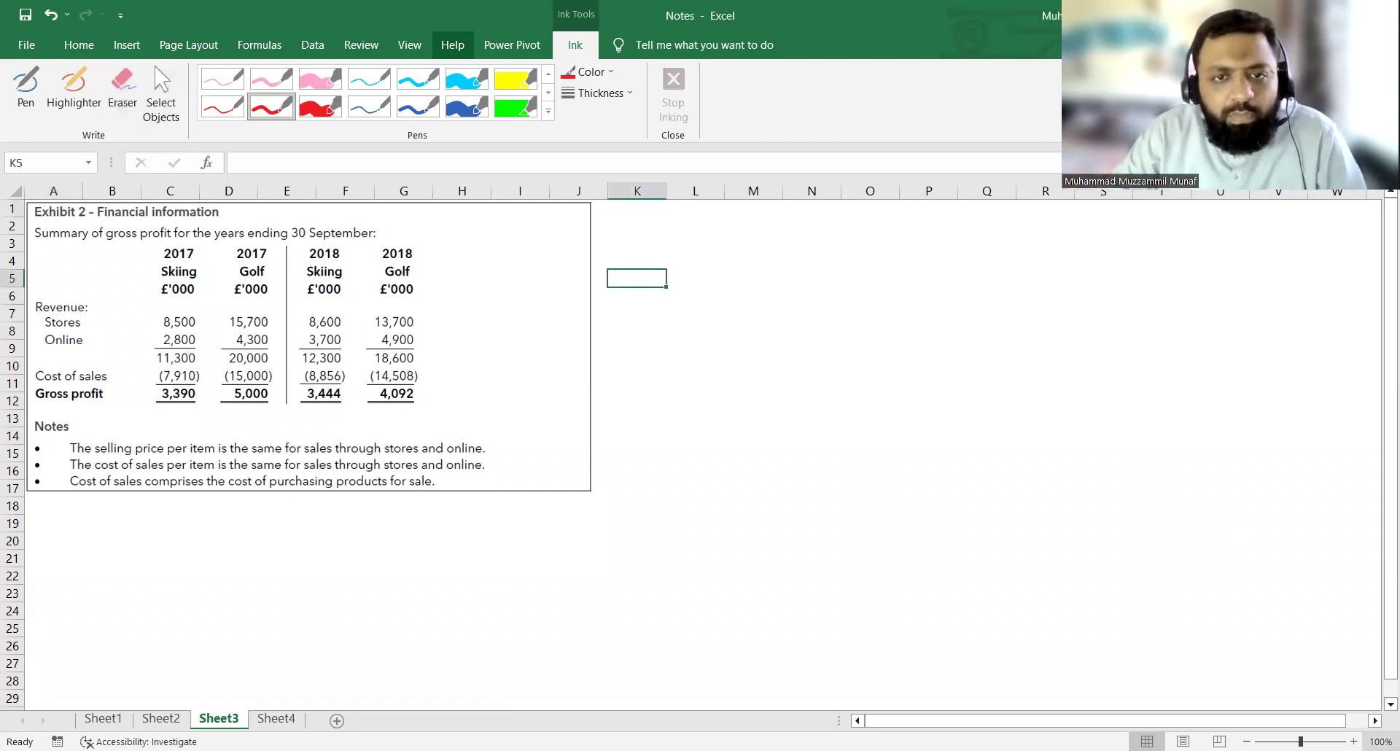
{"action": "type", "text": "Revenue"}
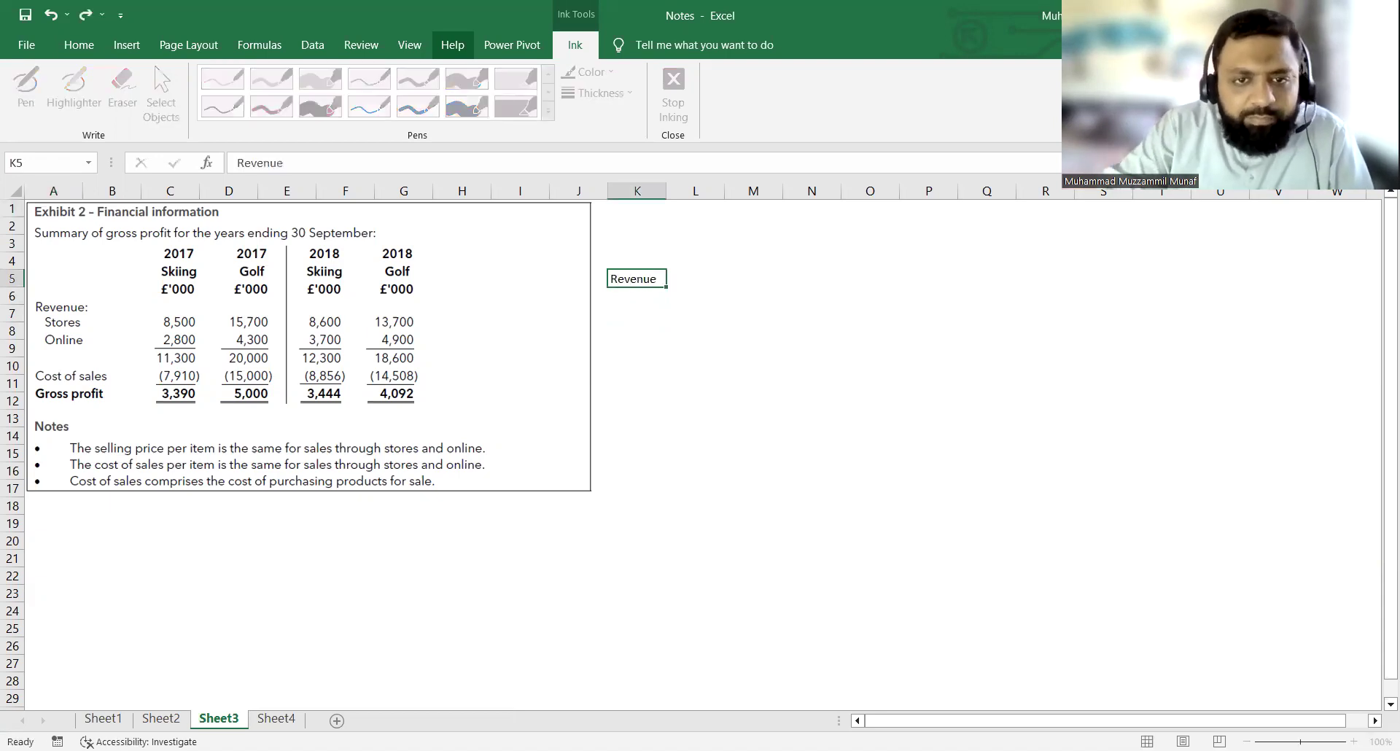
{"action": "key", "text": "Return"}
{"action": "key", "text": "Up"}
{"action": "key", "text": "ctrl+b"}
Enter the row labels "Stores" in K6 and "Online" in K7 below the Revenue heading.
{"action": "key", "text": "Return"}
{"action": "type", "text": "Stores"}
{"action": "key", "text": "Return"}
{"action": "type", "text": "Online"}
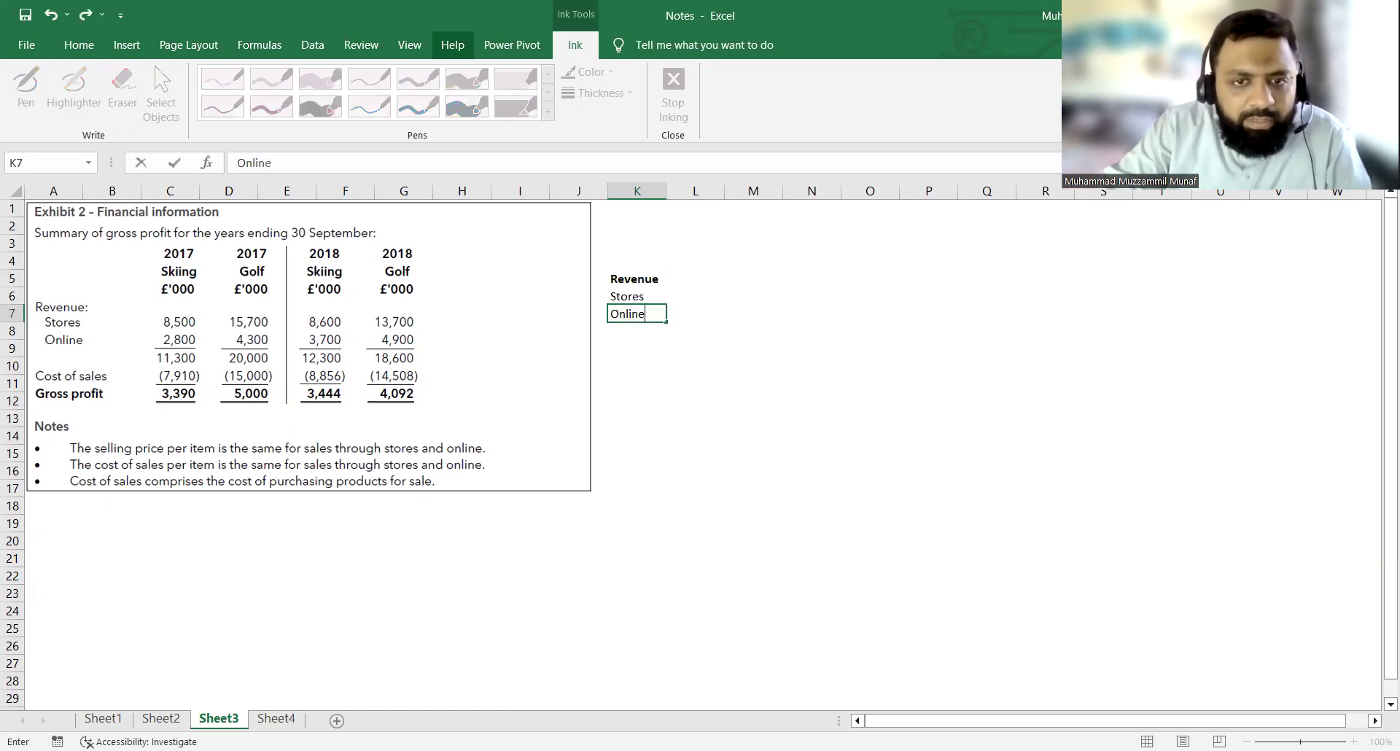
{"action": "key", "text": "Return"}
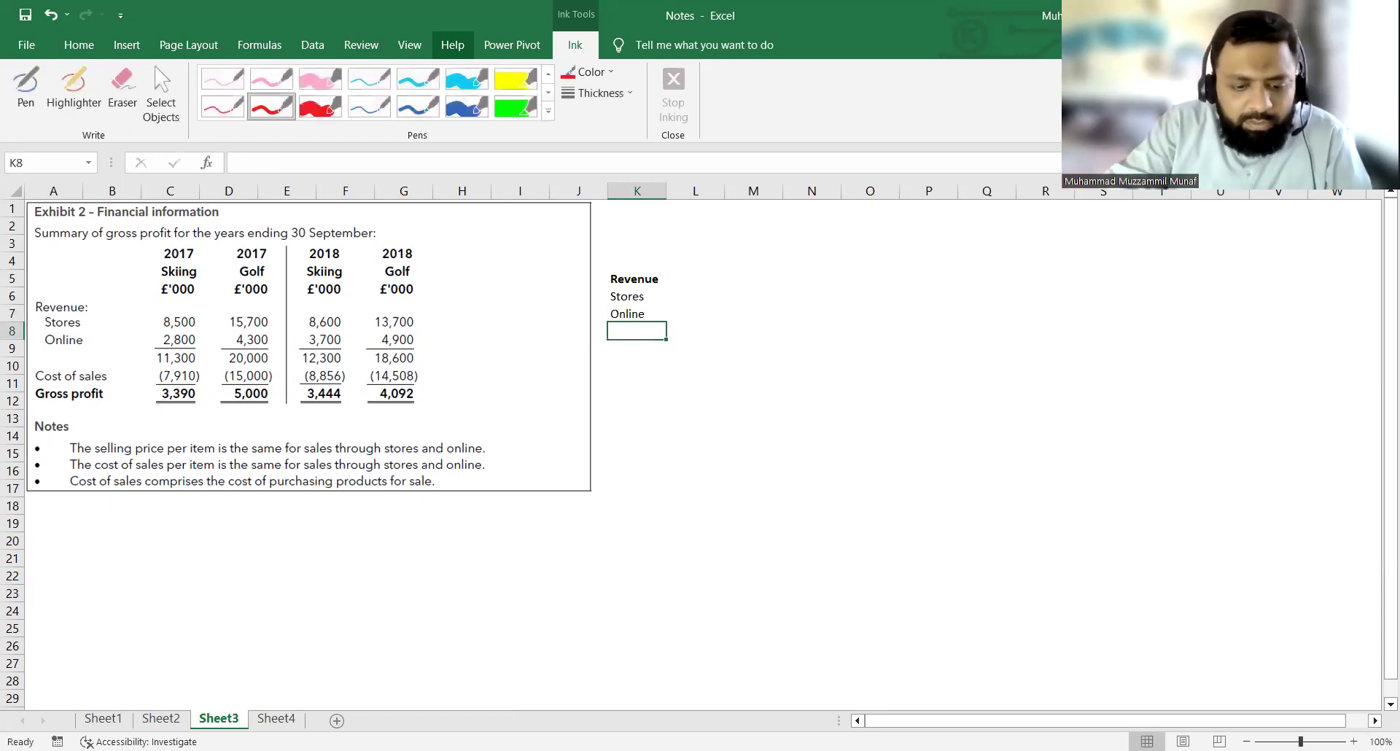
Enter the bold label "Total Revenue" in cell K8.
{"action": "type", "text": "Total"}
{"action": "key", "text": "ctrl+Return"}
{"action": "key", "text": "ctrl+b"}
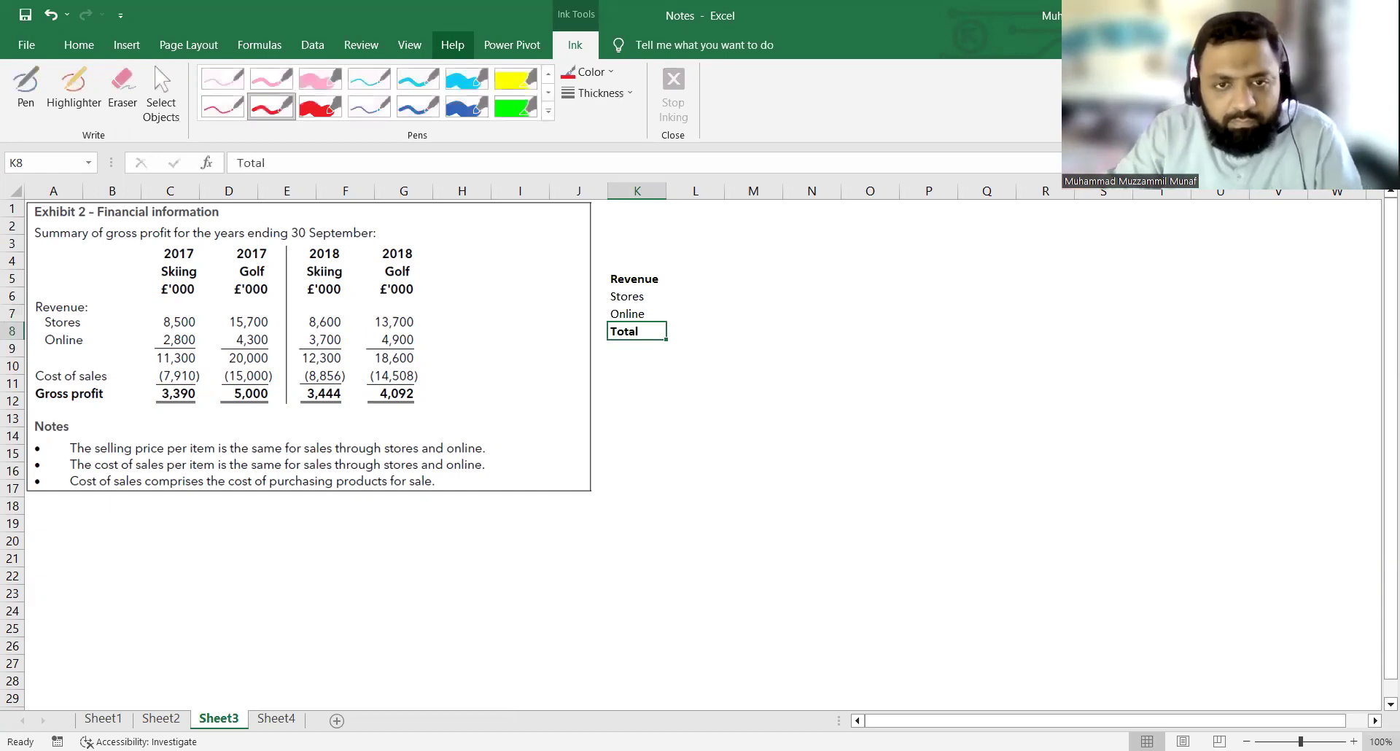
{"action": "key", "text": "F2"}
{"action": "type", "text": "Revenue"}
{"action": "key", "text": "Return"}
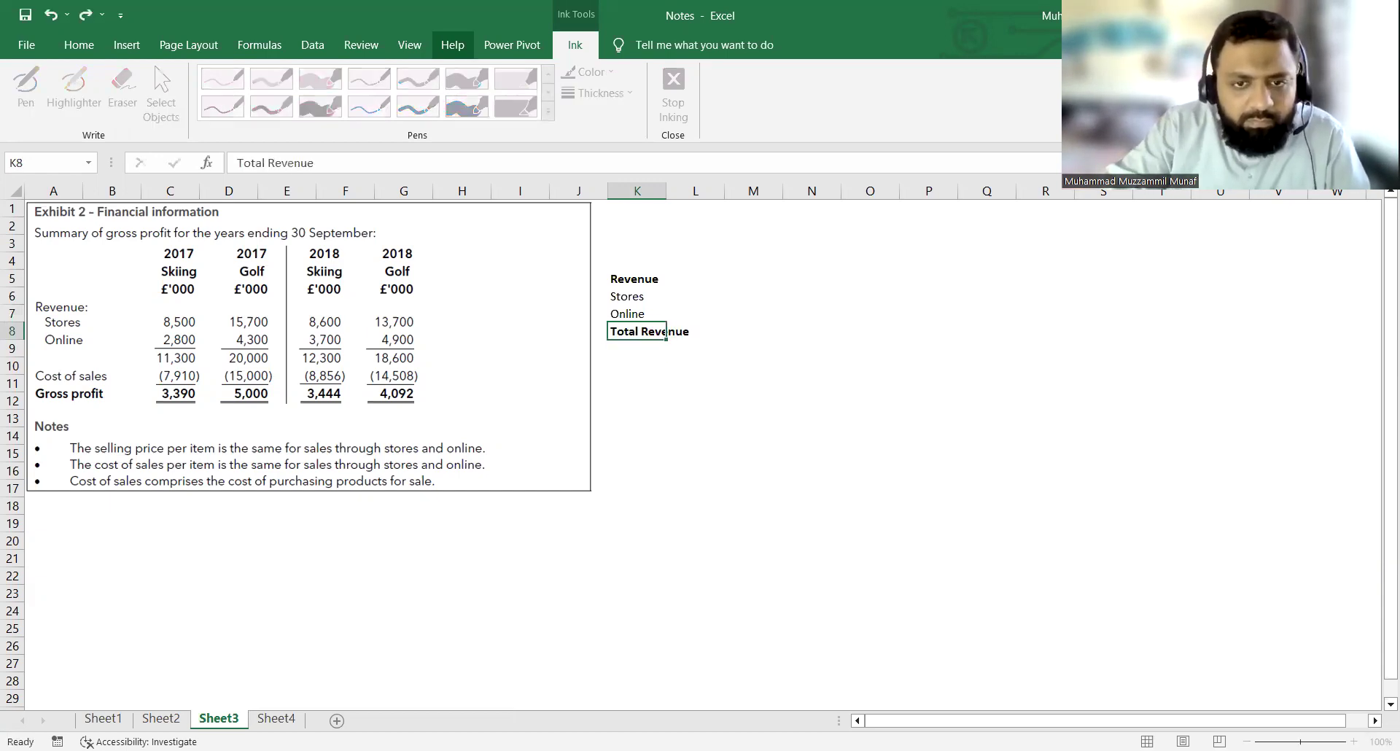
Enter "Cost of sales" in K9 and "Gross Profit" in bold in K10.
{"action": "type", "text": "Cost of sales"}
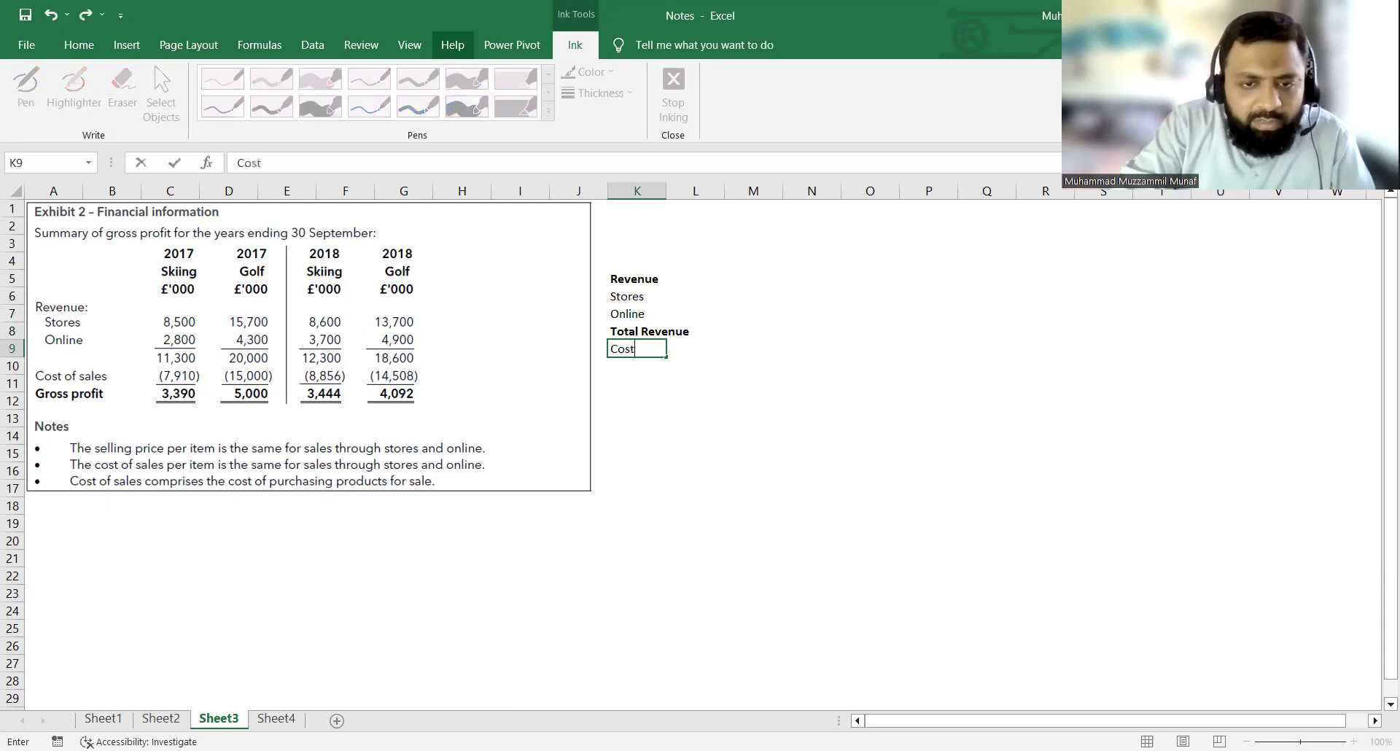
{"action": "key", "text": "Return"}
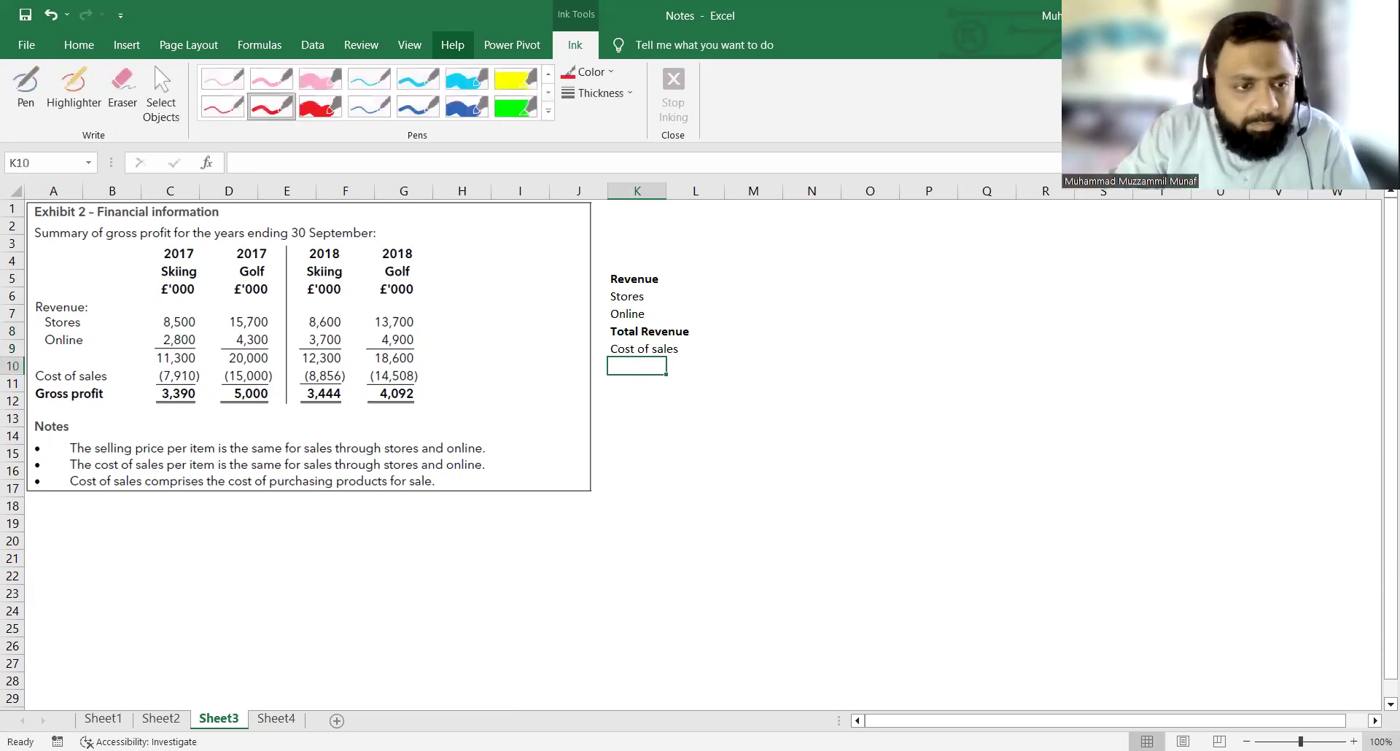
{"action": "type", "text": "Gross Profit"}
{"action": "key", "text": "ctrl+Return"}
{"action": "key", "text": "ctrl+b"}
Merge and center cells M3:N3 and enter the column heading "Skiing".
{"action": "key", "text": "Up"}
{"action": "key", "text": "Up"}
{"action": "key", "text": "Up"}
{"action": "key", "text": "Up"}
{"action": "key", "text": "Up"}
{"action": "key", "text": "Up"}
{"action": "key", "text": "Right"}
{"action": "key", "text": "Up"}
{"action": "key", "text": "Right"}
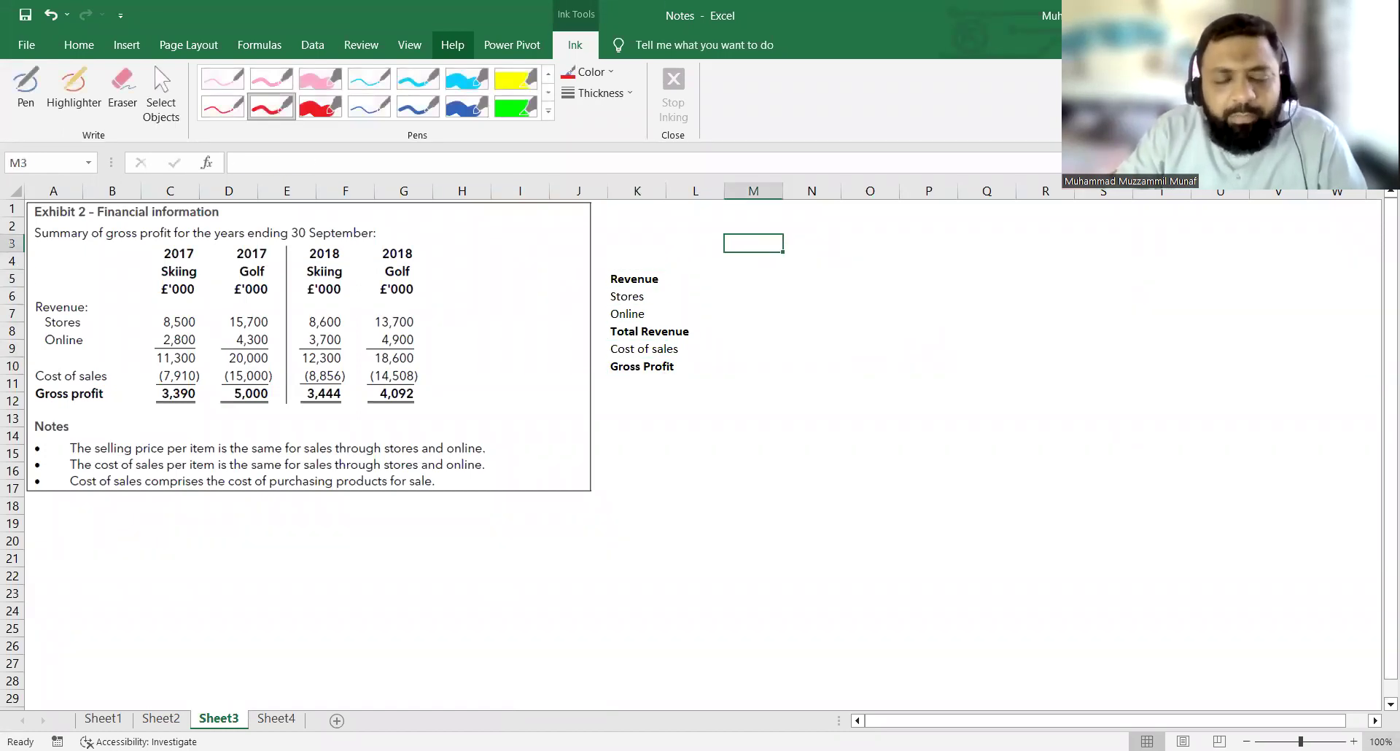
{"action": "key", "text": "shift+Right"}
{"action": "key", "text": "alt+h"}
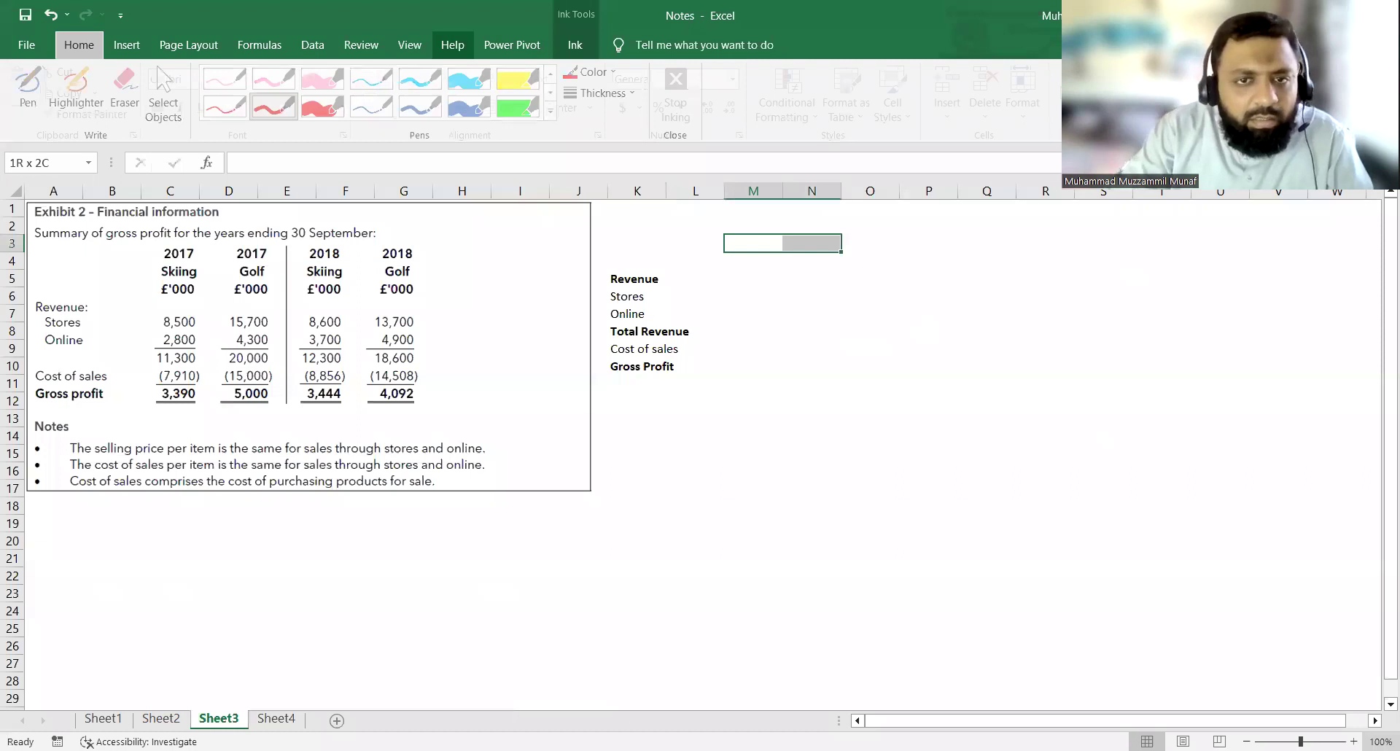
{"action": "key", "text": "m"}
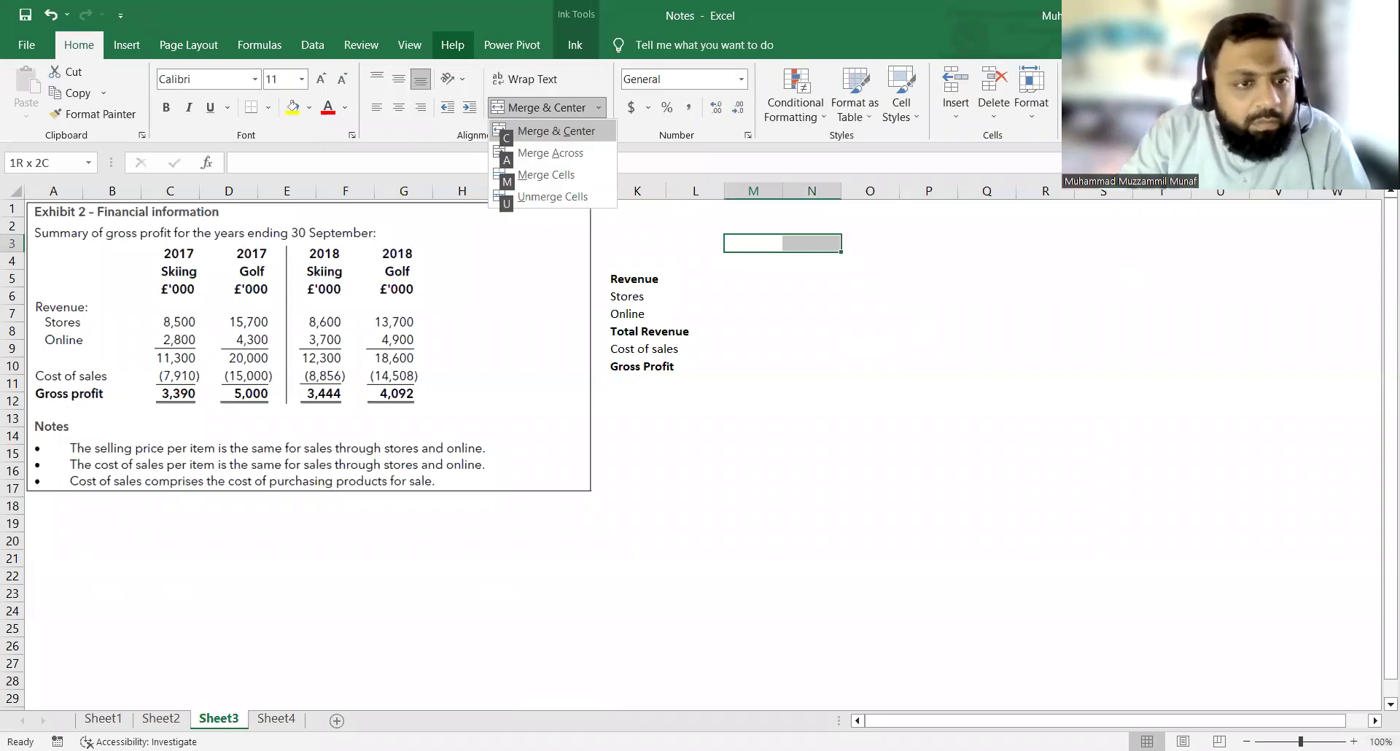
{"action": "type", "text": "cSki"}
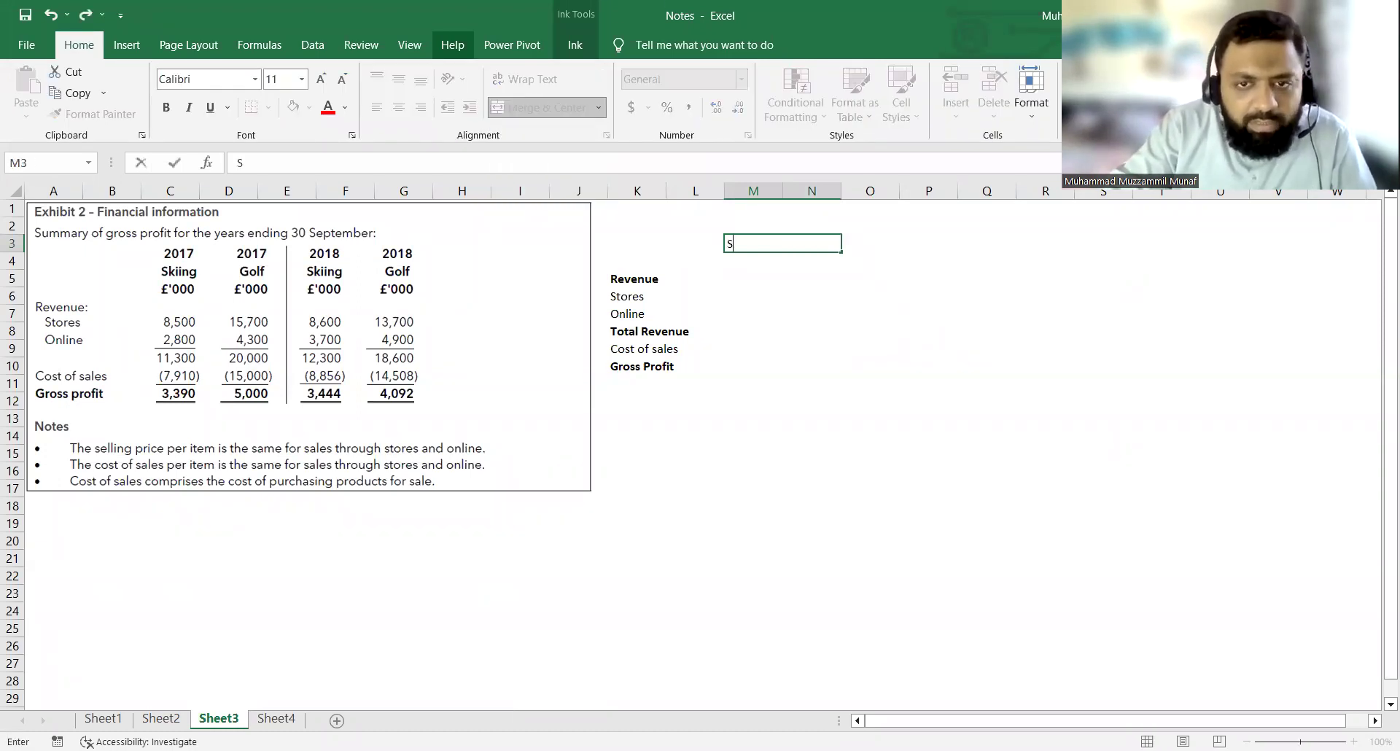
{"action": "type", "text": "ing"}
Make the Skiing heading bold and center it horizontally and vertically.
{"action": "key", "text": "Tab"}
{"action": "key", "text": "Left"}
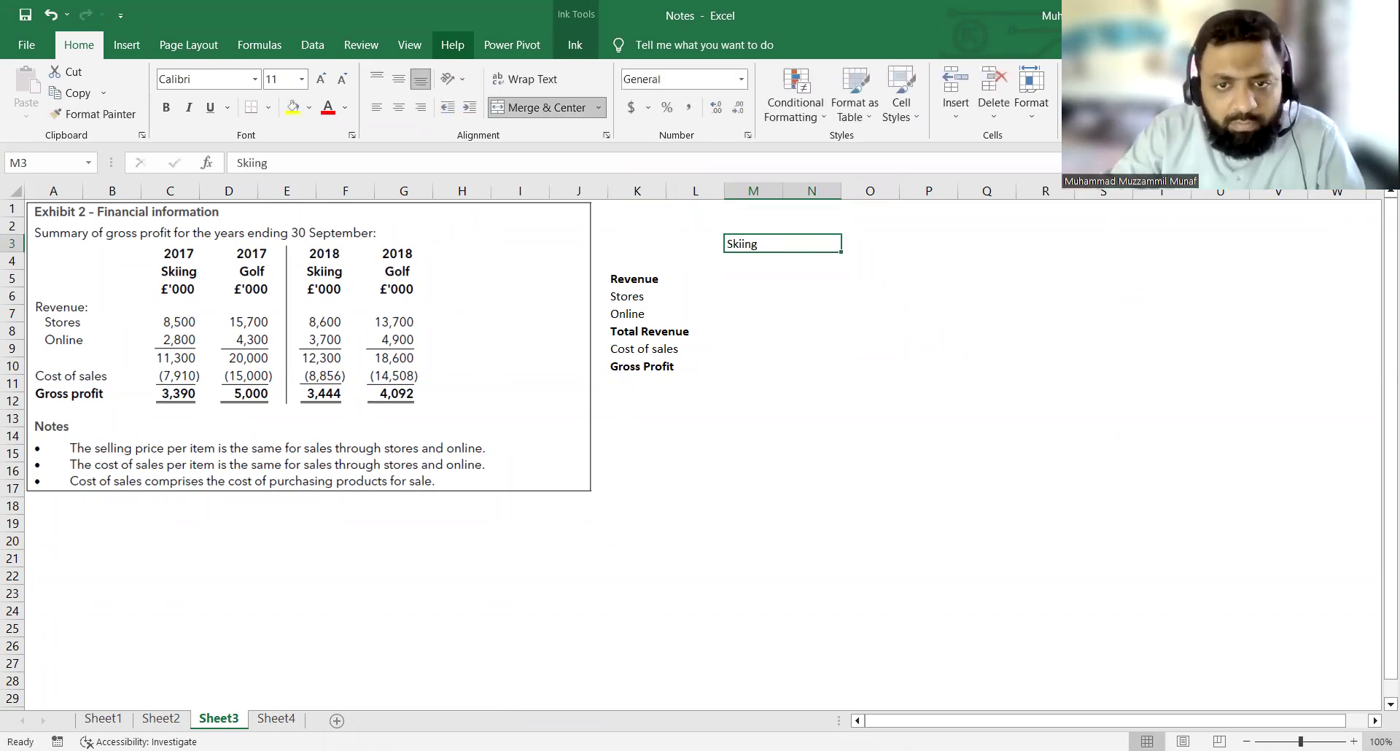
{"action": "key", "text": "ctrl+b"}
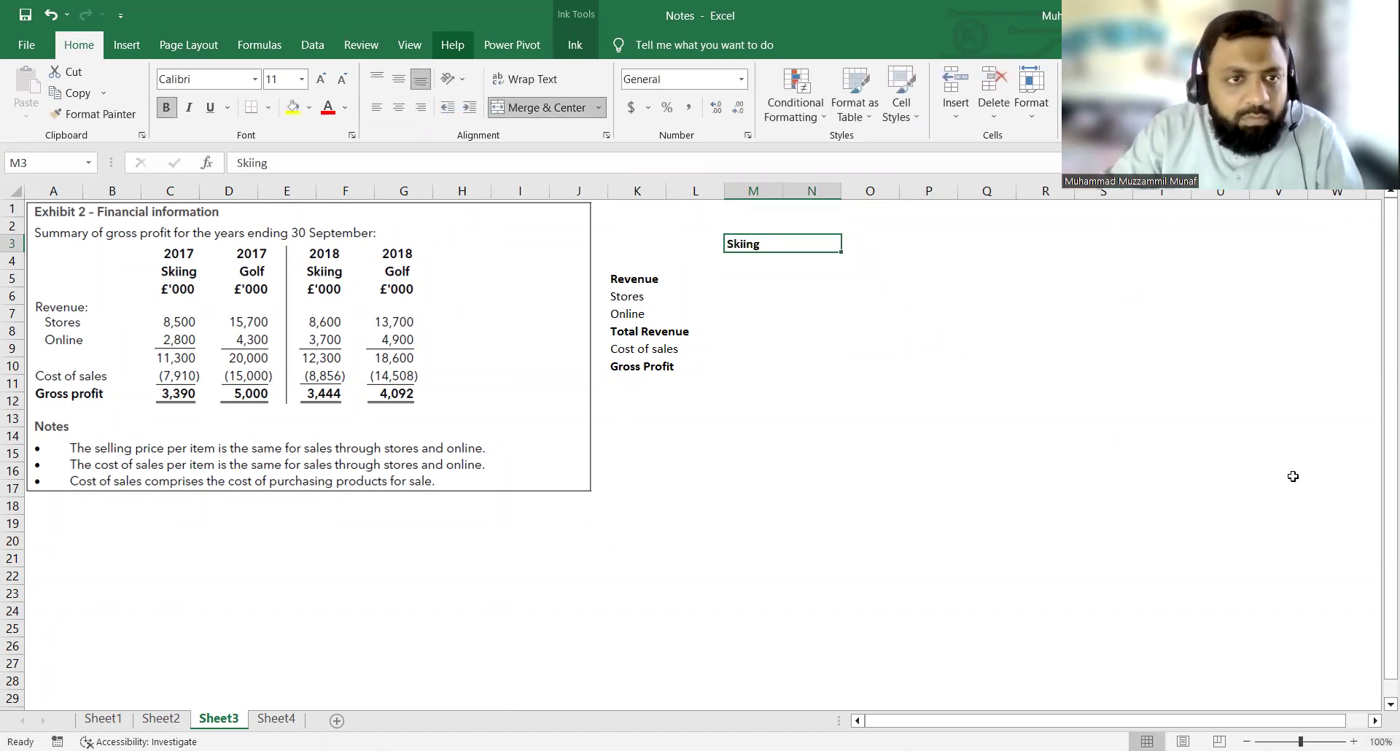
{"action": "left_click", "coordinate": [398, 107]}
{"action": "left_click", "coordinate": [400, 81]}
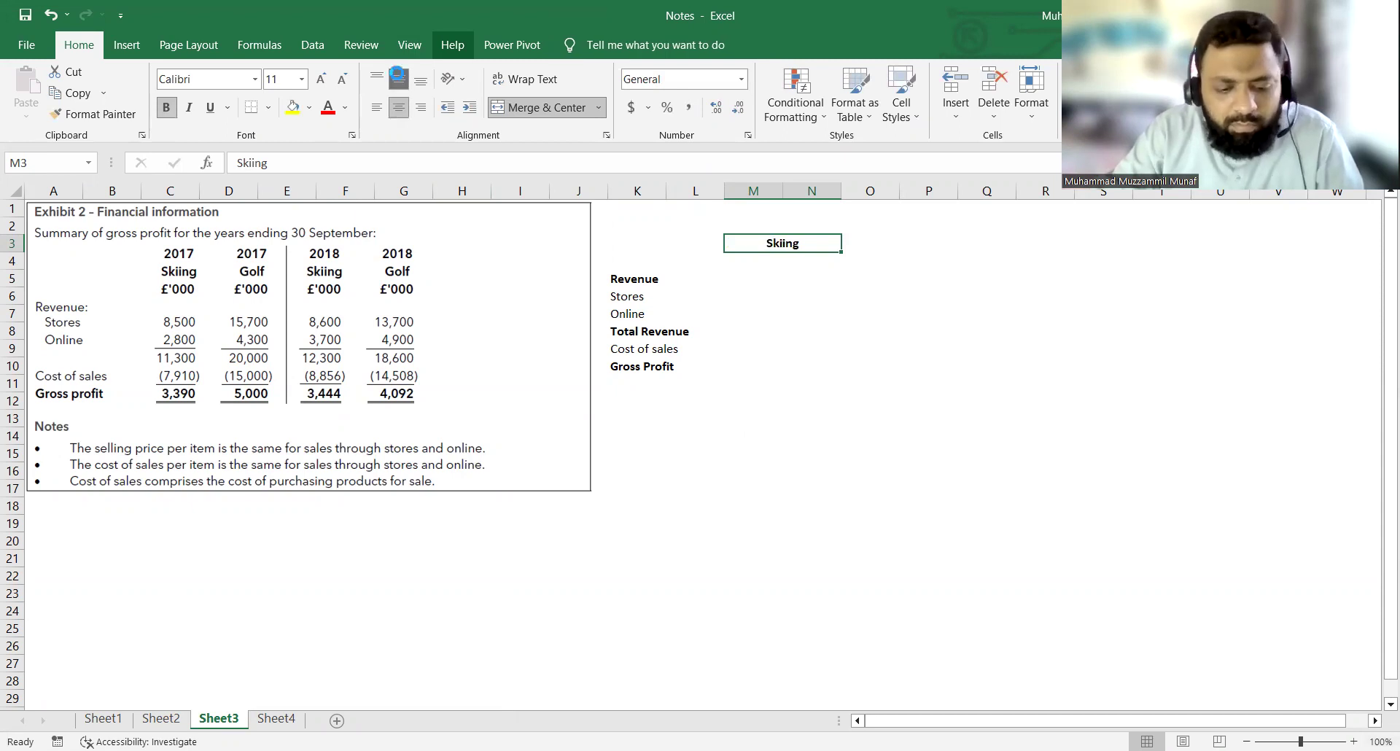
Copy the Skiing heading to O3:P3 and change its text to "Golf".
{"action": "key", "text": "ctrl+c"}
{"action": "key", "text": "Tab"}
{"action": "key", "text": "ctrl+v"}
{"action": "type", "text": "G"}
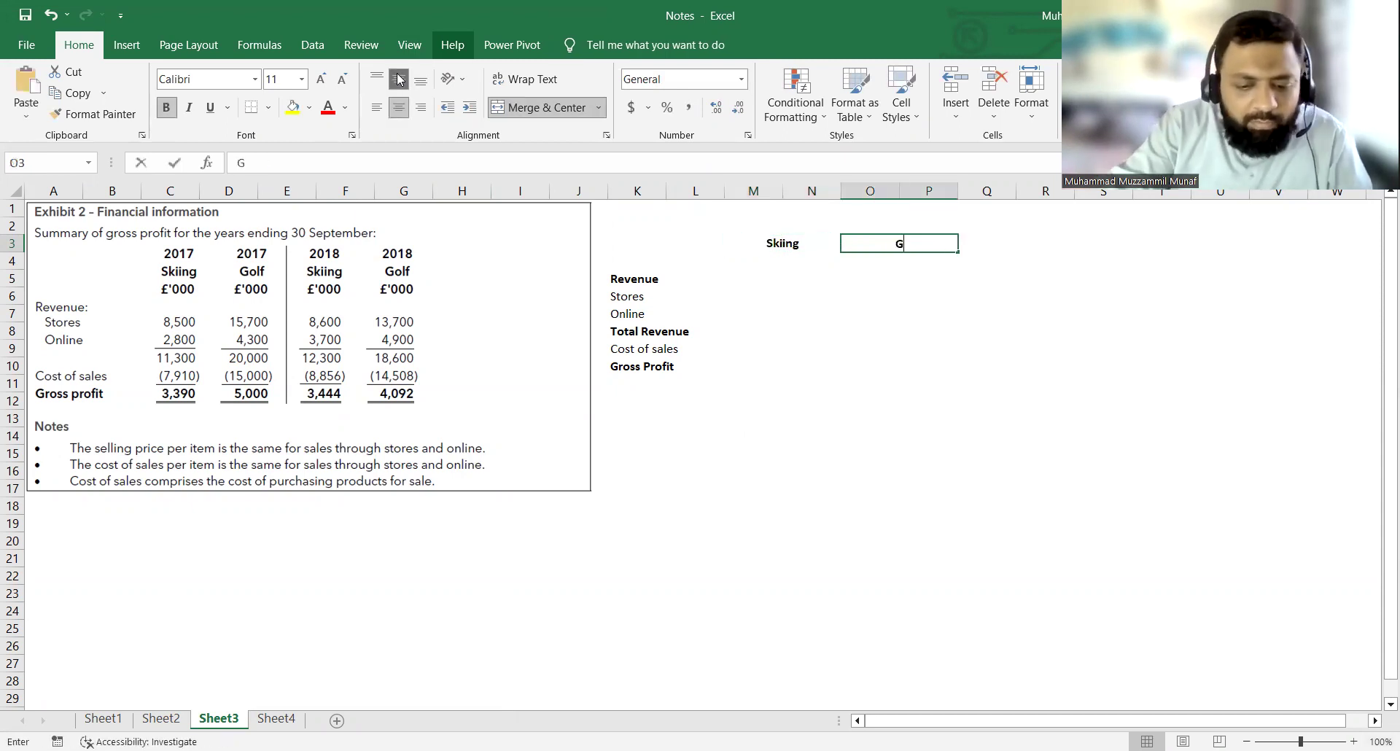
{"action": "type", "text": "olf"}
{"action": "key", "text": "Tab"}
Copy the Golf heading to Q3:R3 and change its text to "Total".
{"action": "key", "text": "shift+Tab"}
{"action": "key", "text": "ctrl+c"}
{"action": "key", "text": "Tab"}
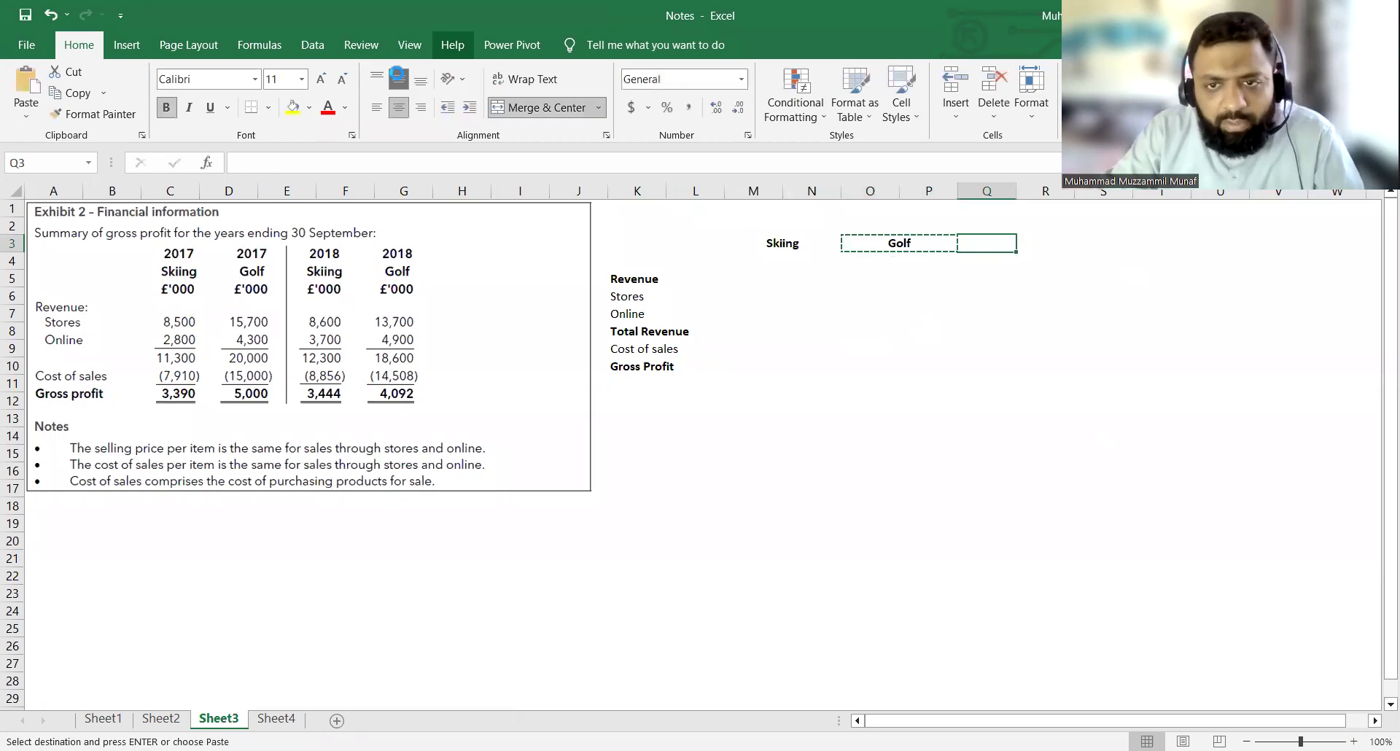
{"action": "key", "text": "ctrl+v"}
{"action": "type", "text": "TOTAL"}
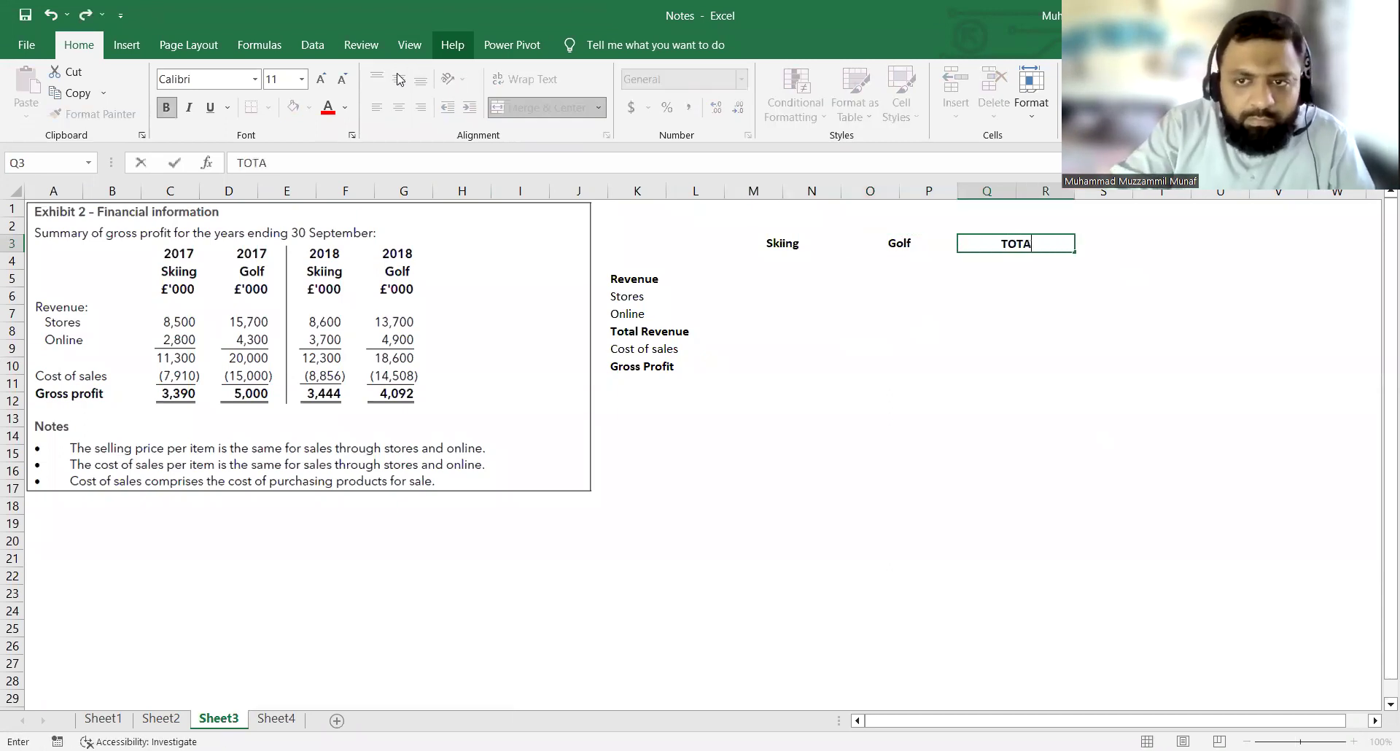
{"action": "key", "text": "ctrl+Return"}
{"action": "type", "text": "Total"}
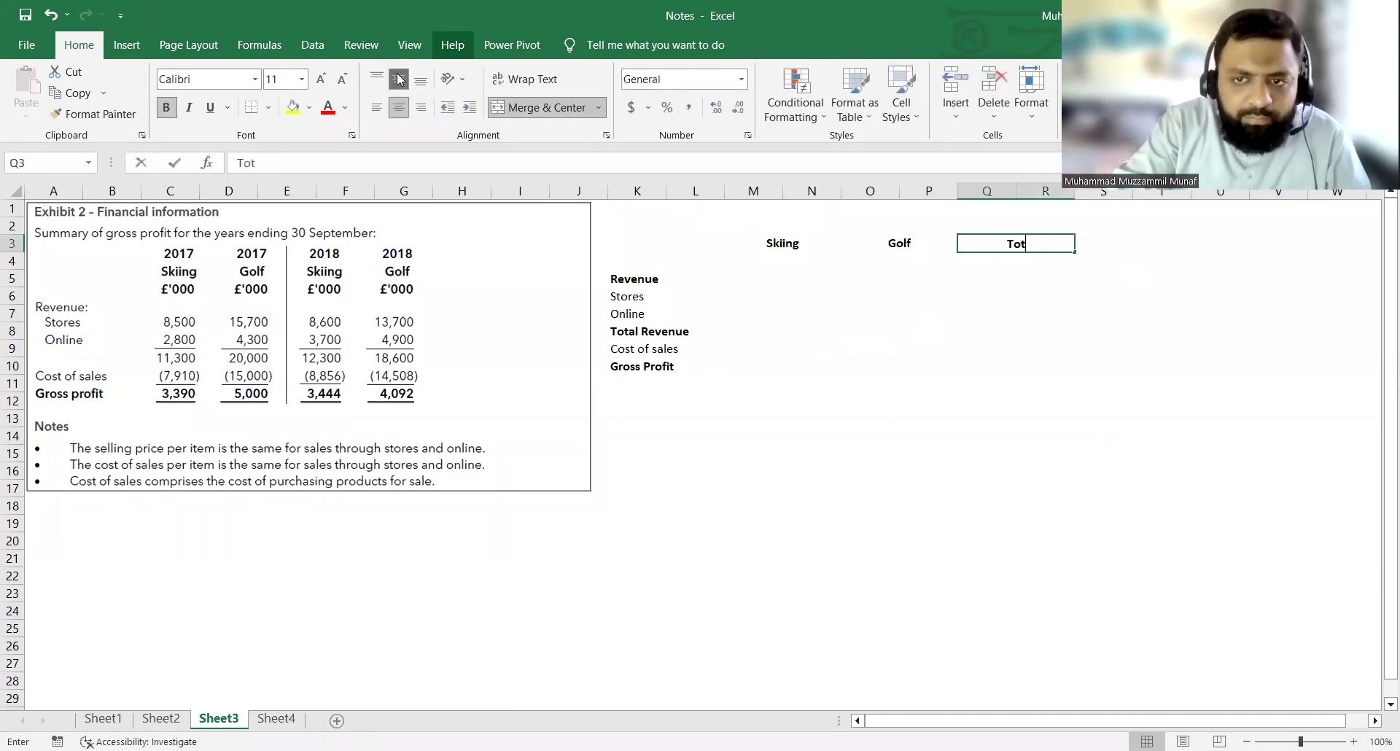
{"action": "key", "text": "Return"}
Enter 2018 in M4 below the Skiing heading, bold and centered.
{"action": "key", "text": "Left"}
{"action": "key", "text": "Left"}
{"action": "key", "text": "Left"}
{"action": "key", "text": "Left"}
{"action": "type", "text": "2018"}
{"action": "key", "text": "ctrl+Return"}
{"action": "key", "text": "ctrl+b"}
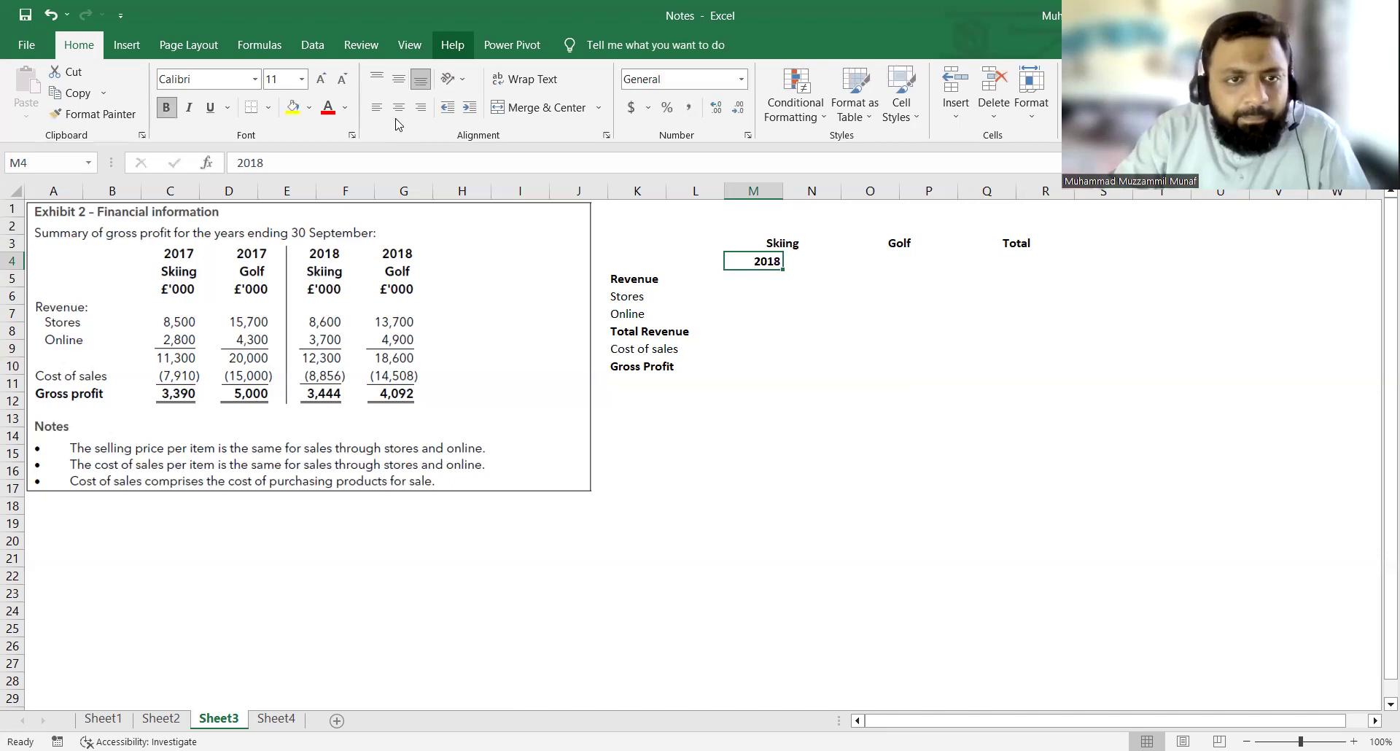
{"action": "left_click", "coordinate": [399, 108]}
Copy the 2018 year heading to N4 and change it to 2017.
{"action": "key", "text": "ctrl+c"}
{"action": "key", "text": "Right"}
{"action": "key", "text": "Return"}
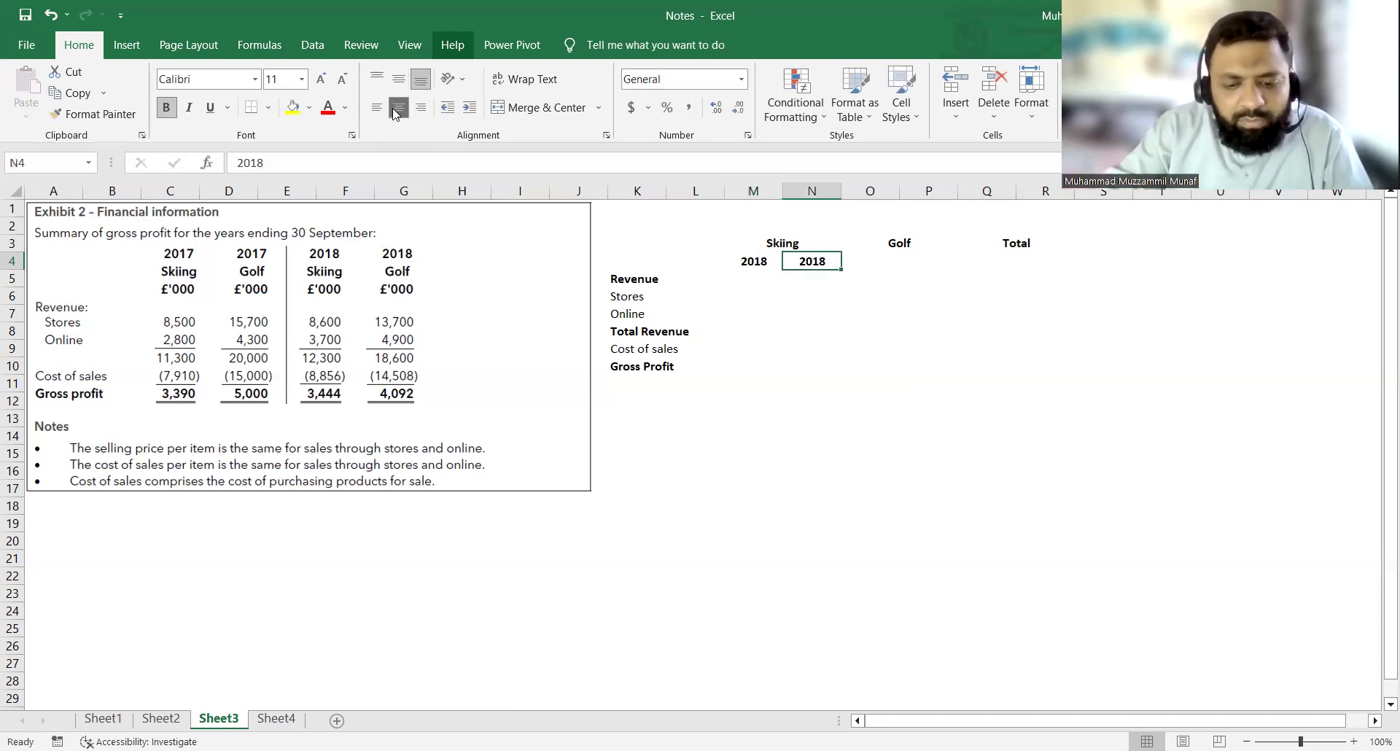
{"action": "type", "text": "2017"}
{"action": "key", "text": "Right"}
Copy the 2018 and 2017 year headings to O4:P4 under Golf and Q4:R4 under Total.
{"action": "key", "text": "Left"}
{"action": "key", "text": "Left"}
{"action": "key", "text": "shift+Right"}
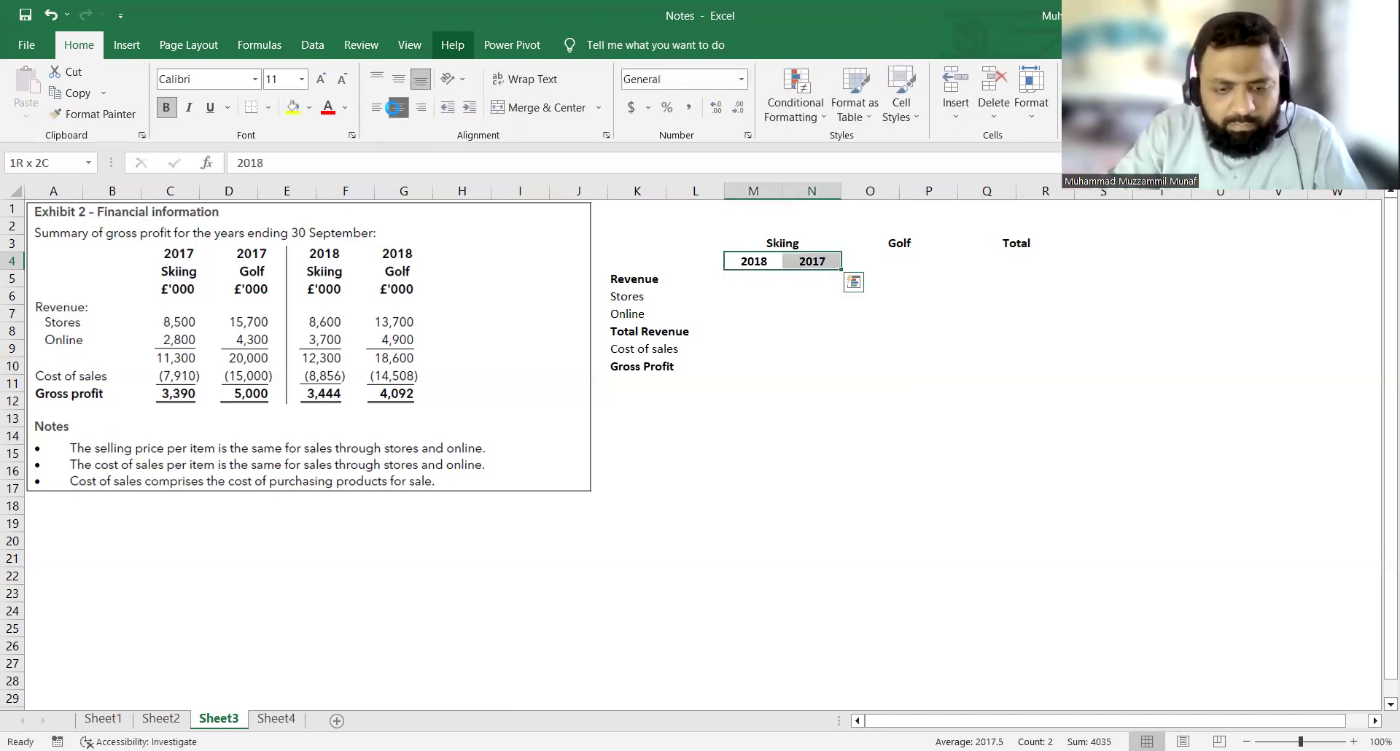
{"action": "key", "text": "ctrl+c"}
{"action": "key", "text": "Right"}
{"action": "key", "text": "Right"}
{"action": "key", "text": "ctrl+v"}
{"action": "key", "text": "Right"}
{"action": "key", "text": "Right"}
{"action": "key", "text": "ctrl+v"}
{"action": "key", "text": "Left"}
{"action": "key", "text": "Left"}
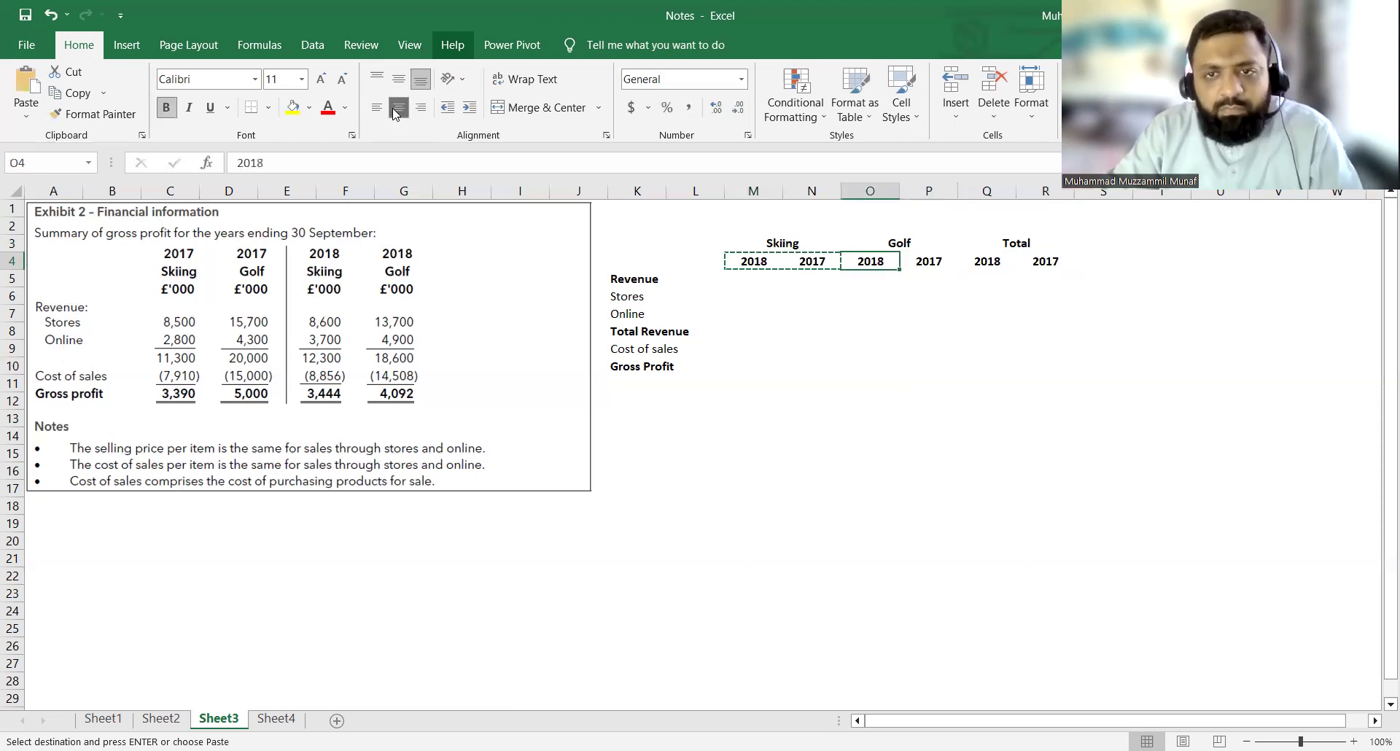
{"action": "key", "text": "Escape"}
Enter the Skiing 2018 revenue figures: 8600 for Stores in M6 and 3700 for Online in M7.
{"action": "key", "text": "Left"}
{"action": "key", "text": "Left"}
{"action": "key", "text": "Down"}
{"action": "key", "text": "Down"}
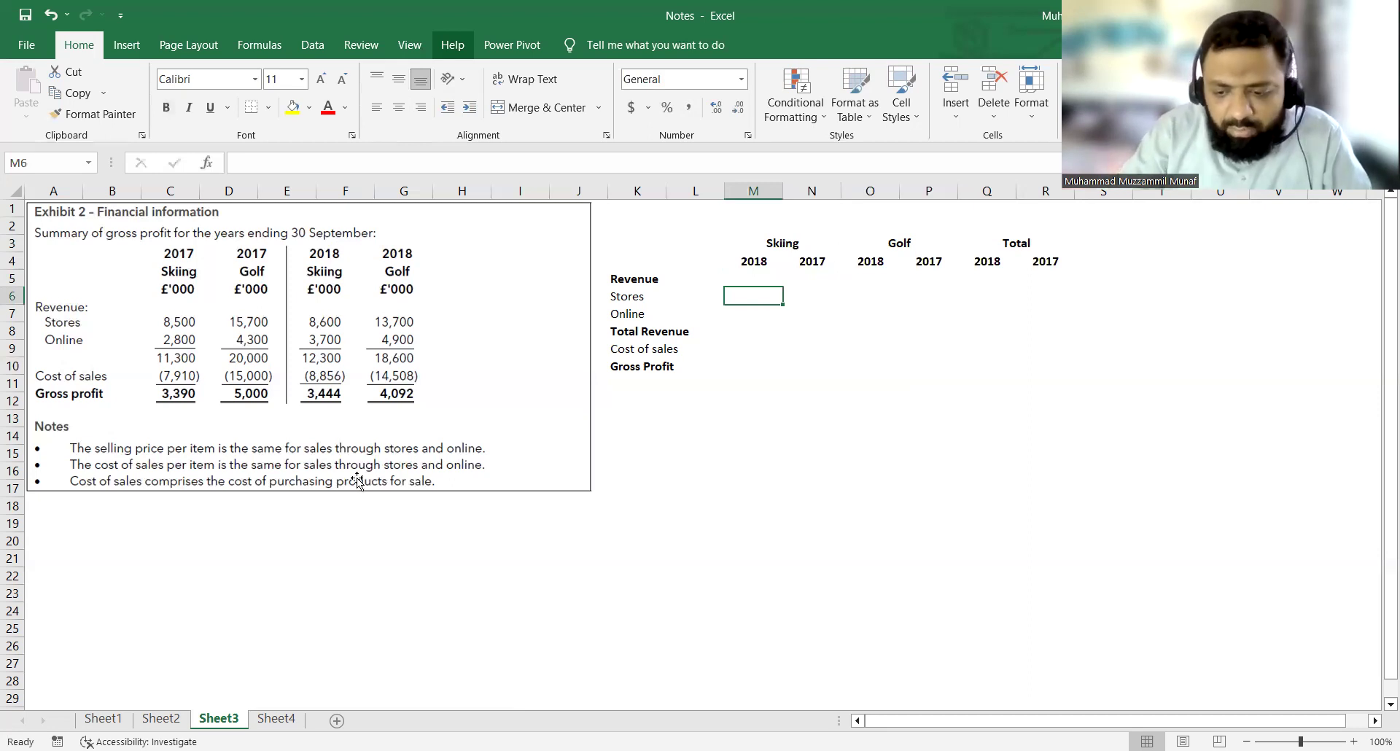
{"action": "type", "text": "8600"}
{"action": "key", "text": "Return"}
{"action": "type", "text": "3700"}
{"action": "key", "text": "Return"}
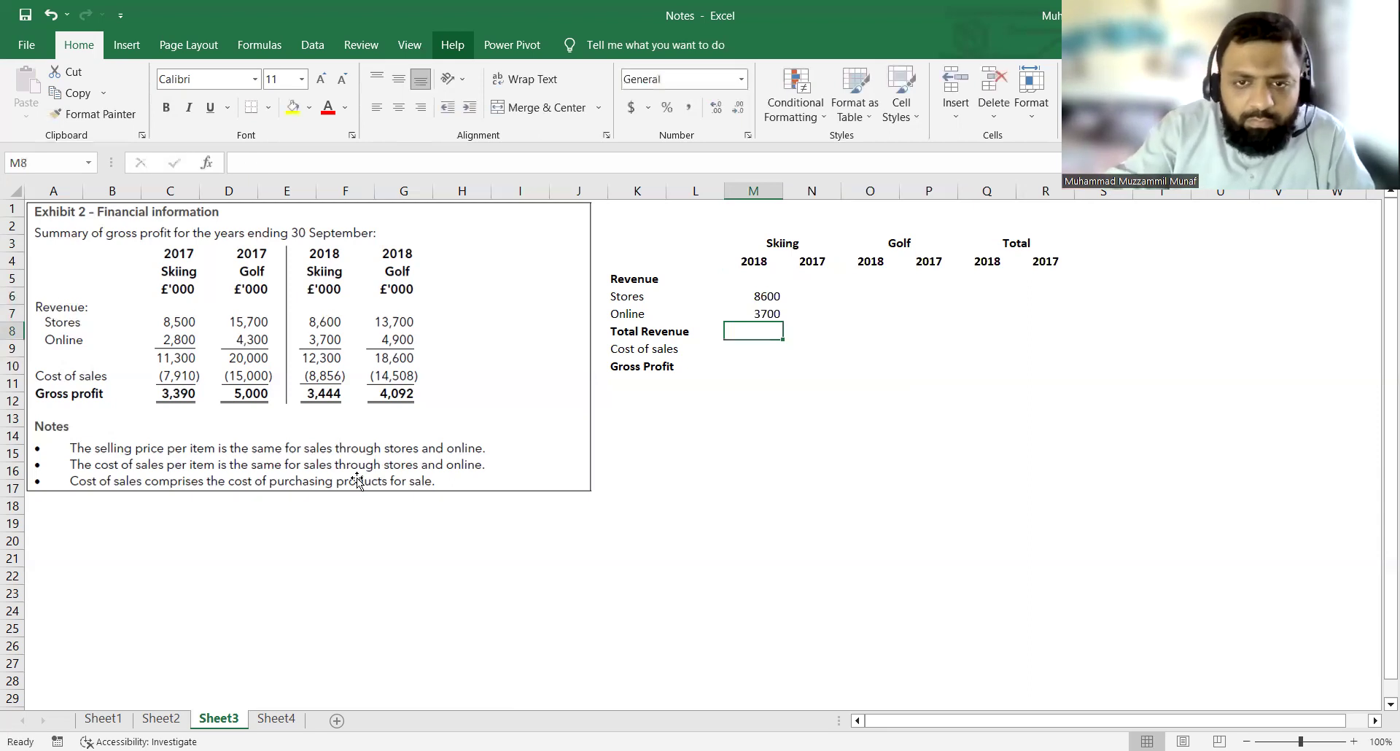
Sum M6:M7 as Skiing 2018 total revenue in M8 and enter -8856 as cost of sales in M9.
{"action": "key", "text": "alt+equal"}
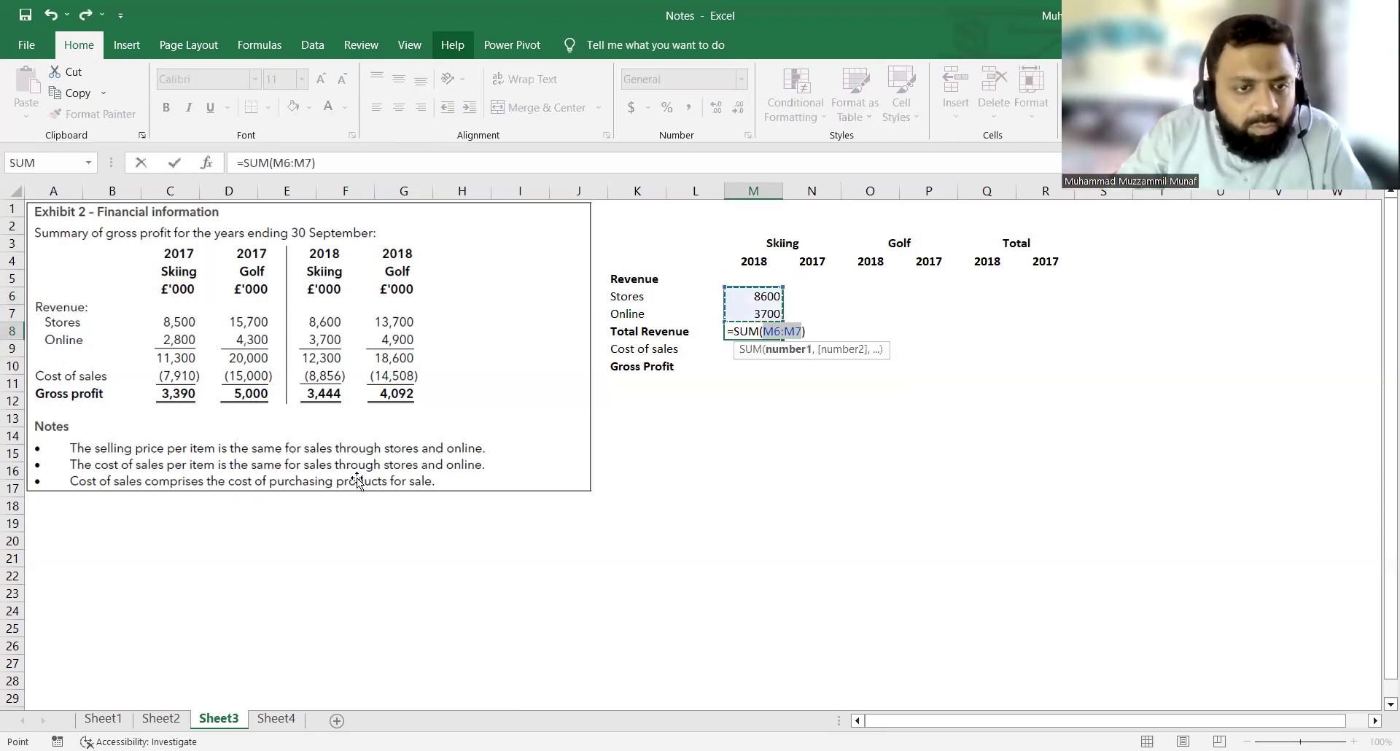
{"action": "key", "text": "Return"}
{"action": "type", "text": "-8856"}
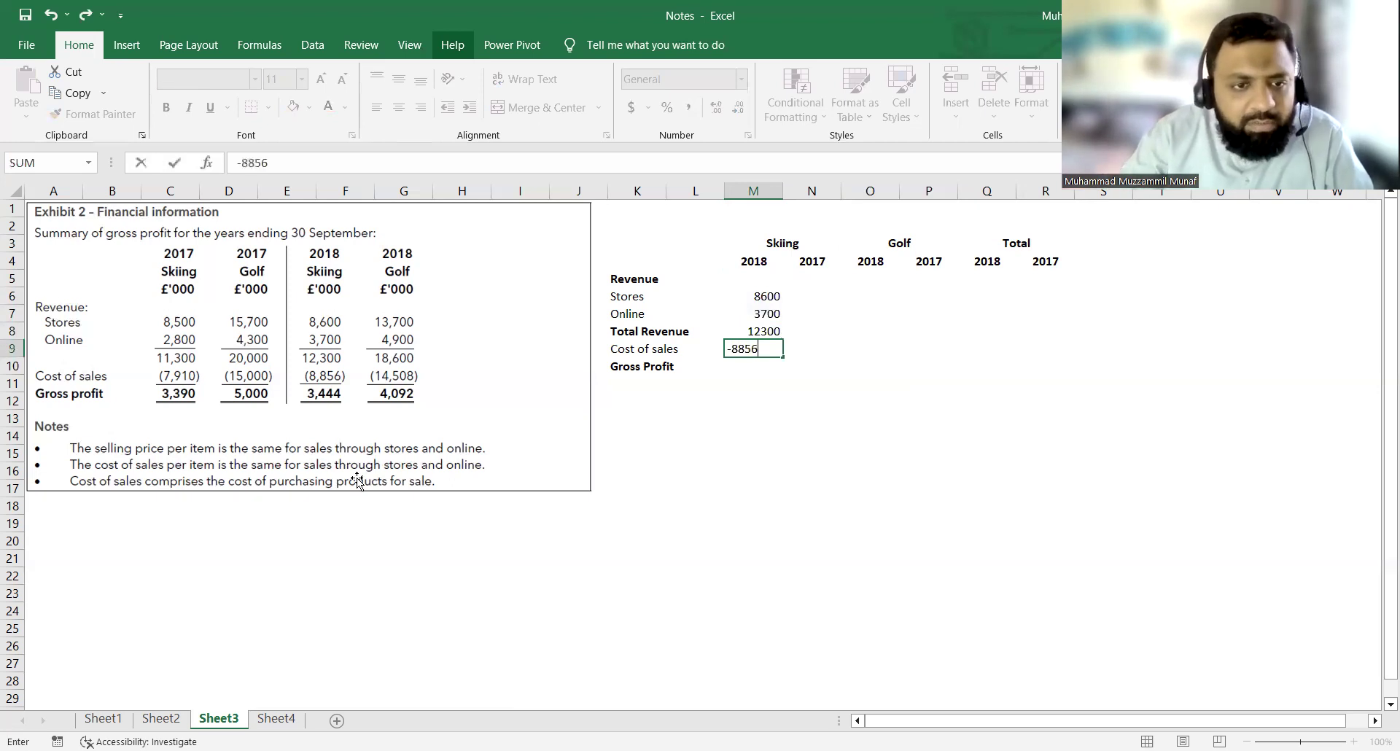
{"action": "key", "text": "Return"}
Calculate the Skiing 2018 gross profit in M10 with the formula =M8+M9.
{"action": "type", "text": "3444"}
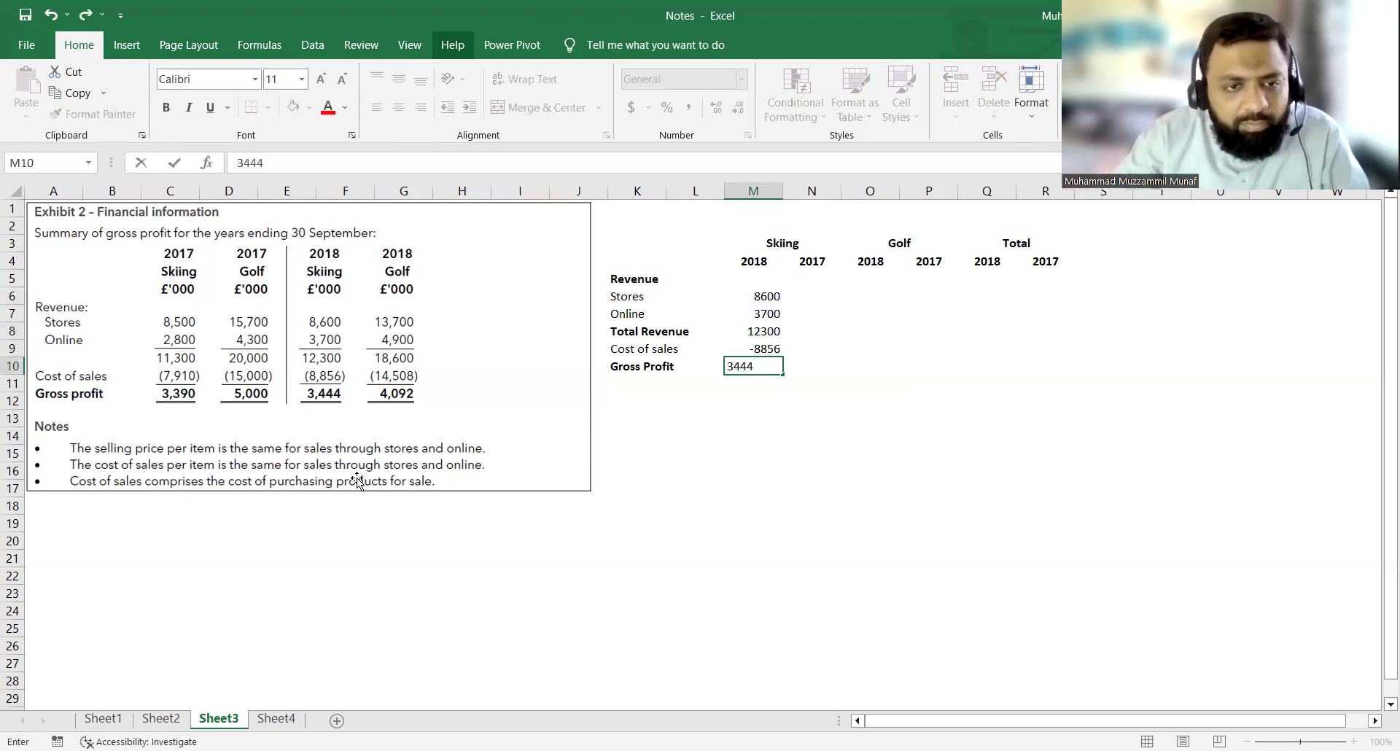
{"action": "key", "text": "Escape"}
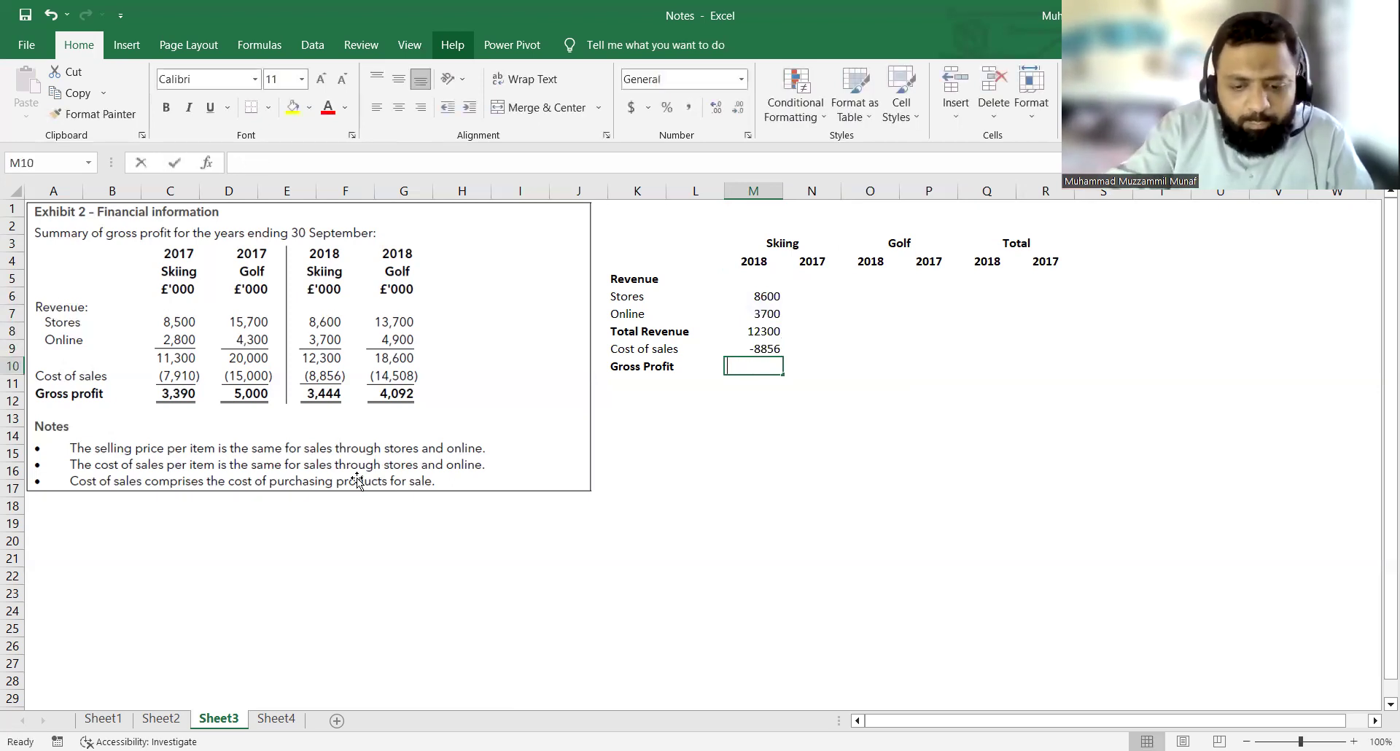
{"action": "type", "text": "=s"}
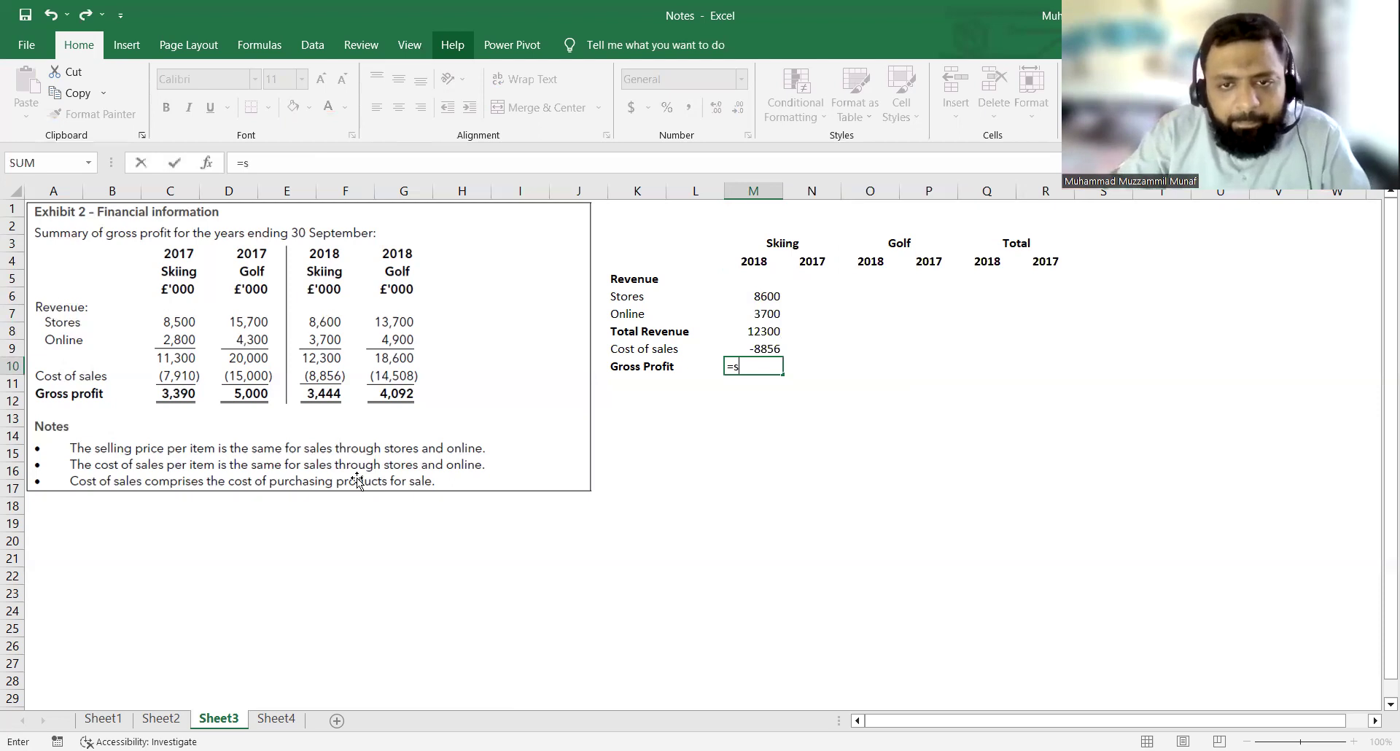
{"action": "key", "text": "BackSpace"}
{"action": "key", "text": "Up"}
{"action": "key", "text": "Up"}
{"action": "type", "text": "+"}
{"action": "key", "text": "Up"}
{"action": "key", "text": "Return"}
Format the Skiing 2018 figures in M6:M10 with thousands separators, bracketed negatives and no decimals.
{"action": "key", "text": "Up"}
{"action": "key", "text": "ctrl+Up"}
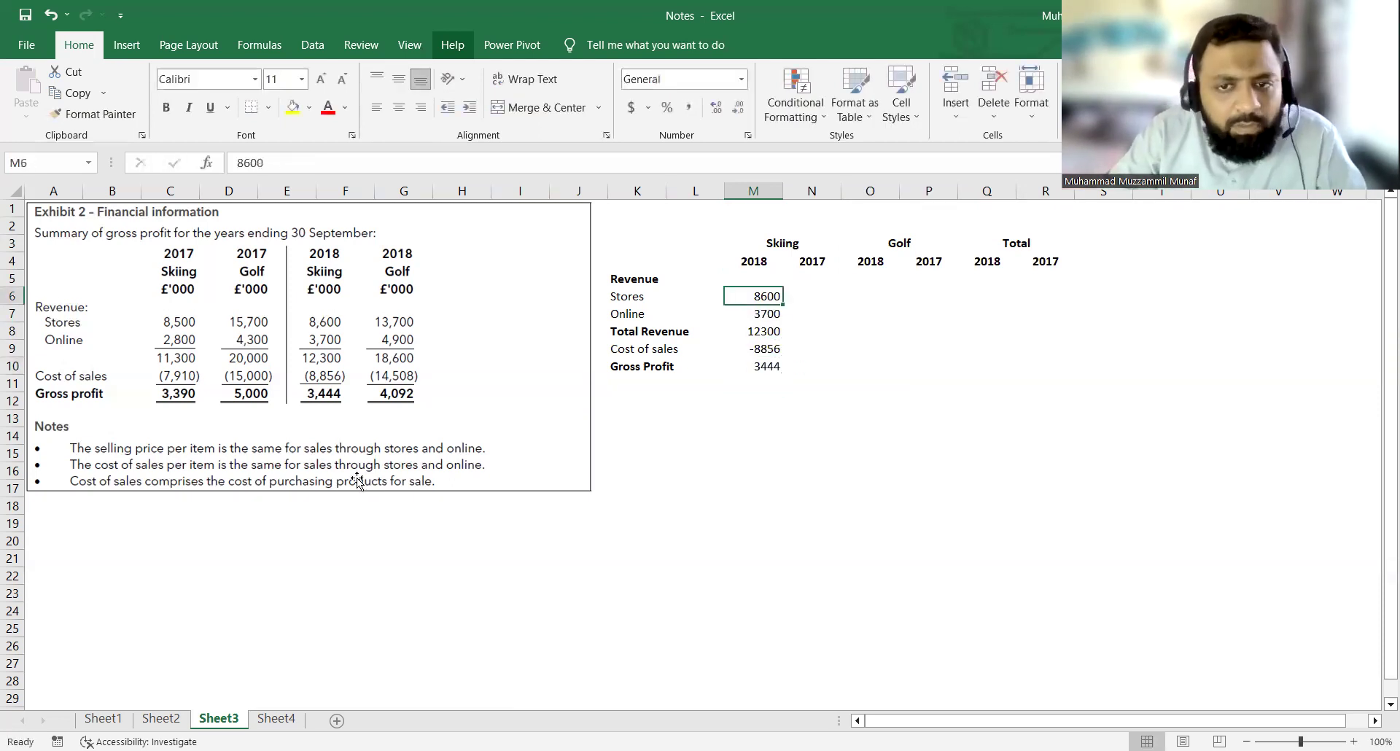
{"action": "key", "text": "ctrl+shift+Down"}
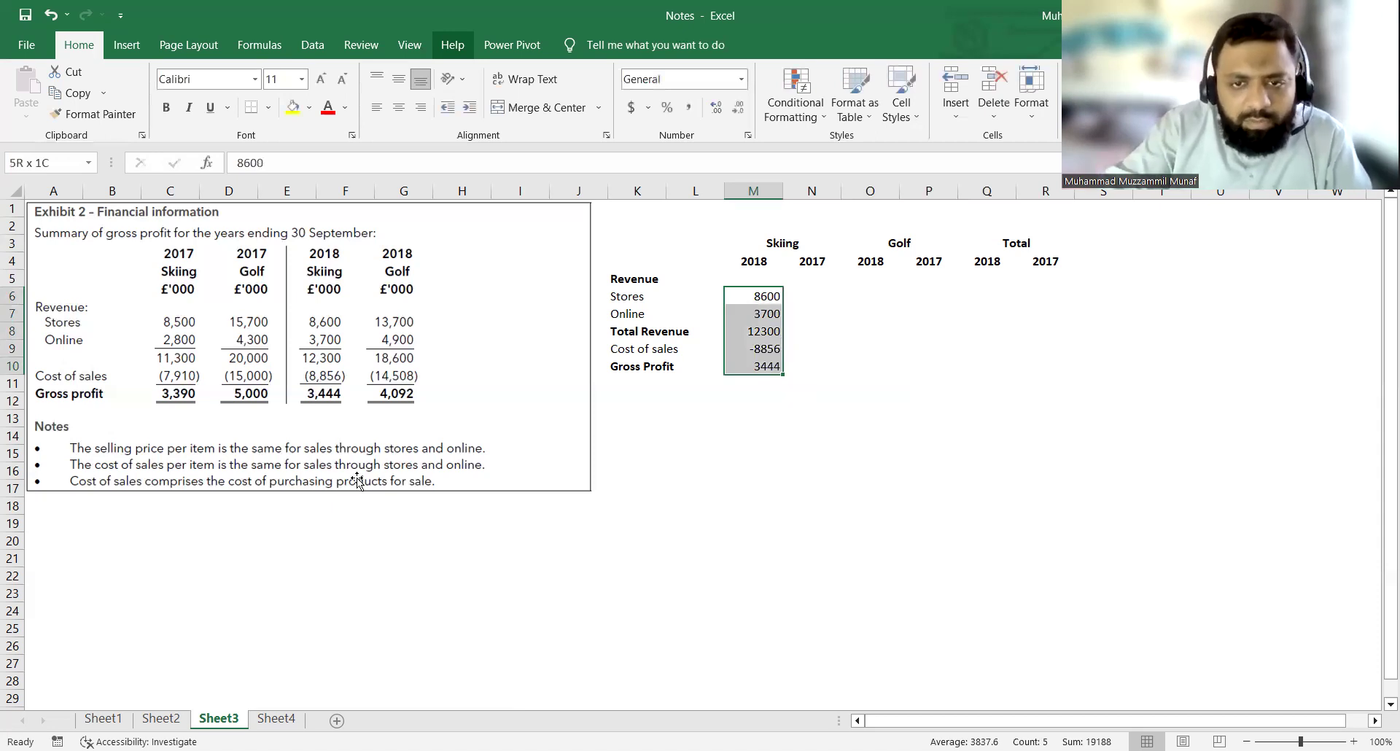
{"action": "key", "text": "alt+h"}
{"action": "key", "text": "k"}
{"action": "key", "text": "alt+h"}
{"action": "key", "text": "9"}
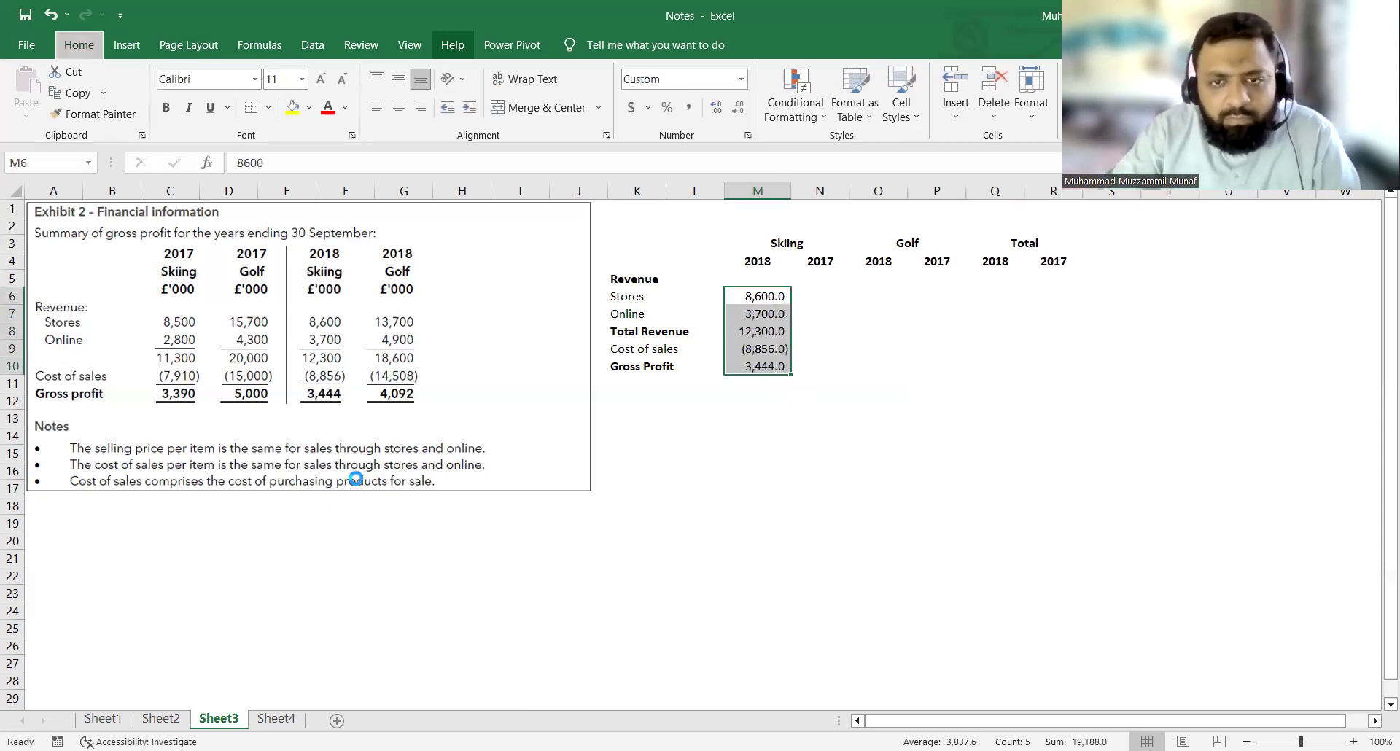
{"action": "key", "text": "ctrl+z"}
{"action": "key", "text": "ctrl+z"}
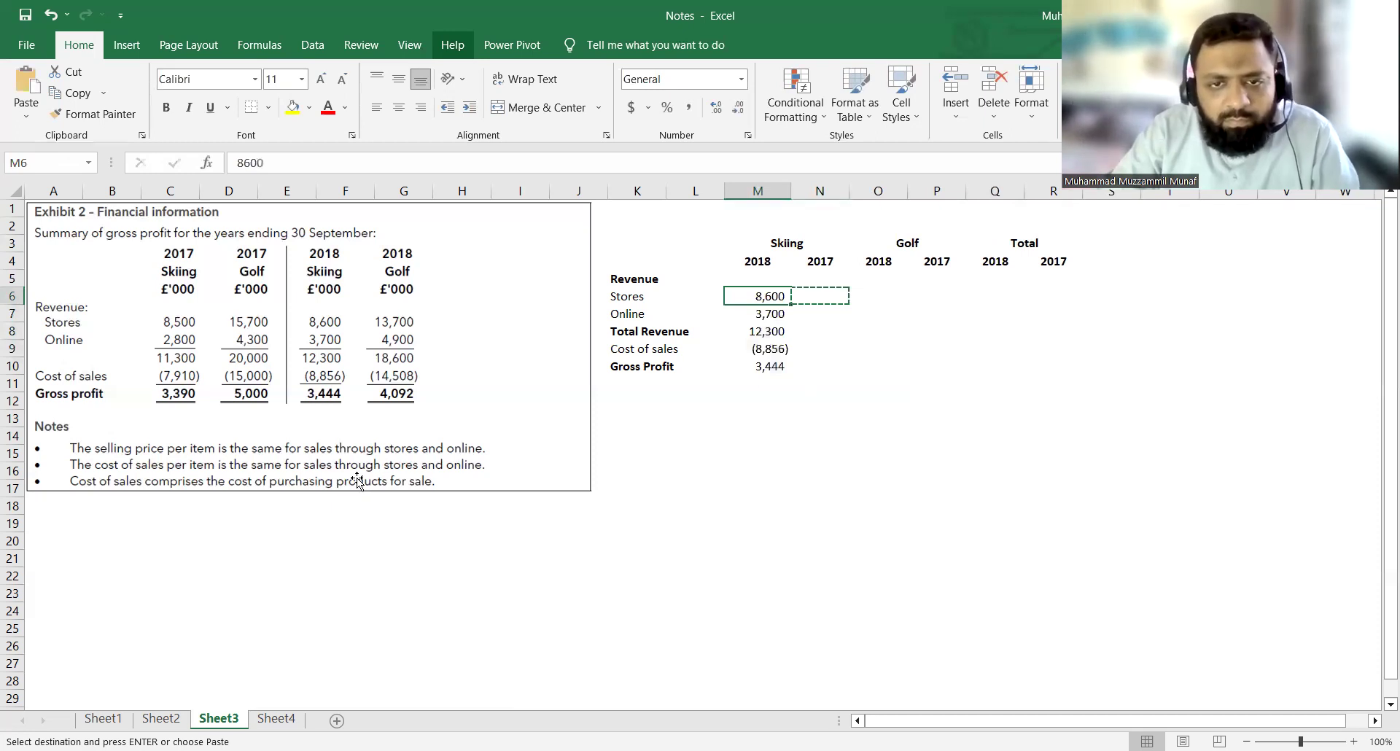
{"action": "key", "text": "ctrl+z"}
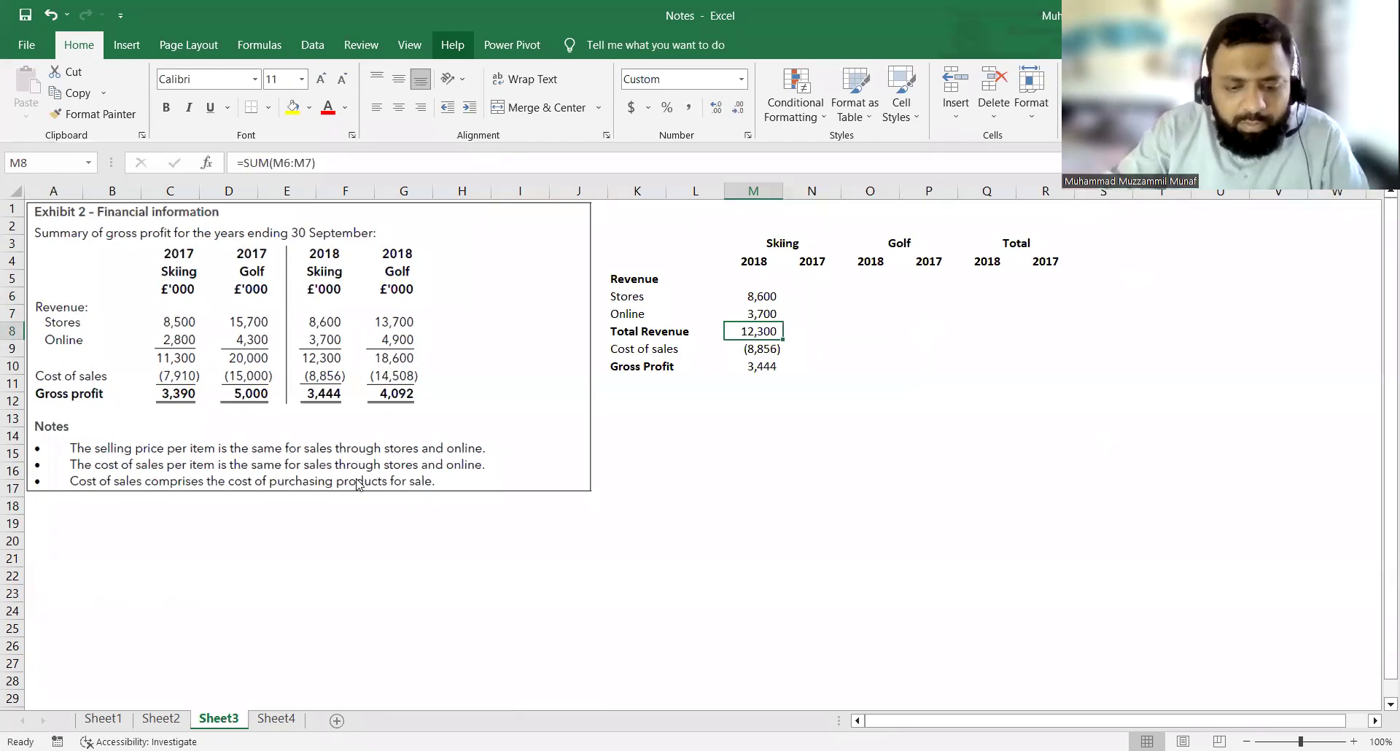
Bold M8 and M10, with a top border on total revenue and top and bottom borders on gross profit.
{"action": "key", "text": "ctrl+b"}
{"action": "key", "text": "alt+h"}
{"action": "key", "text": "b"}
{"action": "key", "text": "p"}
{"action": "key", "text": "Down"}
{"action": "key", "text": "Down"}
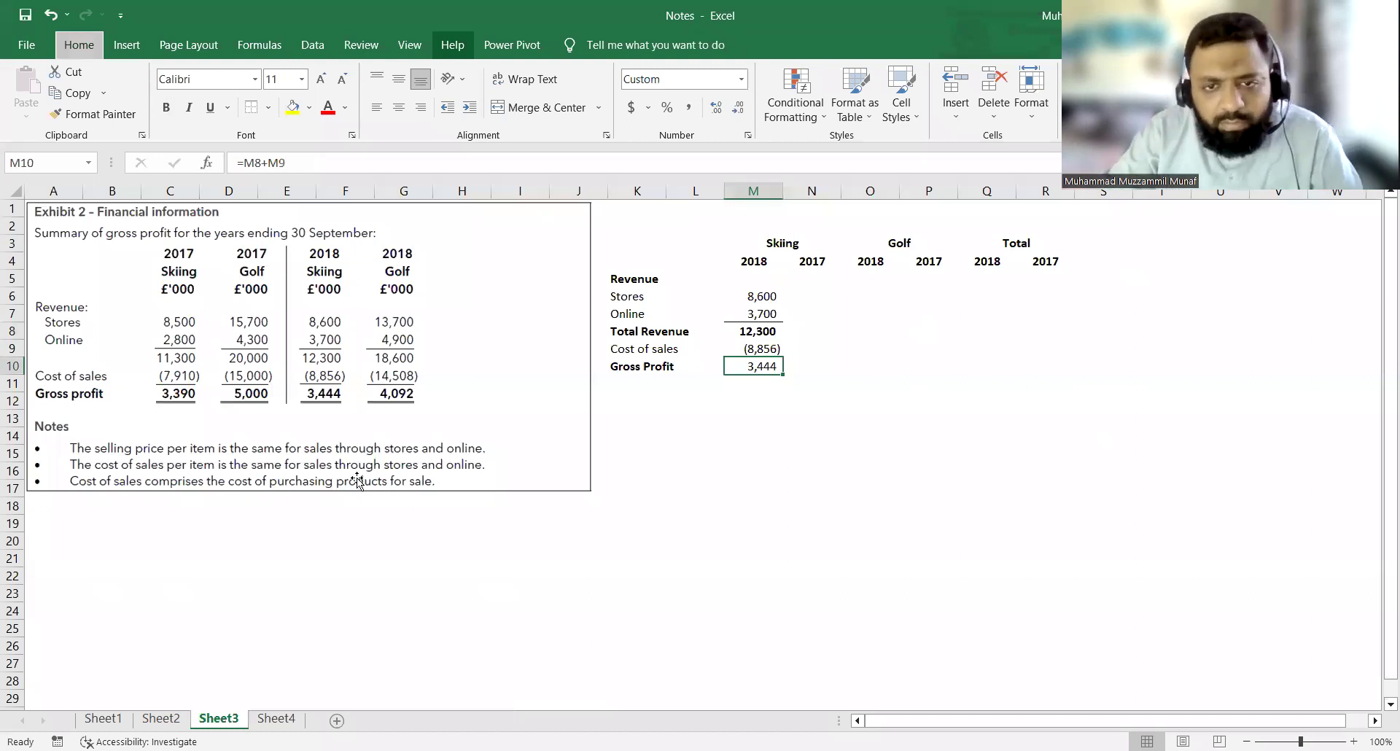
{"action": "key", "text": "ctrl+b"}
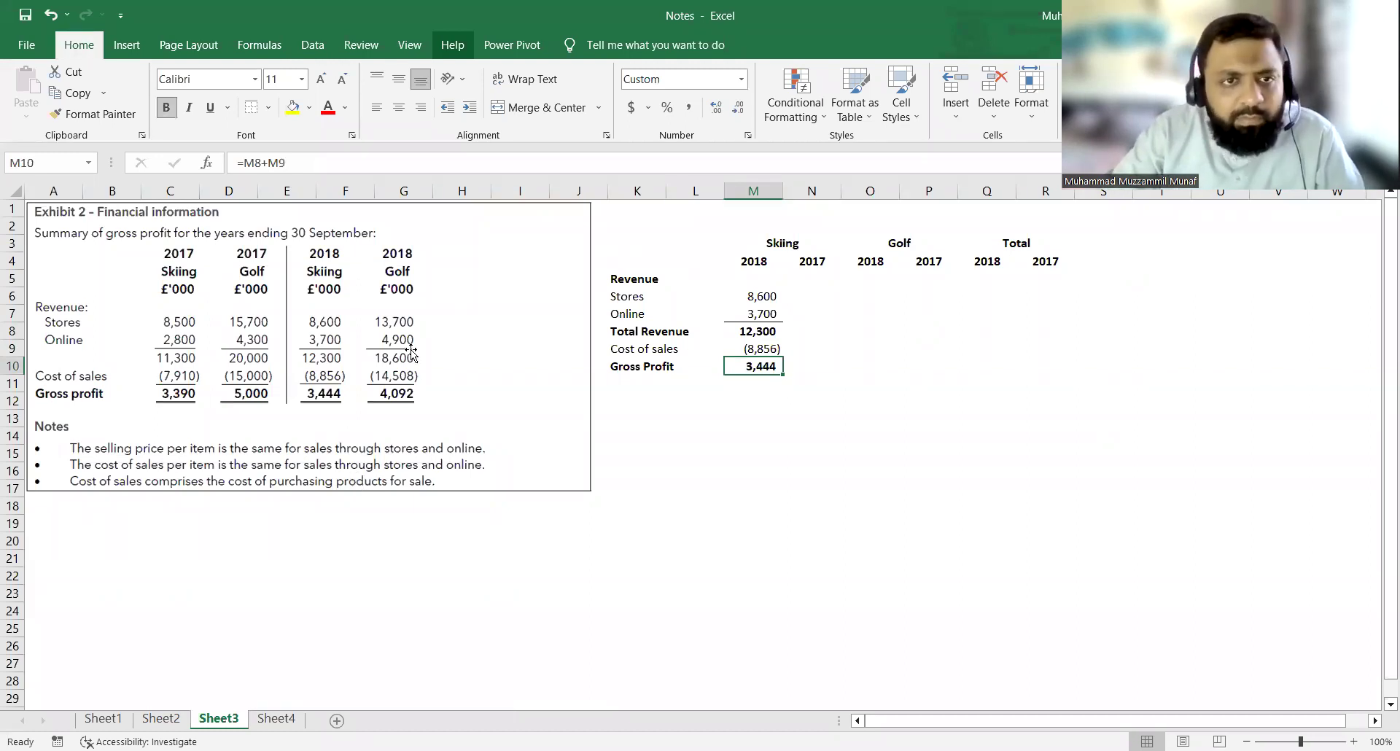
Middle-align the Skiing 2018 figures in M6:M10 vertically.
{"action": "left_click", "coordinate": [400, 86]}
{"action": "key", "text": "Up"}
{"action": "key", "text": "Up"}
{"action": "key", "text": "Up"}
{"action": "key", "text": "Up"}
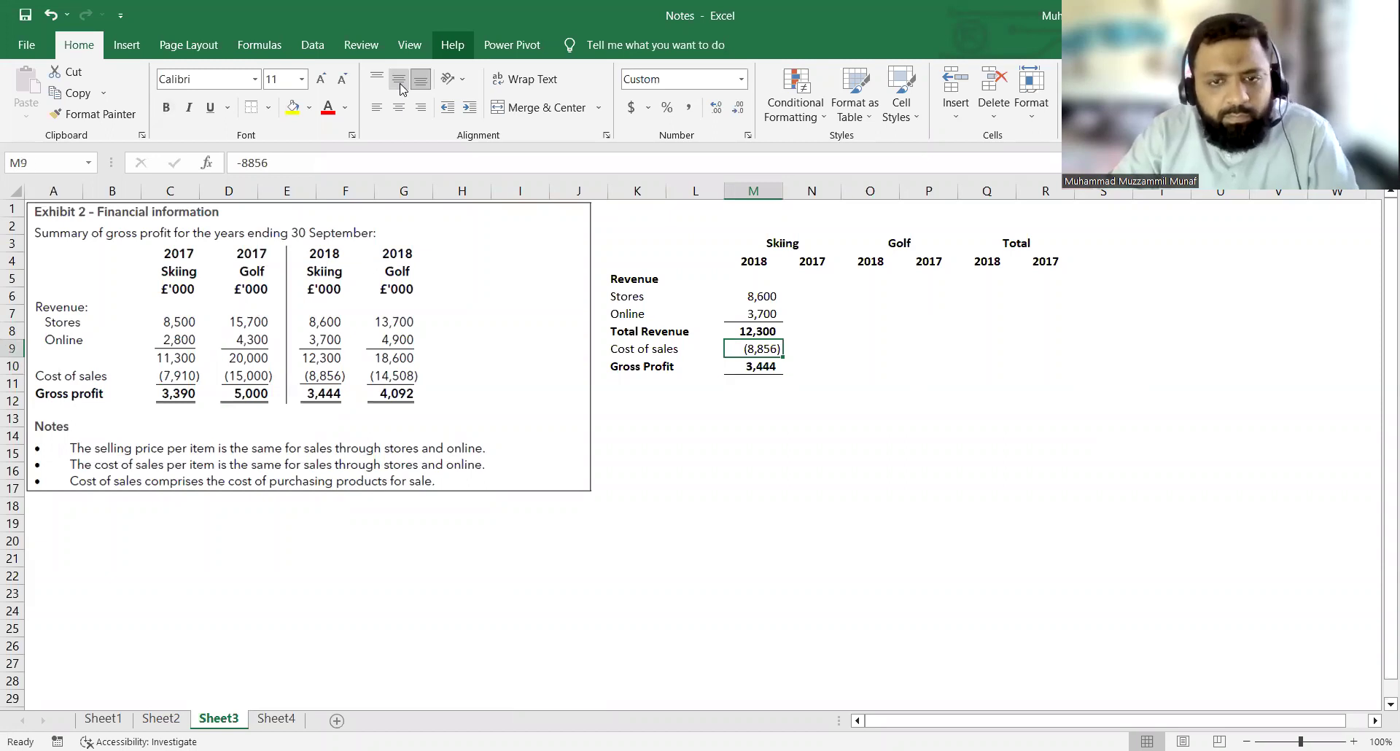
{"action": "key", "text": "shift+Down"}
{"action": "key", "text": "shift+Down"}
{"action": "key", "text": "shift+Down"}
{"action": "key", "text": "shift+Down"}
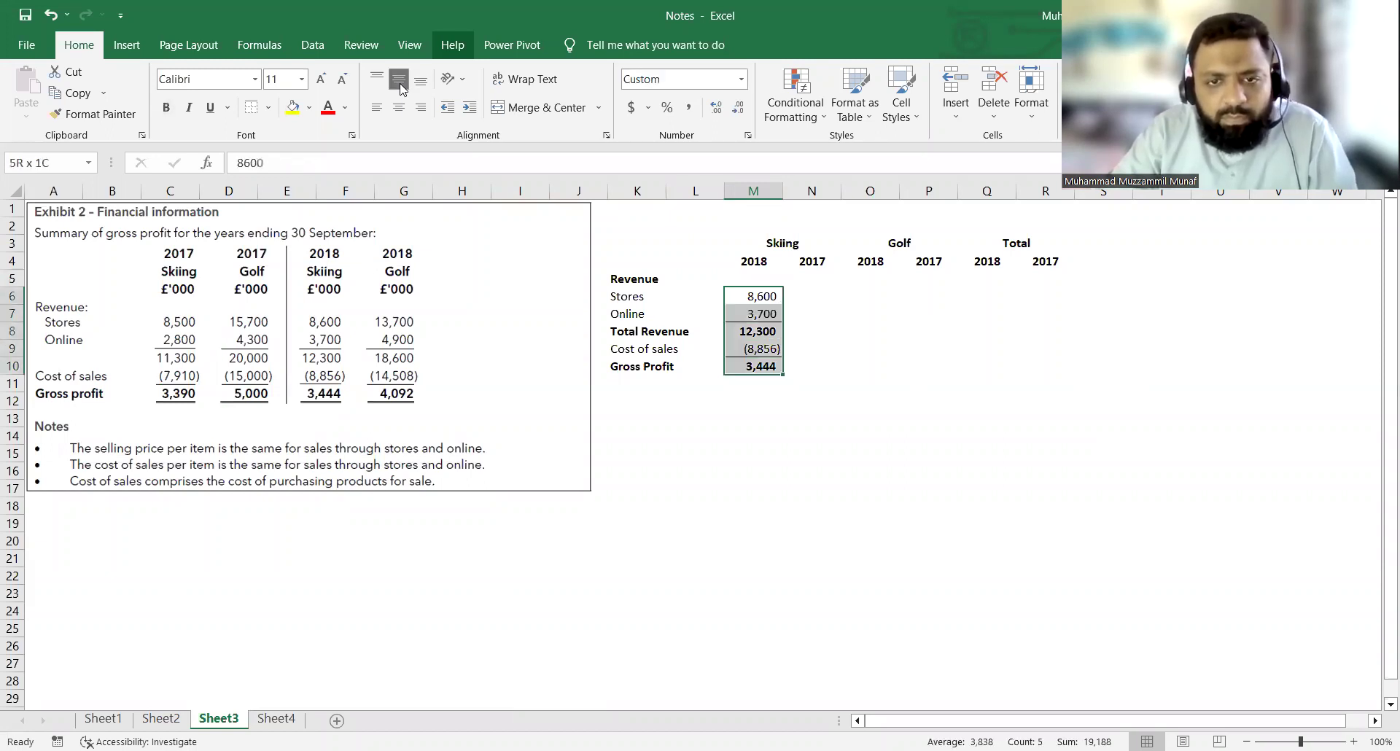
Copy the Skiing 2018 column M6:M10 into columns N to R for the remaining Skiing, Golf and Total years.
{"action": "key", "text": "ctrl+c"}
{"action": "key", "text": "Right"}
{"action": "key", "text": "ctrl+v"}
{"action": "key", "text": "Right"}
{"action": "key", "text": "ctrl+v"}
{"action": "key", "text": "Right"}
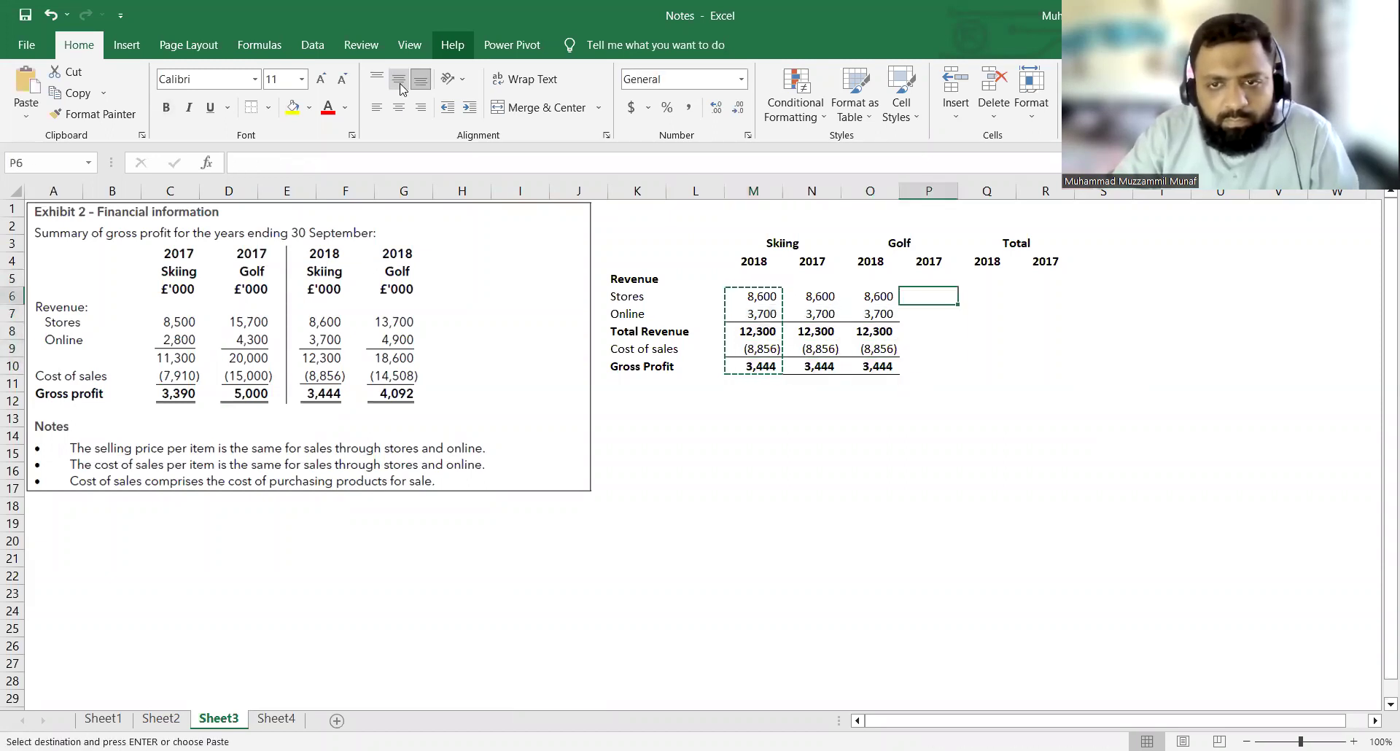
{"action": "key", "text": "ctrl+v"}
{"action": "key", "text": "Right"}
{"action": "key", "text": "ctrl+v"}
{"action": "key", "text": "Right"}
{"action": "key", "text": "ctrl+v"}
{"action": "key", "text": "Escape"}
Replace the Skiing 2017 revenue figures with 8500 for Stores in N6 and 2800 for Online in N7.
{"action": "key", "text": "Left"}
{"action": "key", "text": "Left"}
{"action": "key", "text": "Left"}
{"action": "key", "text": "Left"}
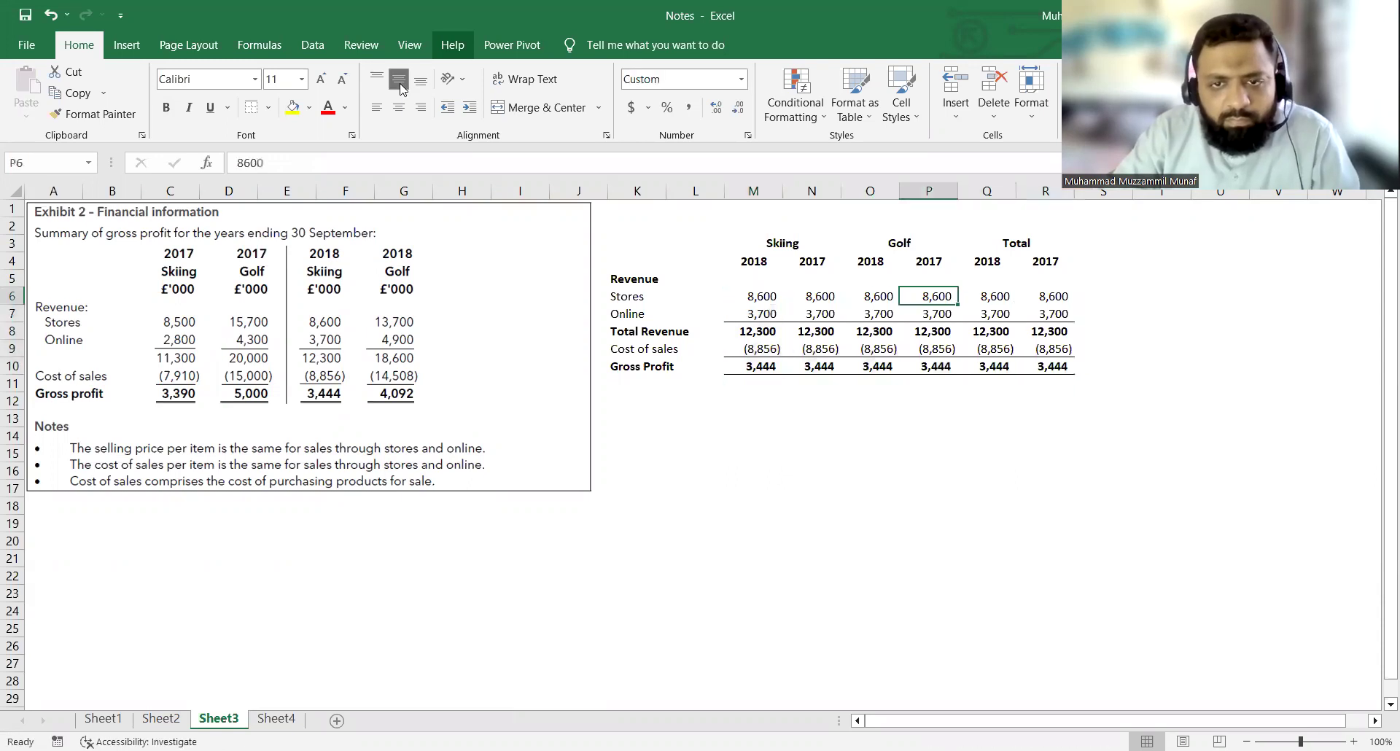
{"action": "key", "text": "shift+Down"}
{"action": "key", "text": "shift+Down"}
{"action": "key", "text": "shift+Down"}
{"action": "key", "text": "shift+Down"}
{"action": "key", "text": "Left"}
{"action": "key", "text": "Right"}
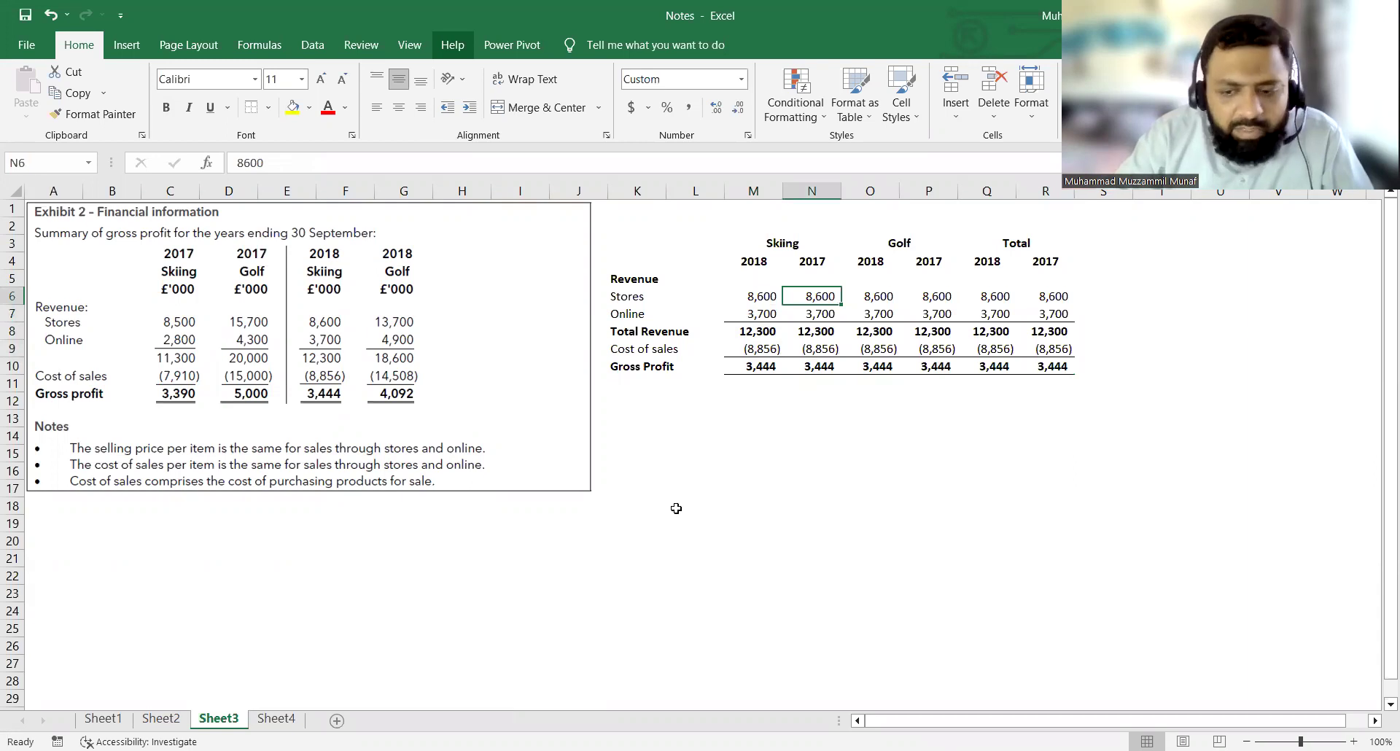
{"action": "type", "text": "8500+2800+"}
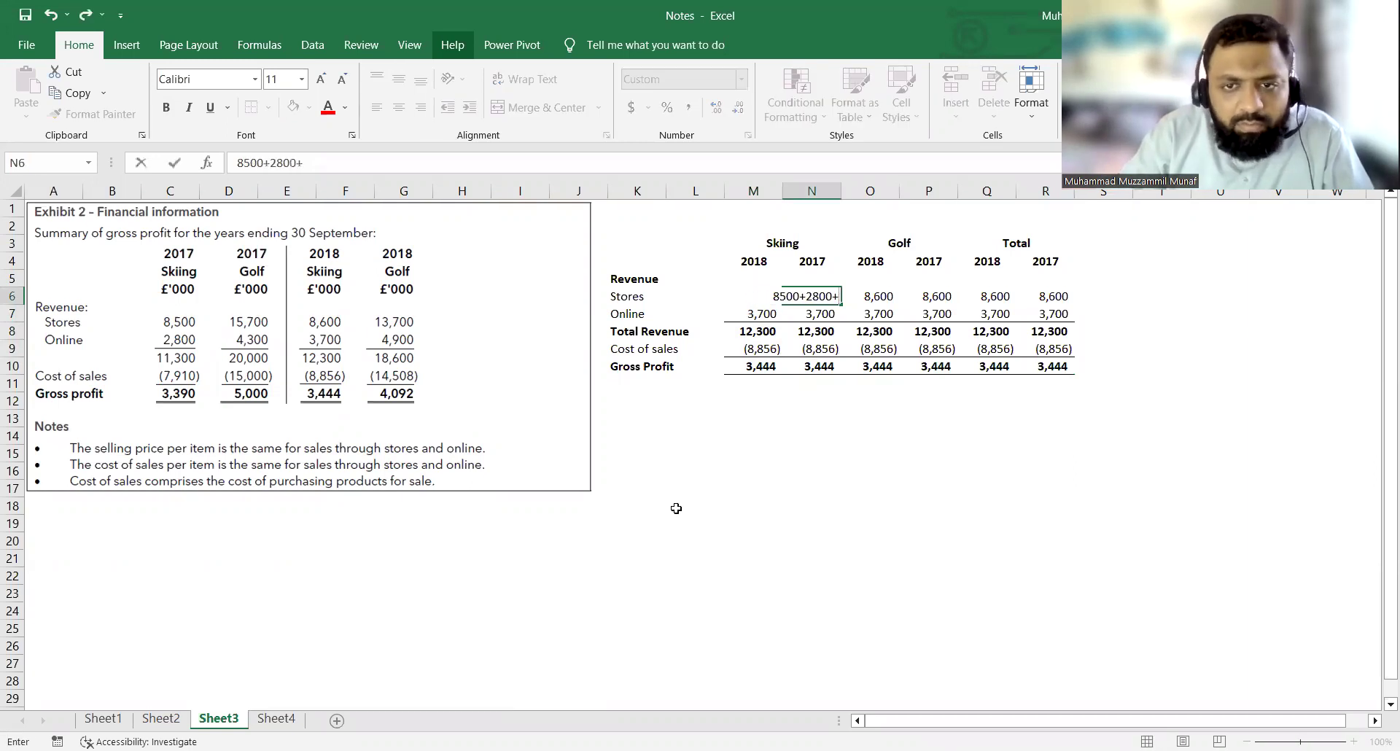
{"action": "key", "text": "Escape"}
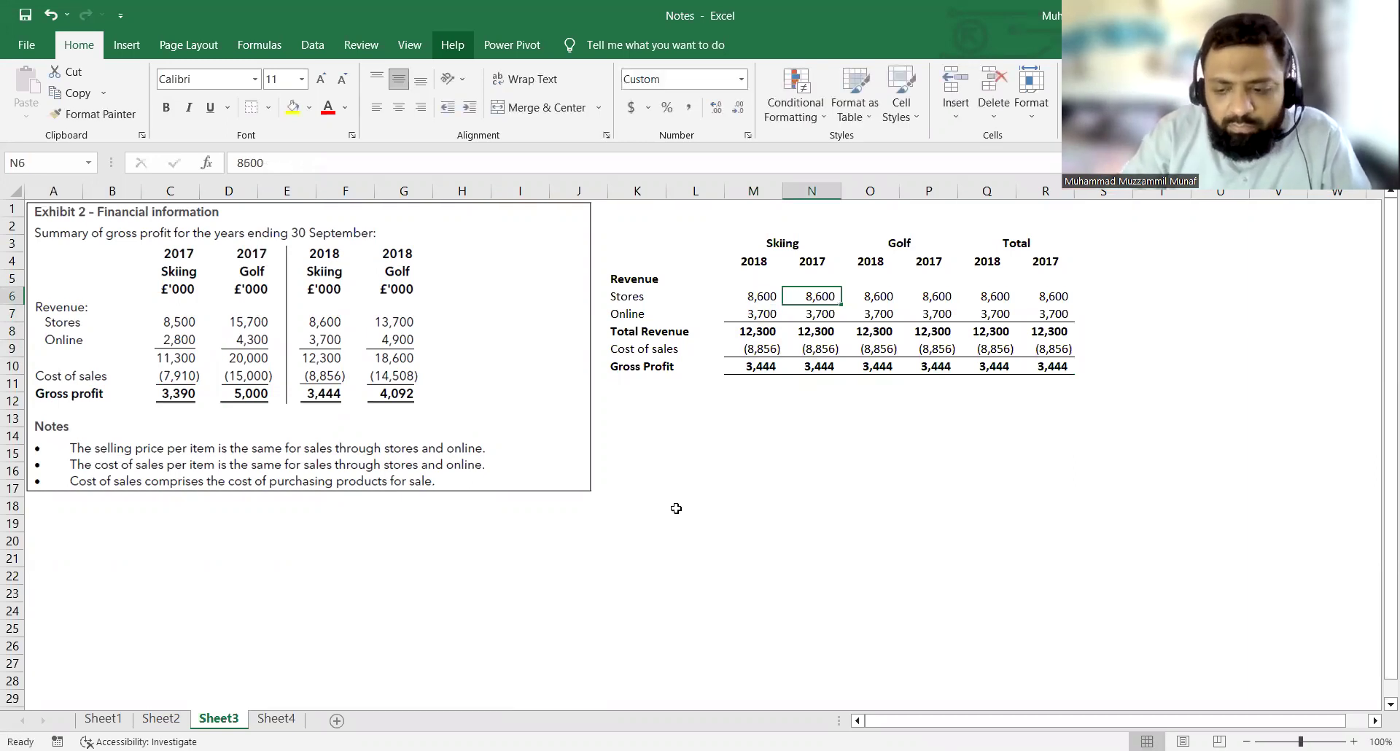
{"action": "type", "text": "8500"}
{"action": "key", "text": "Return"}
{"action": "type", "text": "2800"}
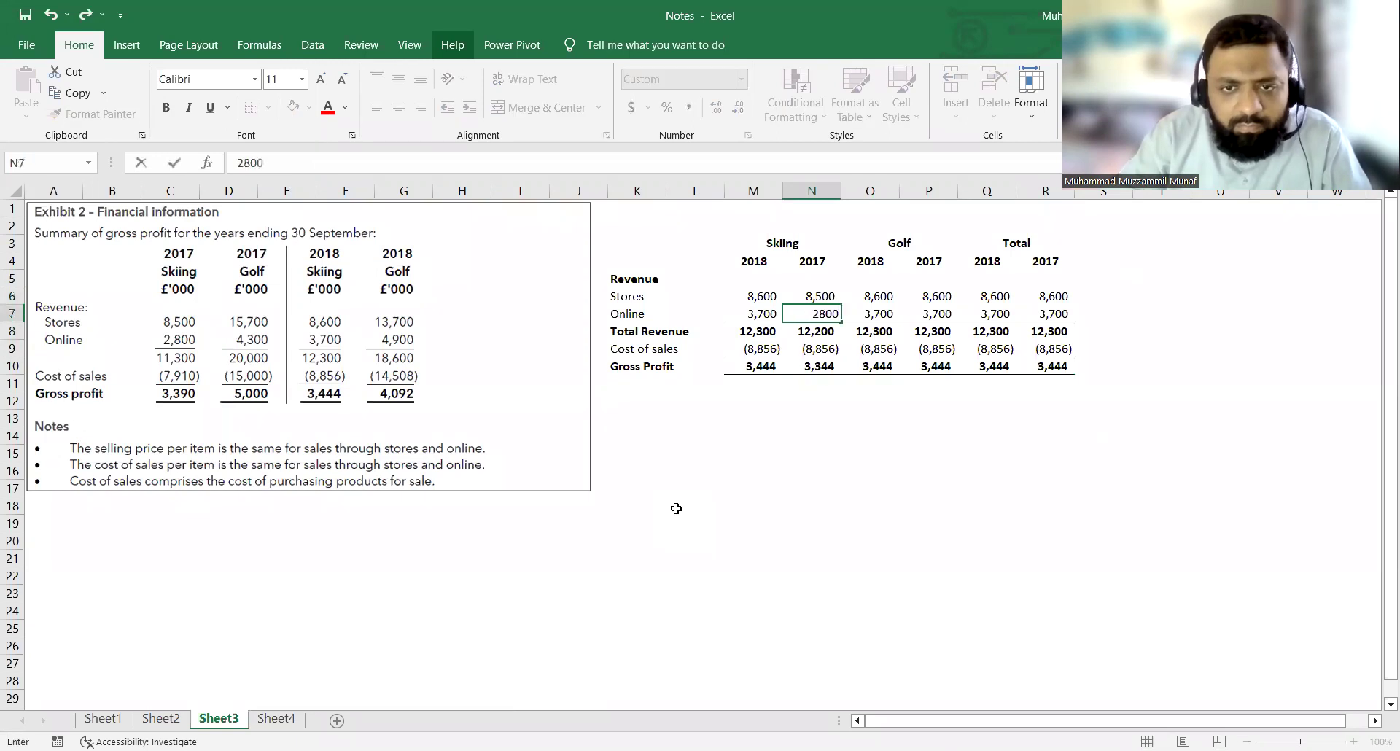
{"action": "key", "text": "Return"}
Set the Skiing 2017 cost of sales in N9 to -7910.
{"action": "key", "text": "Return"}
{"action": "type", "text": "-7910"}
{"action": "key", "text": "Return"}
Replace the Golf 2018 revenue figures with 13700 for Stores in O6 and 4,900 for Online in O7.
{"action": "key", "text": "Up"}
{"action": "key", "text": "Up"}
{"action": "key", "text": "Up"}
{"action": "key", "text": "Up"}
{"action": "key", "text": "Up"}
{"action": "key", "text": "Up"}
{"action": "key", "text": "Right"}
{"action": "key", "text": "Right"}
{"action": "key", "text": "Left"}
{"action": "key", "text": "Down"}
{"action": "key", "text": "Down"}
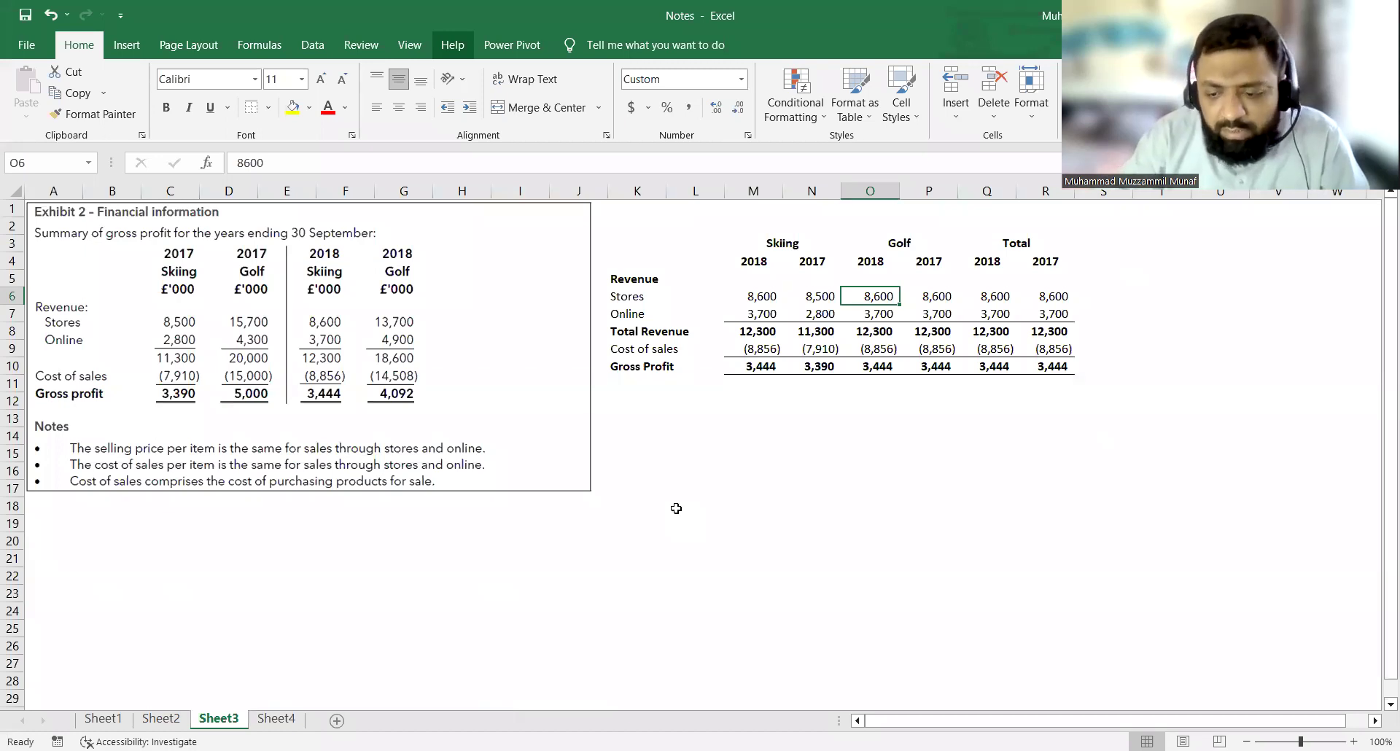
{"action": "type", "text": "13700"}
{"action": "key", "text": "Return"}
{"action": "type", "text": "4,900"}
{"action": "key", "text": "Return"}
Set the Golf 2018 cost of sales in O9 to -14508.
{"action": "key", "text": "Down"}
{"action": "type", "text": "-14508"}
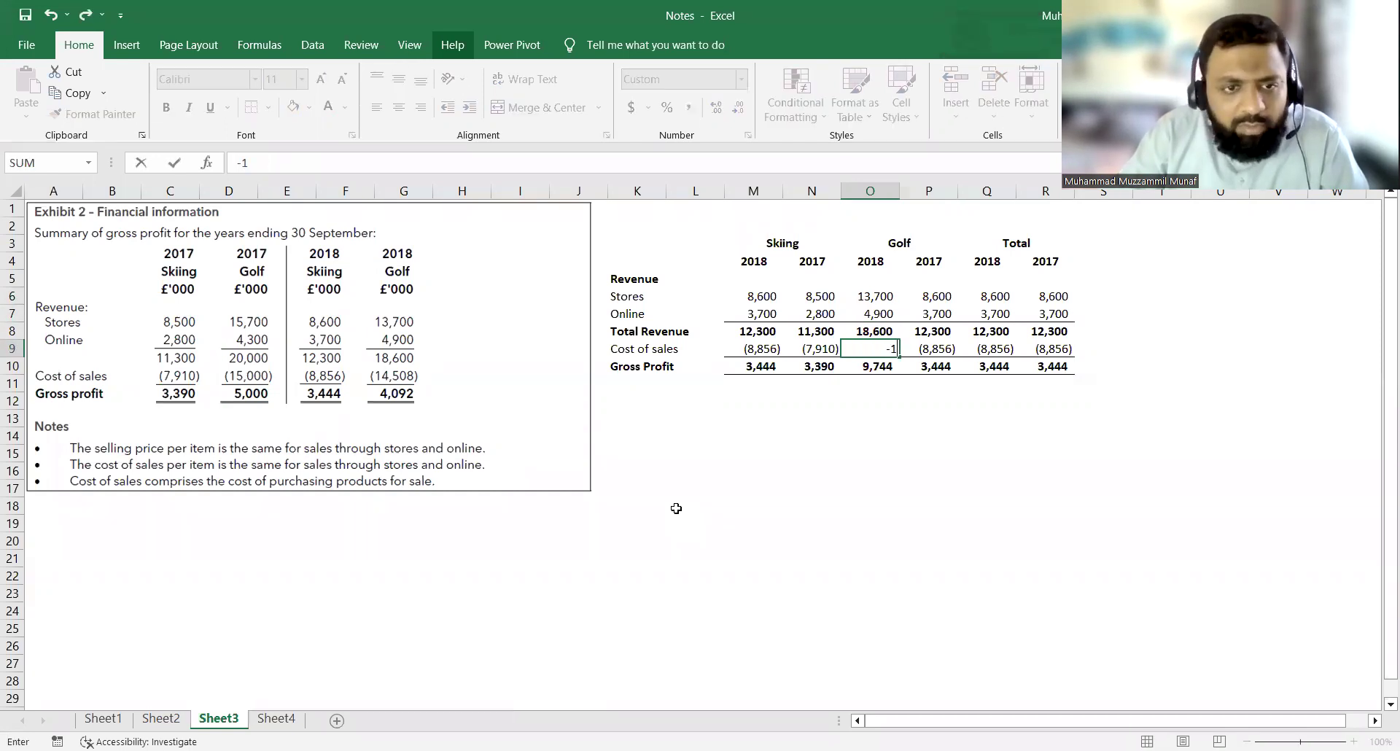
{"action": "key", "text": "Tab"}
Update the Golf 2017 column: 15700 for Stores, 4,300 for Online and -15000 for cost of sales.
{"action": "key", "text": "Left"}
{"action": "key", "text": "Up"}
{"action": "key", "text": "Up"}
{"action": "key", "text": "Up"}
{"action": "key", "text": "Right"}
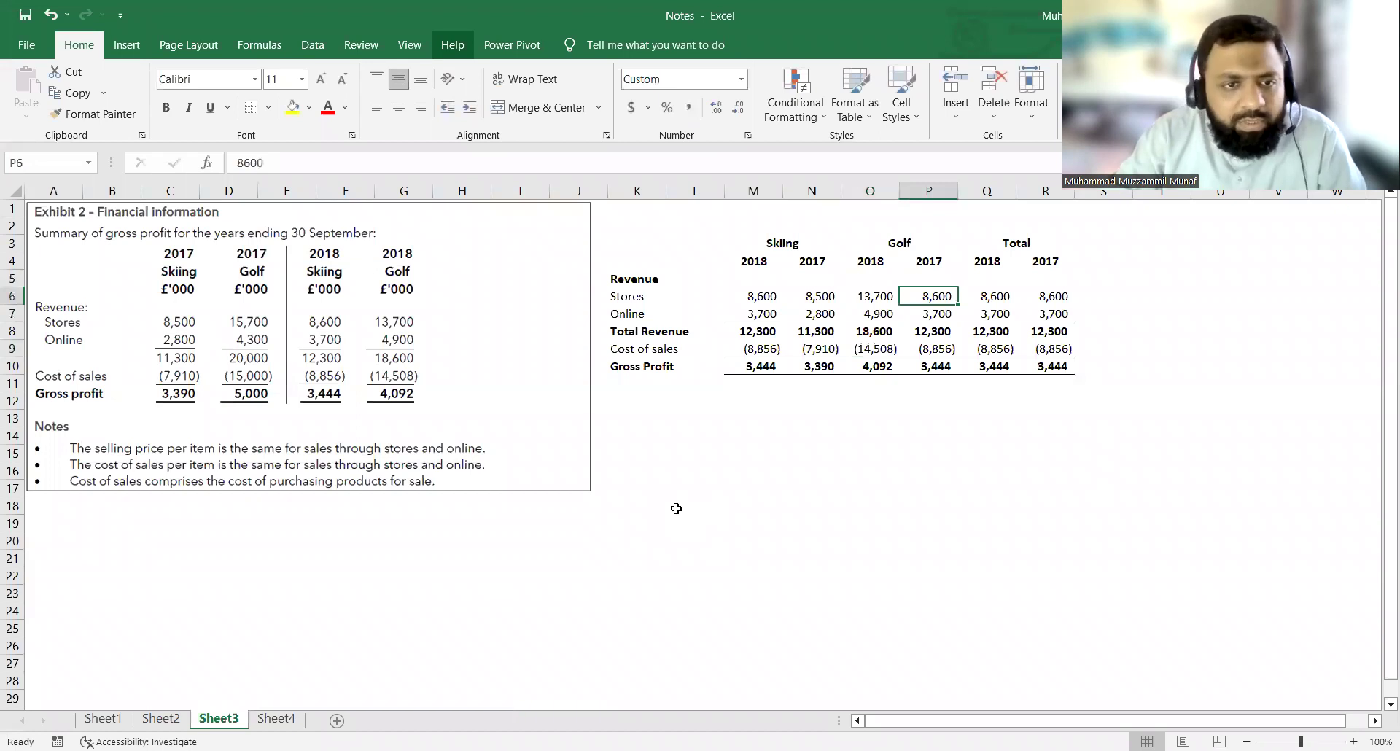
{"action": "type", "text": "15700"}
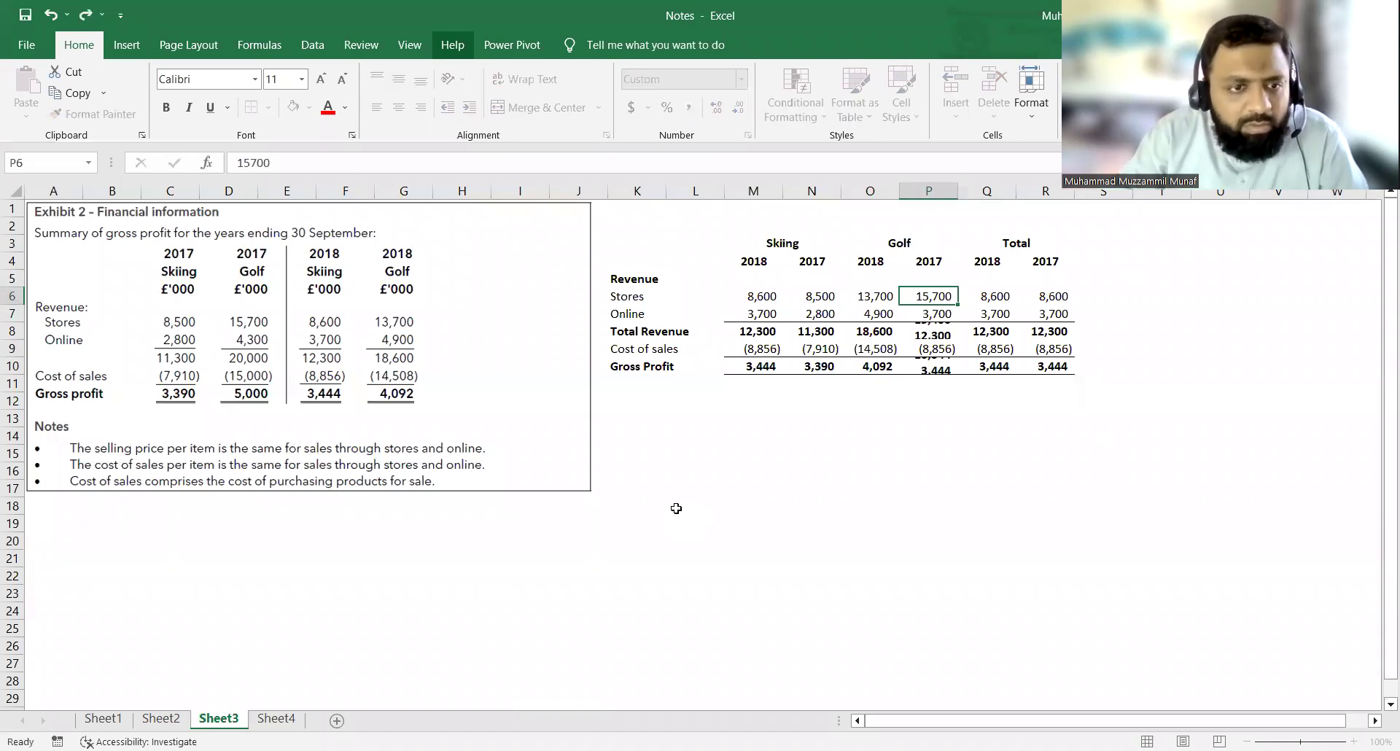
{"action": "key", "text": "Return"}
{"action": "type", "text": "4,300"}
{"action": "key", "text": "Return"}
{"action": "key", "text": "Return"}
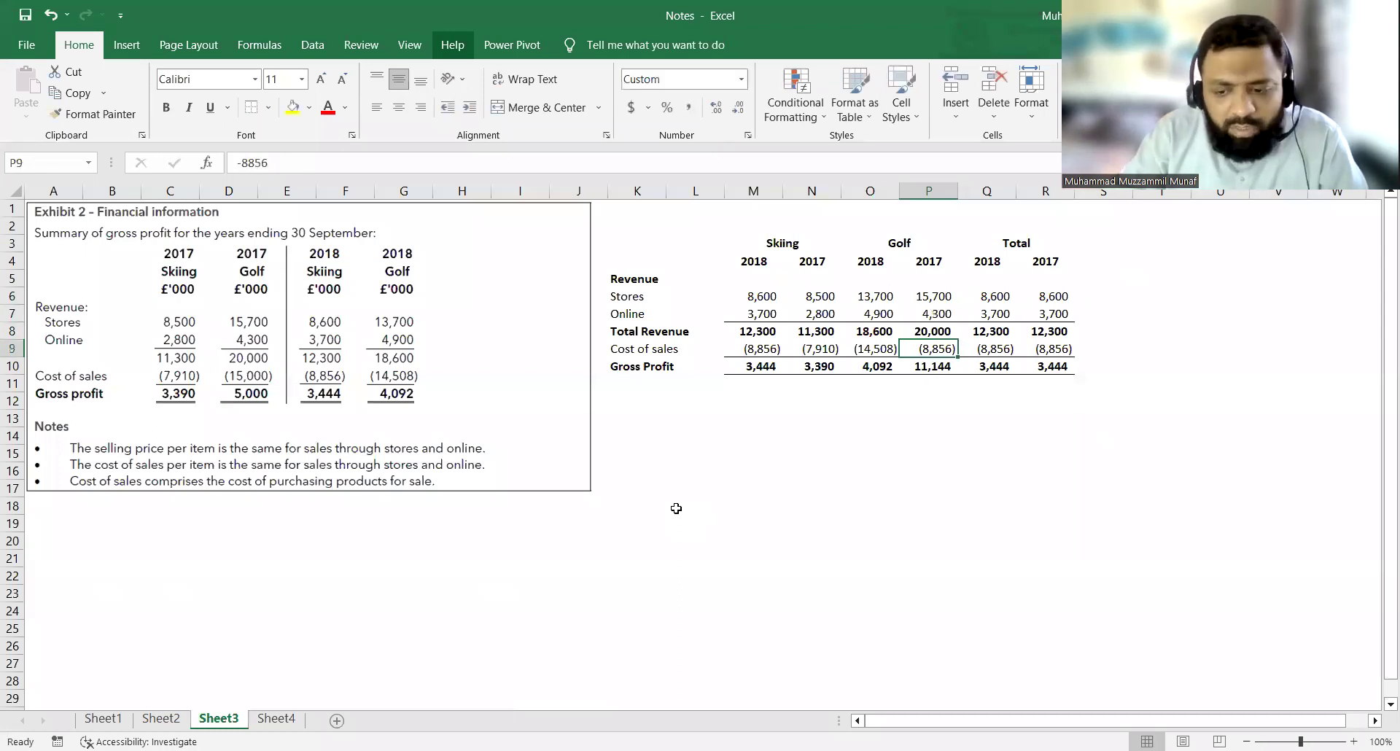
{"action": "type", "text": "-15000"}
{"action": "key", "text": "Return"}
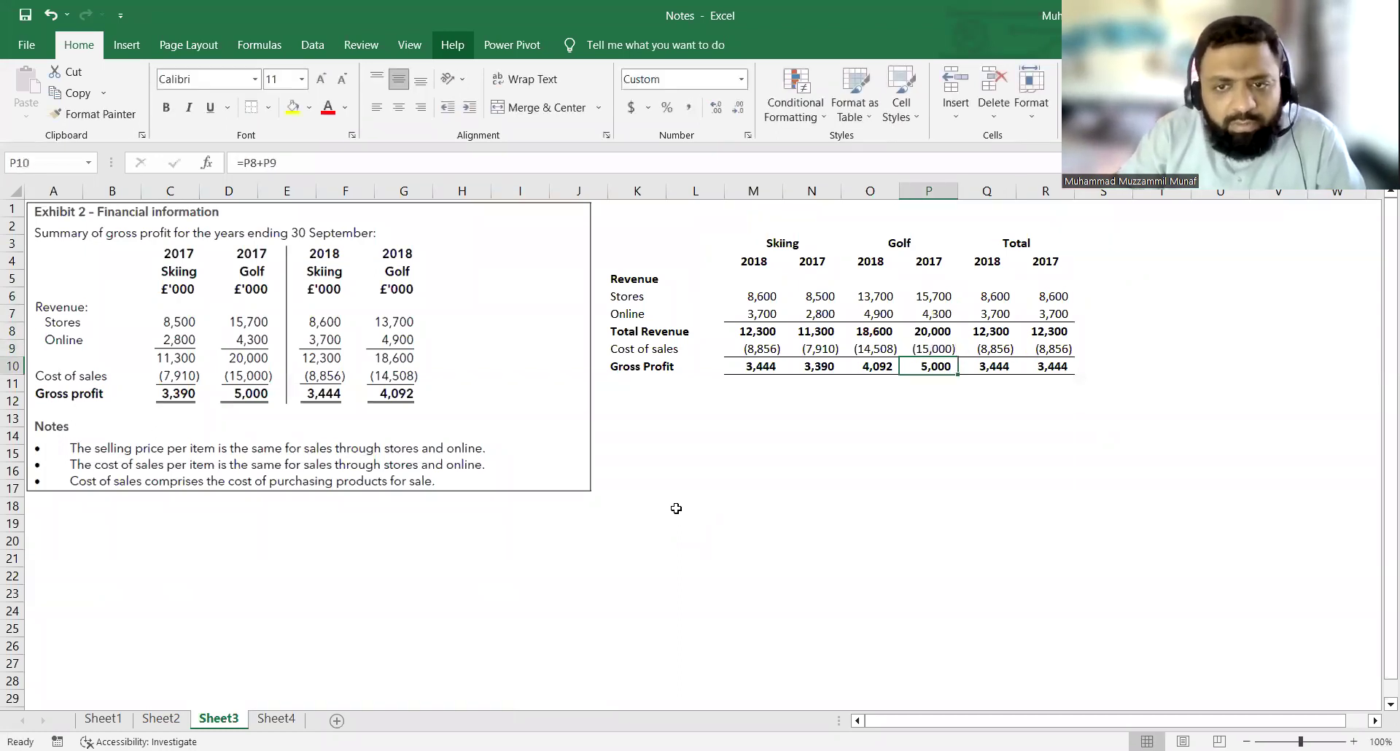
Save the workbook with the completed Skiing and Golf figures.
{"action": "key", "text": "Left"}
{"action": "key", "text": "Left"}
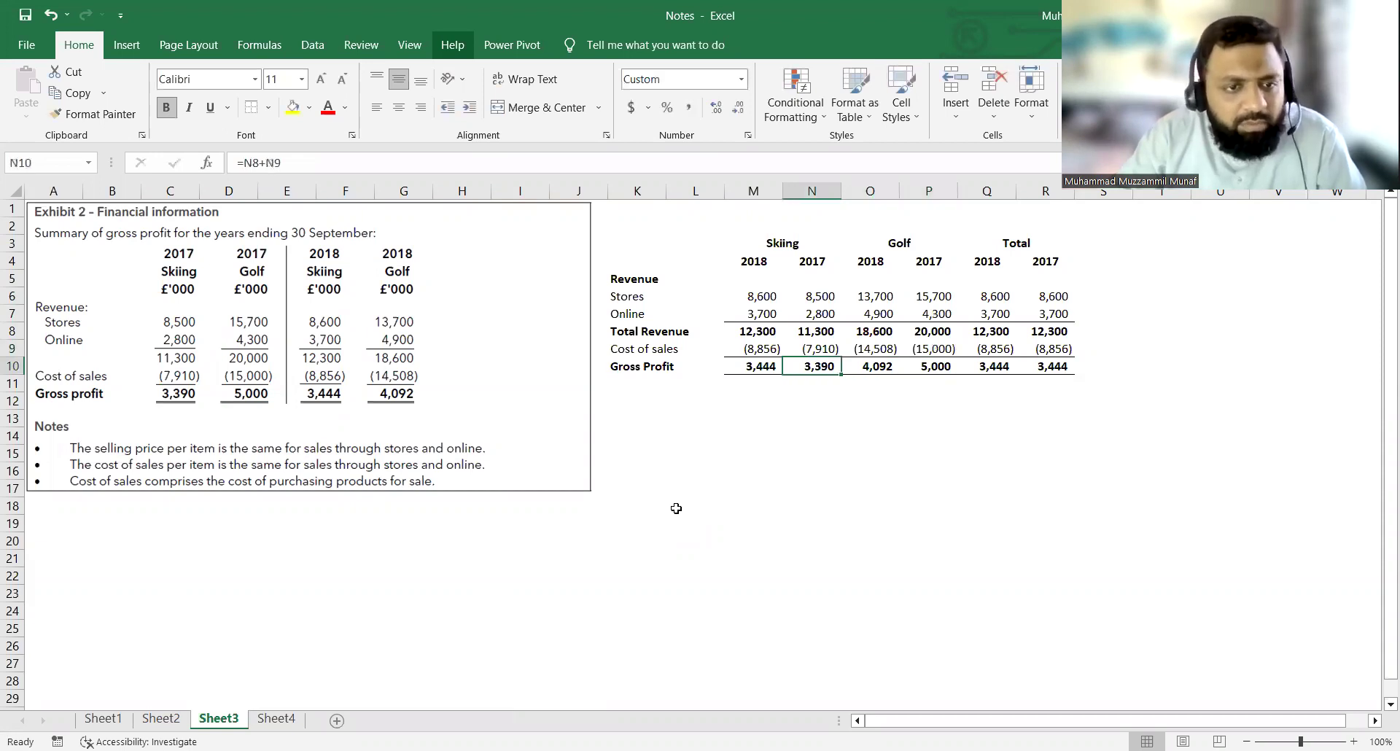
{"action": "key", "text": "Left"}
{"action": "key", "text": "ctrl+s"}
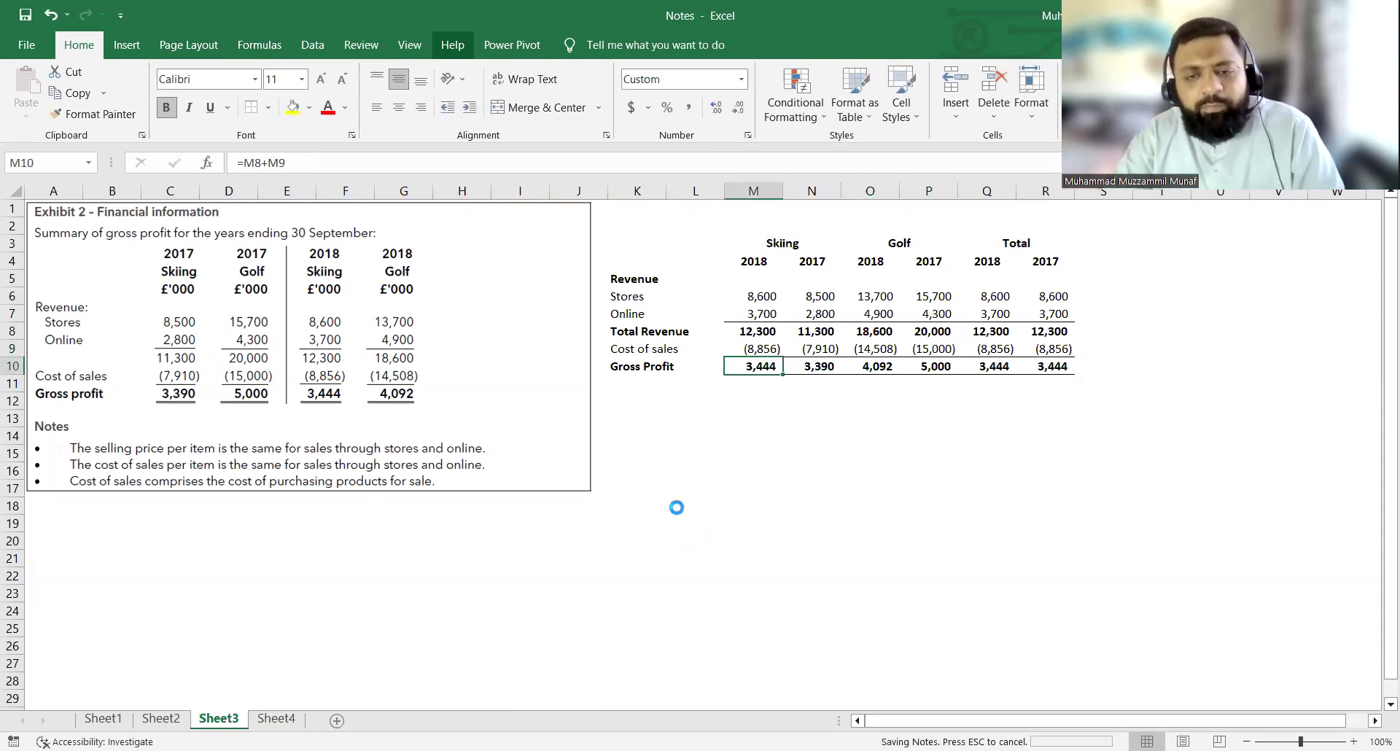
Calculate total 2018 store revenue in Q6 with the formula =M6+O6.
{"action": "key", "text": "Right"}
{"action": "key", "text": "Right"}
{"action": "key", "text": "Right"}
{"action": "key", "text": "Right"}
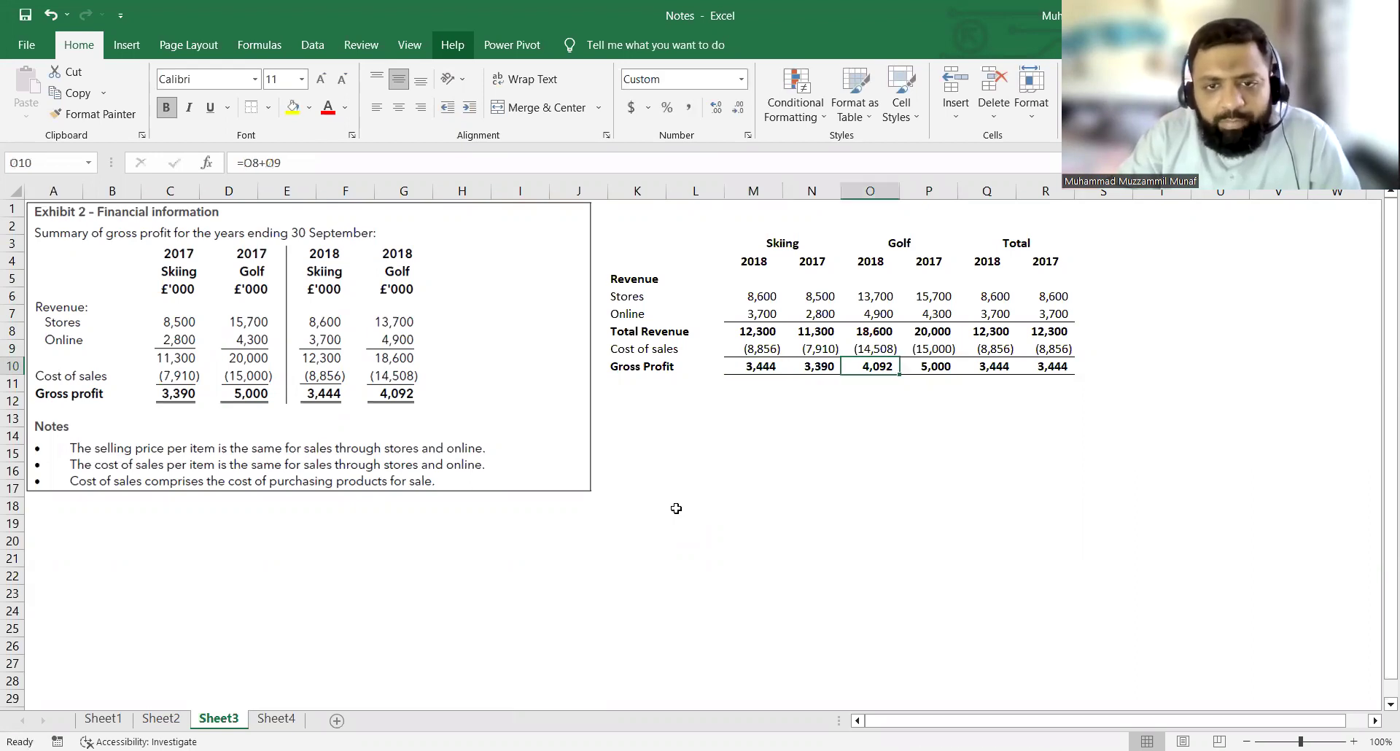
{"action": "key", "text": "Up"}
{"action": "key", "text": "Up"}
{"action": "key", "text": "Up"}
{"action": "key", "text": "Up"}
{"action": "type", "text": "="}
{"action": "key", "text": "Left"}
{"action": "key", "text": "Left"}
{"action": "key", "text": "Left"}
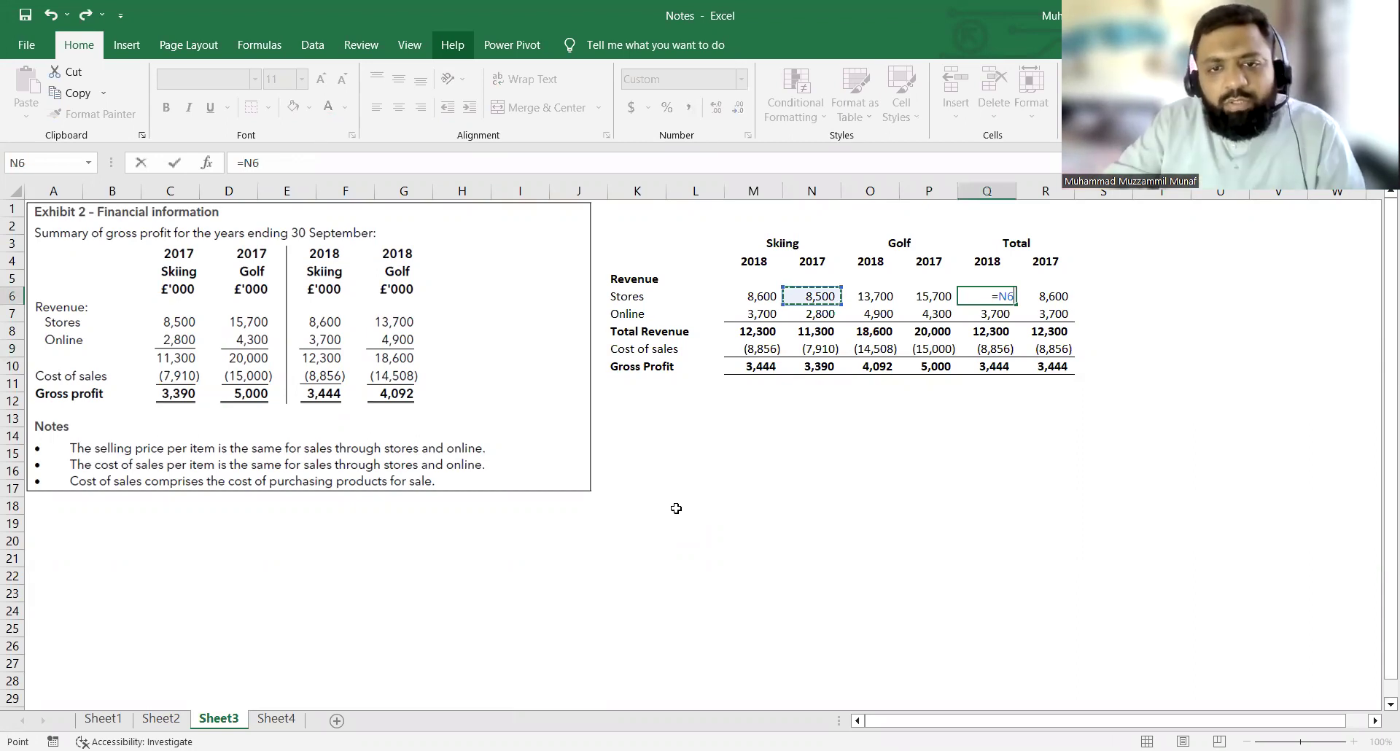
{"action": "key", "text": "Left"}
{"action": "type", "text": "+"}
{"action": "key", "text": "Left"}
{"action": "key", "text": "Left"}
{"action": "key", "text": "Left"}
{"action": "key", "text": "Right"}
{"action": "key", "text": "Return"}
Copy the Q6 total formula to the Online and Cost of sales rows in Q7 and Q9.
{"action": "key", "text": "Up"}
{"action": "key", "text": "ctrl+c"}
{"action": "key", "text": "Down"}
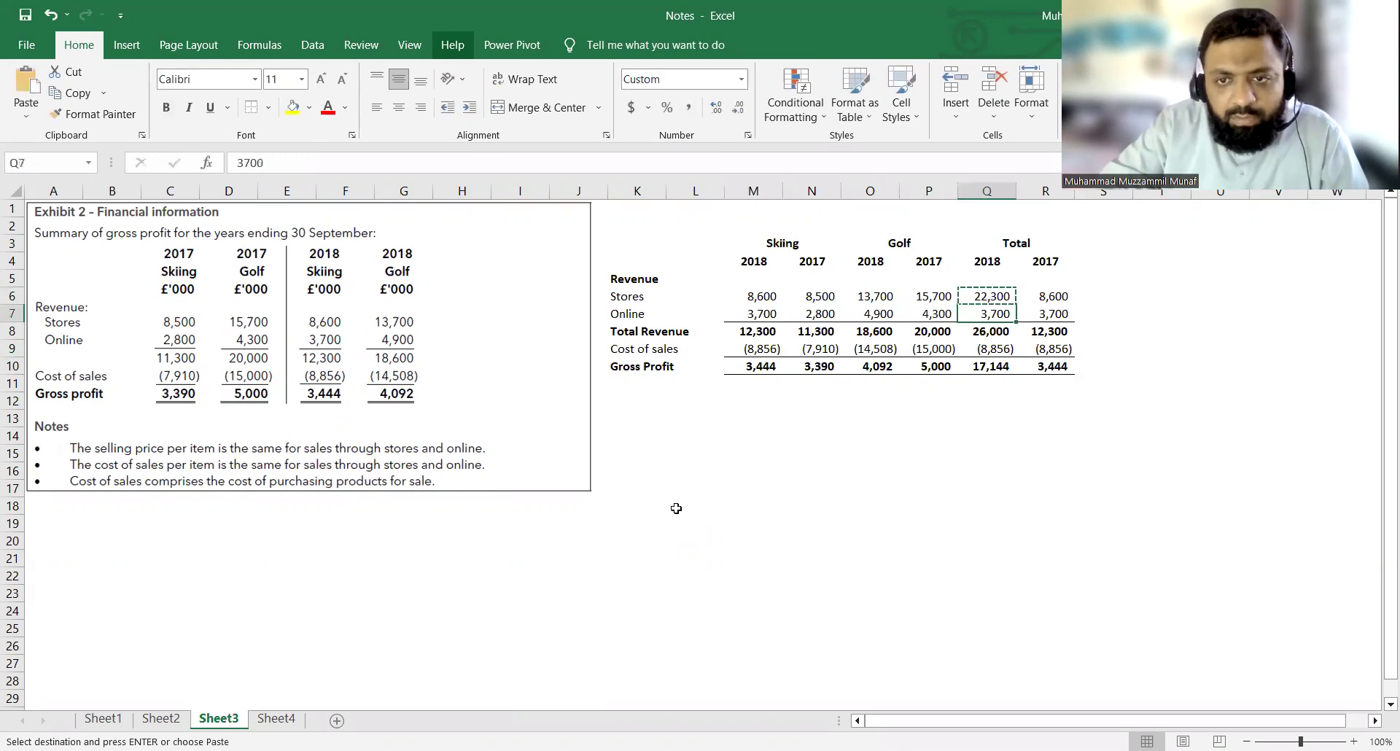
{"action": "key", "text": "Up"}
{"action": "key", "text": "Down"}
{"action": "key", "text": "ctrl+v"}
{"action": "key", "text": "Down"}
{"action": "key", "text": "Down"}
{"action": "key", "text": "ctrl+v"}
Paste the Q6 total formula into the Total Revenue and Gross Profit rows in Q8 and Q10.
{"action": "key", "text": "Up"}
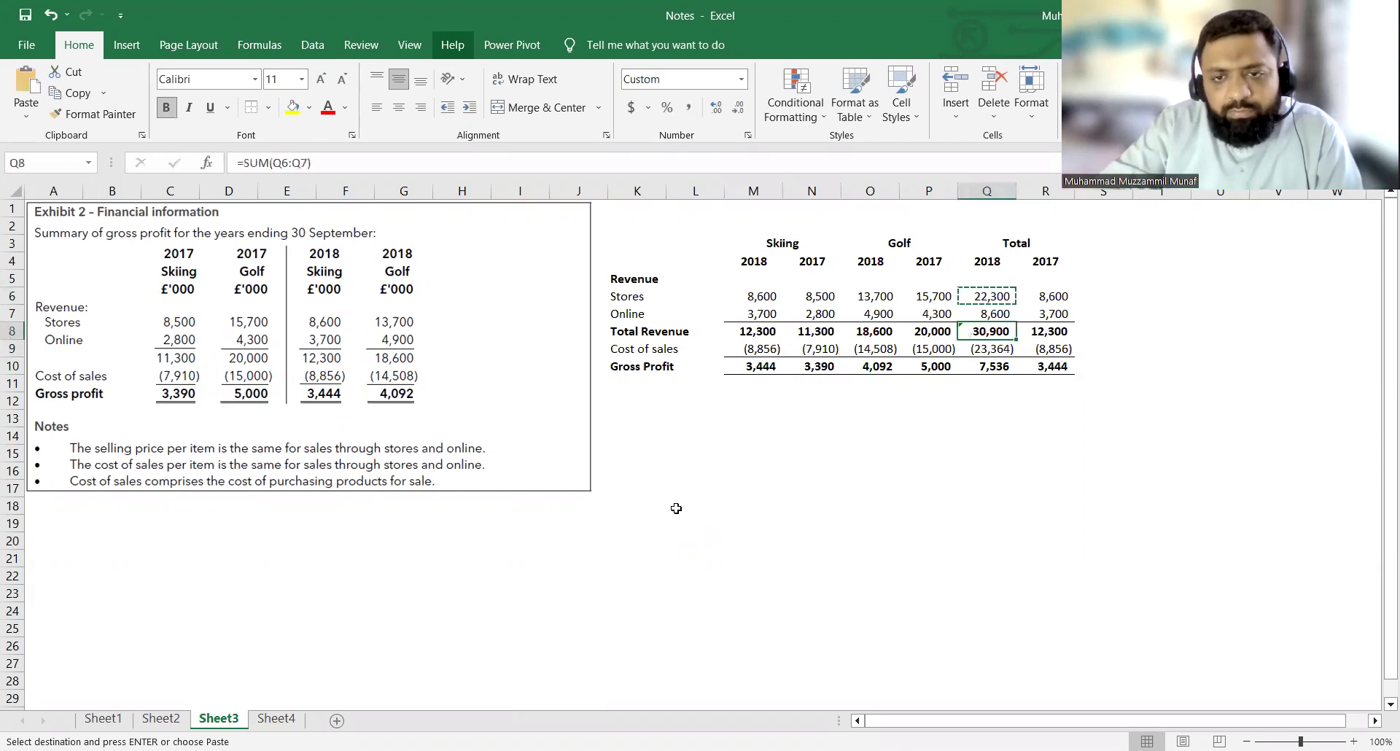
{"action": "key", "text": "Down"}
{"action": "key", "text": "Up"}
{"action": "key", "text": "ctrl+v"}
{"action": "key", "text": "Down"}
{"action": "key", "text": "Down"}
{"action": "key", "text": "ctrl+v"}
{"action": "key", "text": "Up"}
{"action": "key", "text": "Up"}
{"action": "key", "text": "Up"}
{"action": "key", "text": "Up"}
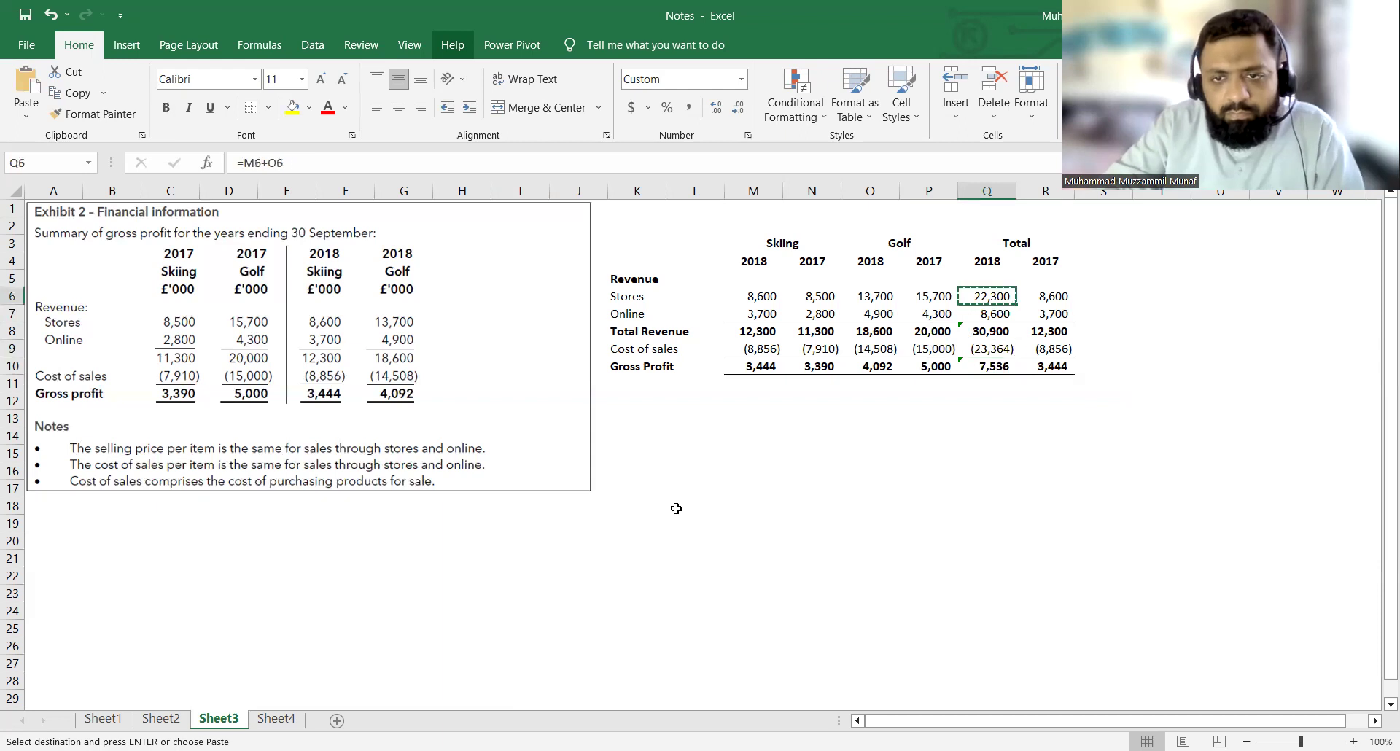
Cancel the pending copy and insert a narrow blank column between the Golf columns and the Total columns.
{"action": "key", "text": "shift+Down"}
{"action": "key", "text": "shift+Down"}
{"action": "key", "text": "shift+Down"}
{"action": "key", "text": "shift+Down"}
{"action": "key", "text": "Escape"}
{"action": "key", "text": "shift+Up"}
{"action": "key", "text": "shift+Up"}
{"action": "key", "text": "shift+Up"}
{"action": "key", "text": "shift+Up"}
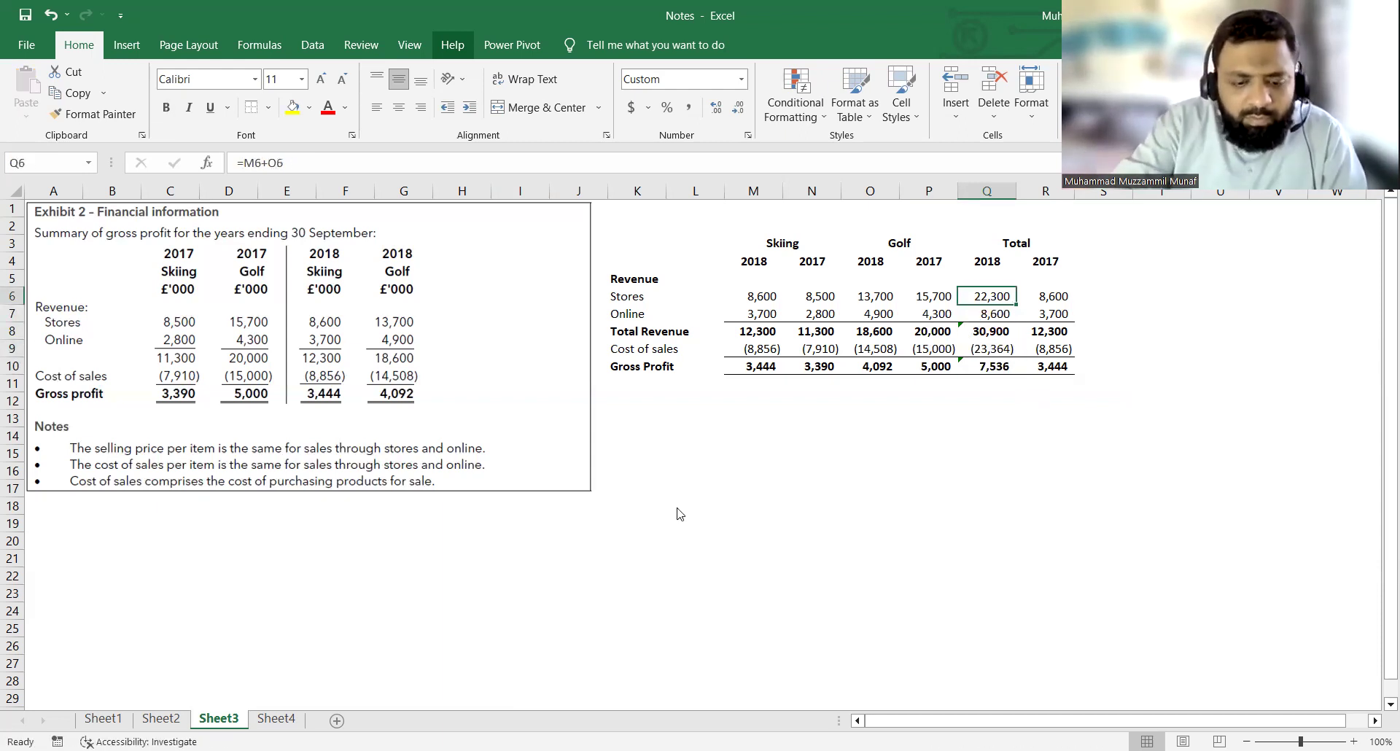
{"action": "key", "text": "ctrl+space"}
{"action": "key", "text": "ctrl+shift+plus"}
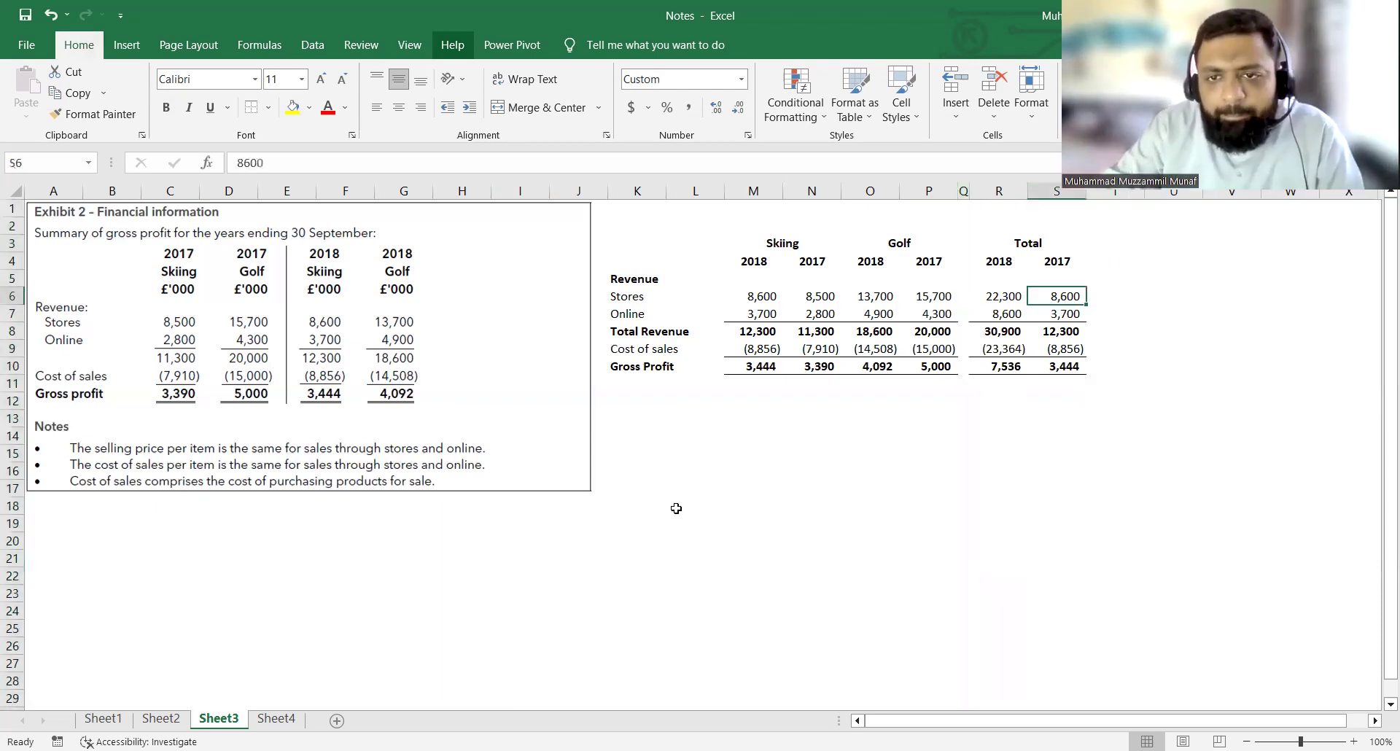
Copy the 2018 total formulas in R6:R10 across to the 2017 total column in S6:S10.
{"action": "key", "text": "Left"}
{"action": "key", "text": "shift+Down"}
{"action": "key", "text": "shift+Down"}
{"action": "key", "text": "shift+Down"}
{"action": "key", "text": "shift+Down"}
{"action": "key", "text": "ctrl+c"}
{"action": "key", "text": "shift+Right"}
{"action": "key", "text": "ctrl+v"}
{"action": "key", "text": "Escape"}
Check which Skiing and Golf cells the Stores total formulas in R6 and S6 refer to.
{"action": "key", "text": "Right"}
{"action": "key", "text": "F2"}
{"action": "key", "text": "Escape"}
{"action": "key", "text": "Left"}
{"action": "key", "text": "F2"}
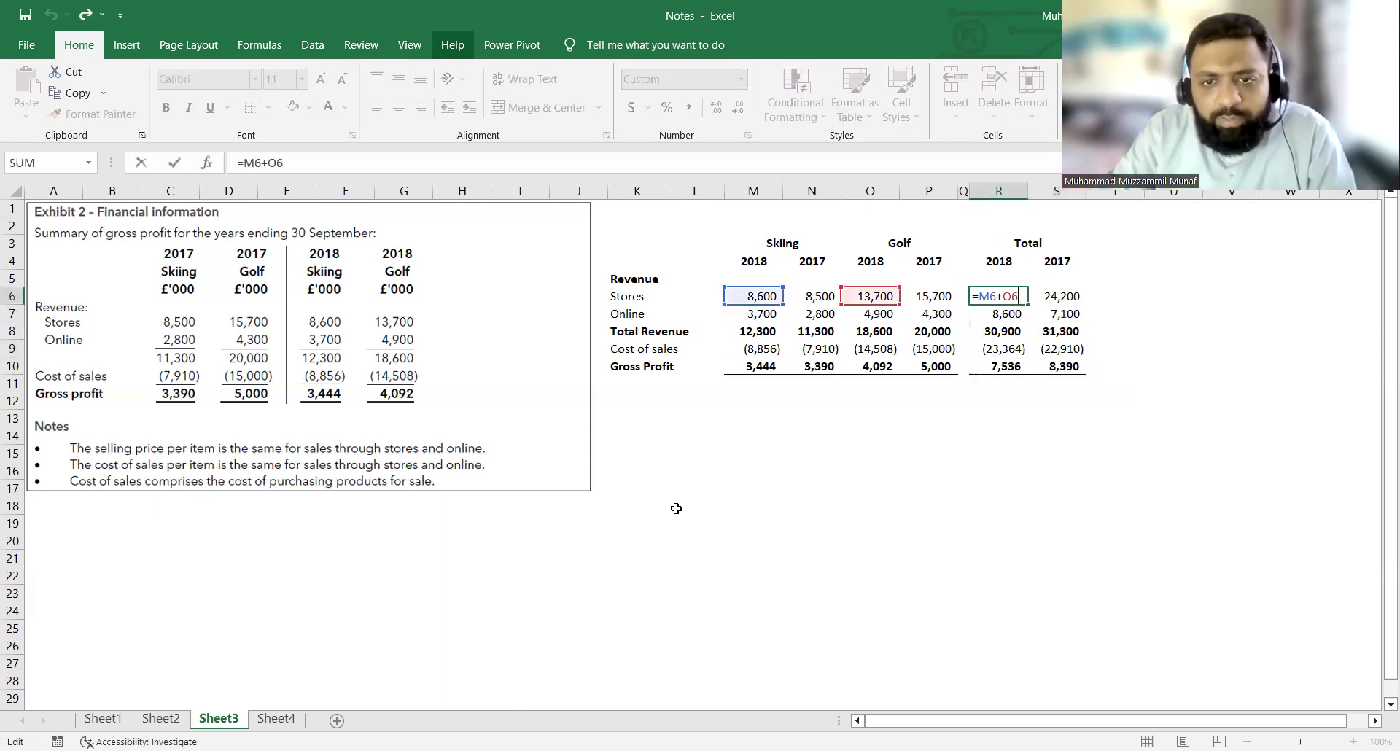
{"action": "key", "text": "Tab"}
{"action": "key", "text": "Left"}
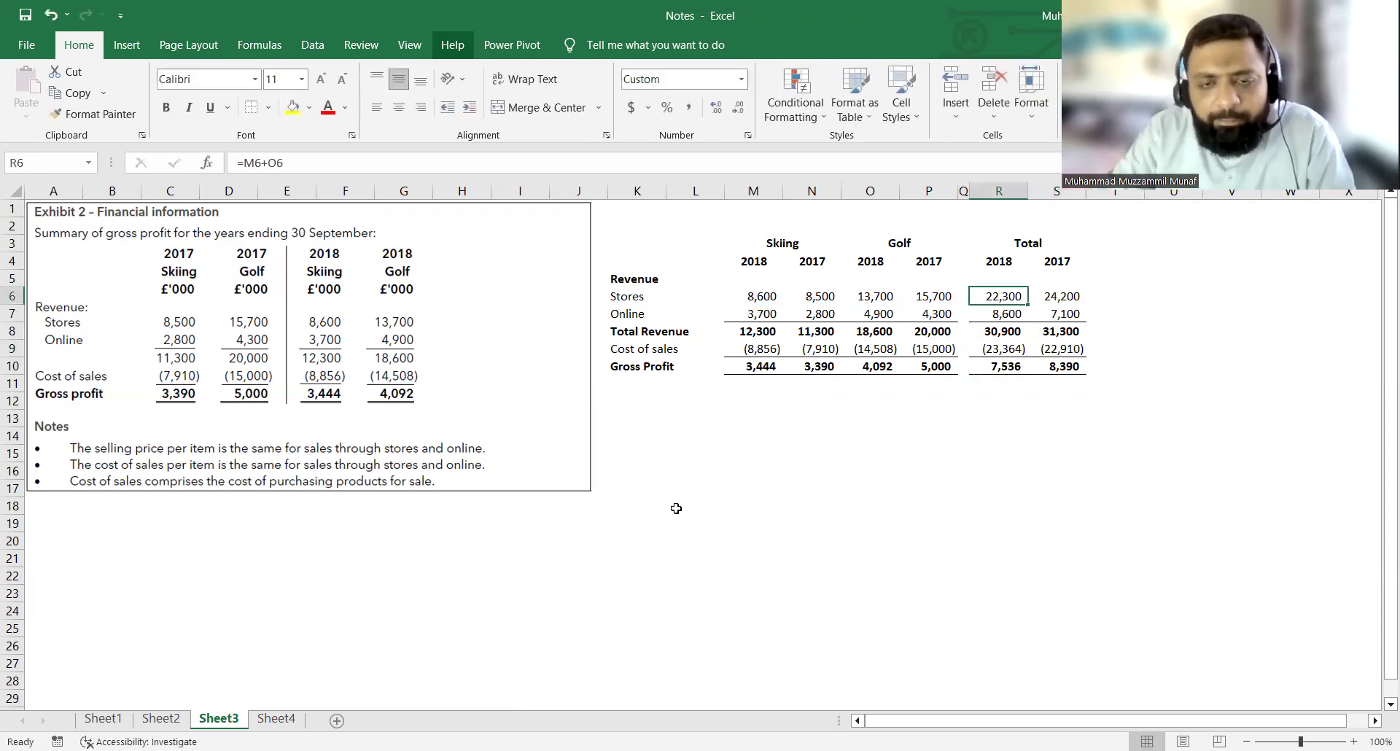
{"action": "key", "text": "F2"}
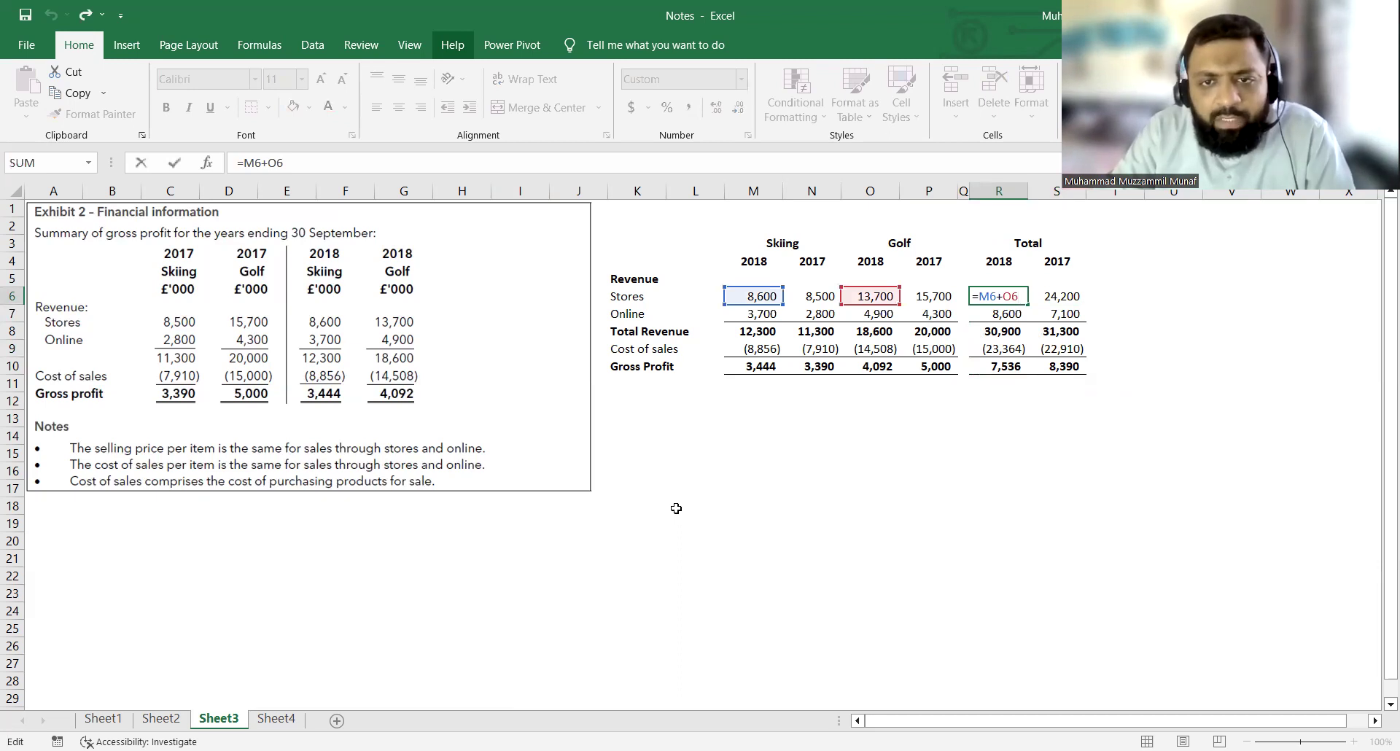
{"action": "key", "text": "Tab"}
{"action": "key", "text": "F2"}
{"action": "key", "text": "Escape"}
Copy the total 2017 heading's formatting to T4 and enter the heading "% change".
{"action": "key", "text": "Left"}
{"action": "key", "text": "Up"}
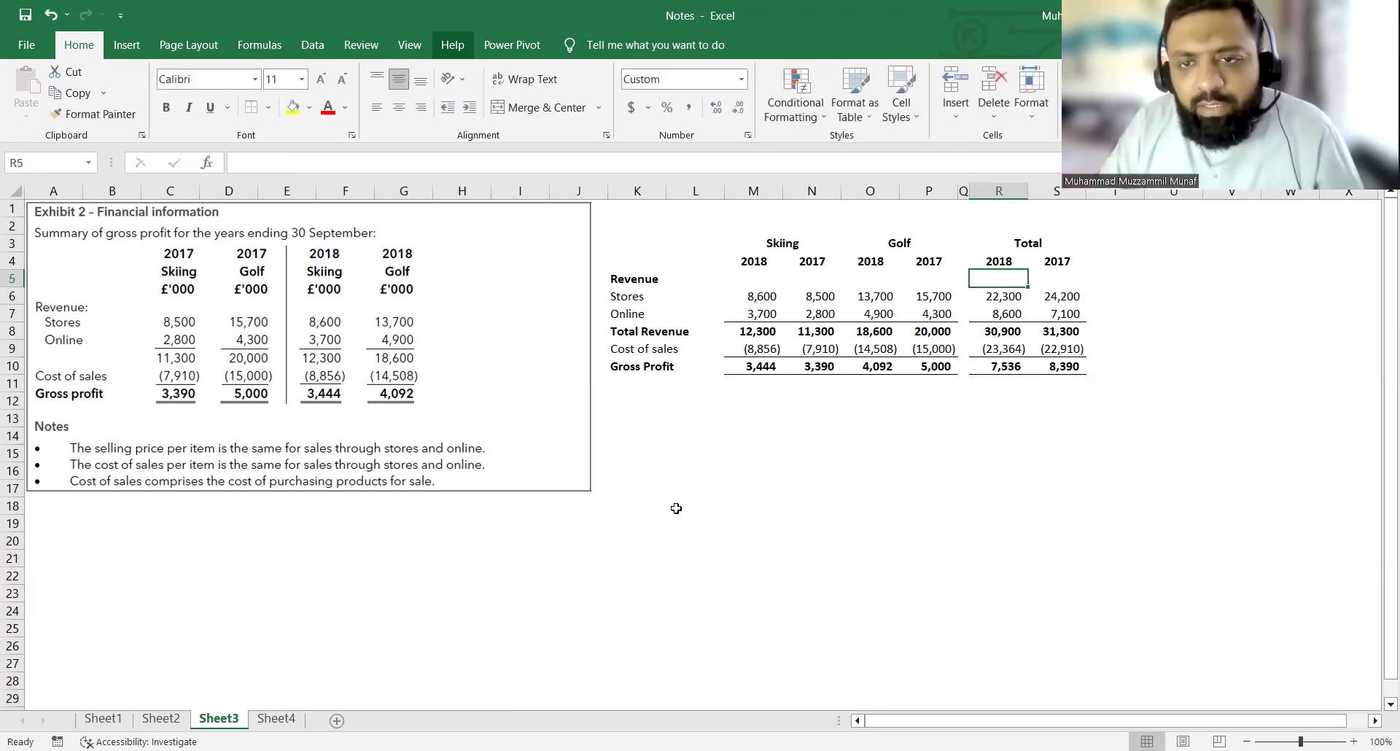
{"action": "key", "text": "Up"}
{"action": "key", "text": "Right"}
{"action": "key", "text": "ctrl+c"}
{"action": "key", "text": "Right"}
{"action": "key", "text": "Return"}
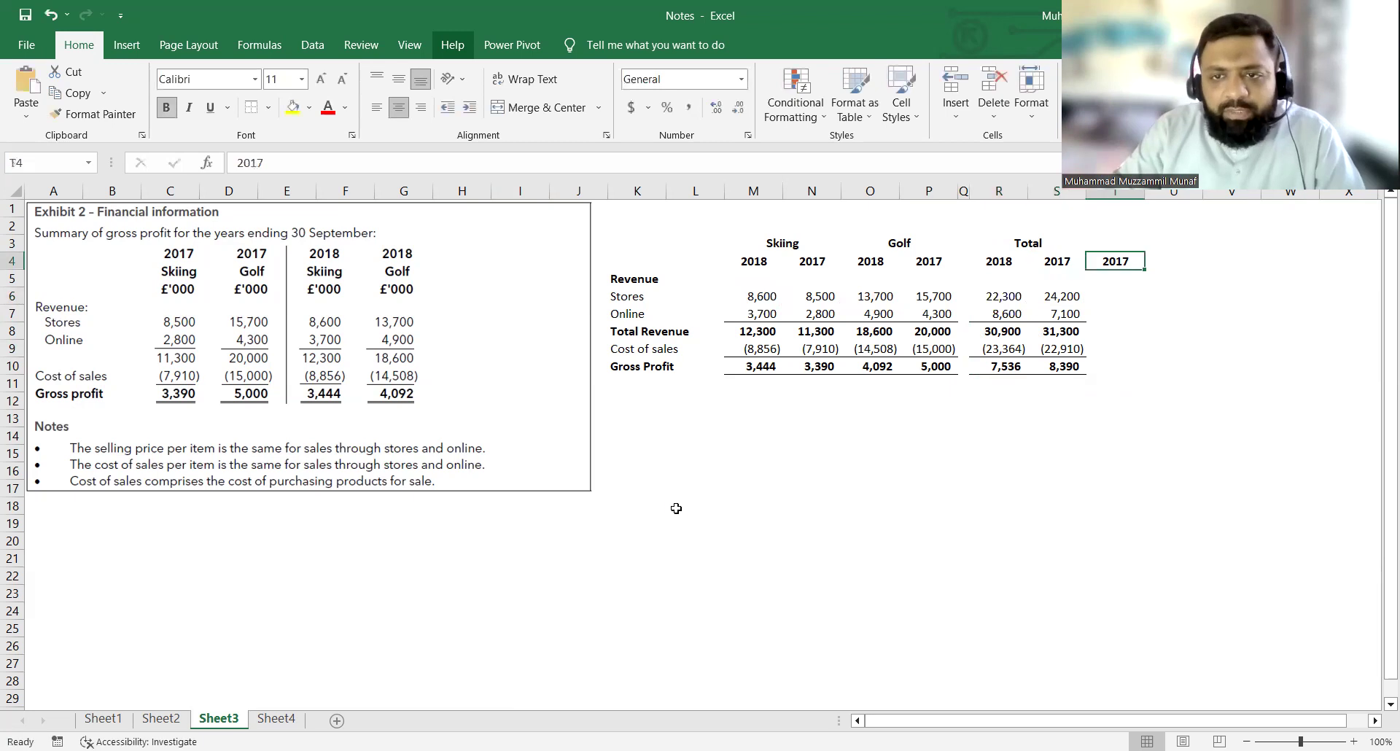
{"action": "type", "text": "% change"}
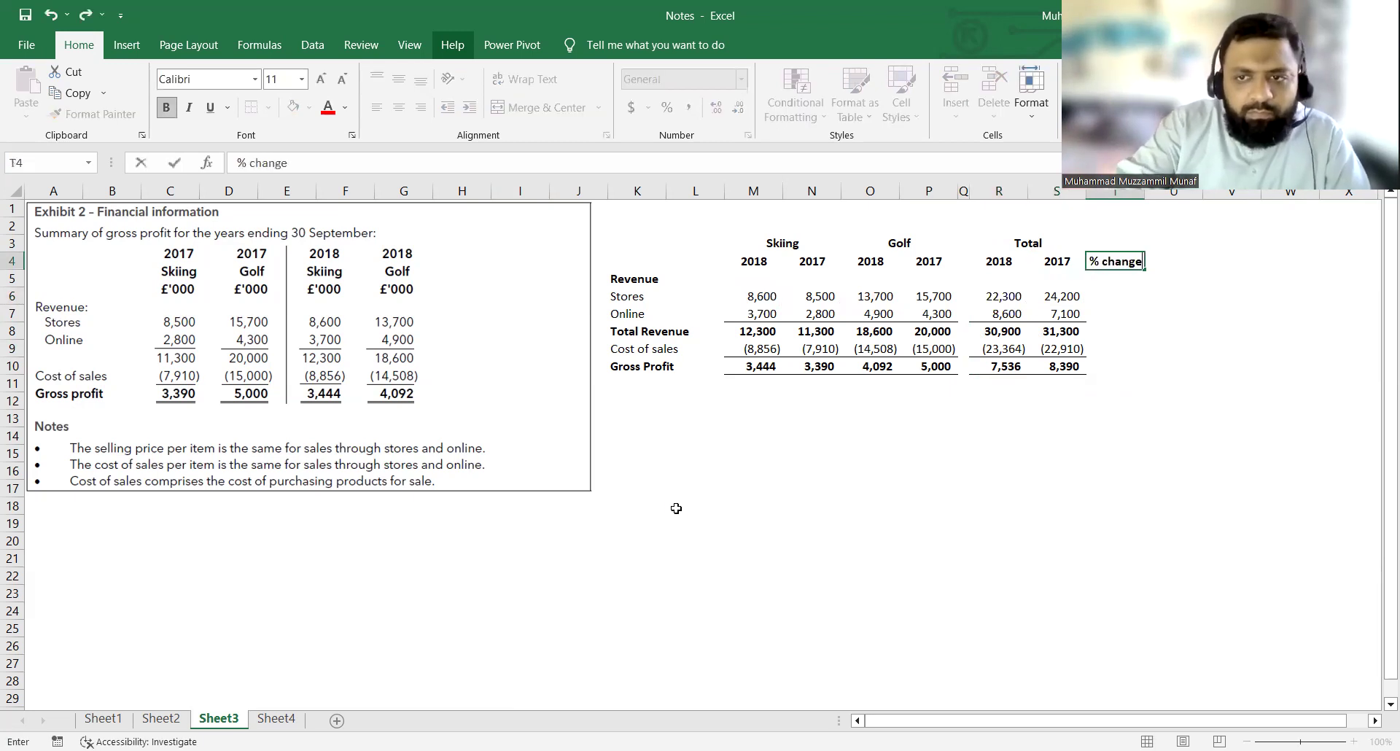
{"action": "key", "text": "Return"}
{"action": "key", "text": "Up"}
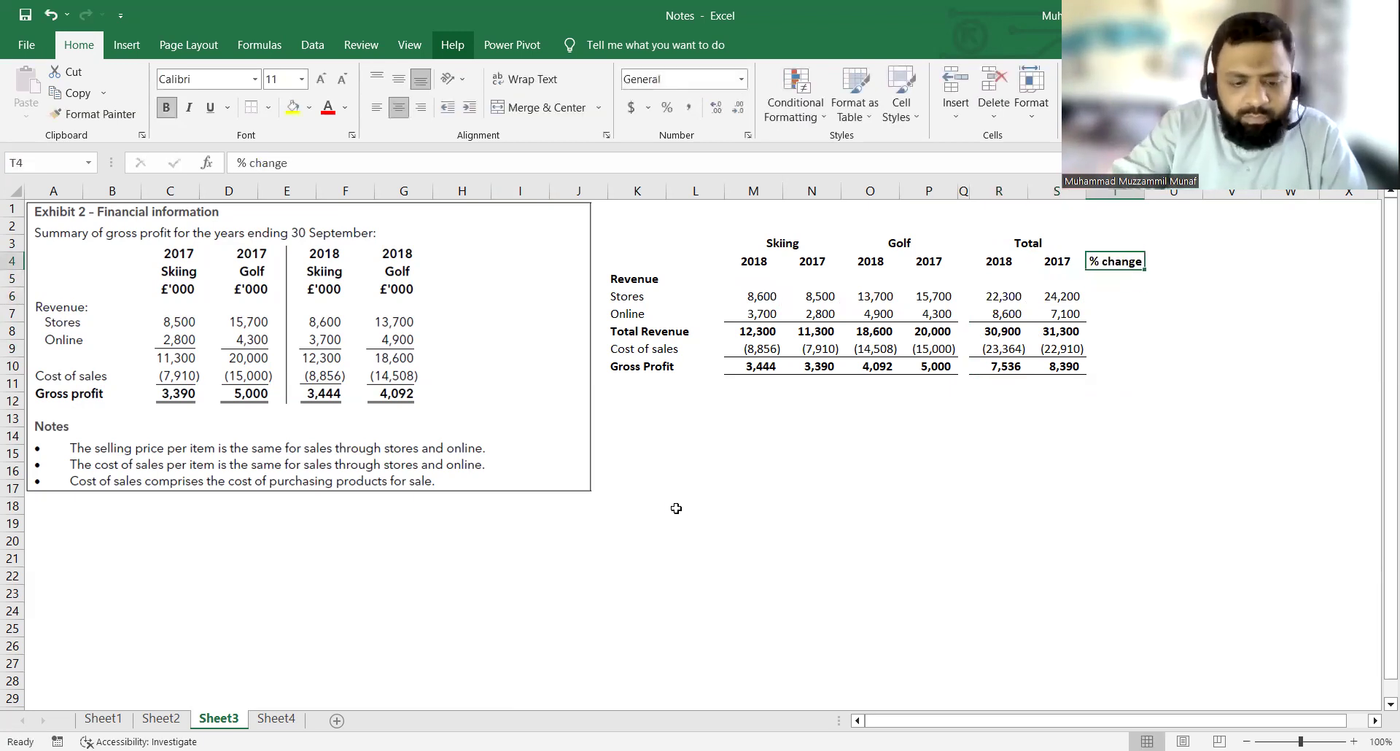
Replace the T4 heading with "change" and add a matching "%" heading in U4.
{"action": "type", "text": "change"}
{"action": "key", "text": "ctrl+Return"}
{"action": "key", "text": "ctrl+c"}
{"action": "key", "text": "Right"}
{"action": "key", "text": "Return"}
{"action": "type", "text": "%"}
{"action": "key", "text": "Return"}
Copy the 2017 total cells S6:S10 into the change and % columns, T6:T10 and U6:U10.
{"action": "key", "text": "Left"}
{"action": "key", "text": "Left"}
{"action": "key", "text": "Down"}
{"action": "key", "text": "ctrl+shift+Down"}
{"action": "key", "text": "ctrl+c"}
{"action": "key", "text": "Right"}
{"action": "key", "text": "ctrl+v"}
{"action": "key", "text": "Right"}
{"action": "key", "text": "ctrl+v"}
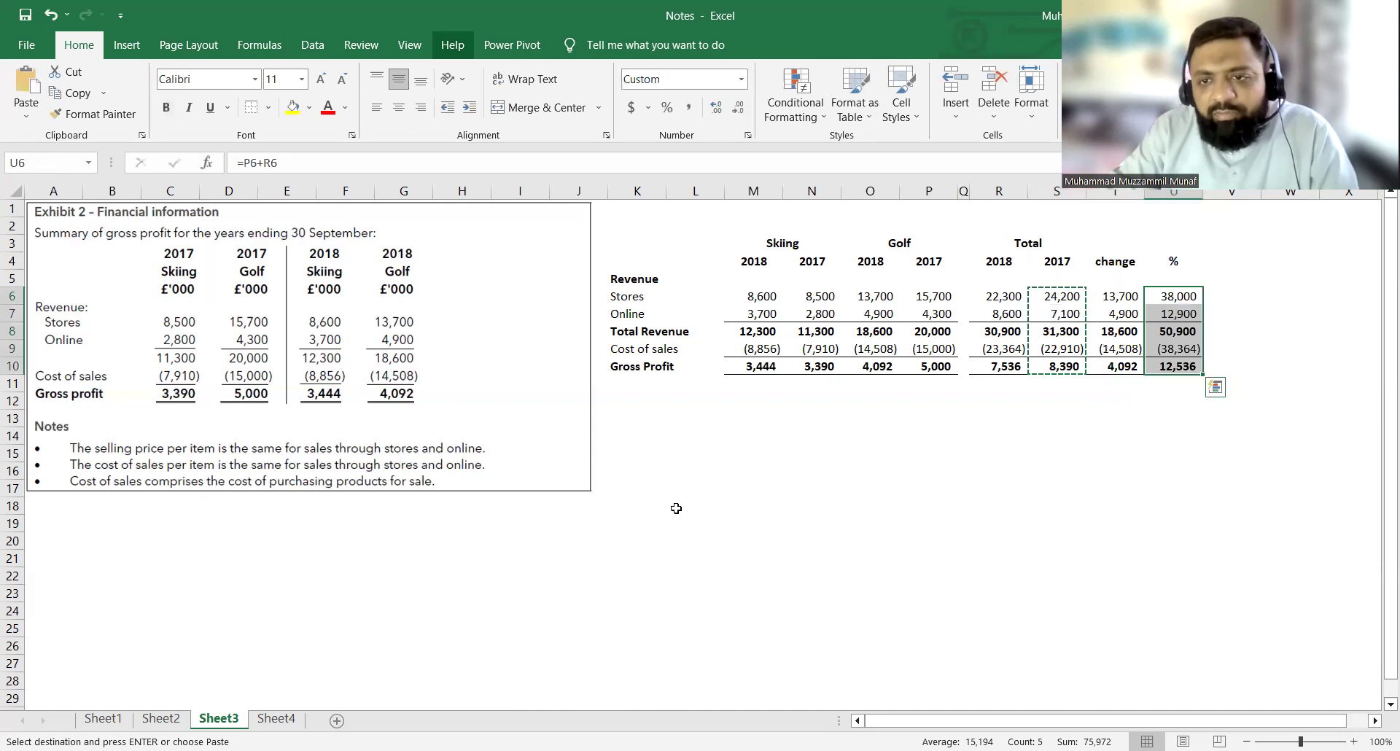
Calculate the Stores change in T6 with =R6/S6-1 and format it as a percentage without decimals.
{"action": "key", "text": "Left"}
{"action": "type", "text": "="}
{"action": "key", "text": "Left"}
{"action": "key", "text": "Left"}
{"action": "type", "text": "/"}
{"action": "key", "text": "Left"}
{"action": "type", "text": "-1"}
{"action": "key", "text": "ctrl+Return"}
{"action": "key", "text": "ctrl+shift+5"}
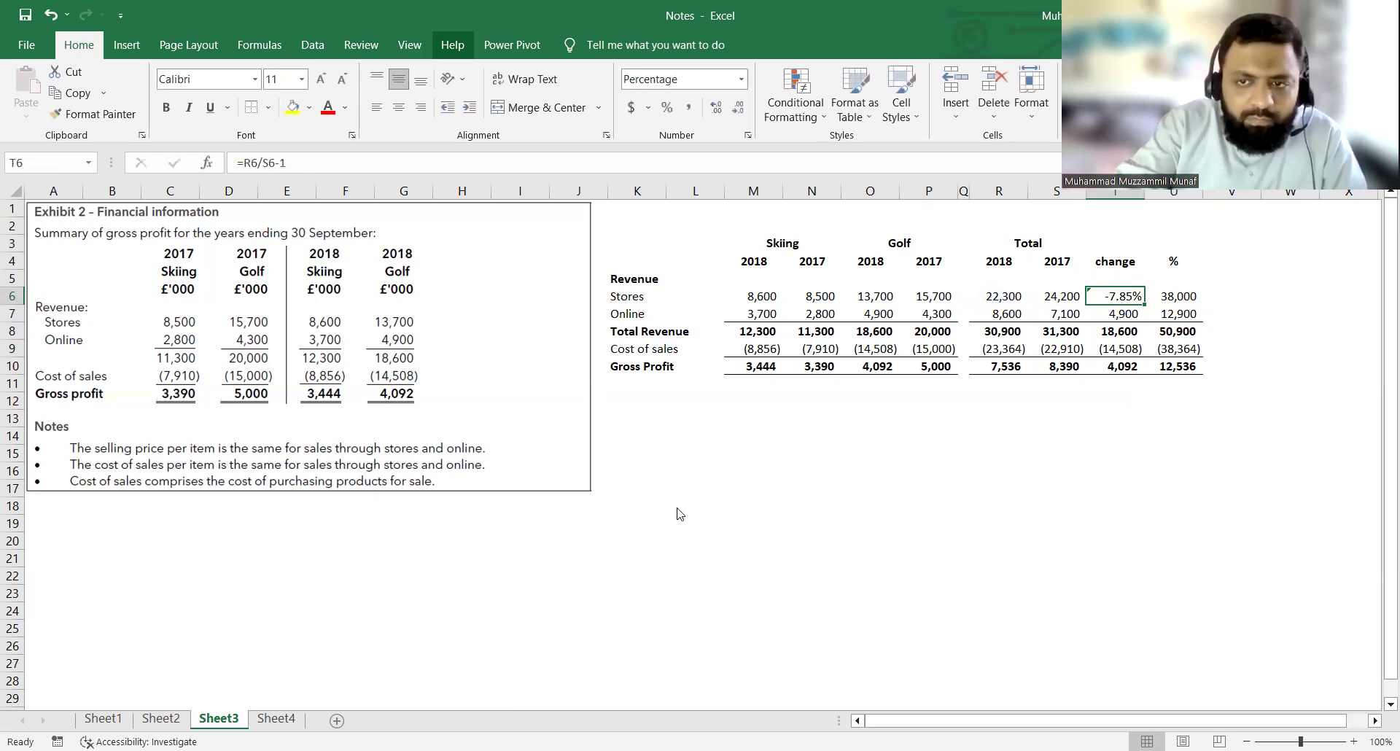
{"action": "key", "text": "ctrl+shift+5"}
Copy the Stores change formula from T6 to the Online row in T7.
{"action": "key", "text": "ctrl+c"}
{"action": "key", "text": "Down"}
{"action": "key", "text": "ctrl+v"}
{"action": "key", "text": "Down"}
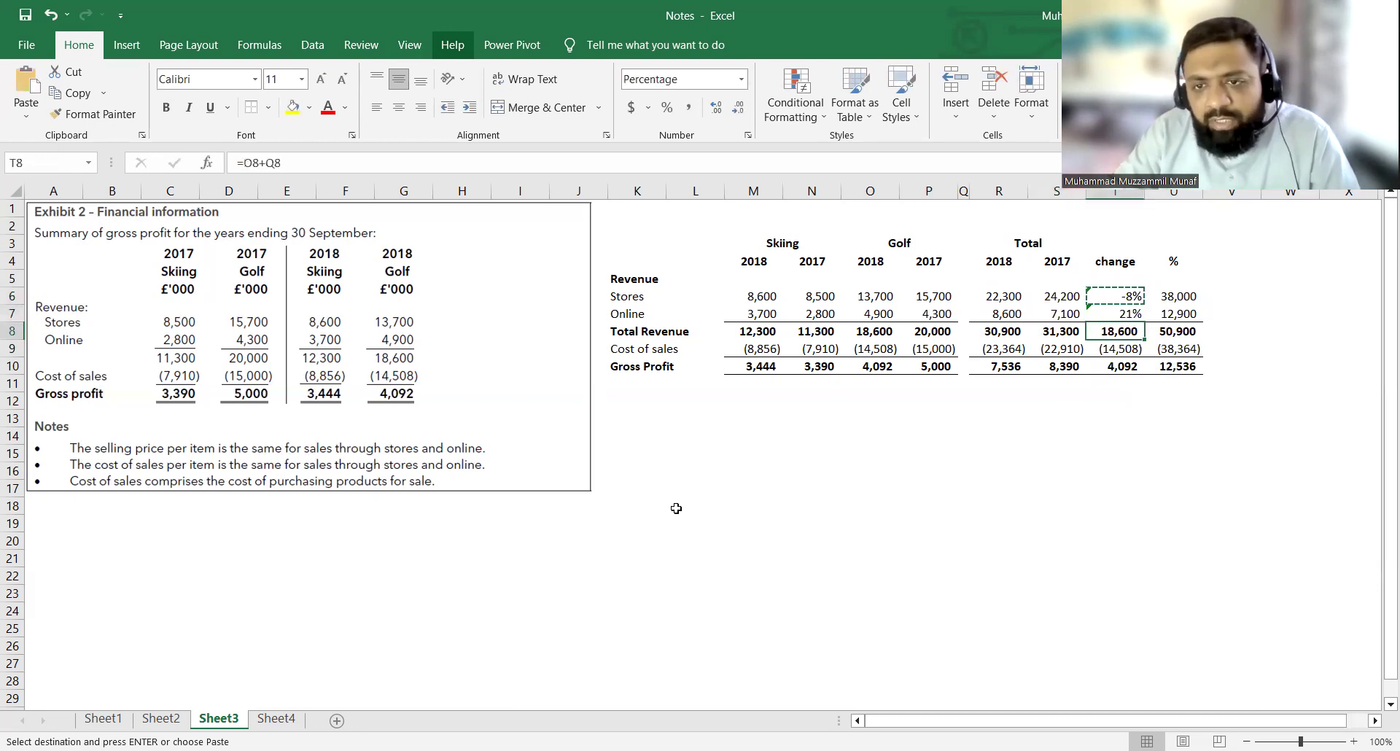
Paste the T6 change formula into the Total Revenue cell T8 with Paste Special and show it as a percentage without decimals.
{"action": "key", "text": "Escape"}
{"action": "key", "text": "Up"}
{"action": "key", "text": "Up"}
{"action": "key", "text": "Down"}
{"action": "key", "text": "Down"}
{"action": "key", "text": "Up"}
{"action": "key", "text": "Up"}
{"action": "key", "text": "ctrl+c"}
{"action": "key", "text": "Down"}
{"action": "key", "text": "Down"}
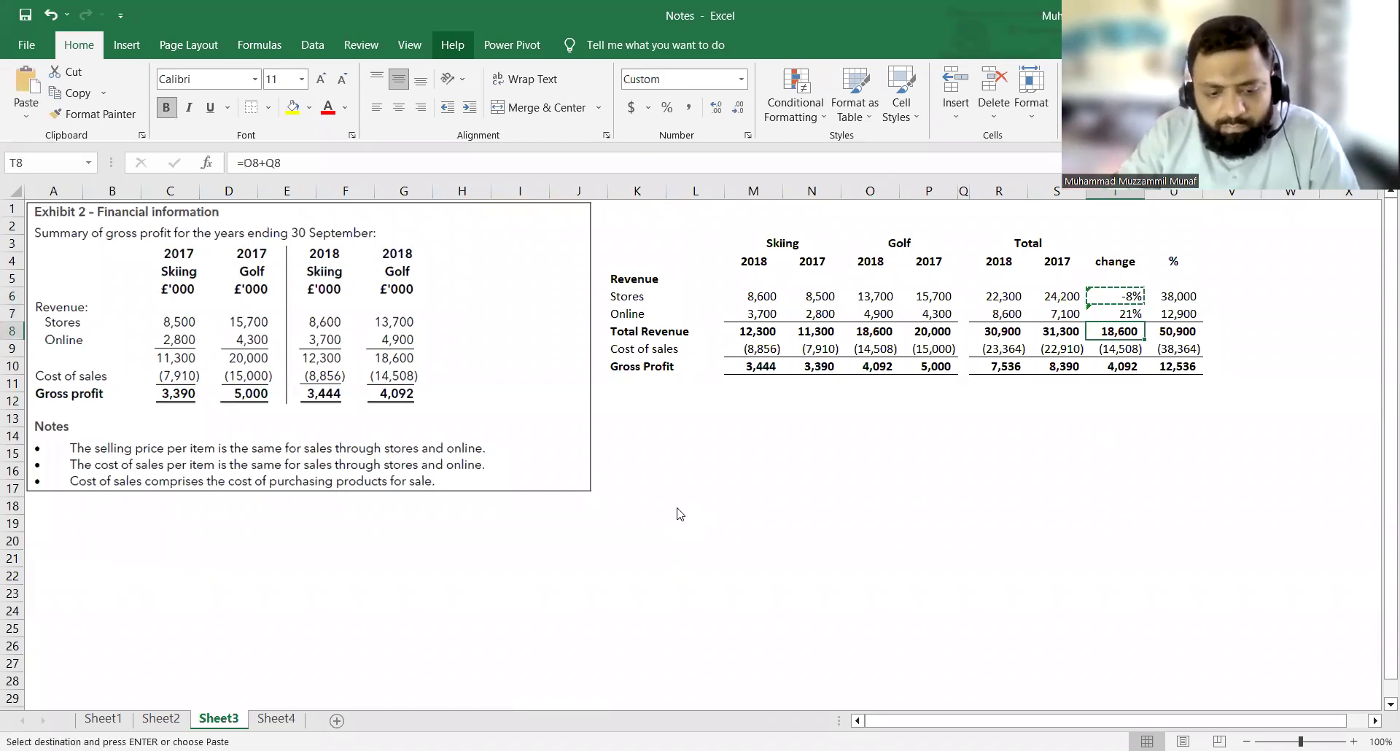
{"action": "key", "text": "ctrl+alt+v"}
{"action": "key", "text": "Return"}
{"action": "key", "text": "Escape"}
{"action": "key", "text": "alt+h"}
{"action": "key", "text": "9"}
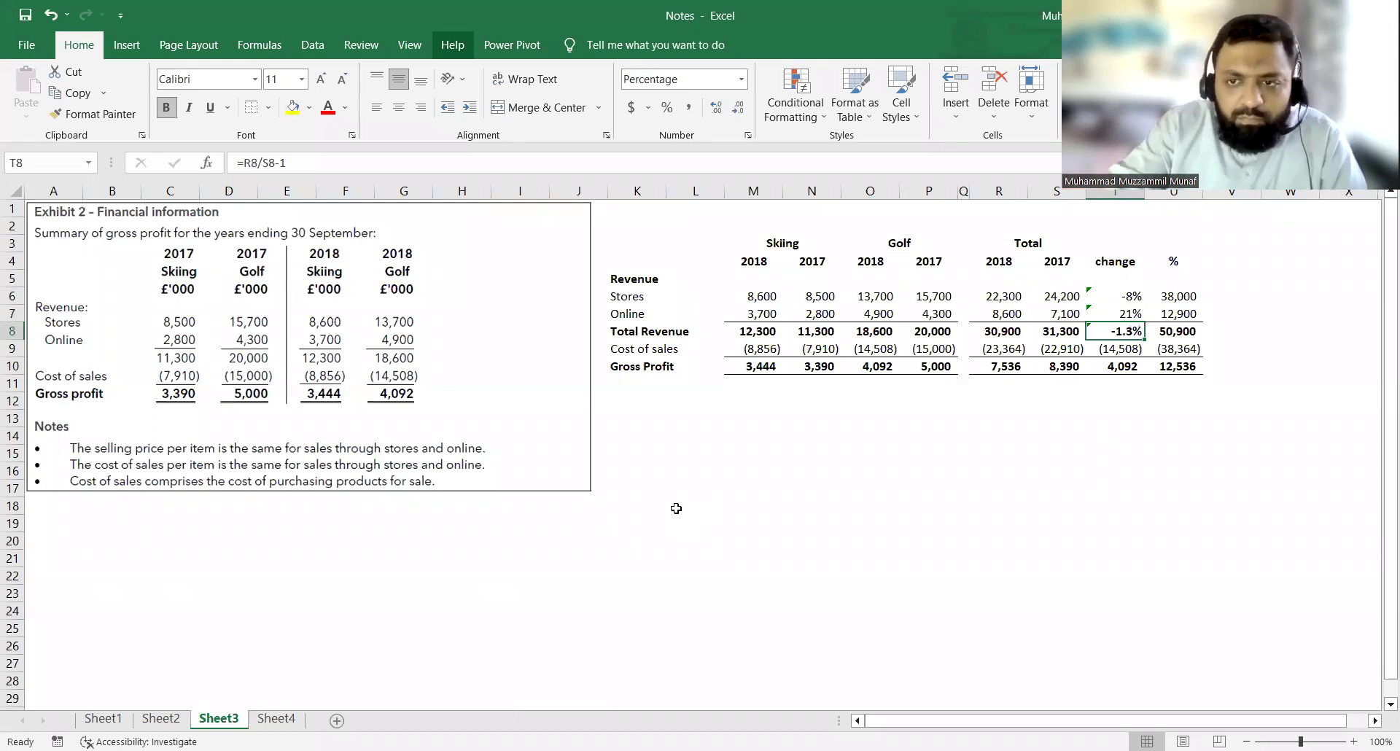
{"action": "key", "text": "alt+h"}
{"action": "key", "text": "9"}
Paste the Total Revenue change formula into the Cost of sales and Gross Profit rows, T9:T10.
{"action": "key", "text": "ctrl+c"}
{"action": "key", "text": "Down"}
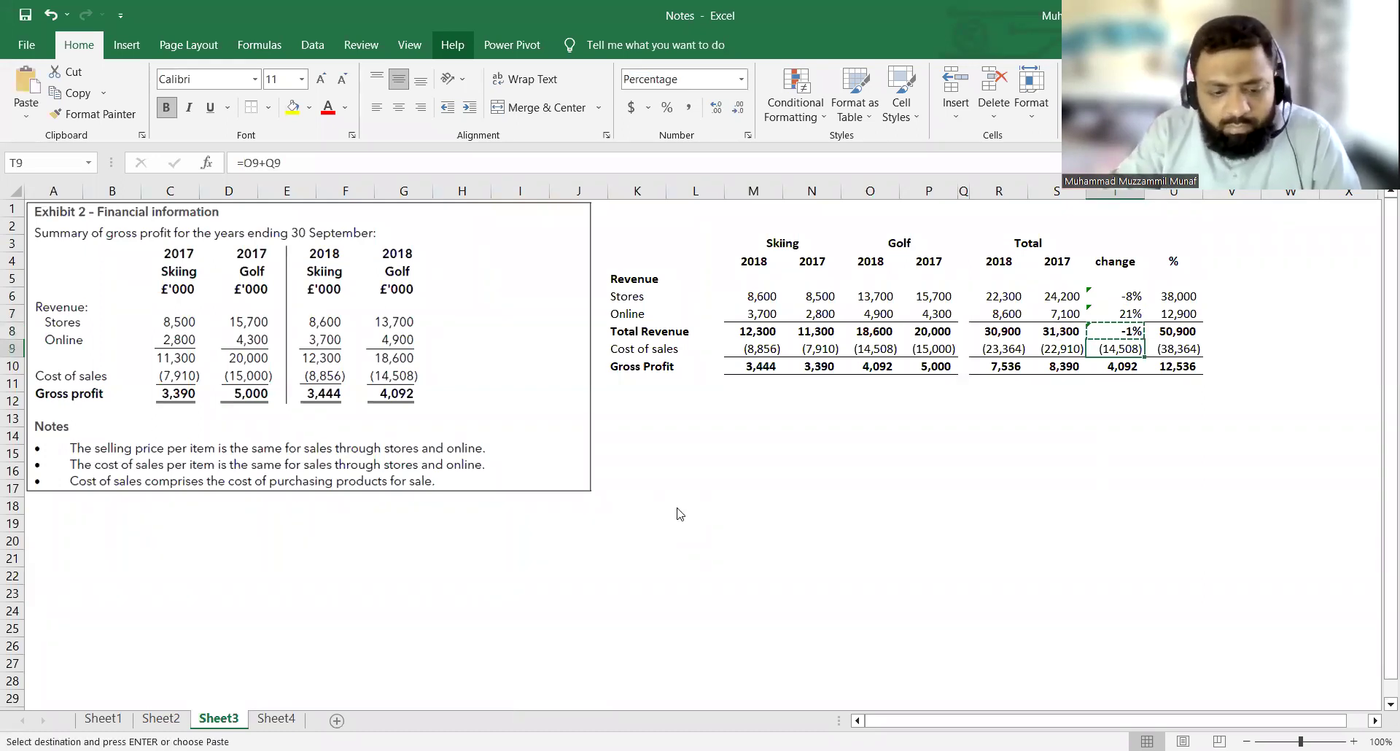
{"action": "key", "text": "shift+Down"}
{"action": "key", "text": "ctrl+v"}
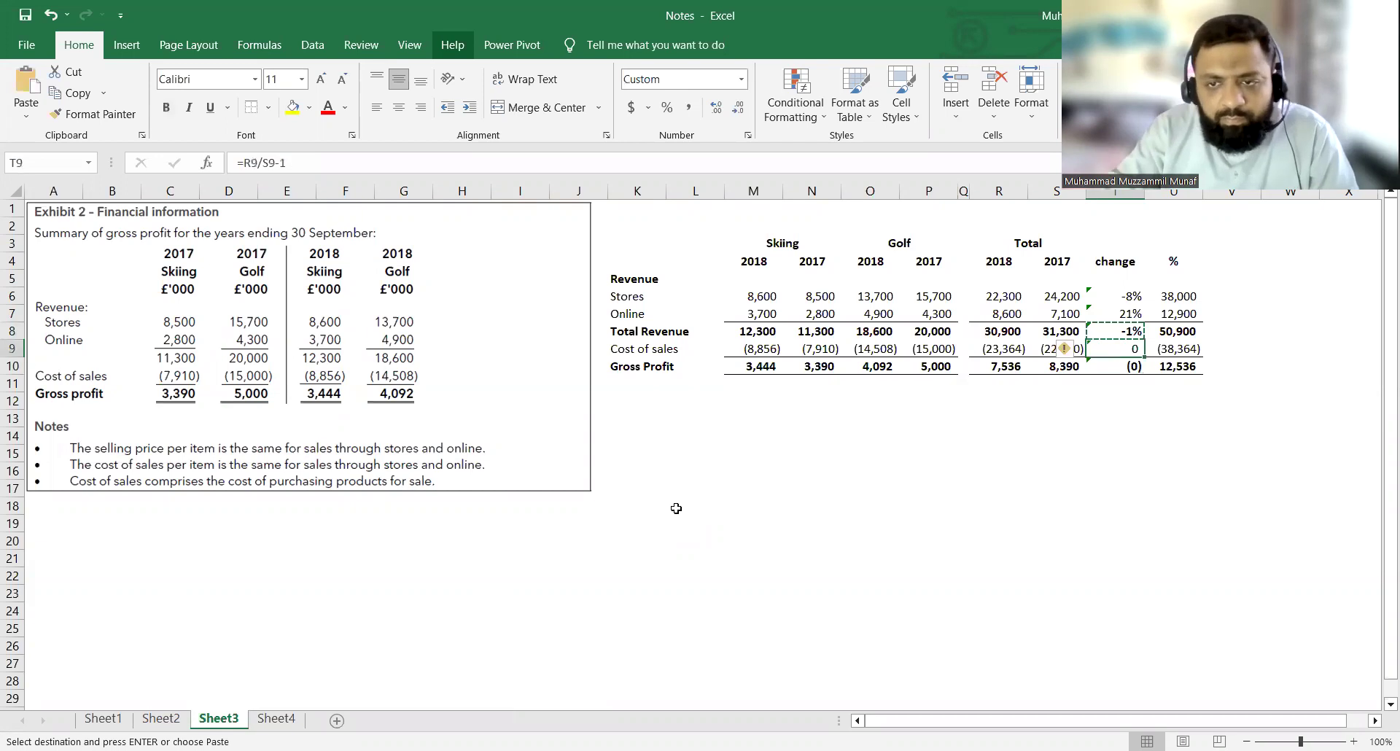
Format the Cost of sales and Gross Profit changes in T9 and T10 as percentages without decimals.
{"action": "key", "text": "alt+h"}
{"action": "key", "text": "p"}
{"action": "key", "text": "alt+h"}
{"action": "key", "text": "0"}
{"action": "key", "text": "alt+h"}
{"action": "key", "text": "9"}
{"action": "key", "text": "Down"}
{"action": "key", "text": "alt+h"}
{"action": "key", "text": "p"}
{"action": "key", "text": "alt+h"}
{"action": "key", "text": "0"}
{"action": "key", "text": "alt+h"}
{"action": "key", "text": "0"}
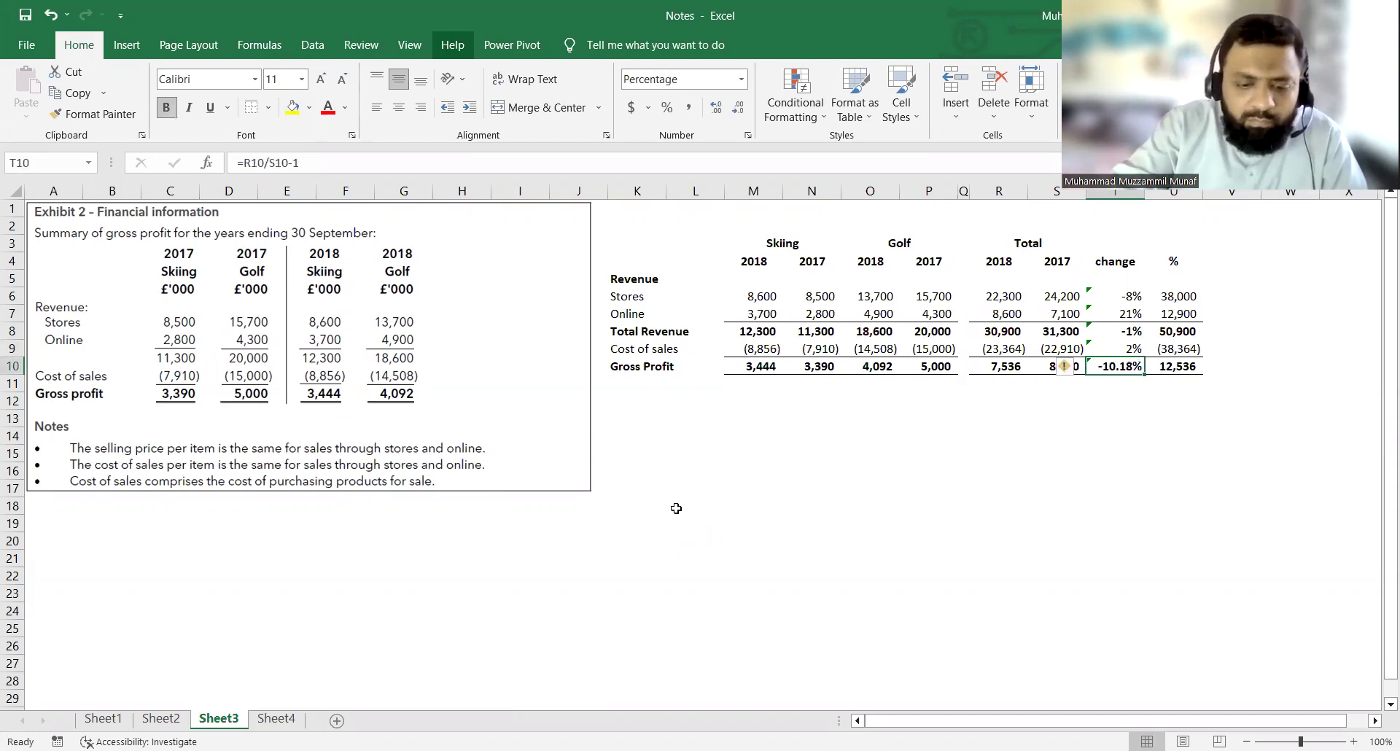
{"action": "key", "text": "alt+h"}
{"action": "key", "text": "9"}
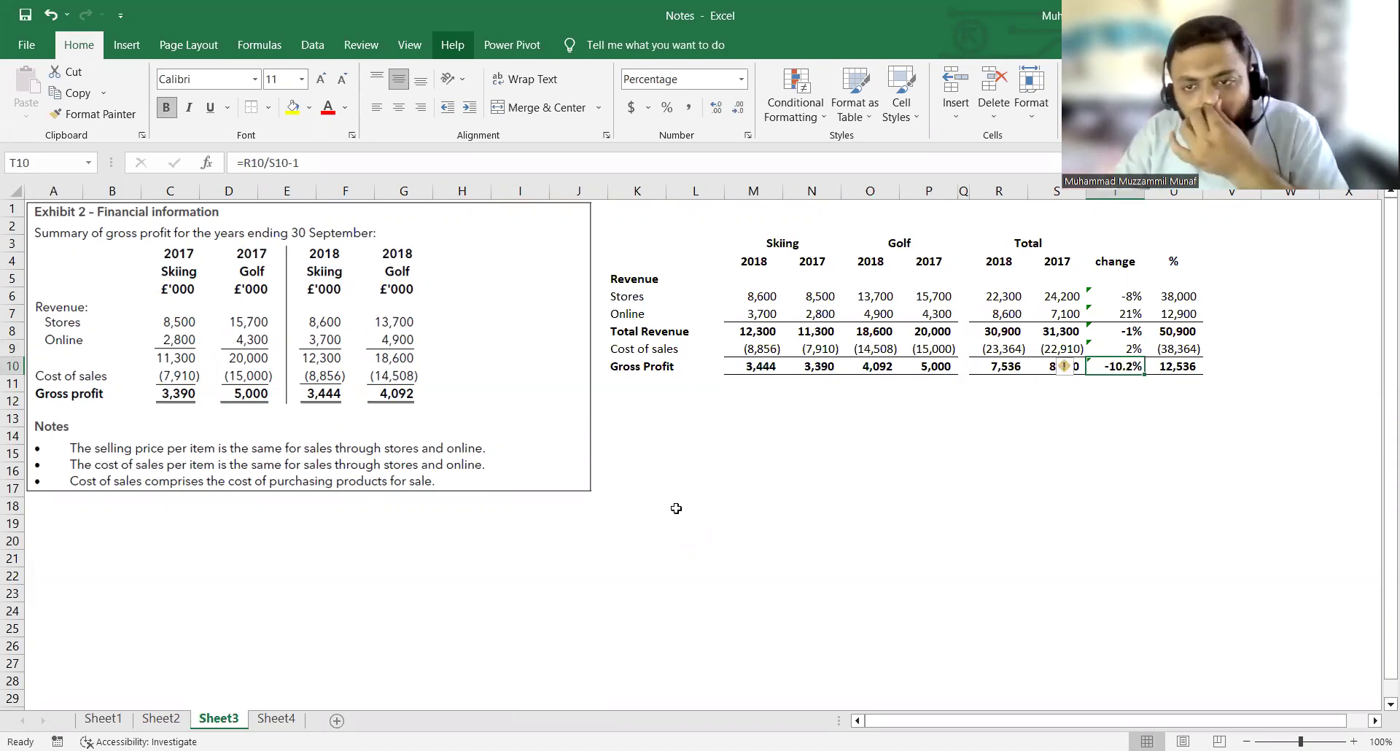
{"action": "key", "text": "alt+h"}
{"action": "key", "text": "9"}
Insert a blank column before the change column and autofit its width.
{"action": "key", "text": "Up"}
{"action": "key", "text": "Up"}
{"action": "key", "text": "Up"}
{"action": "key", "text": "Up"}
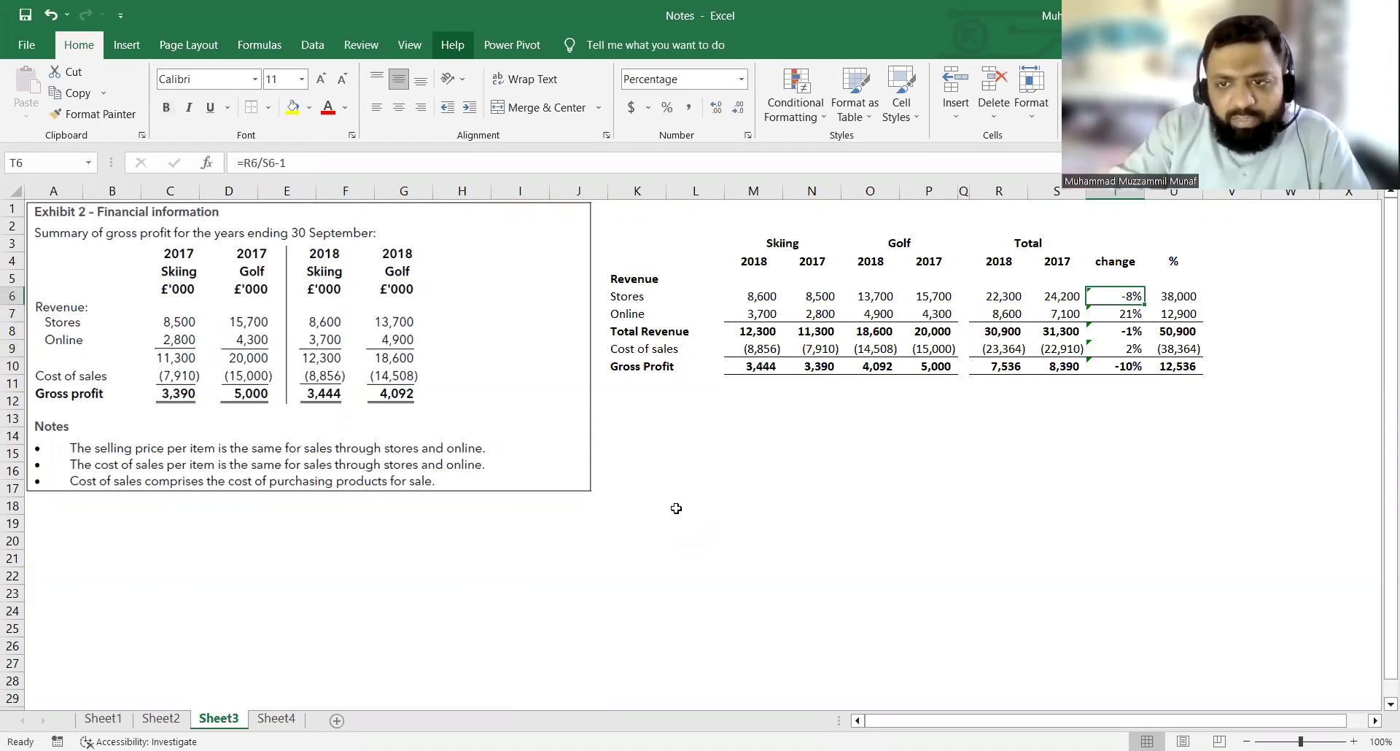
{"action": "key", "text": "ctrl+space"}
{"action": "key", "text": "ctrl+shift+plus"}
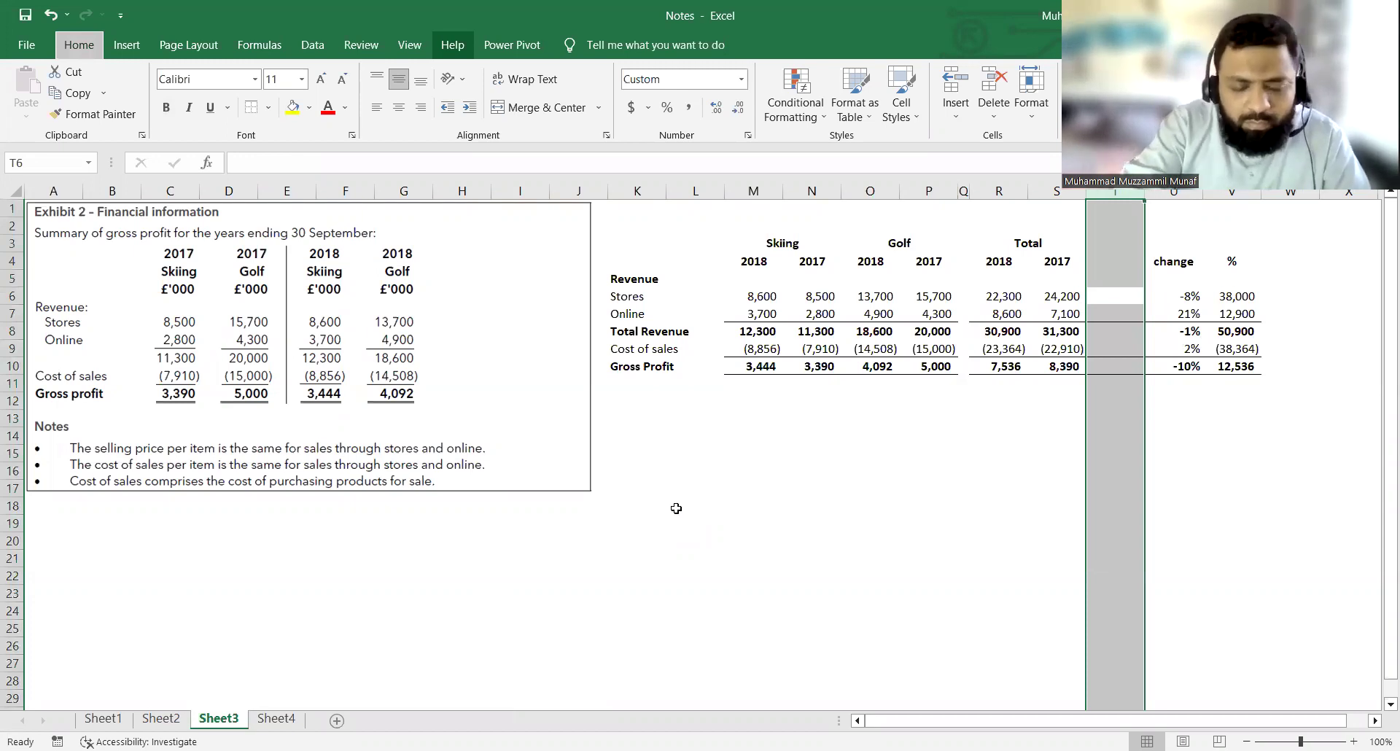
{"action": "key", "text": "alt+h"}
{"action": "key", "text": "o"}
{"action": "key", "text": "i"}
Edit the change column's heading to read "change %".
{"action": "key", "text": "Right"}
{"action": "key", "text": "Up"}
{"action": "key", "text": "Up"}
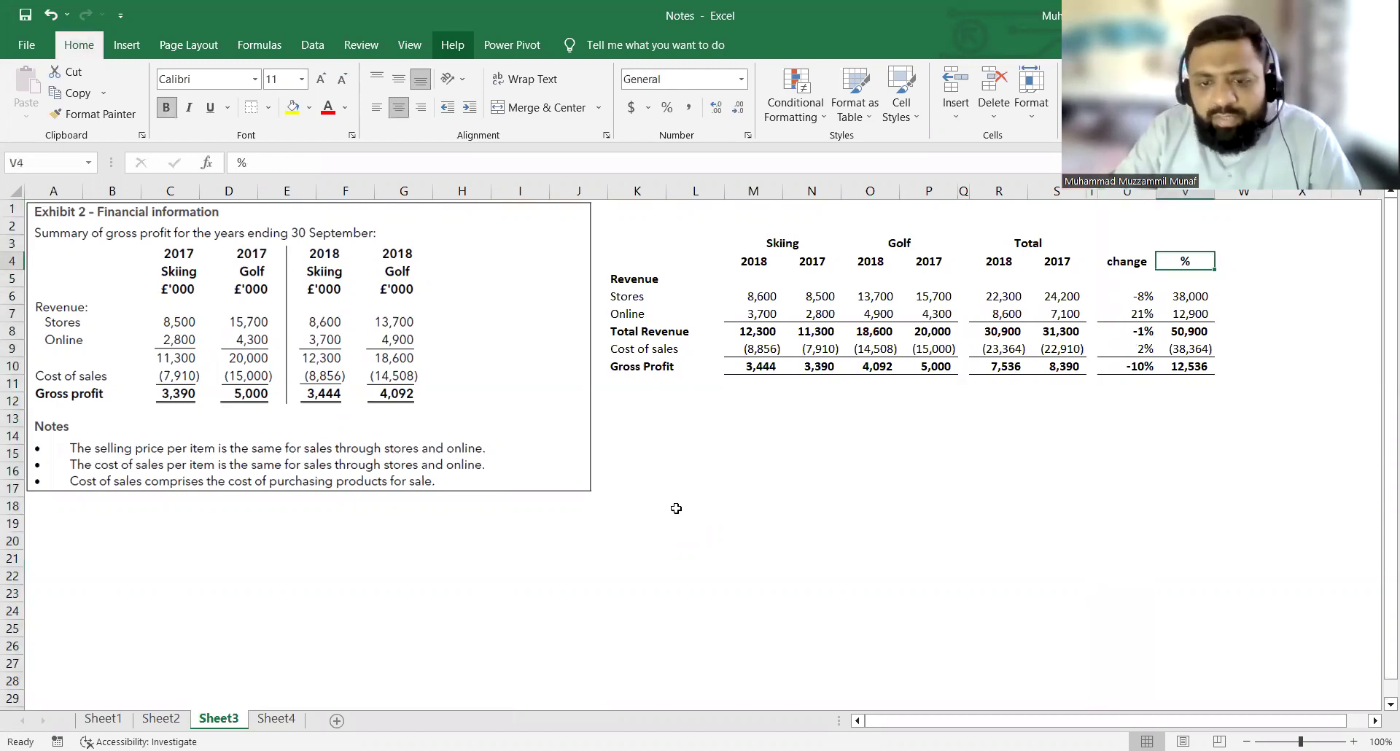
{"action": "key", "text": "F2"}
{"action": "type", "text": "%"}
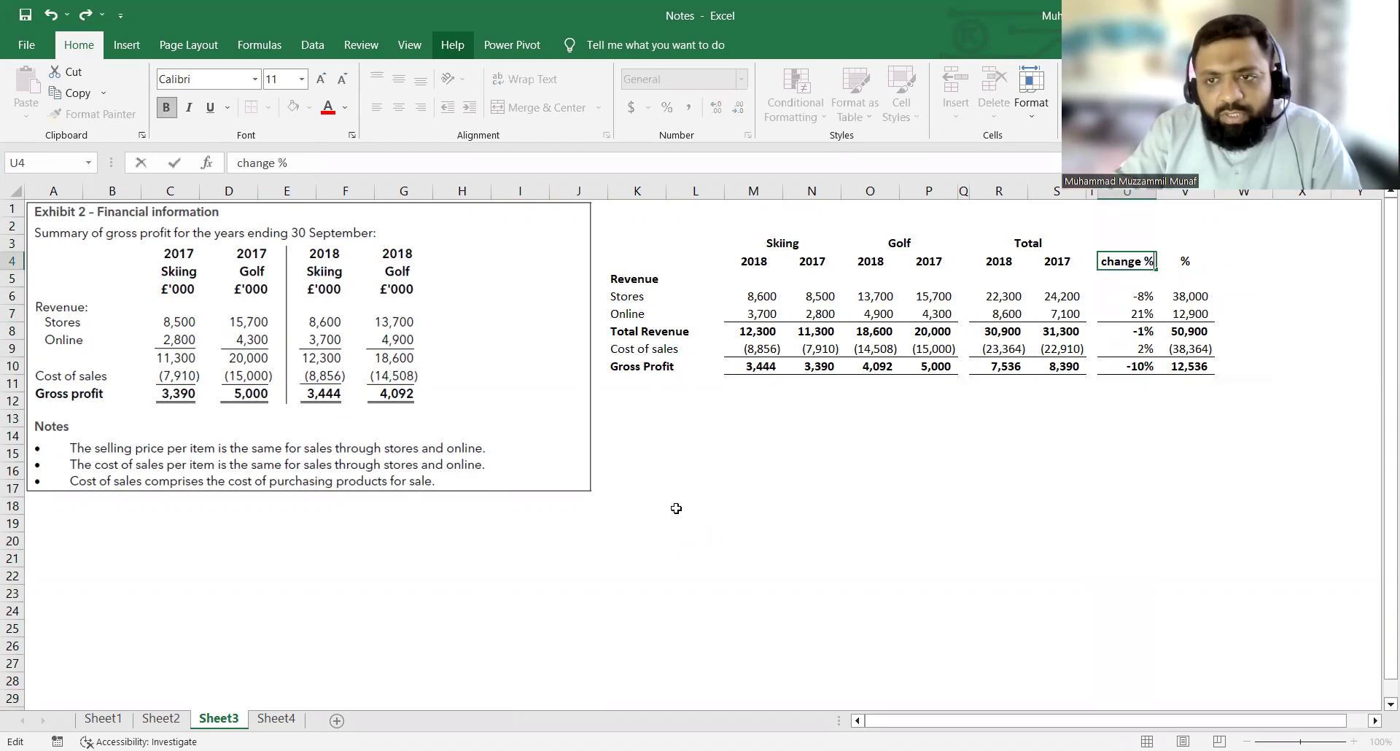
{"action": "key", "text": "ctrl+Return"}
Delete the surplus % column and the blank column before the change % column.
{"action": "key", "text": "Down"}
{"action": "key", "text": "Right"}
{"action": "key", "text": "ctrl+space"}
{"action": "key", "text": "ctrl+minus"}
{"action": "key", "text": "Left"}
{"action": "key", "text": "Left"}
{"action": "key", "text": "ctrl+space"}
{"action": "key", "text": "ctrl+minus"}
Review the change % figures for Stores, Online and Total Revenue.
{"action": "key", "text": "Left"}
{"action": "key", "text": "Right"}
{"action": "key", "text": "Right"}
{"action": "key", "text": "Down"}
{"action": "key", "text": "Down"}
{"action": "key", "text": "Down"}
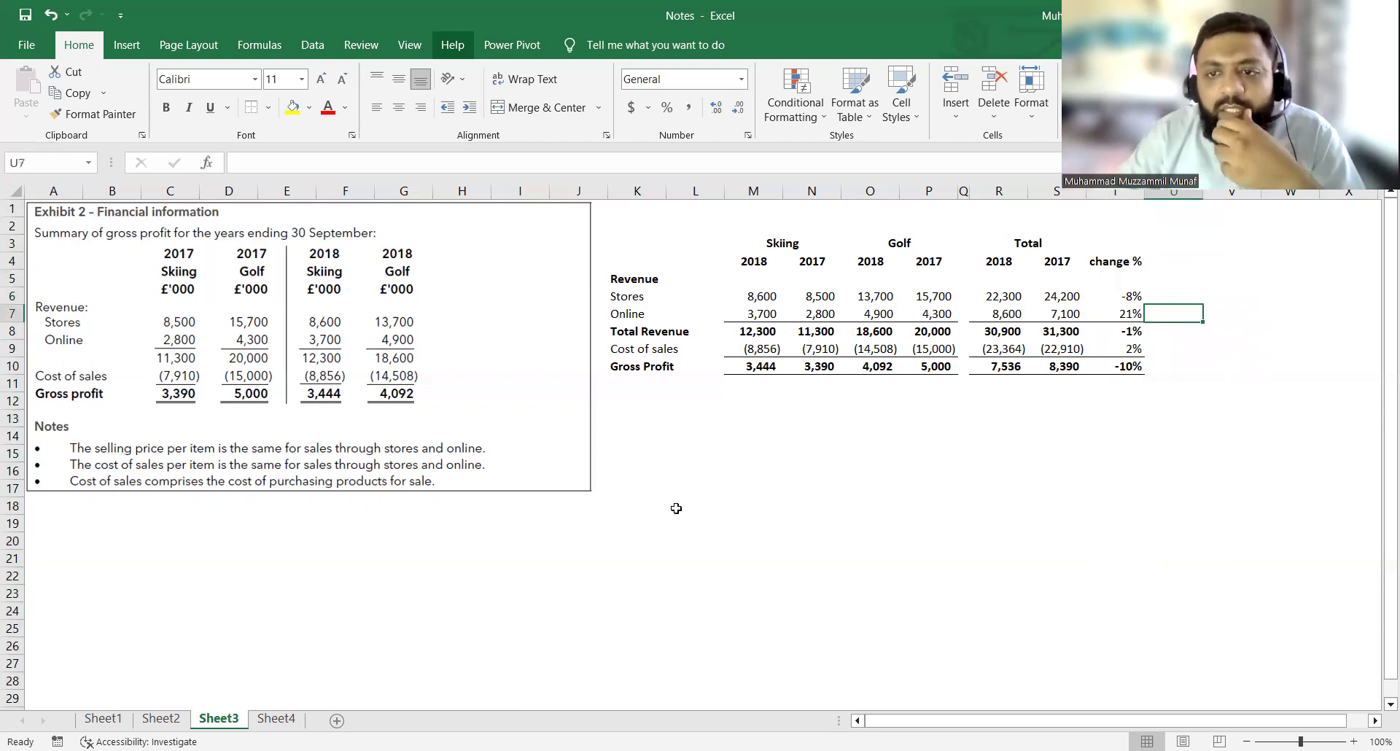
{"action": "key", "text": "Left"}
{"action": "key", "text": "Up"}
{"action": "key", "text": "Up"}
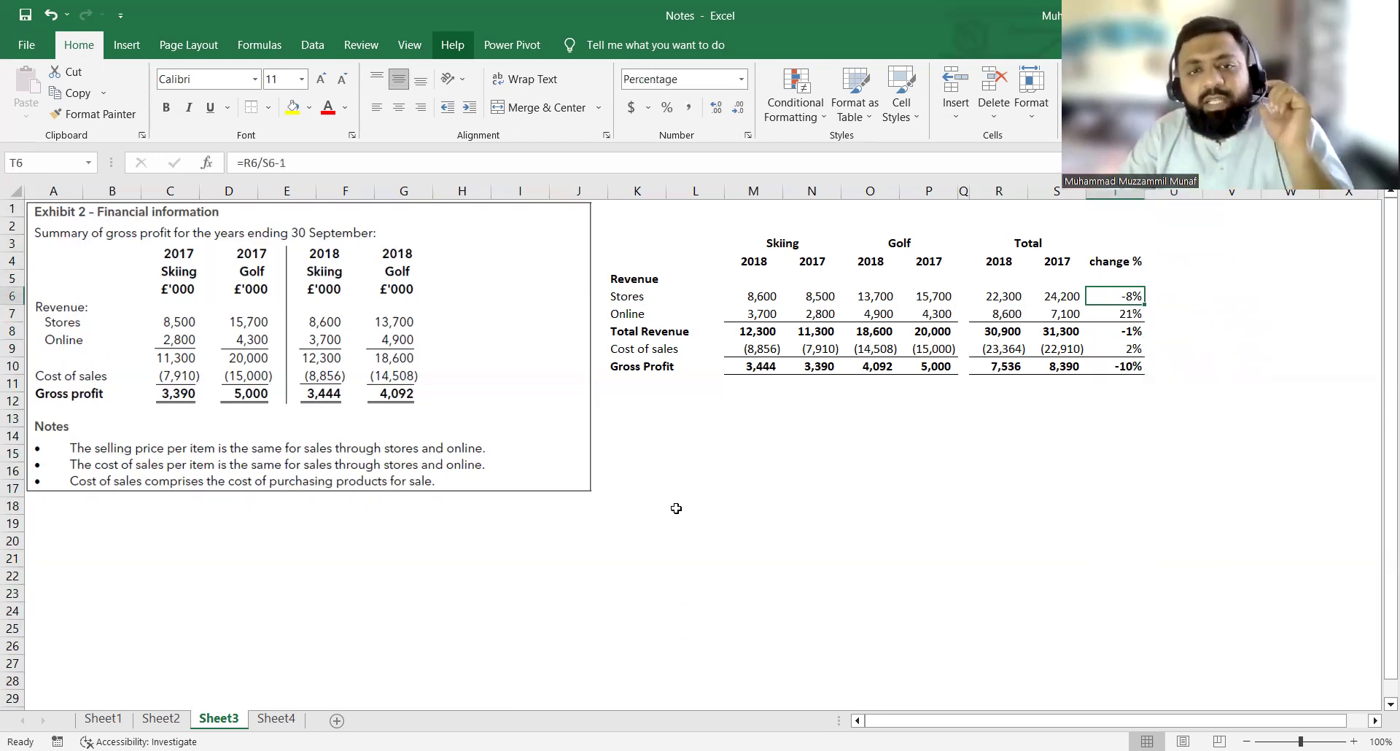
{"action": "key", "text": "Down"}
{"action": "key", "text": "Down"}
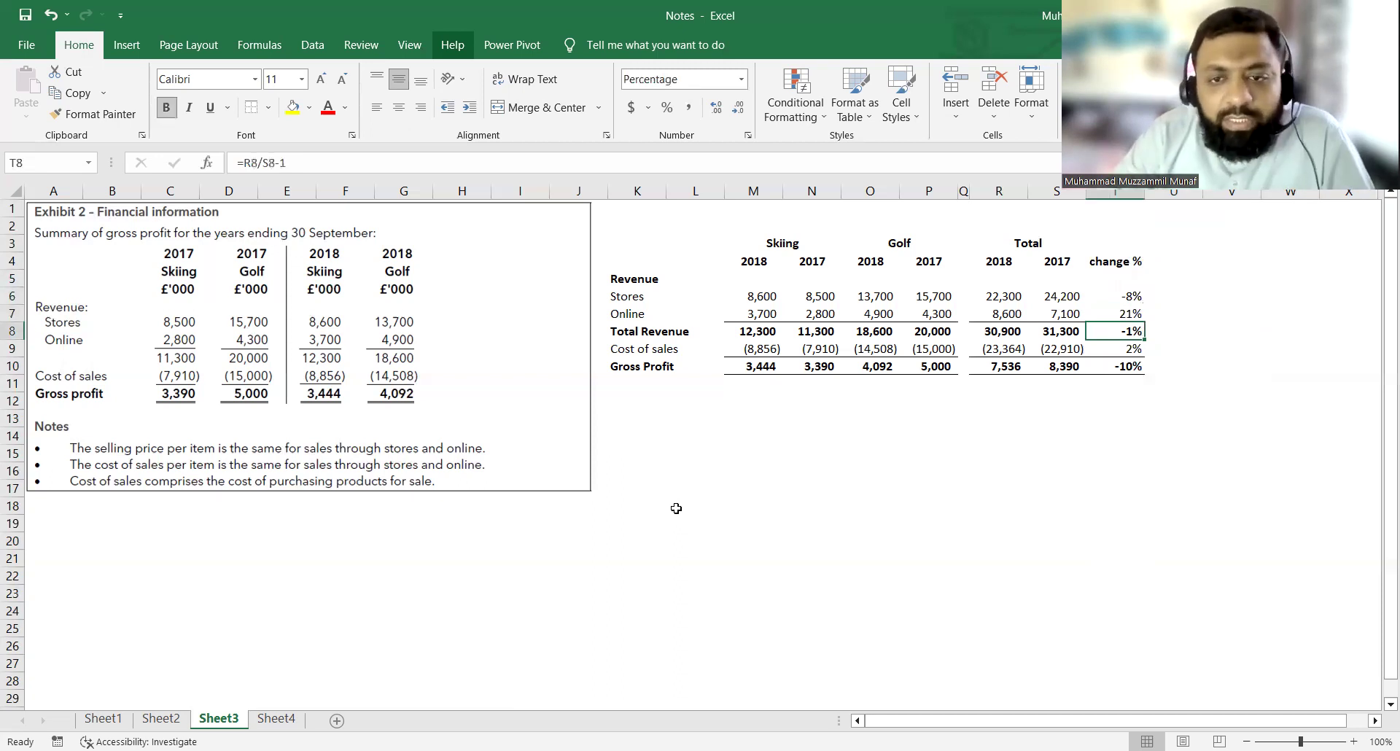
Inspect the Total Revenue formulas in R8 and S8 and the change formulas for Cost of sales and Gross Profit.
{"action": "key", "text": "Left"}
{"action": "key", "text": "Left"}
{"action": "key", "text": "F2"}
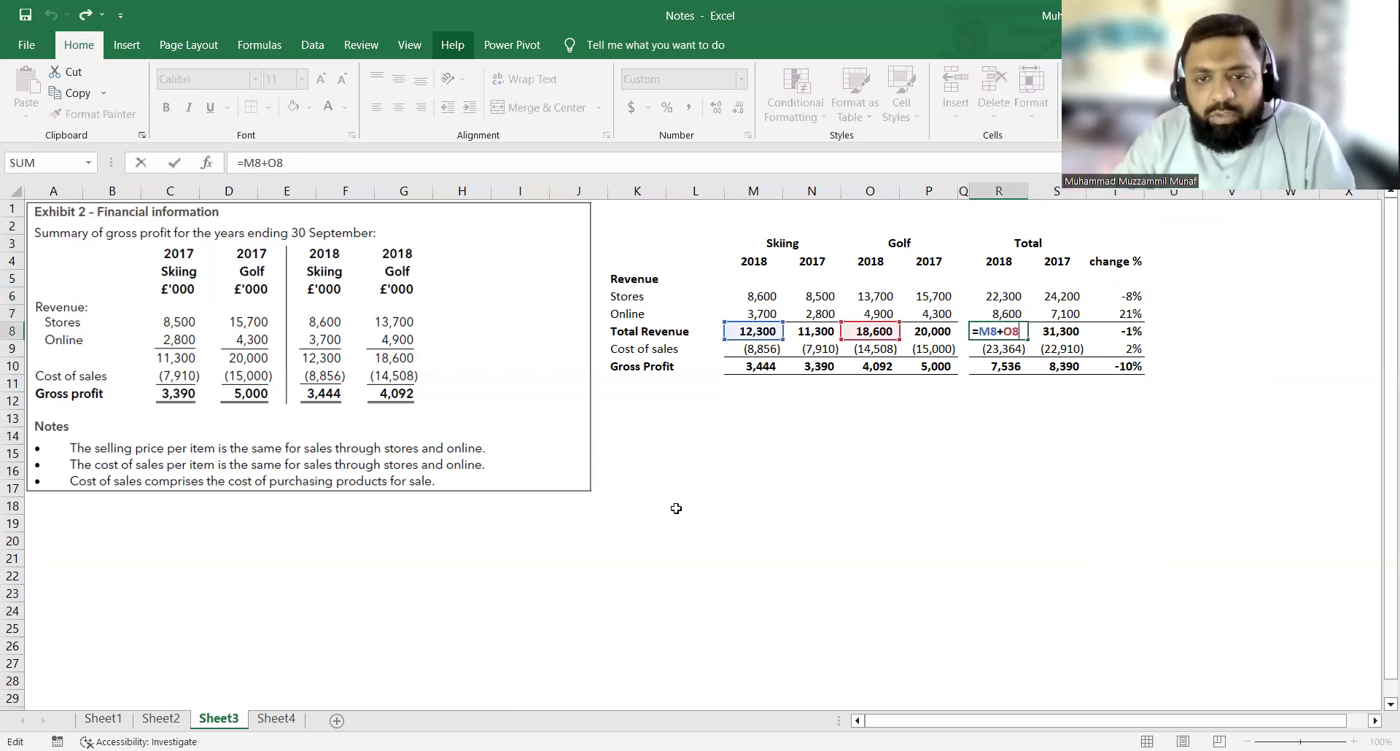
{"action": "key", "text": "Escape"}
{"action": "key", "text": "Right"}
{"action": "key", "text": "F2"}
{"action": "key", "text": "Escape"}
{"action": "key", "text": "Escape"}
{"action": "key", "text": "Right"}
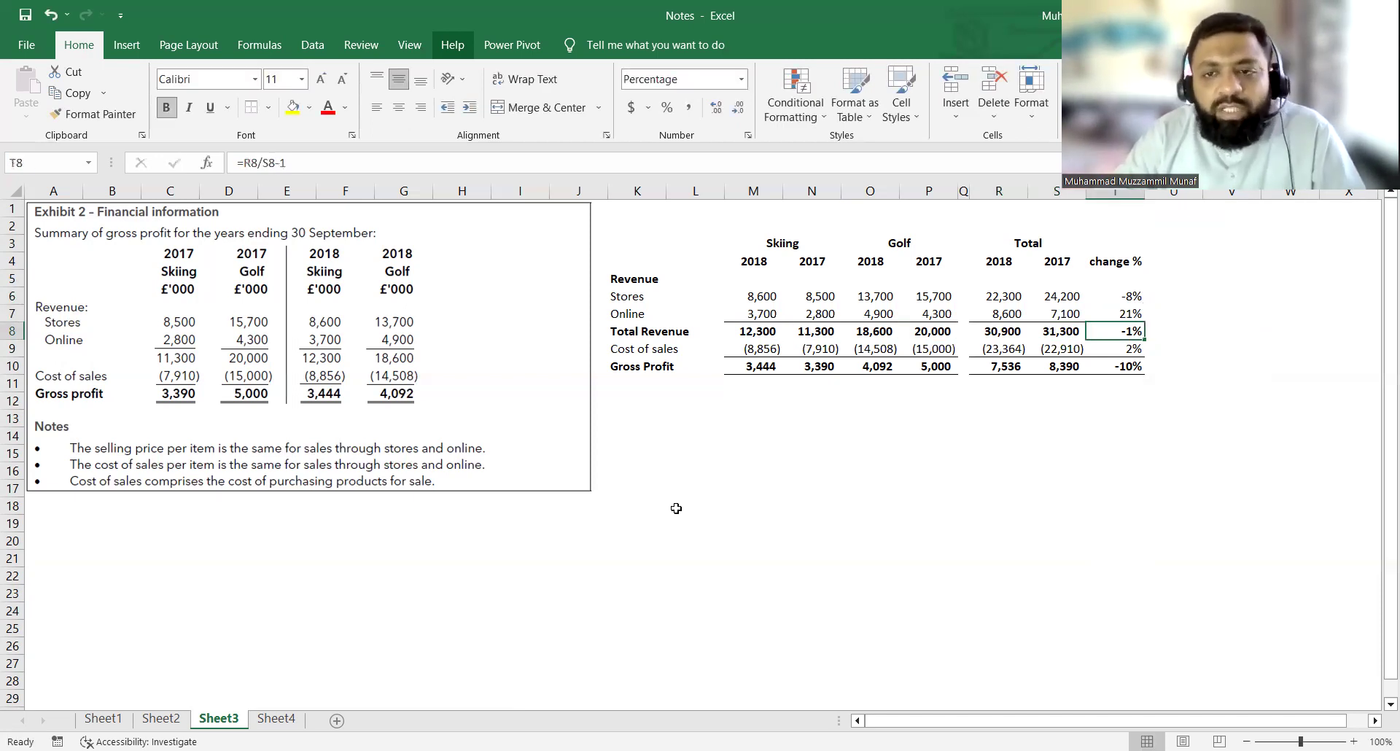
{"action": "key", "text": "Down"}
{"action": "key", "text": "F2"}
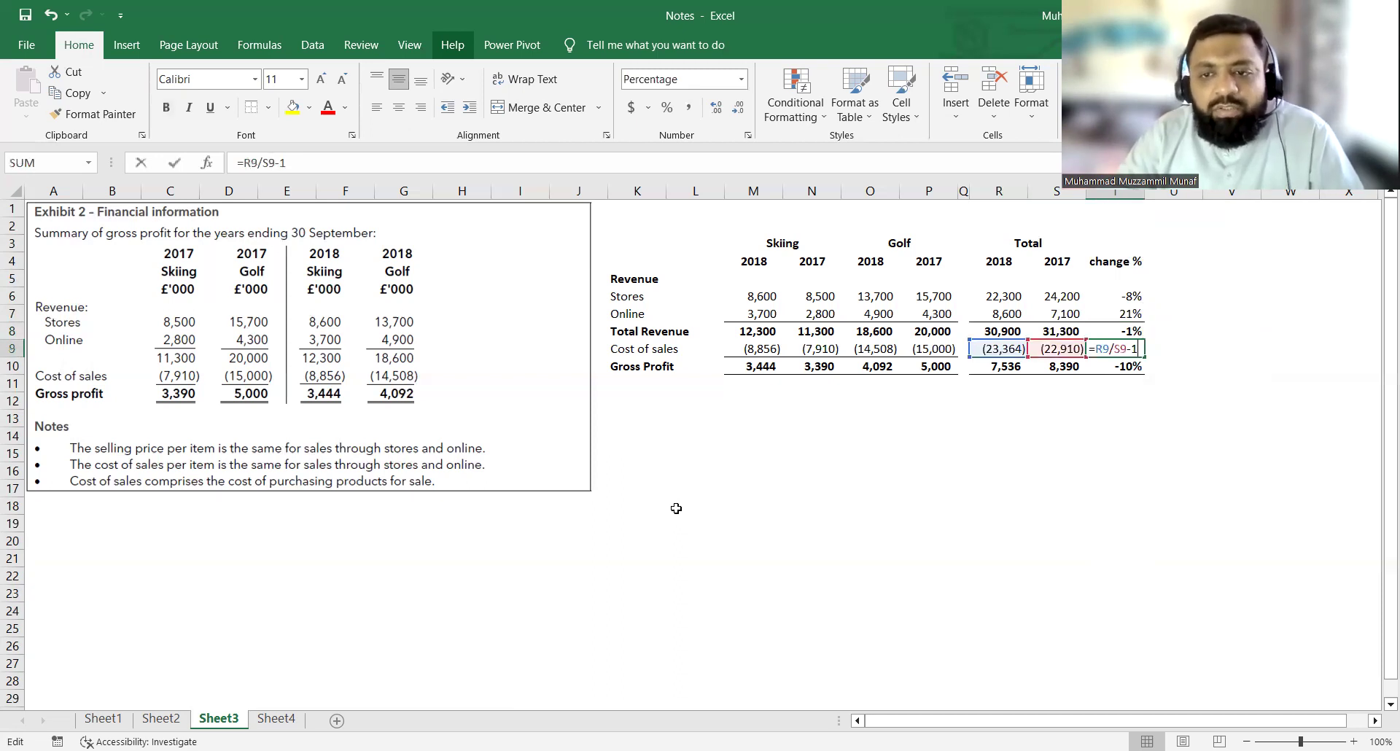
{"action": "key", "text": "Escape"}
{"action": "key", "text": "Down"}
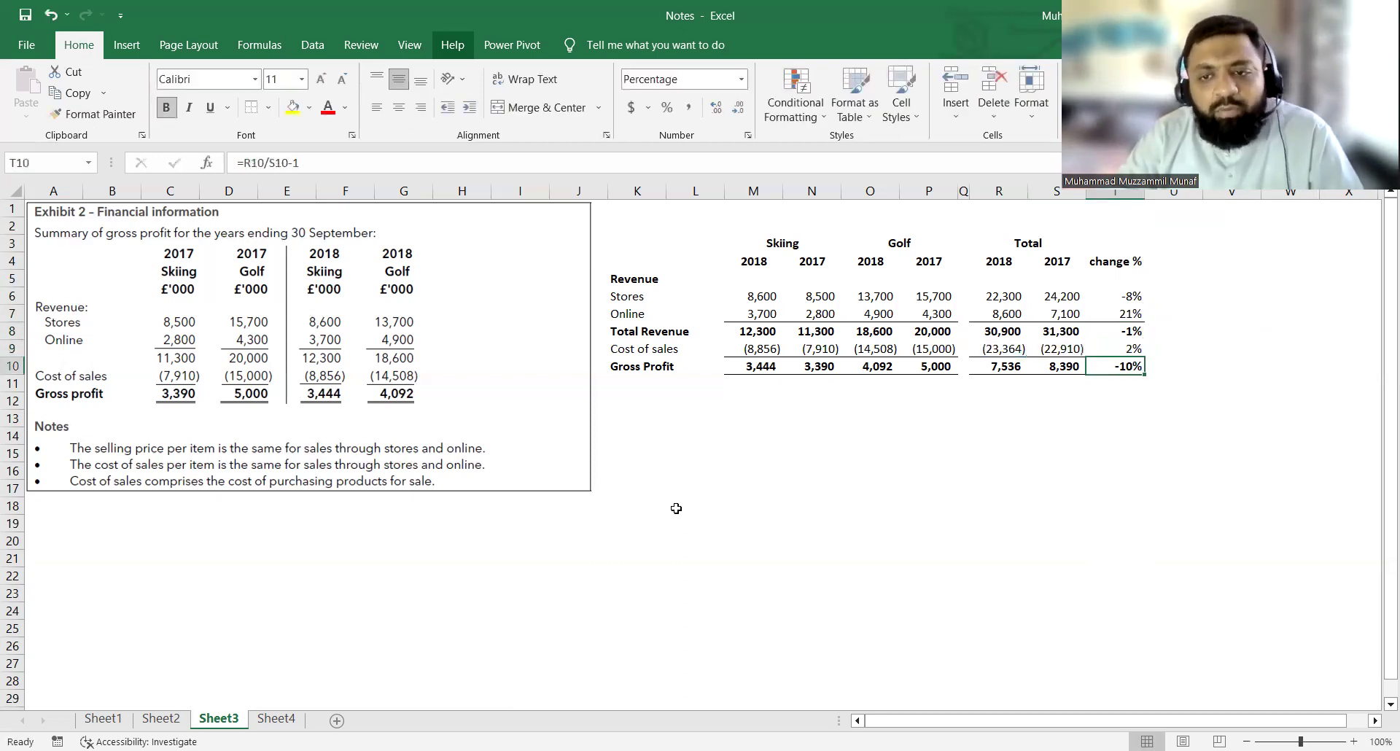
{"action": "key", "text": "F2"}
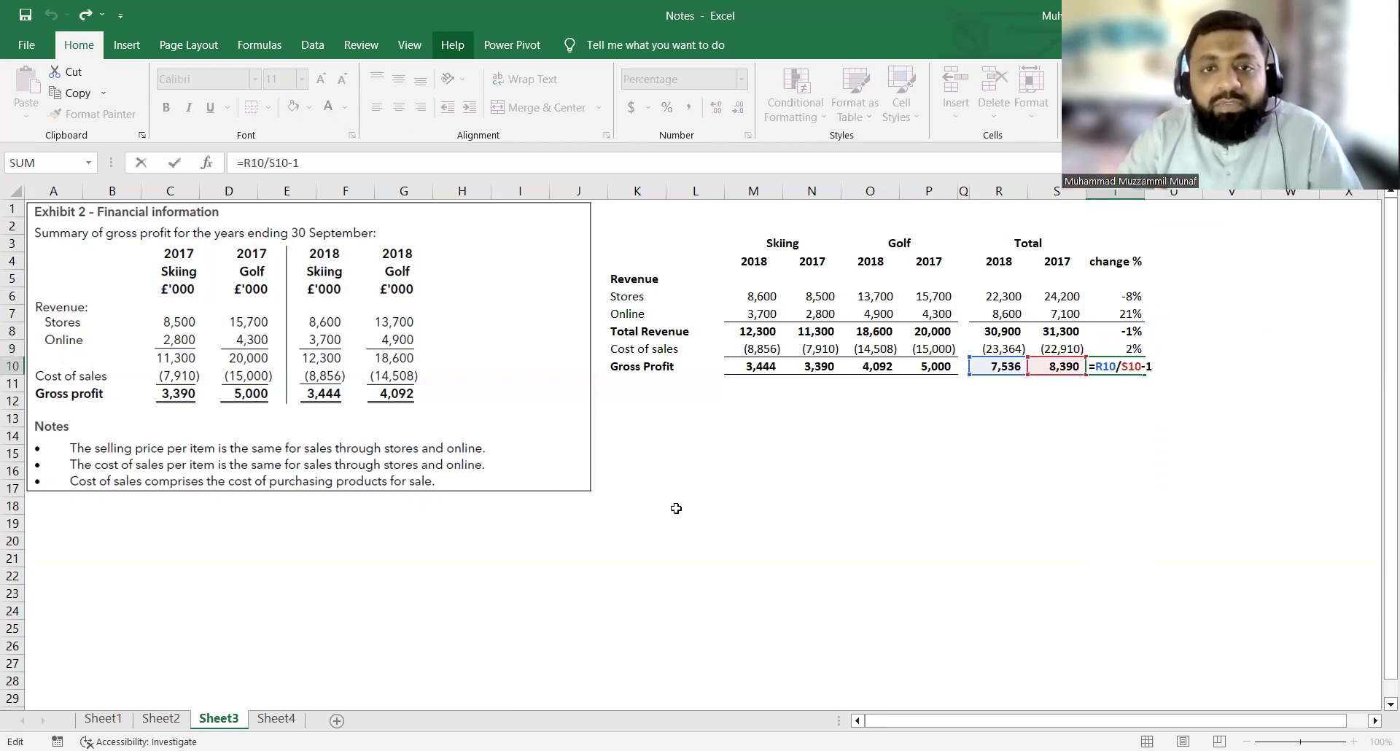
Copy the Gross Profit label to K12 and extend it to read "Gross Profit %".
{"action": "key", "text": "Escape"}
{"action": "key", "text": "ctrl+Left"}
{"action": "key", "text": "ctrl+Left"}
{"action": "key", "text": "ctrl+Left"}
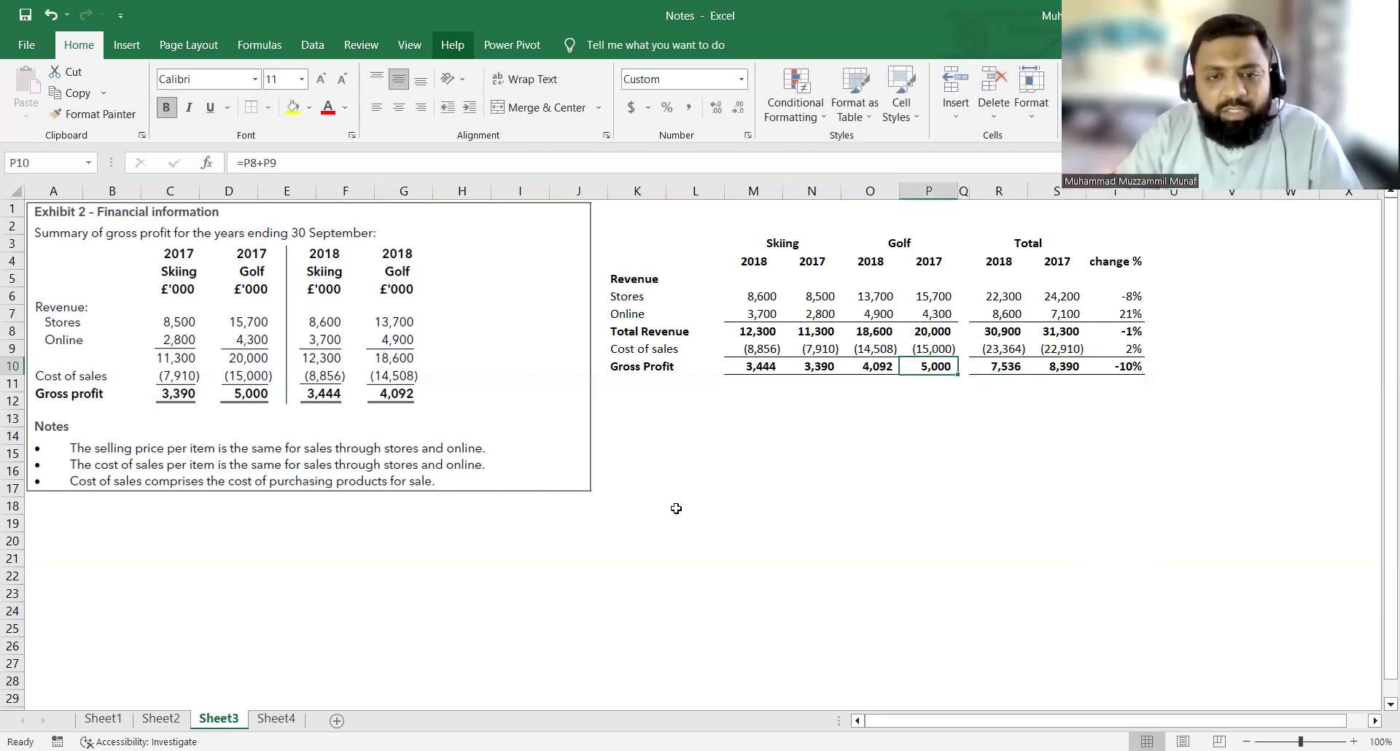
{"action": "key", "text": "ctrl+Left"}
{"action": "key", "text": "ctrl+c"}
{"action": "key", "text": "Escape"}
{"action": "key", "text": "ctrl+c"}
{"action": "key", "text": "Down"}
{"action": "key", "text": "Down"}
{"action": "key", "text": "ctrl+v"}
{"action": "key", "text": "F2"}
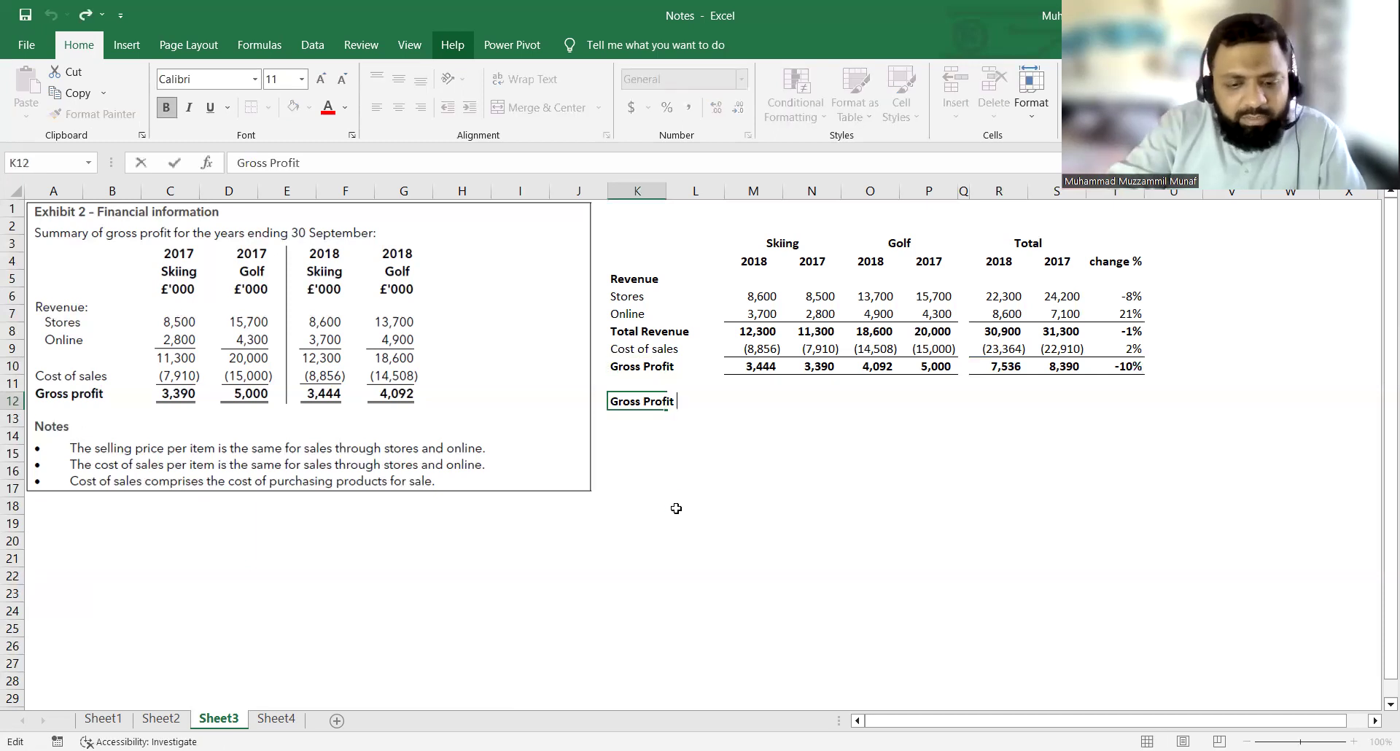
{"action": "type", "text": "%"}
{"action": "key", "text": "Tab"}
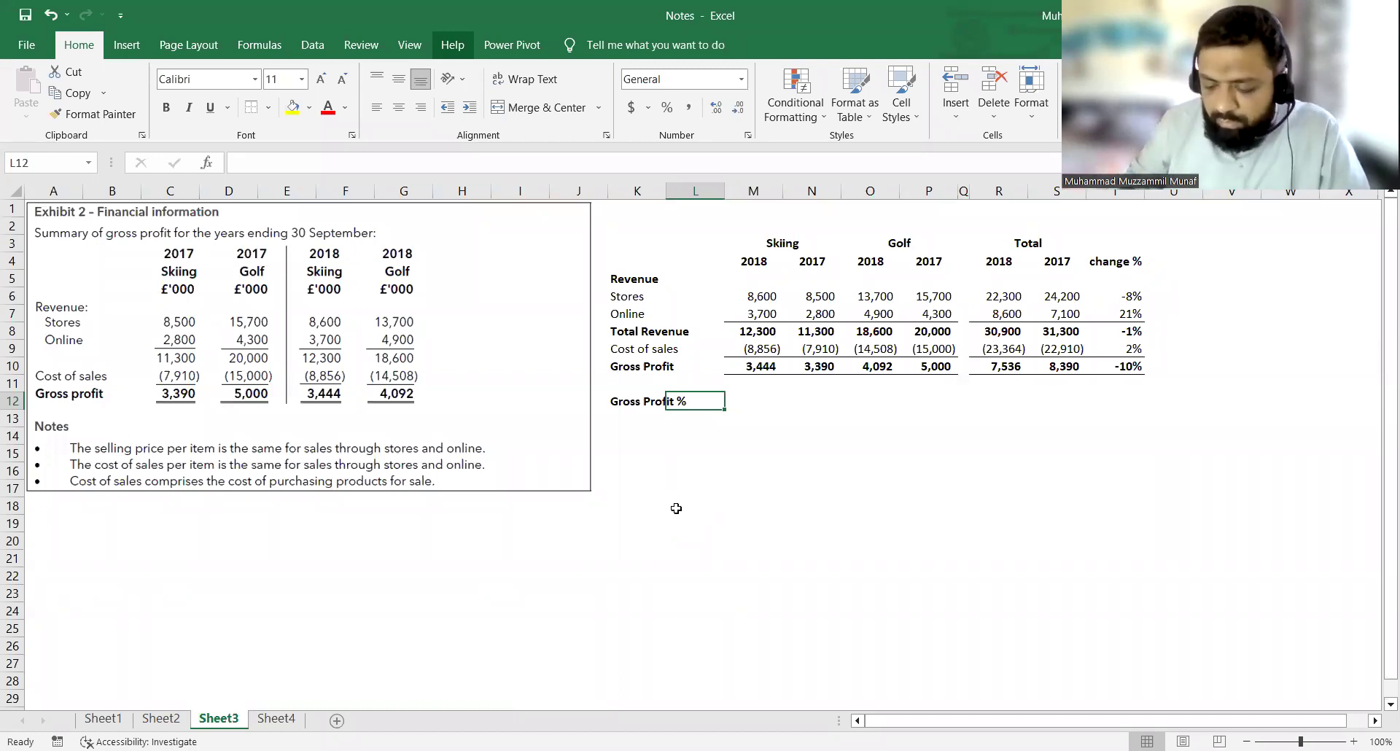
Try to calculate the 2018 Total gross profit percentage in R12 with =R9/R6, and clear the cell.
{"action": "key", "text": "Right"}
{"action": "key", "text": "Right"}
{"action": "key", "text": "Right"}
{"action": "key", "text": "Right"}
{"action": "key", "text": "Right"}
{"action": "key", "text": "Right"}
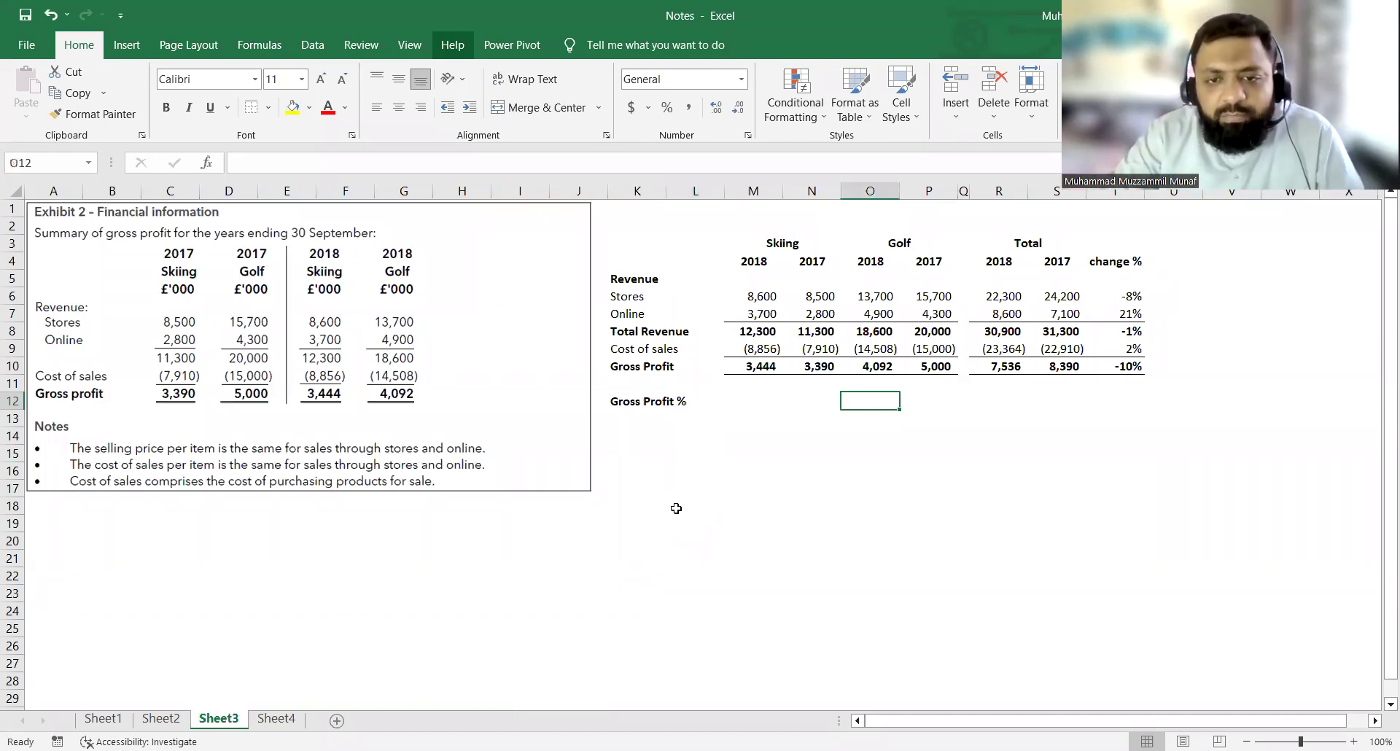
{"action": "type", "text": "="}
{"action": "key", "text": "Up"}
{"action": "key", "text": "Up"}
{"action": "key", "text": "Up"}
{"action": "type", "text": "/"}
{"action": "key", "text": "Up"}
{"action": "key", "text": "Up"}
{"action": "key", "text": "Up"}
{"action": "key", "text": "Up"}
{"action": "key", "text": "Up"}
{"action": "key", "text": "Up"}
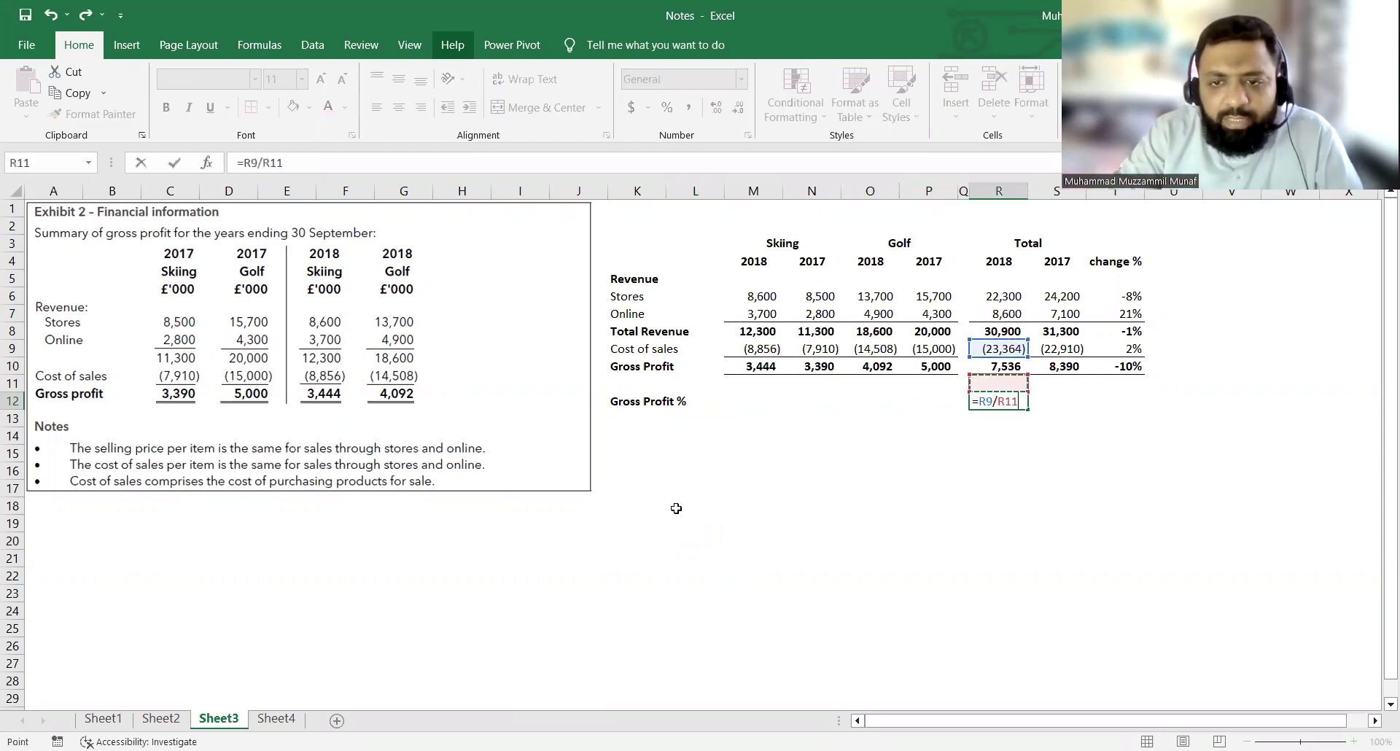
{"action": "key", "text": "Return"}
{"action": "key", "text": "Up"}
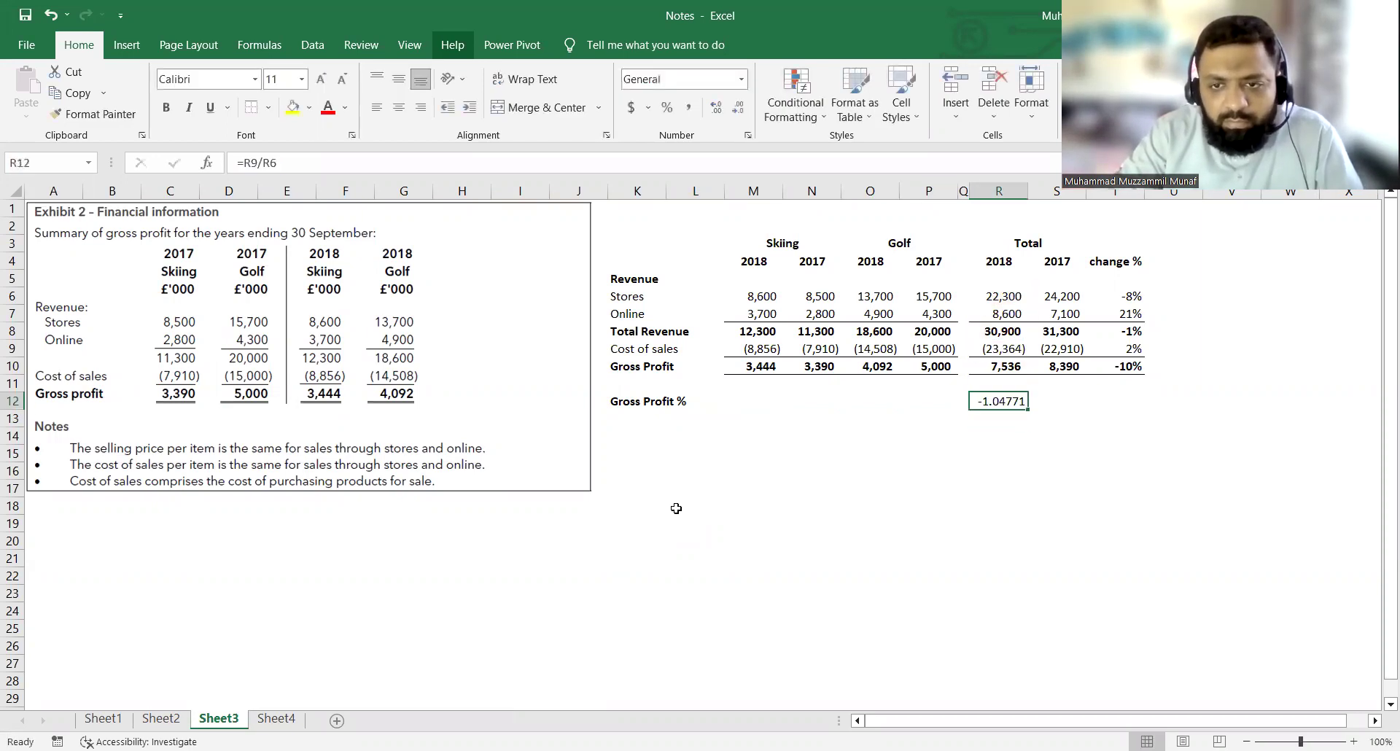
{"action": "key", "text": "Delete"}
{"action": "type", "text": "="}
{"action": "key", "text": "Up"}
{"action": "key", "text": "Up"}
{"action": "key", "text": "Up"}
{"action": "key", "text": "Escape"}
{"action": "type", "text": "="}
{"action": "key", "text": "Up"}
{"action": "key", "text": "Up"}
{"action": "key", "text": "Up"}
{"action": "type", "text": "/"}
{"action": "key", "text": "Escape"}
Calculate the 2018 Total gross profit percentage in R12 as =R10/R8 and format it as a percentage.
{"action": "type", "text": "="}
{"action": "key", "text": "Up"}
{"action": "key", "text": "Up"}
{"action": "type", "text": "/"}
{"action": "key", "text": "Up"}
{"action": "key", "text": "Up"}
{"action": "key", "text": "Up"}
{"action": "key", "text": "Up"}
{"action": "key", "text": "Return"}
{"action": "key", "text": "Up"}
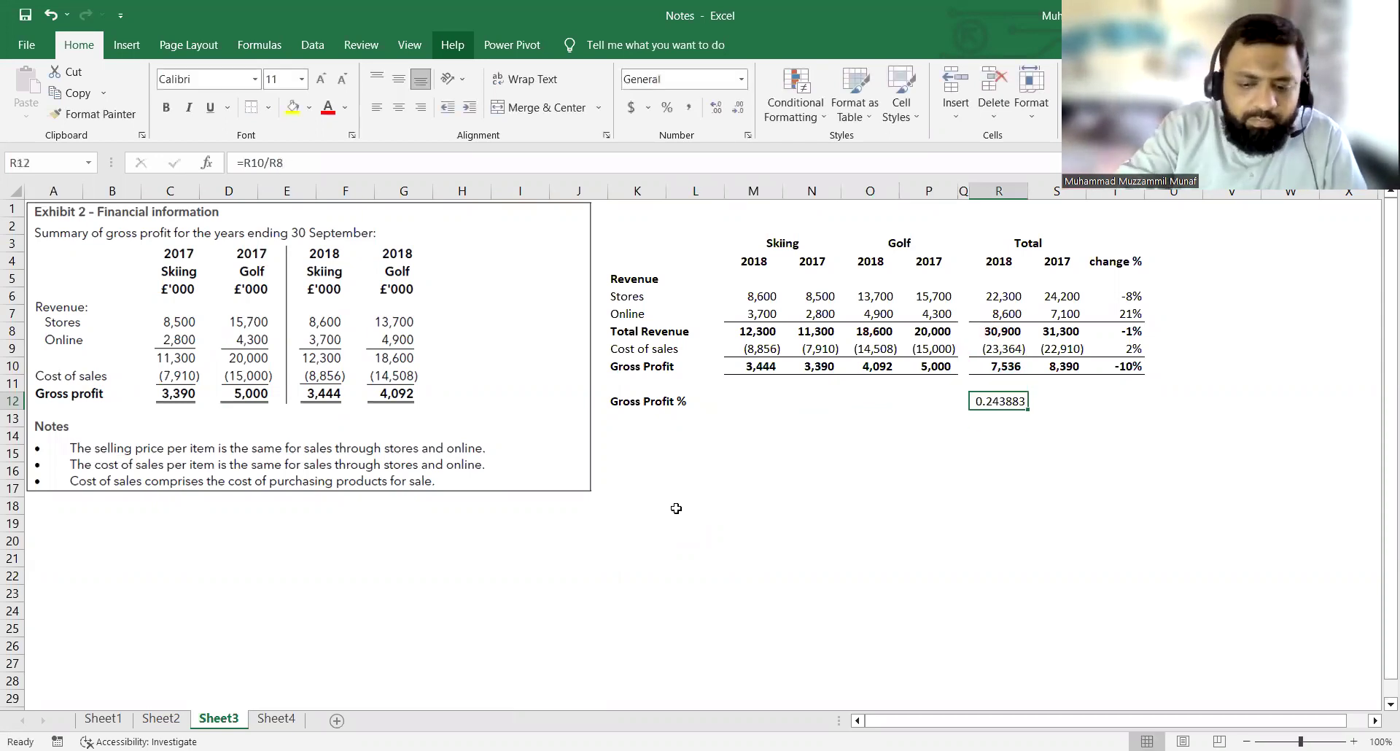
{"action": "key", "text": "ctrl+shift+5"}
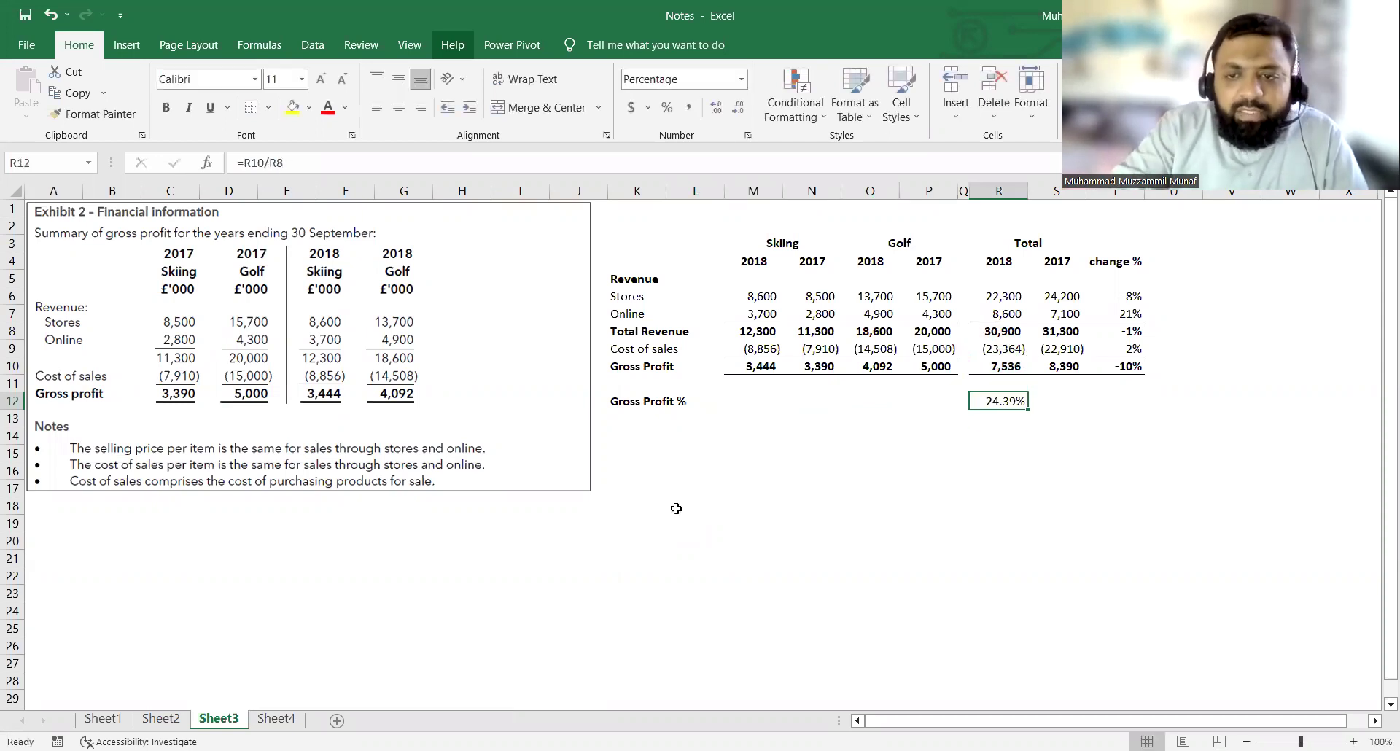
Copy the gross profit percentage formula from R12 to S12 for 2017 and check the references in both cells.
{"action": "key", "text": "ctrl+c"}
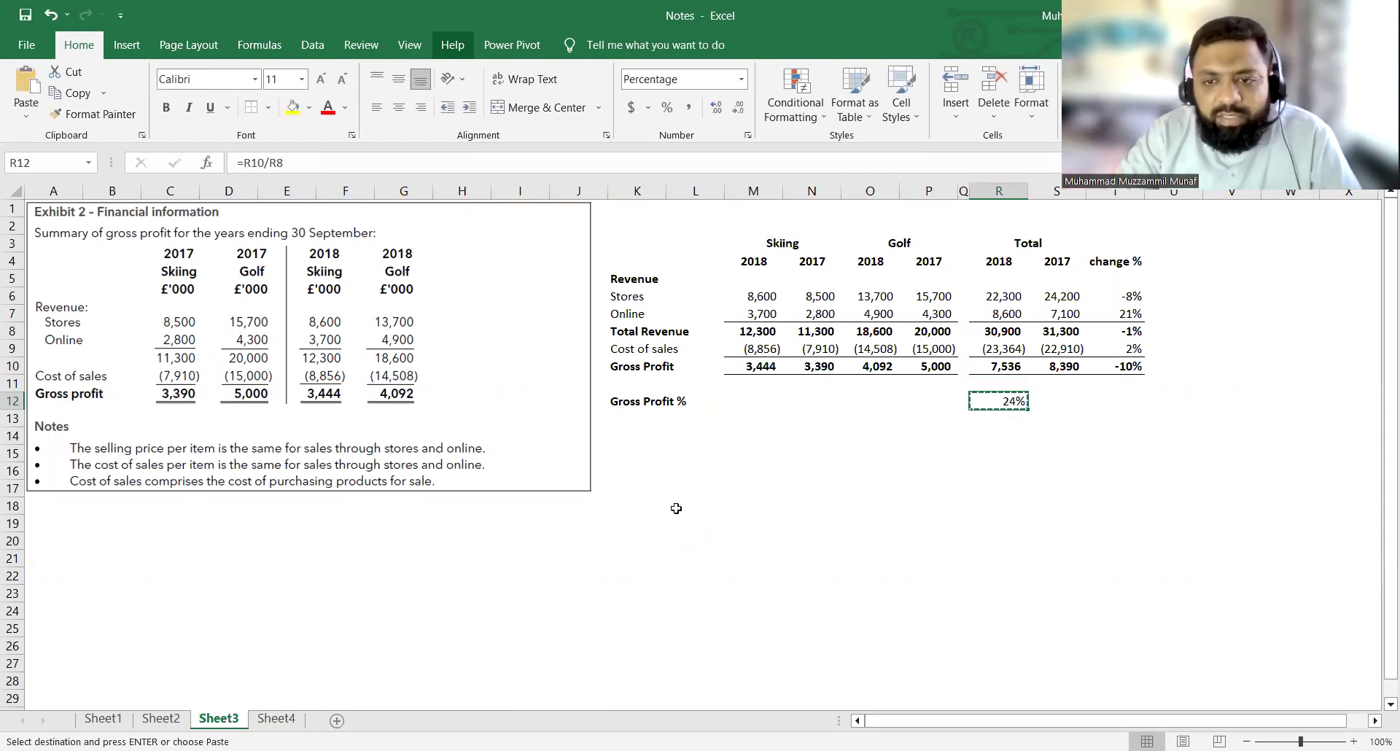
{"action": "key", "text": "Right"}
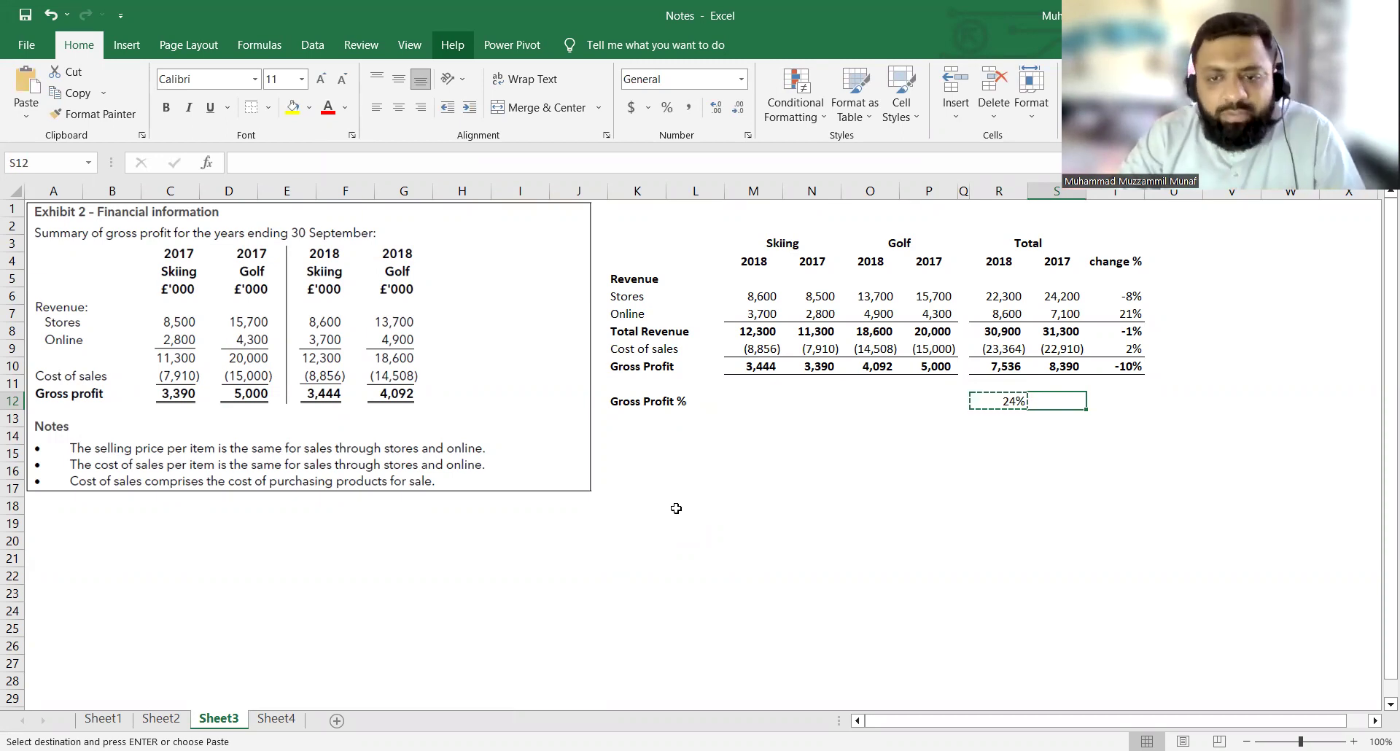
{"action": "key", "text": "ctrl+v"}
{"action": "key", "text": "Left"}
{"action": "key", "text": "Escape"}
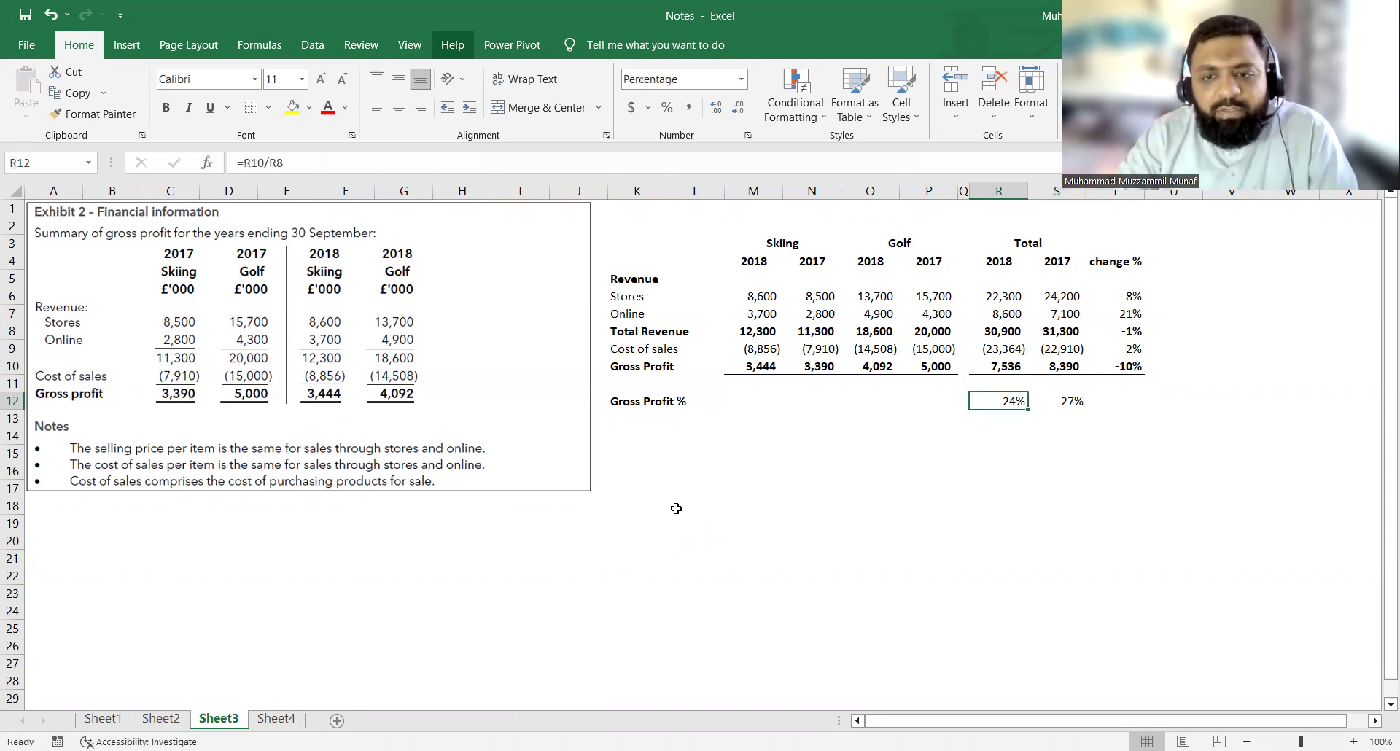
{"action": "key", "text": "F2"}
{"action": "key", "text": "Escape"}
{"action": "key", "text": "Right"}
{"action": "key", "text": "F2"}
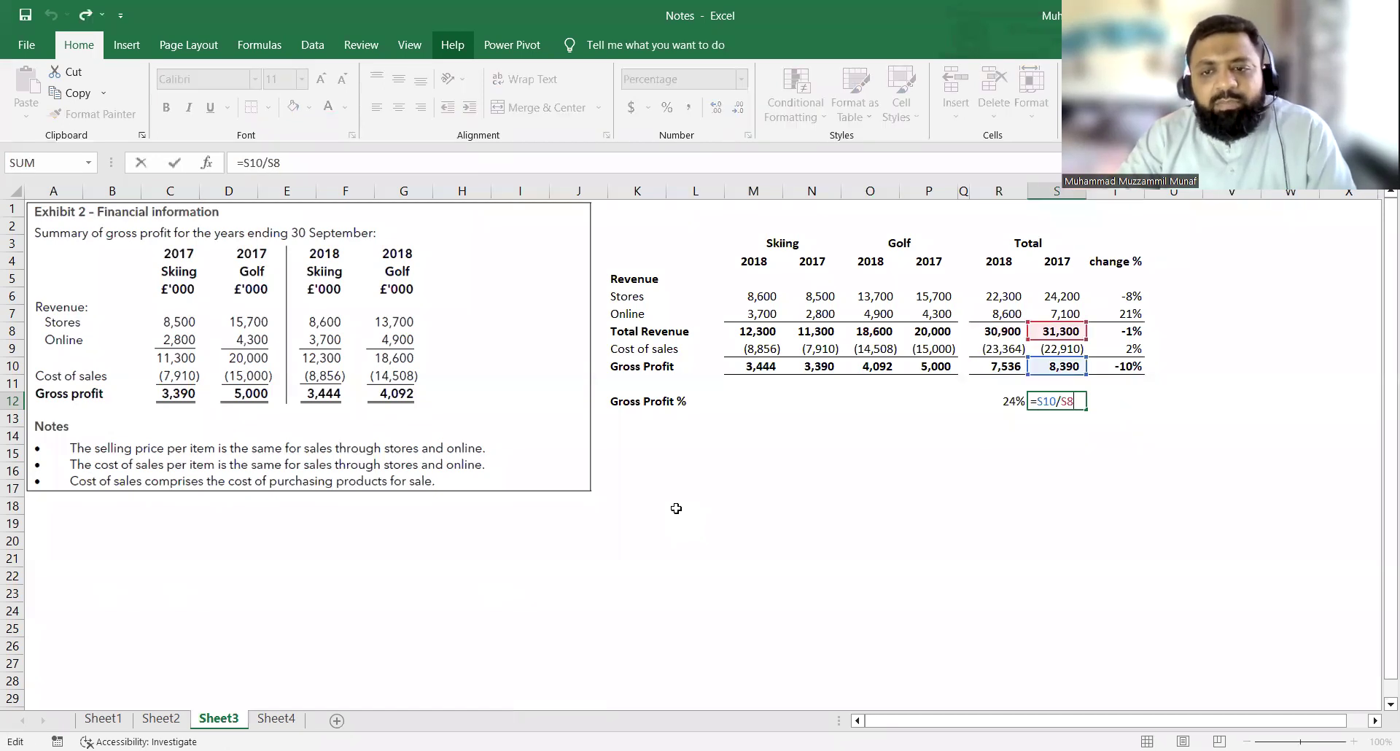
{"action": "key", "text": "Escape"}
{"action": "key", "text": "Right"}
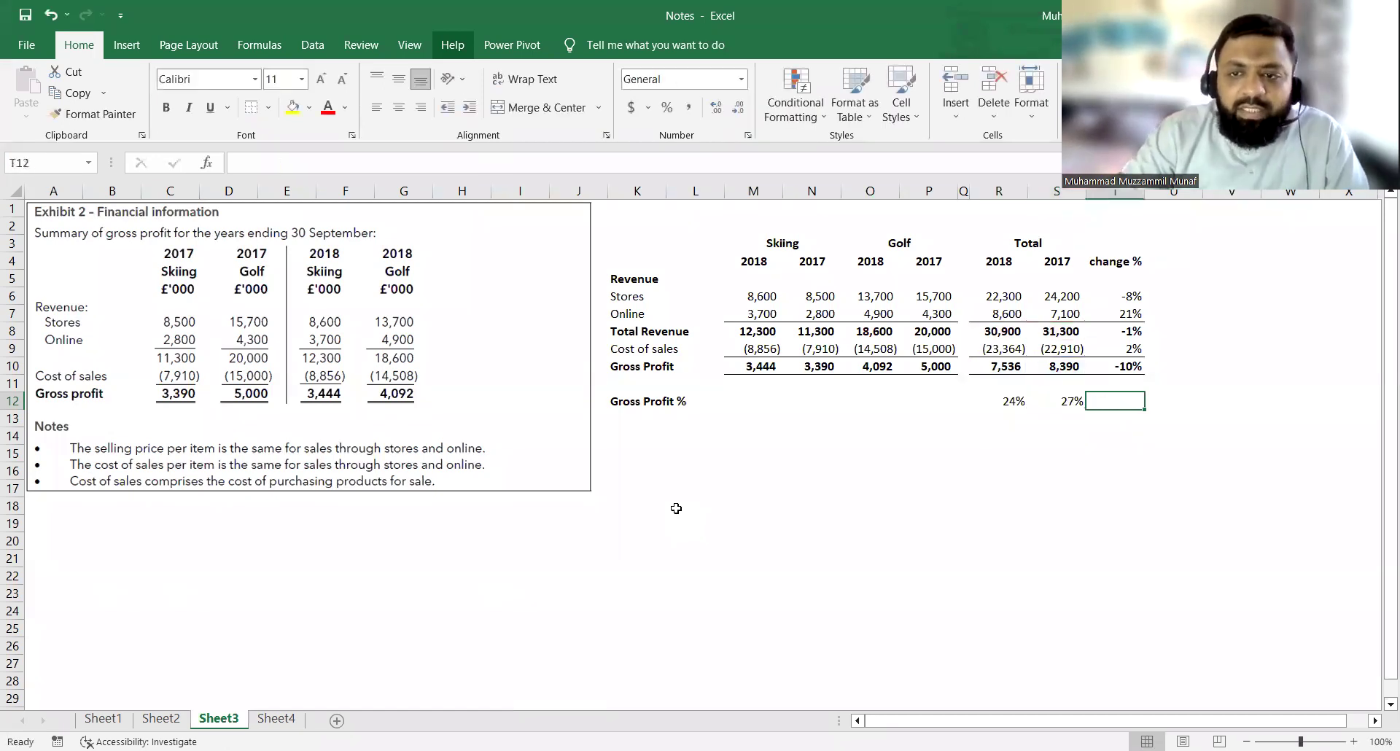
Calculate the change in gross profit percentage in T12 as =R12-S12 and format it as Percentage.
{"action": "type", "text": "="}
{"action": "key", "text": "Left"}
{"action": "key", "text": "Left"}
{"action": "type", "text": "-"}
{"action": "key", "text": "Left"}
{"action": "key", "text": "Return"}
{"action": "key", "text": "Up"}
{"action": "key", "text": "alt+h"}
{"action": "key", "text": "n"}
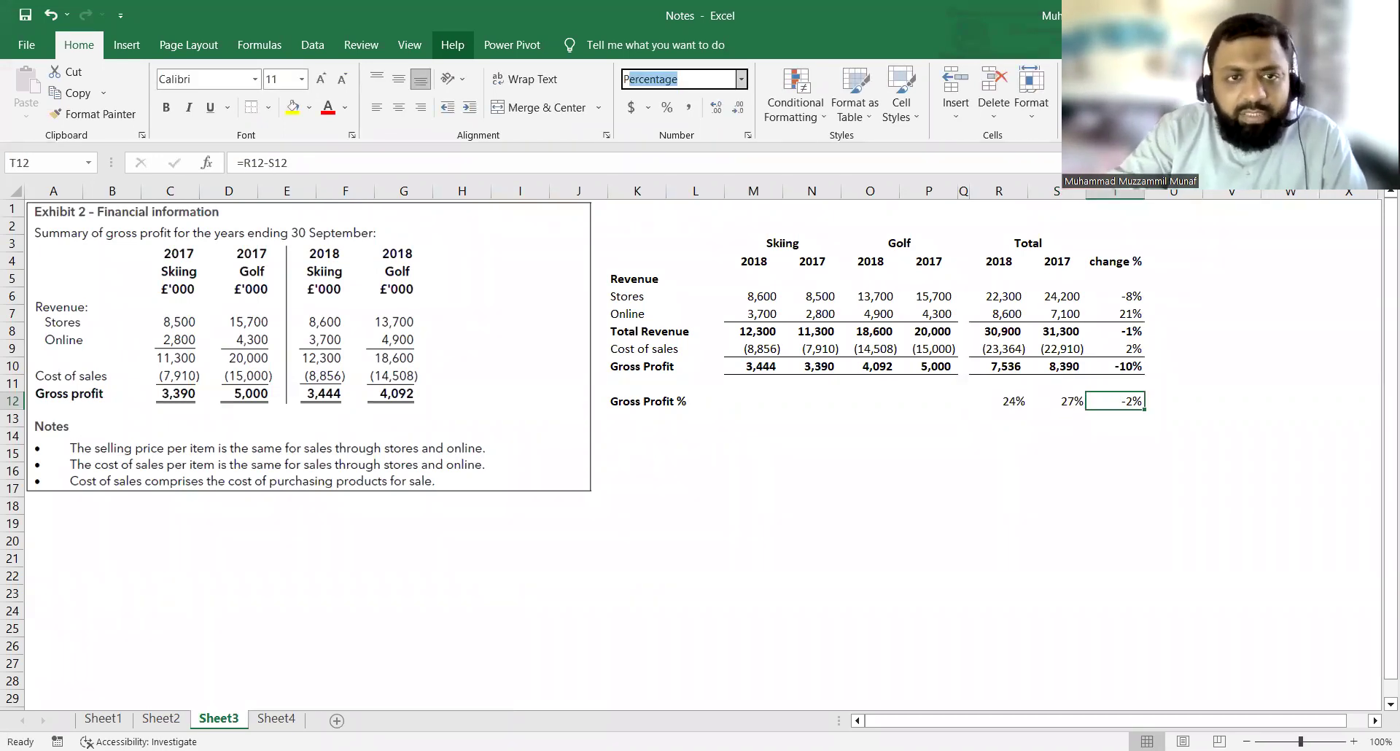
{"action": "key", "text": "Return"}
Show the gross profit percentages in R12, S12 and T12 with one decimal place.
{"action": "key", "text": "alt+h"}
{"action": "key", "text": "9"}
{"action": "key", "text": "Left"}
{"action": "key", "text": "Left"}
{"action": "key", "text": "alt+h"}
{"action": "key", "text": "0"}
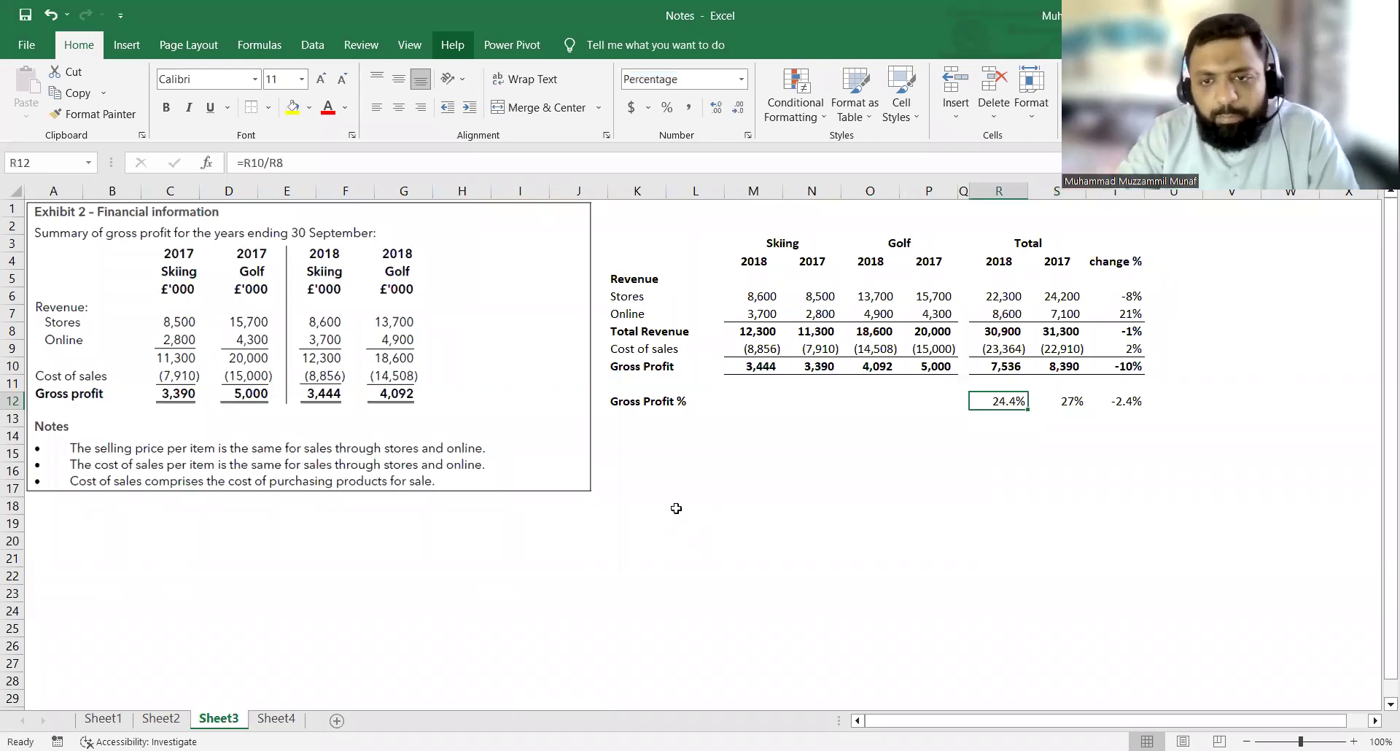
{"action": "key", "text": "Right"}
{"action": "key", "text": "alt+h"}
{"action": "key", "text": "0"}
{"action": "key", "text": "Left"}
{"action": "key", "text": "Right"}
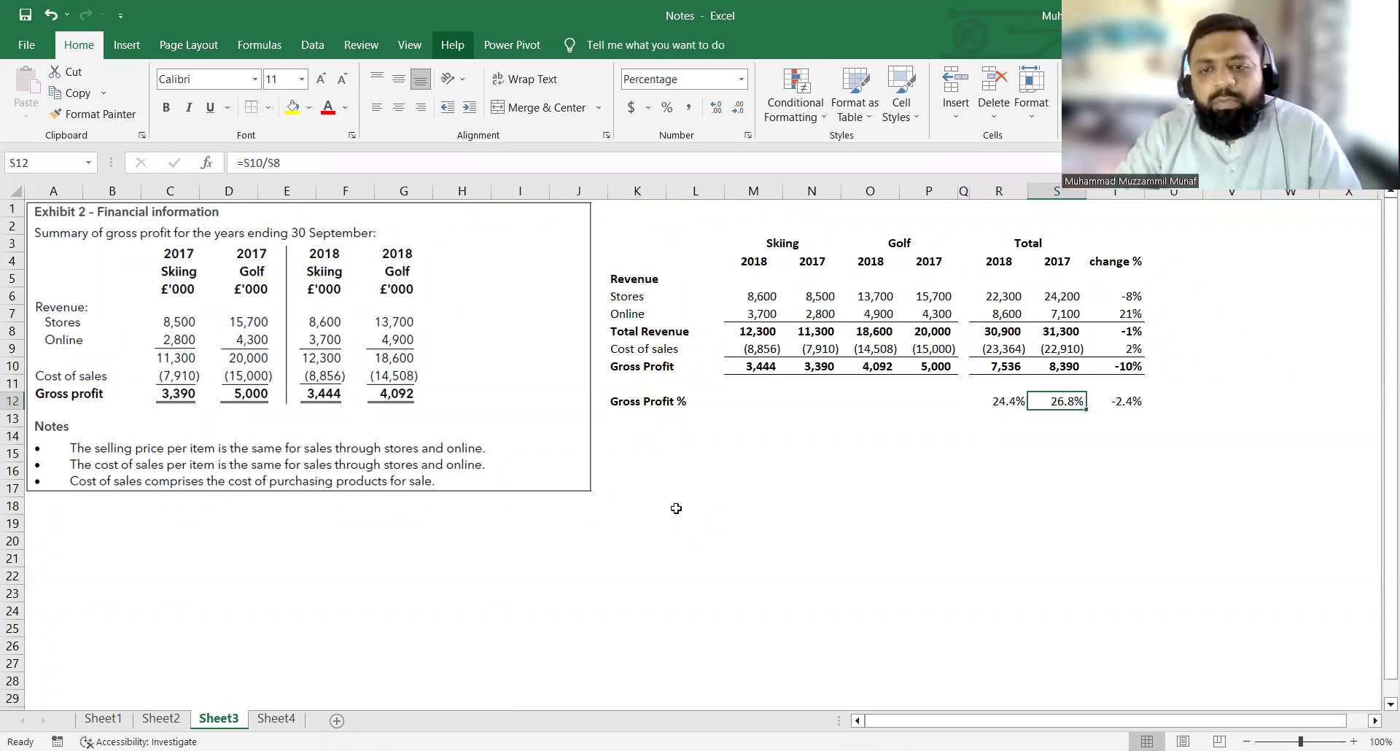
Make the Gross Profit % figures in R12, S12 and T12 bold.
{"action": "key", "text": "Right"}
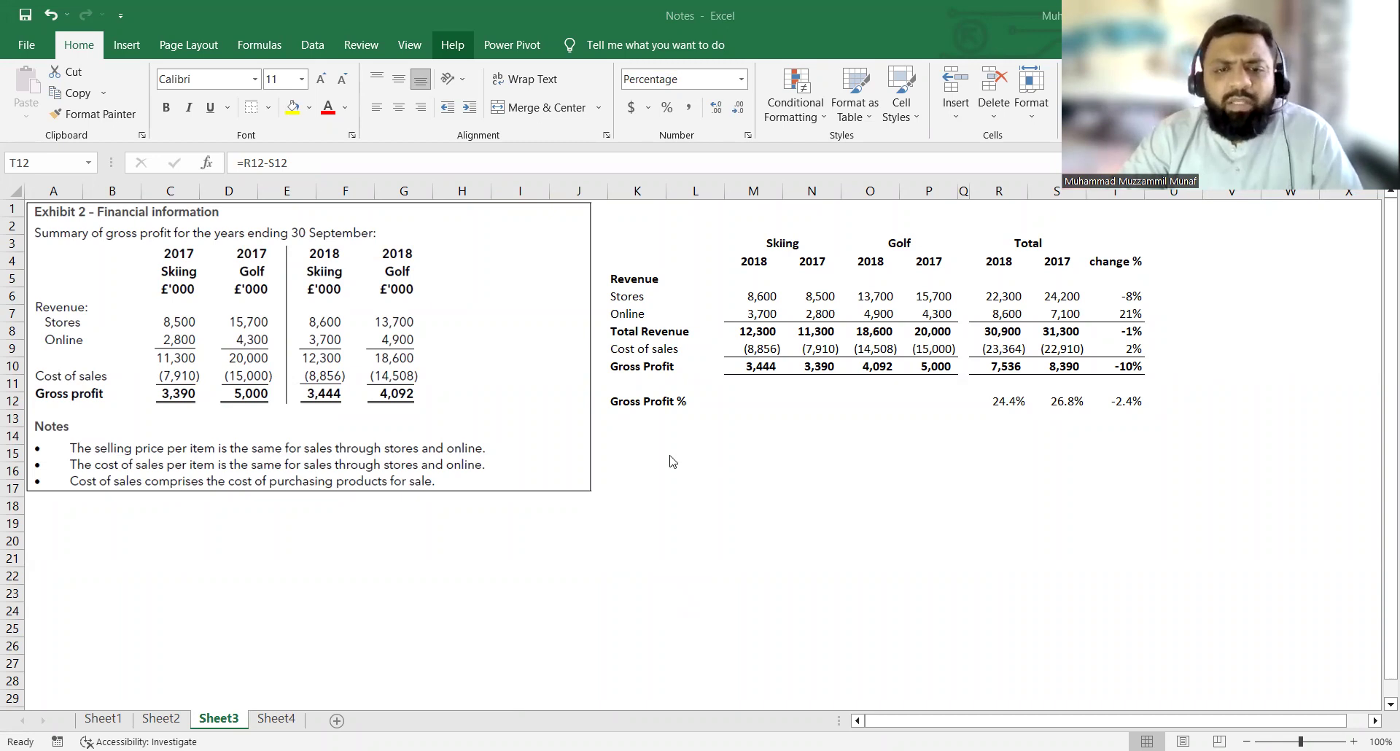
{"action": "key", "text": "Left"}
{"action": "key", "text": "Left"}
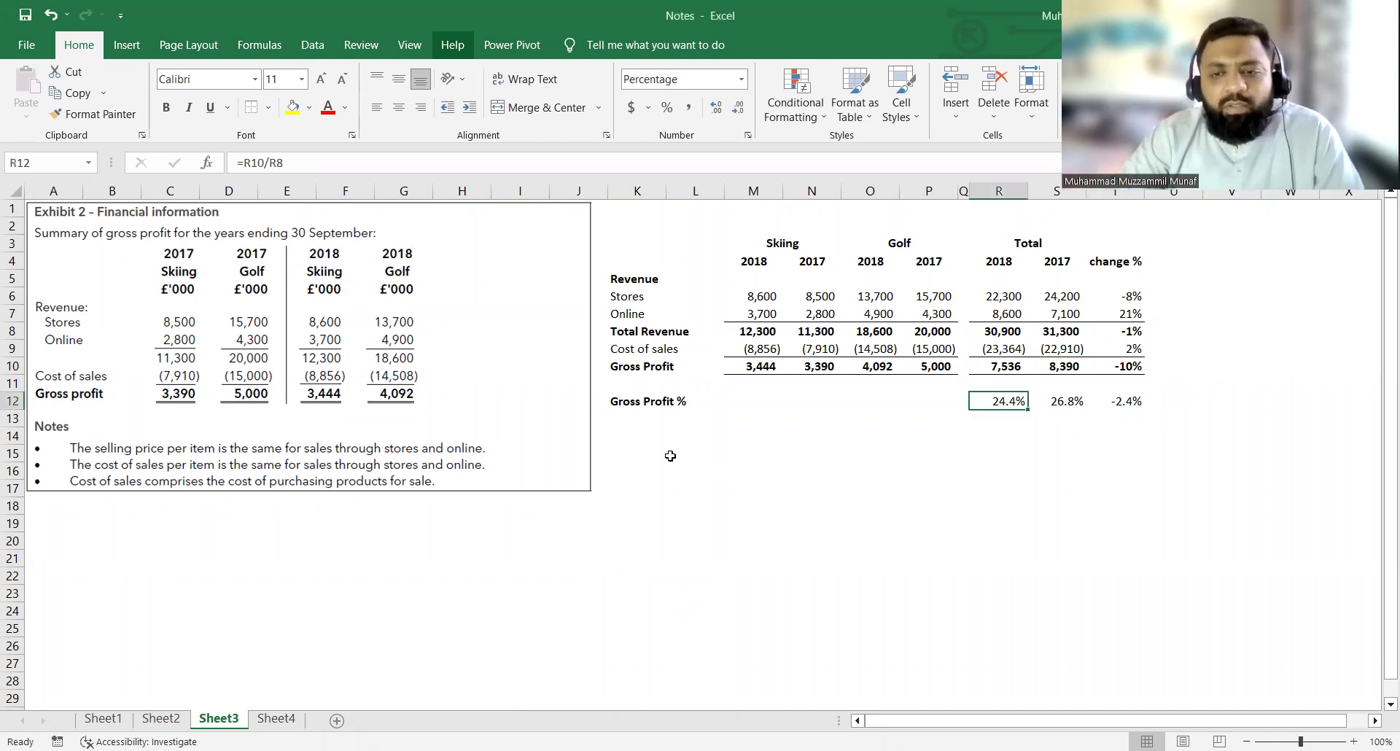
{"action": "key", "text": "ctrl+b"}
{"action": "key", "text": "Right"}
{"action": "key", "text": "ctrl+b"}
{"action": "key", "text": "Right"}
{"action": "key", "text": "ctrl+b"}
{"action": "key", "text": "Left"}
{"action": "key", "text": "Left"}
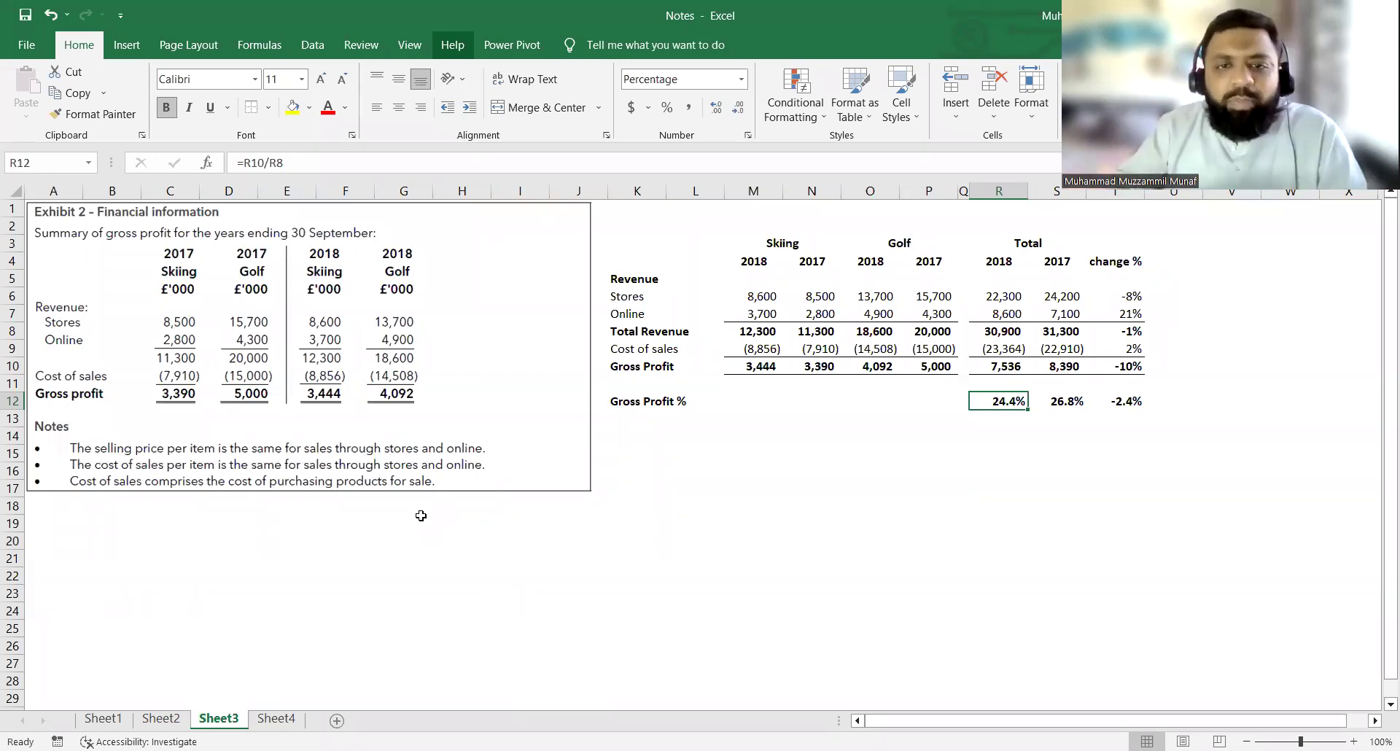
Review the change % figures for Total Revenue, Stores, Online, Cost of sales, Gross Profit and Gross Profit %.
{"action": "key", "text": "Up"}
{"action": "key", "text": "Up"}
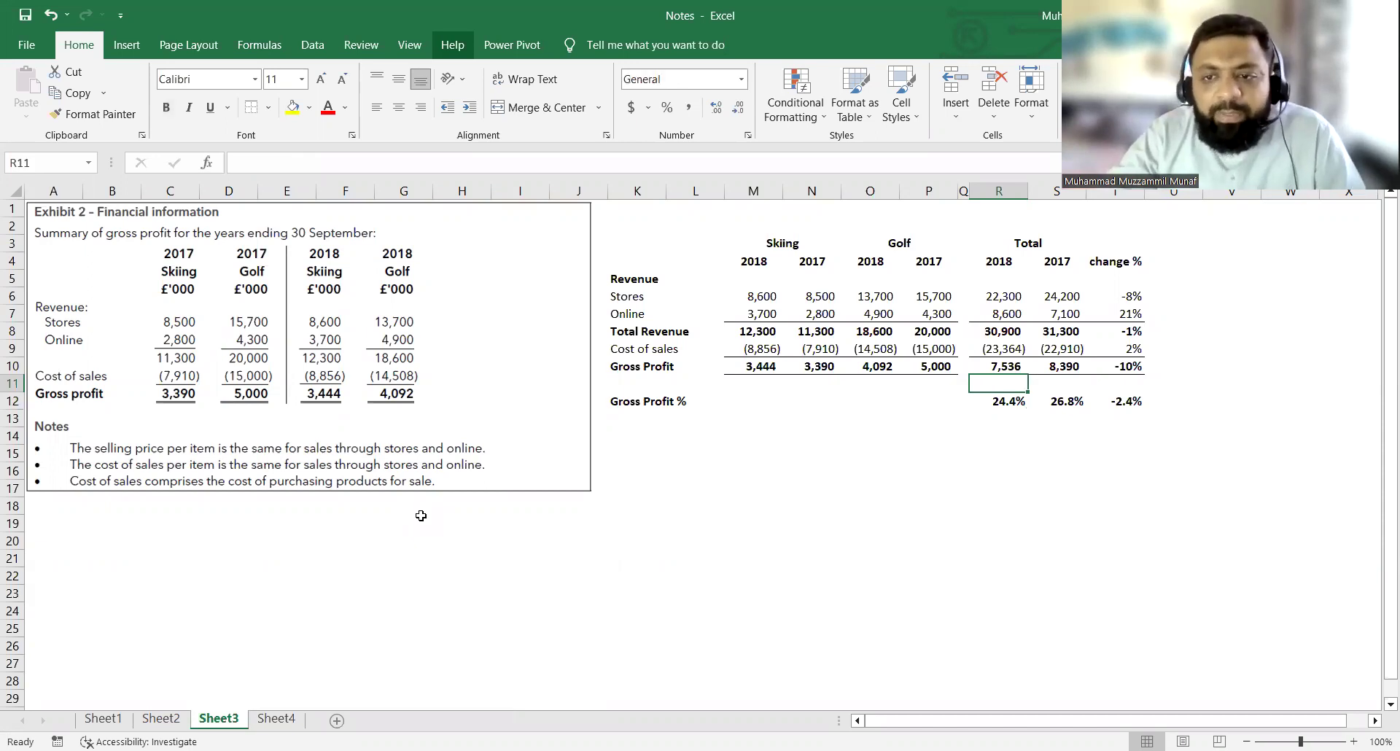
{"action": "key", "text": "Up"}
{"action": "key", "text": "Up"}
{"action": "key", "text": "Right"}
{"action": "key", "text": "Right"}
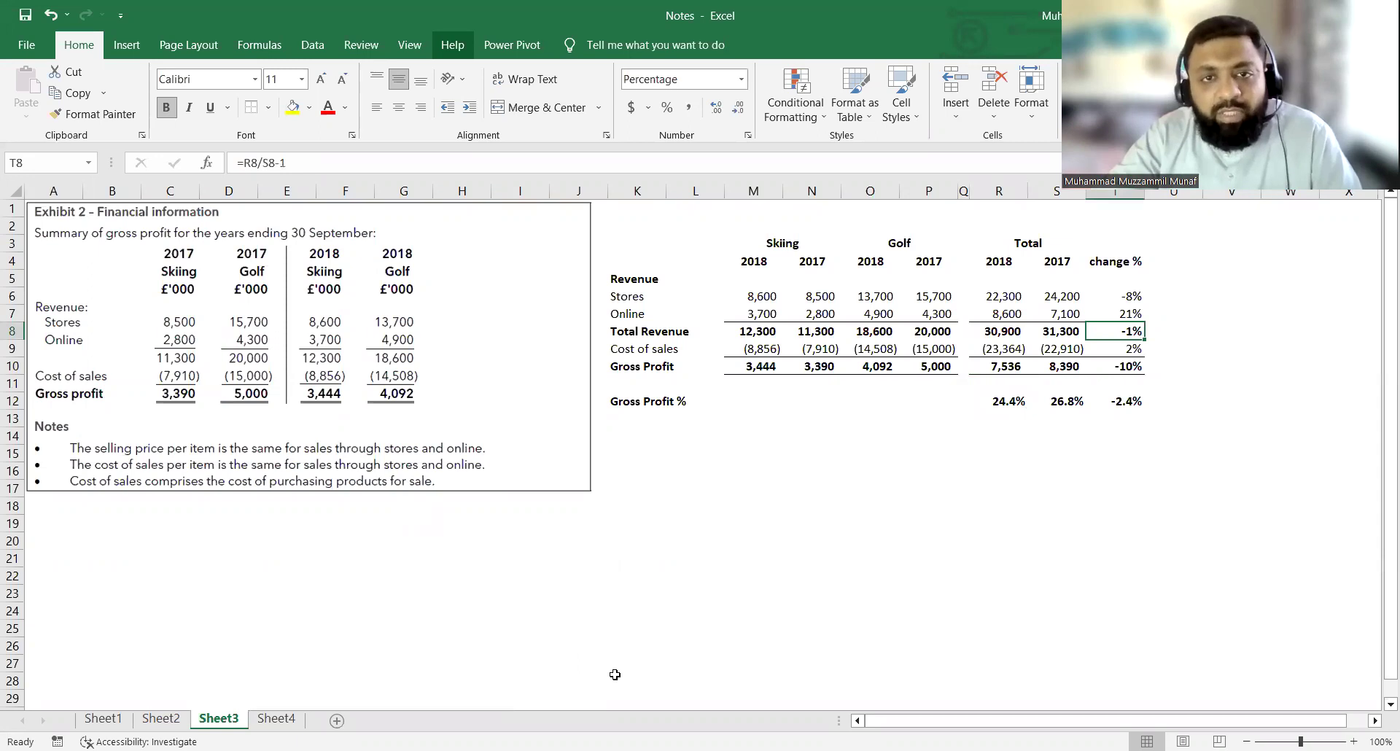
{"action": "key", "text": "Up"}
{"action": "key", "text": "Up"}
{"action": "key", "text": "Down"}
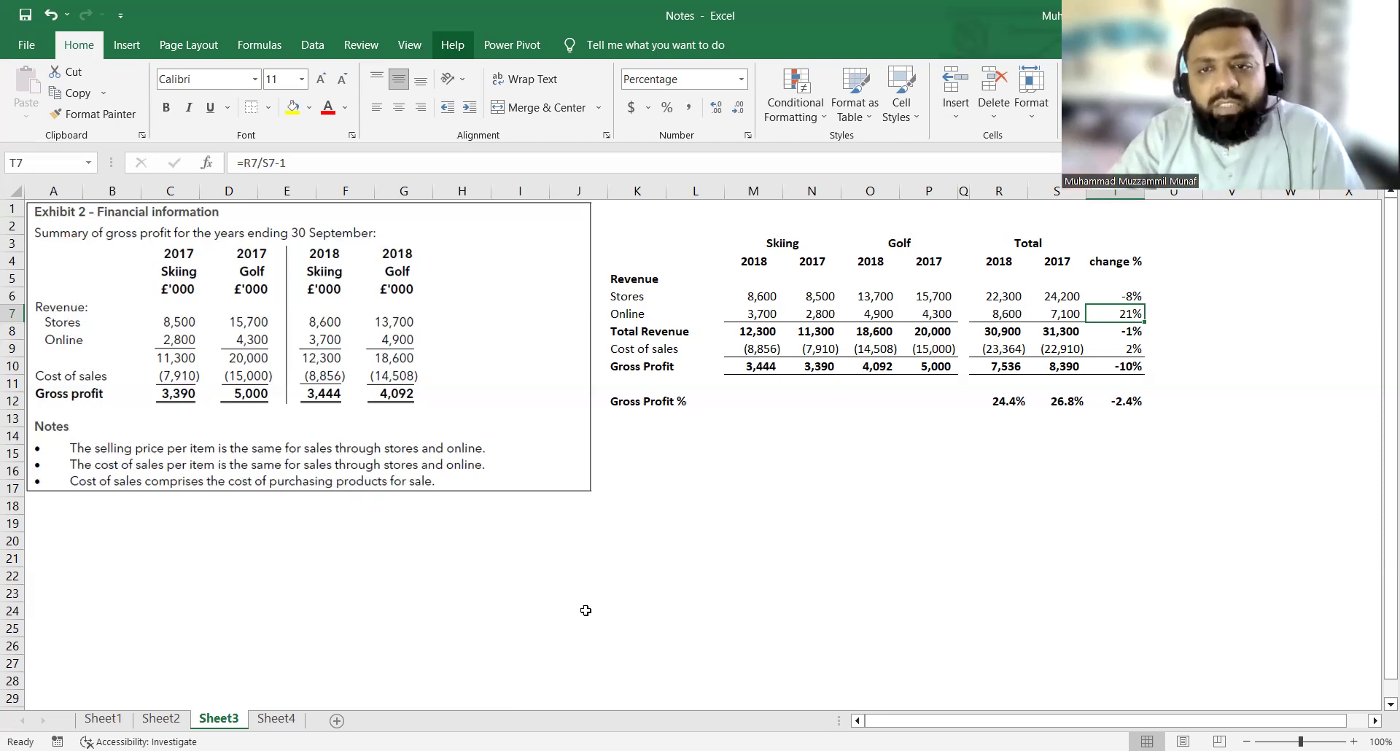
{"action": "key", "text": "Up"}
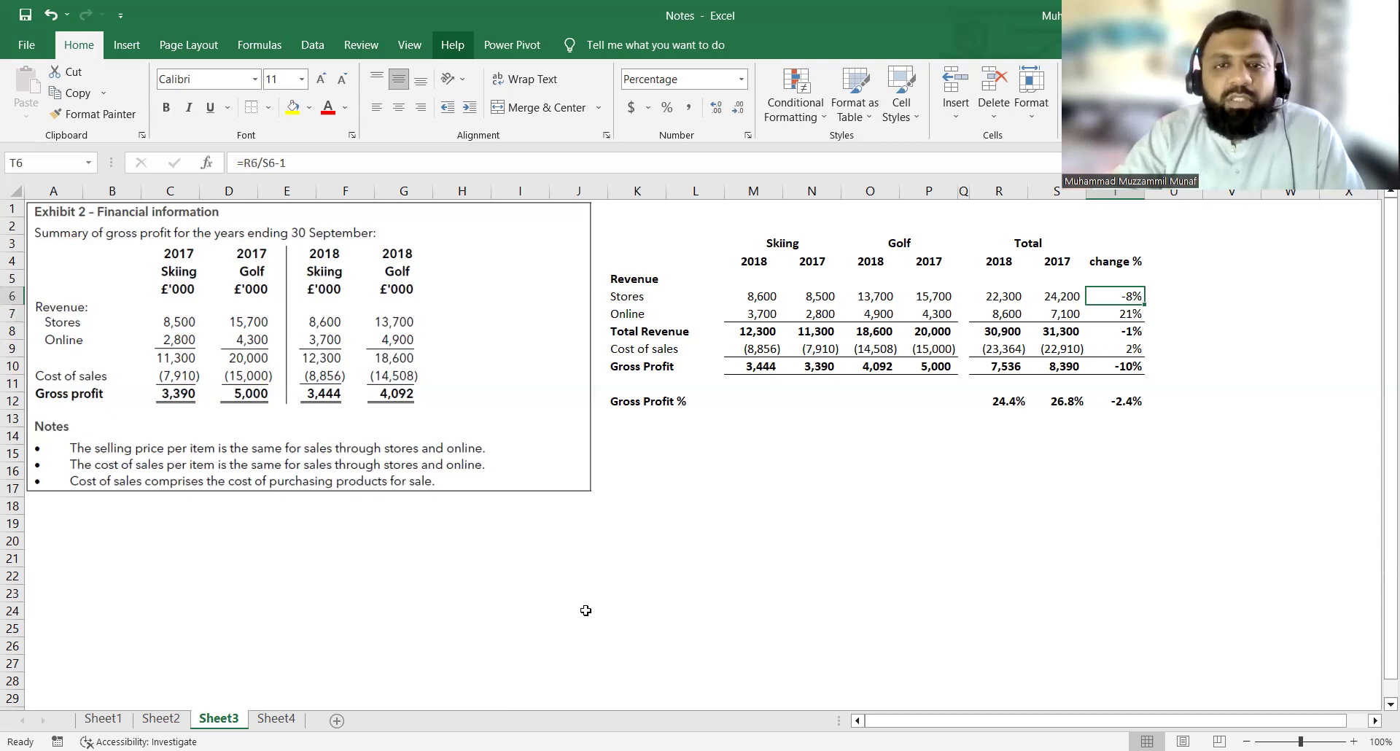
{"action": "key", "text": "Down"}
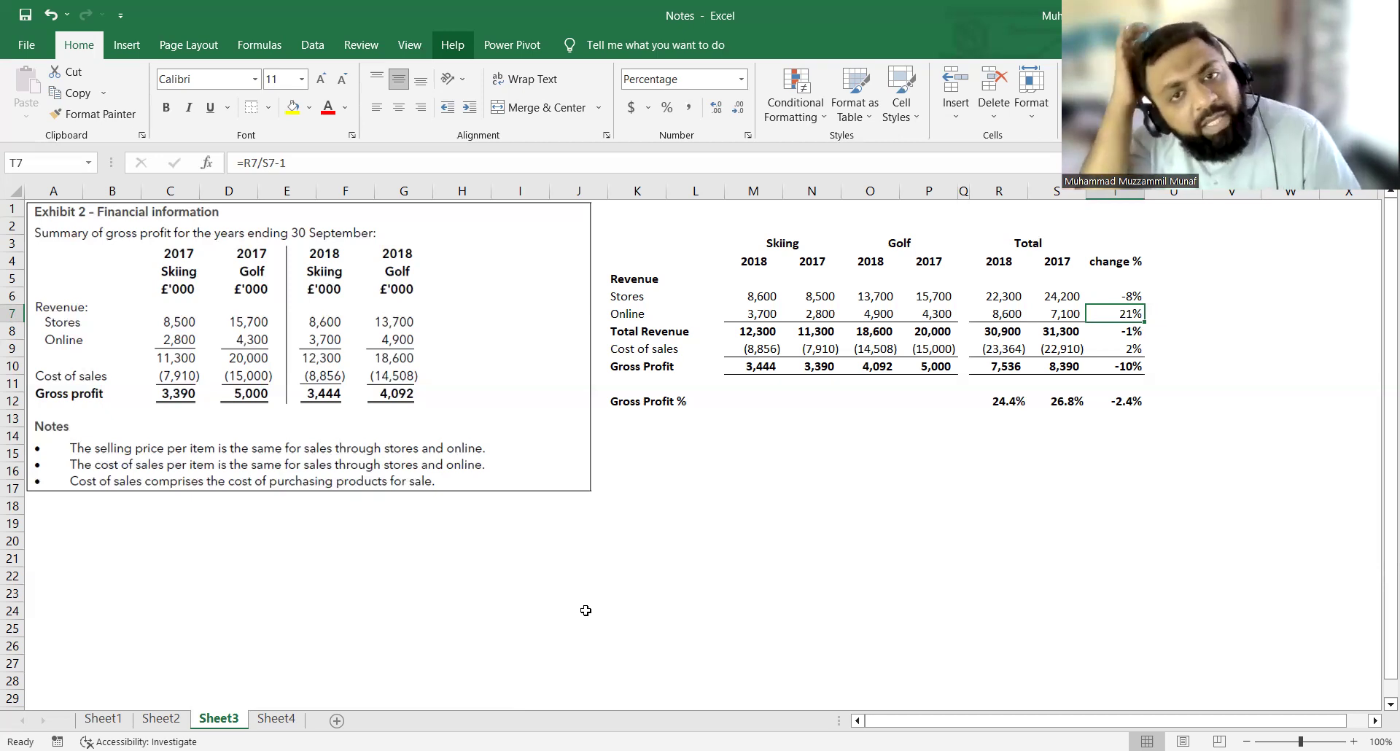
{"action": "key", "text": "Down"}
{"action": "key", "text": "Down"}
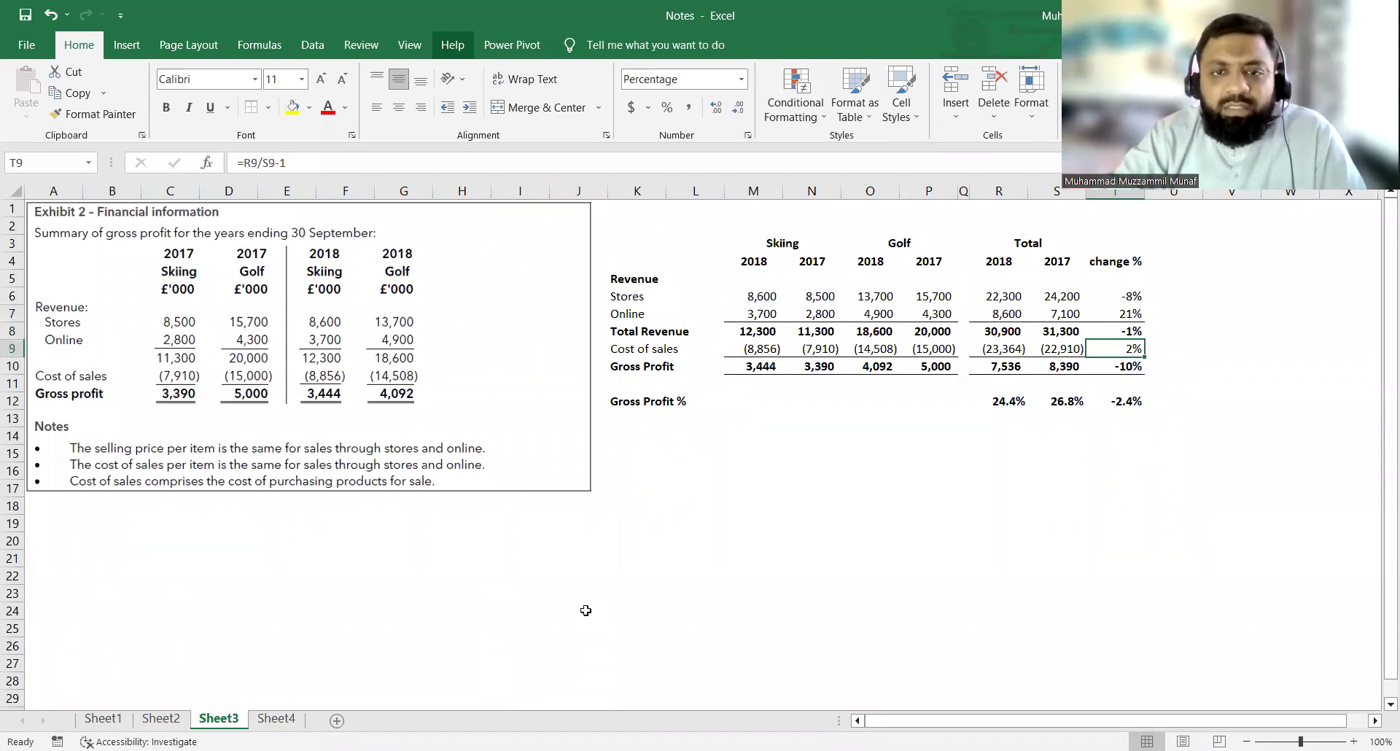
{"action": "key", "text": "Up"}
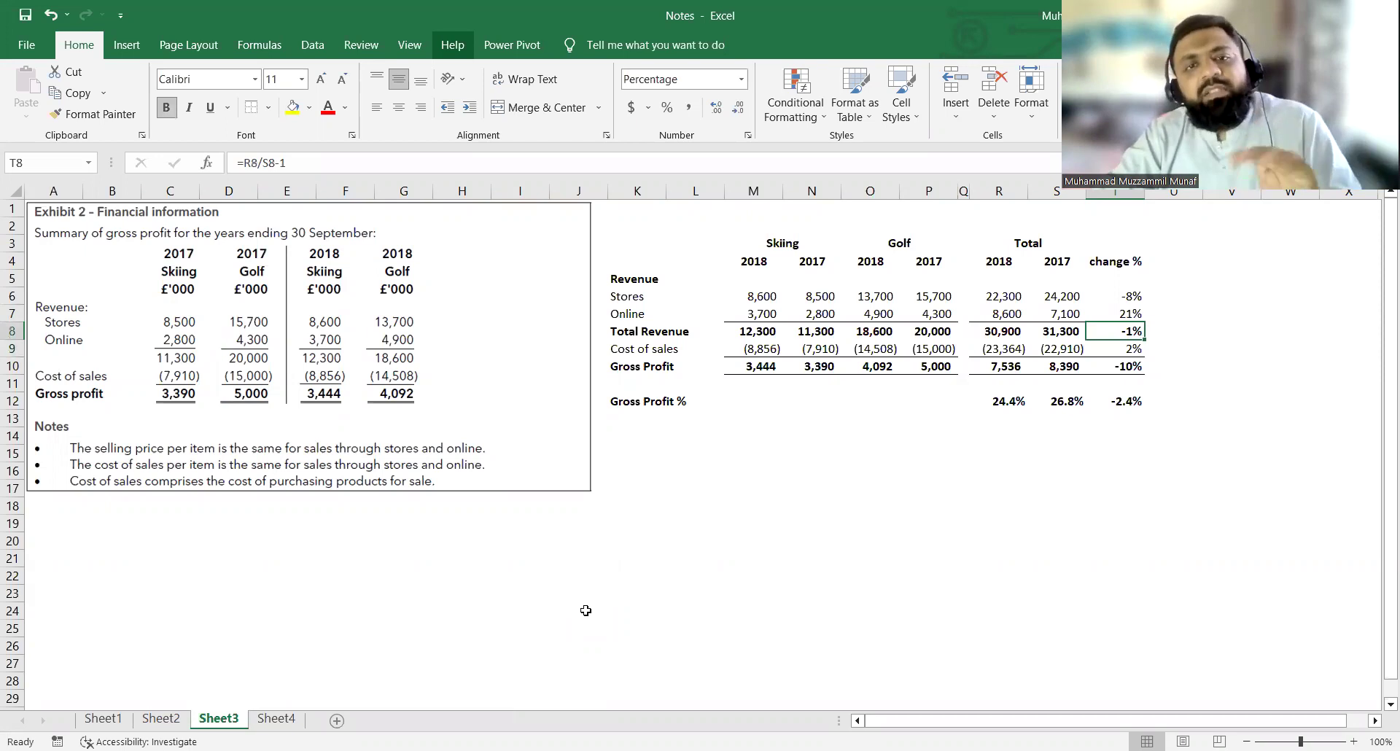
{"action": "key", "text": "Down"}
{"action": "key", "text": "Down"}
{"action": "key", "text": "Down"}
{"action": "key", "text": "Down"}
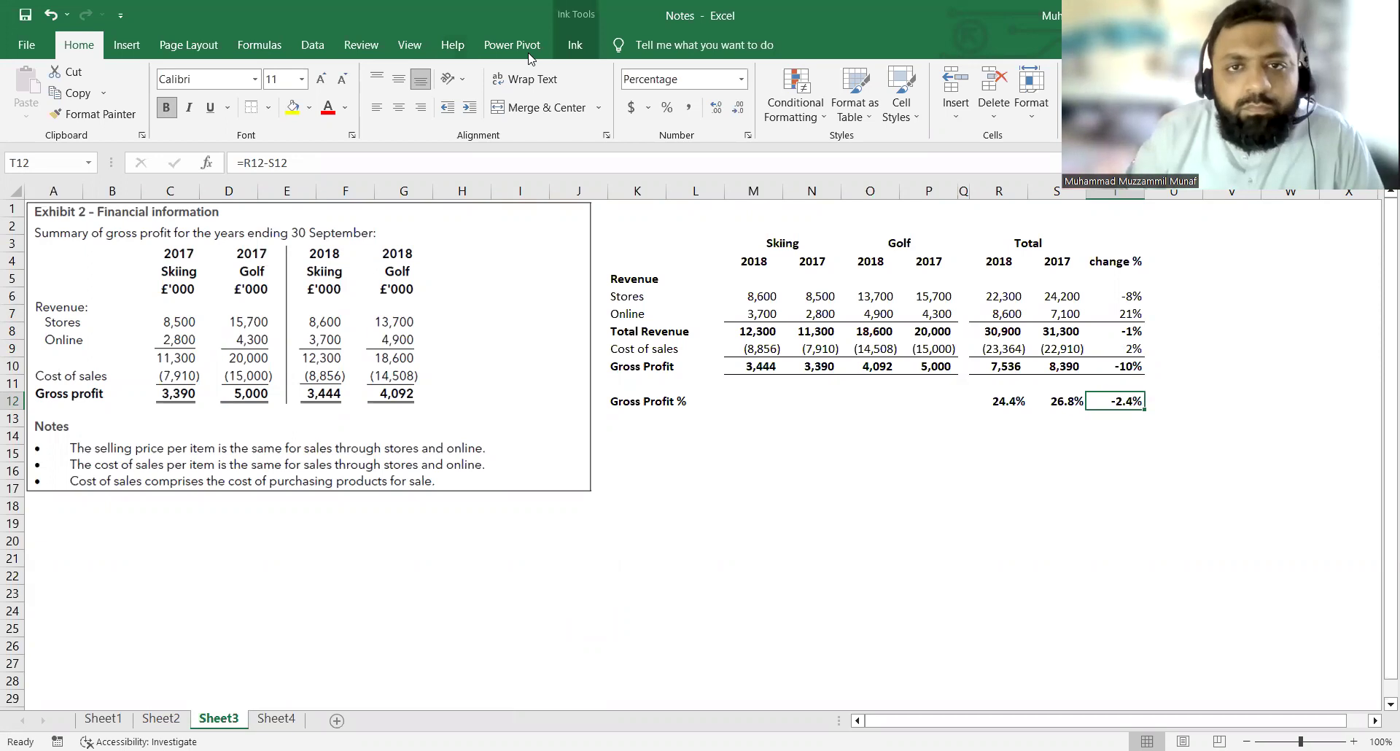
Handwrite point 1 in blue ink below the table: "Total revenue of the company is declining that means the".
{"action": "left_click", "coordinate": [576, 45]}
{"action": "left_click", "coordinate": [413, 115]}
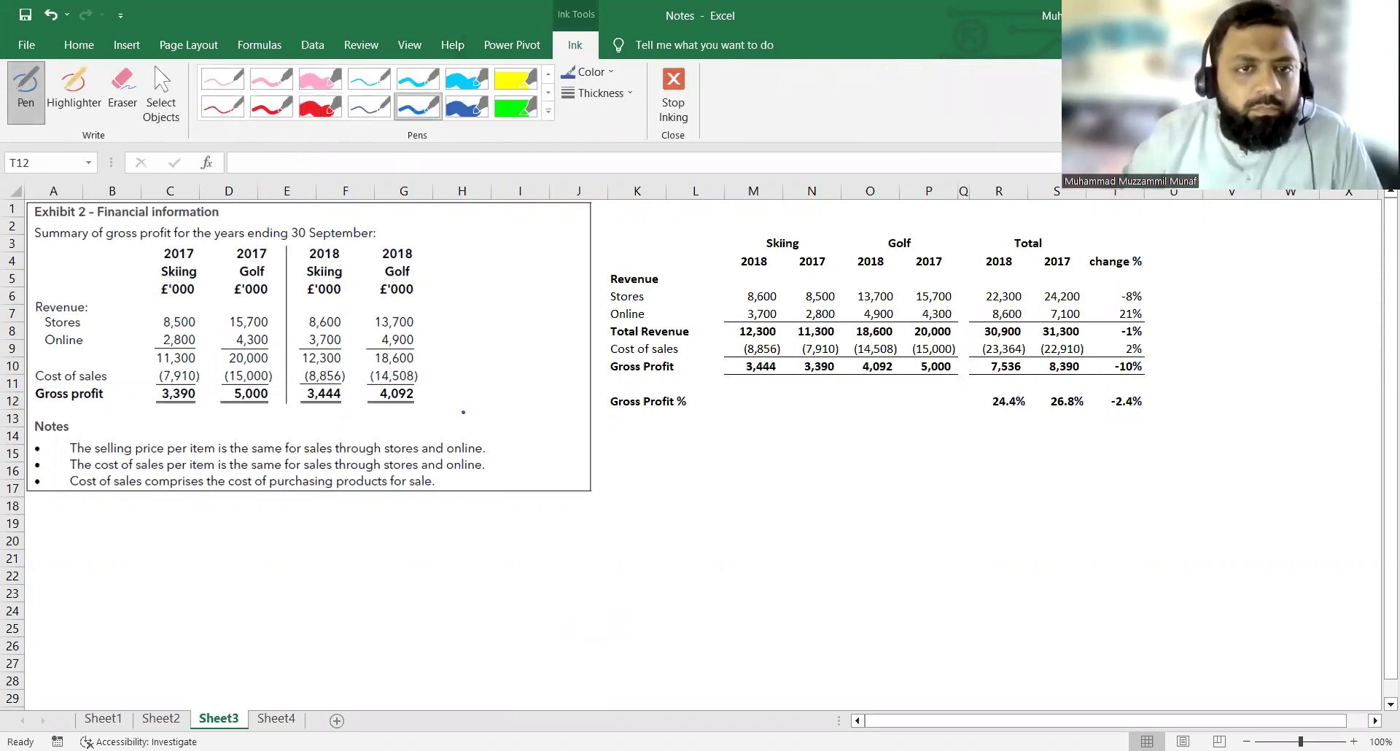
{"action": "left_click_drag", "start_coordinate": [610, 457], "coordinate": [610, 470]}
{"action": "mouse_move", "coordinate": [608, 450]}
{"action": "left_mouse_down"}
{"action": "mouse_move", "coordinate": [598, 459]}
{"action": "mouse_move", "coordinate": [610, 450]}
{"action": "mouse_move", "coordinate": [635, 467]}
{"action": "mouse_move", "coordinate": [645, 453]}
{"action": "left_mouse_up"}
{"action": "left_click_drag", "start_coordinate": [642, 457], "coordinate": [642, 460]}
{"action": "mouse_move", "coordinate": [650, 451]}
{"action": "left_mouse_down"}
{"action": "mouse_move", "coordinate": [771, 470]}
{"action": "mouse_move", "coordinate": [790, 448]}
{"action": "mouse_move", "coordinate": [813, 461]}
{"action": "mouse_move", "coordinate": [895, 453]}
{"action": "mouse_move", "coordinate": [894, 483]}
{"action": "left_mouse_up"}
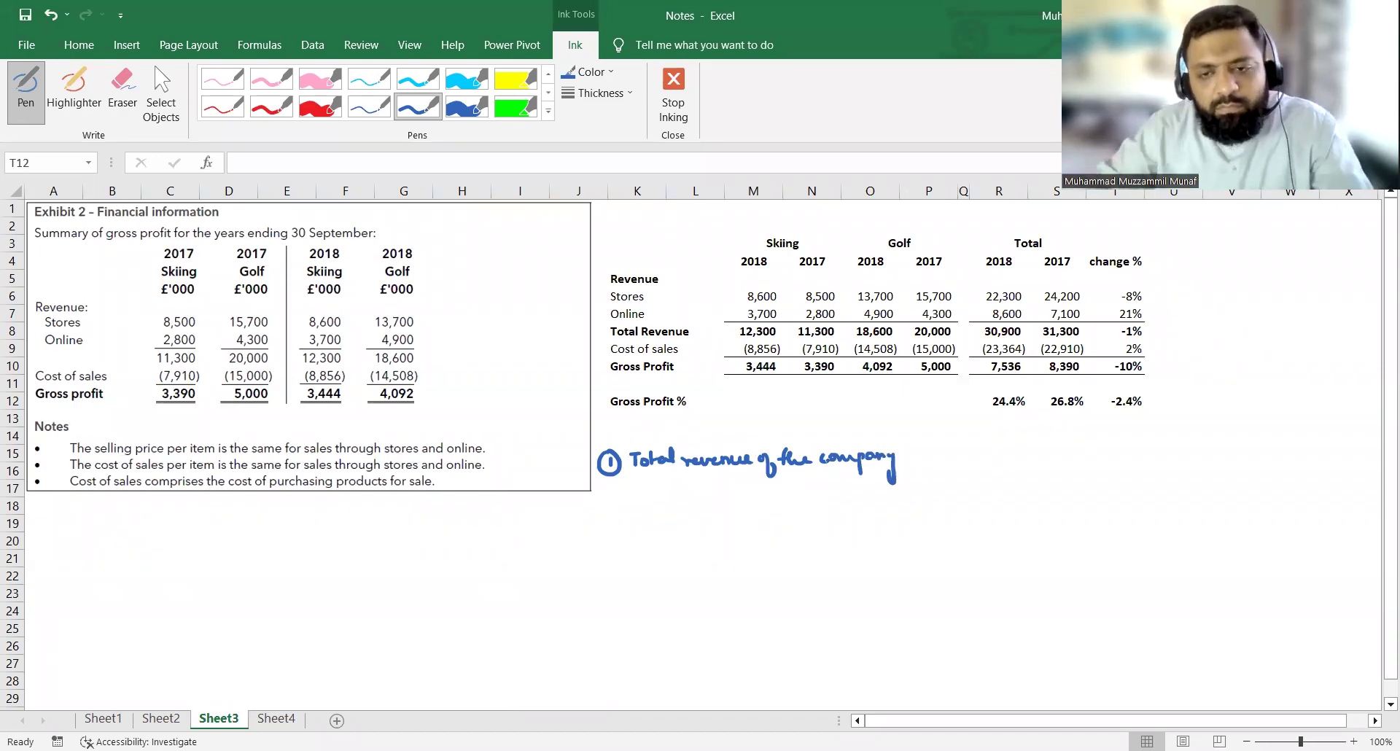
{"action": "left_click_drag", "start_coordinate": [907, 451], "coordinate": [909, 460]}
{"action": "mouse_move", "coordinate": [921, 451]}
{"action": "left_mouse_down"}
{"action": "mouse_move", "coordinate": [989, 453]}
{"action": "mouse_move", "coordinate": [1007, 474]}
{"action": "mouse_move", "coordinate": [1019, 461]}
{"action": "left_mouse_up"}
{"action": "left_click_drag", "start_coordinate": [1019, 456], "coordinate": [1028, 460]}
{"action": "left_click_drag", "start_coordinate": [1037, 455], "coordinate": [1111, 459]}
{"action": "mouse_move", "coordinate": [1119, 444]}
{"action": "left_mouse_down"}
{"action": "mouse_move", "coordinate": [1125, 461]}
{"action": "mouse_move", "coordinate": [1151, 459]}
{"action": "left_mouse_up"}
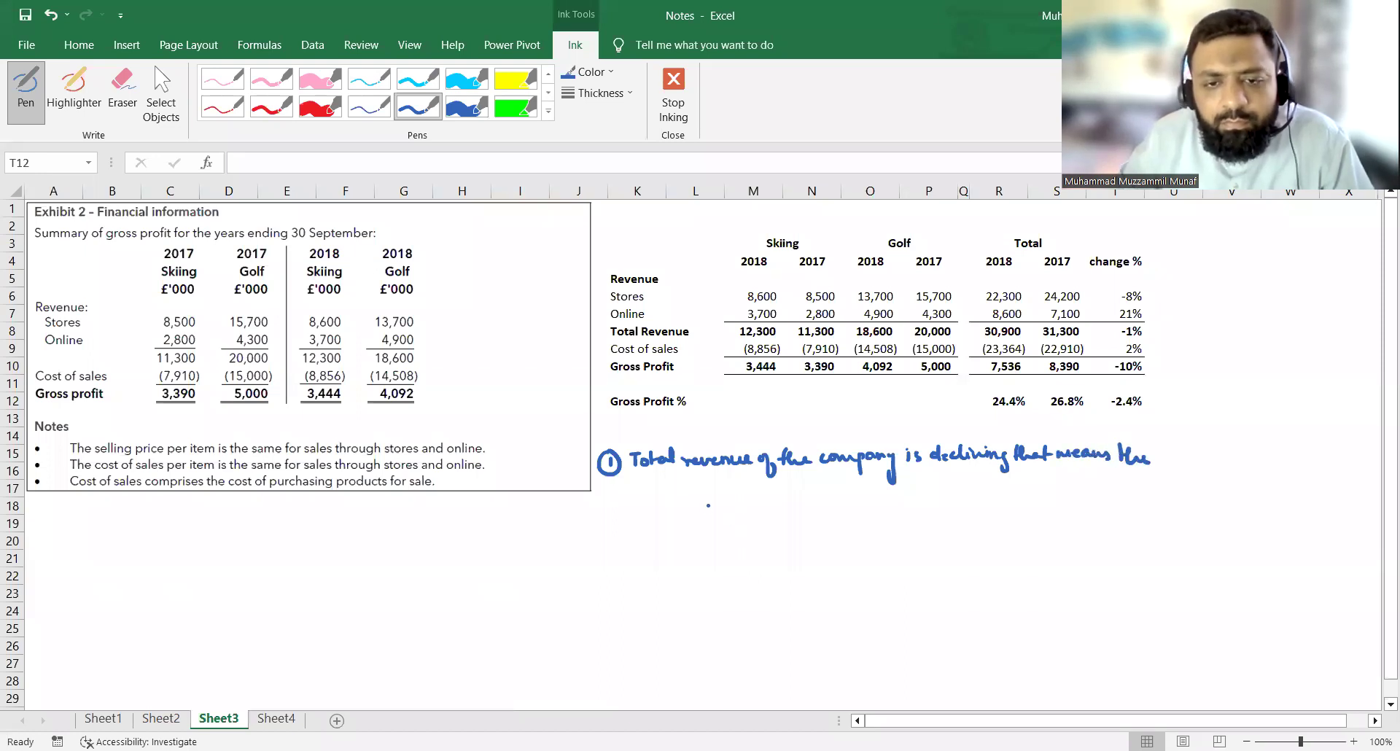
Continue point 1 on a second handwritten line with "customer feedback is actually not good.", erasing the miswritten letter.
{"action": "left_click_drag", "start_coordinate": [628, 496], "coordinate": [744, 499]}
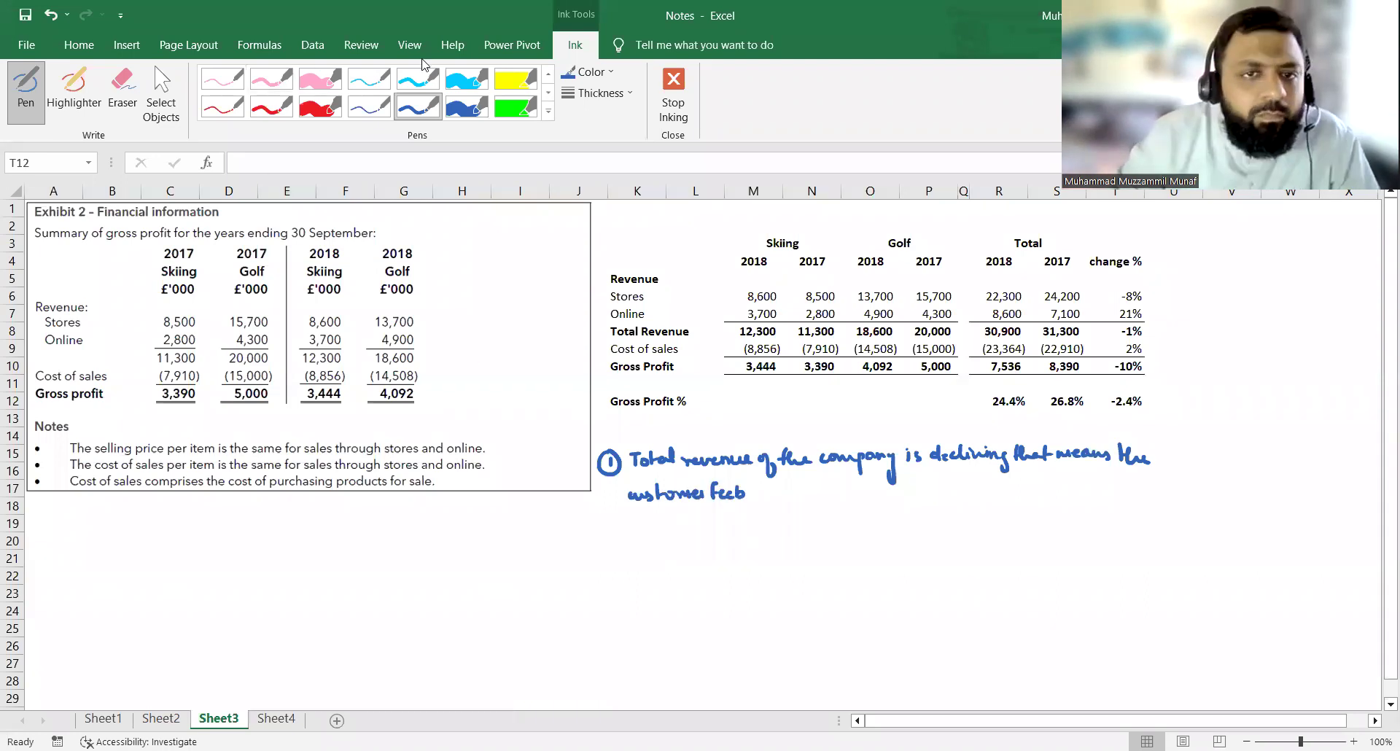
{"action": "left_click", "coordinate": [121, 95]}
{"action": "left_click", "coordinate": [744, 496]}
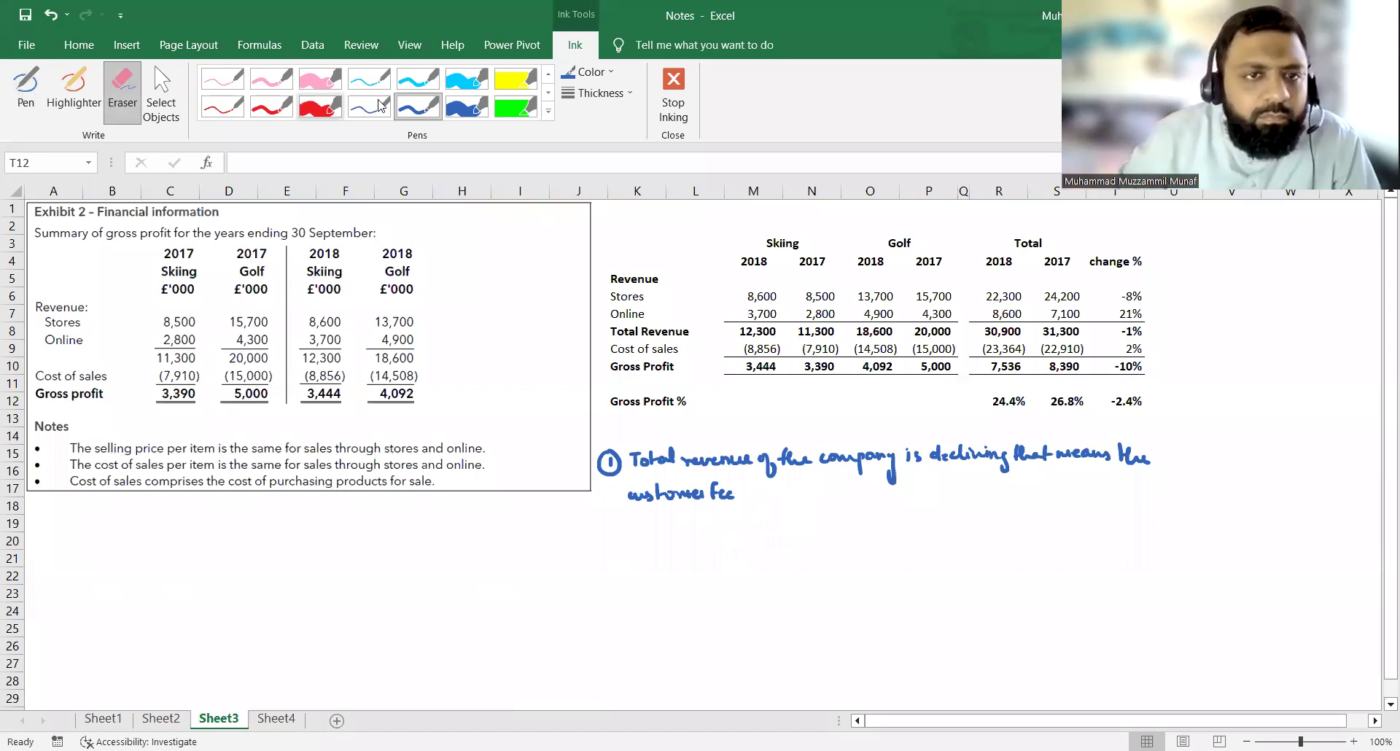
{"action": "left_click", "coordinate": [417, 108]}
{"action": "mouse_move", "coordinate": [735, 495]}
{"action": "left_mouse_down"}
{"action": "mouse_move", "coordinate": [870, 489]}
{"action": "mouse_move", "coordinate": [882, 511]}
{"action": "mouse_move", "coordinate": [921, 481]}
{"action": "mouse_move", "coordinate": [948, 498]}
{"action": "mouse_move", "coordinate": [981, 473]}
{"action": "left_mouse_up"}
{"action": "left_click", "coordinate": [983, 489]}
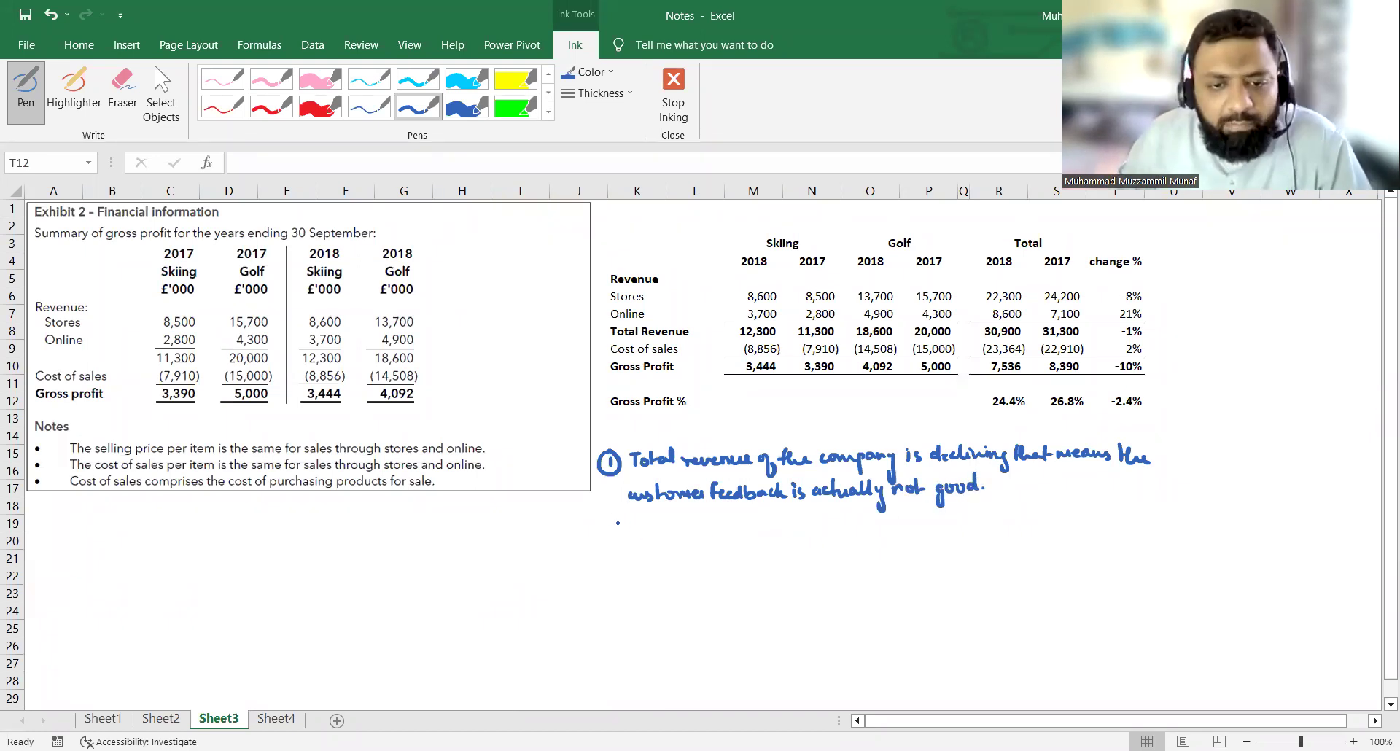
Handwrite point 2 below point 1: "However, interest is more shifted towards online, hence,".
{"action": "mouse_move", "coordinate": [603, 531]}
{"action": "left_mouse_down"}
{"action": "mouse_move", "coordinate": [911, 534]}
{"action": "mouse_move", "coordinate": [922, 515]}
{"action": "mouse_move", "coordinate": [922, 531]}
{"action": "mouse_move", "coordinate": [944, 515]}
{"action": "left_mouse_up"}
{"action": "left_click_drag", "start_coordinate": [951, 512], "coordinate": [981, 527]}
{"action": "left_click_drag", "start_coordinate": [983, 520], "coordinate": [1030, 514]}
{"action": "left_click_drag", "start_coordinate": [1040, 519], "coordinate": [1063, 522]}
{"action": "mouse_move", "coordinate": [1064, 524]}
{"action": "left_mouse_down"}
{"action": "mouse_move", "coordinate": [1071, 509]}
{"action": "mouse_move", "coordinate": [1094, 519]}
{"action": "left_mouse_up"}
{"action": "left_click_drag", "start_coordinate": [1102, 517], "coordinate": [1158, 515]}
{"action": "left_click_drag", "start_coordinate": [1163, 515], "coordinate": [1161, 522]}
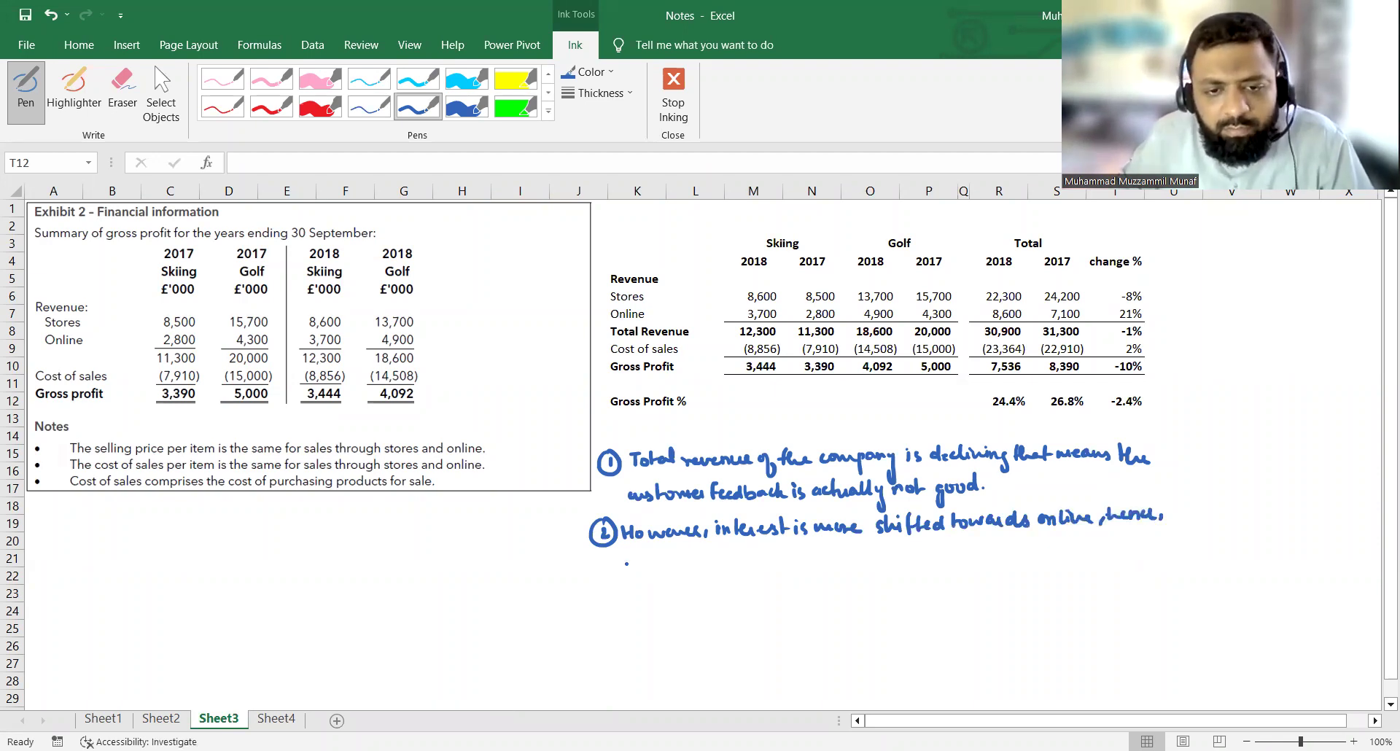
Handwrite the rest of point 2 in blue: "a very good website and online purchasing experience can further strengthen the sales.".
{"action": "left_click_drag", "start_coordinate": [629, 562], "coordinate": [632, 568]}
{"action": "mouse_move", "coordinate": [636, 568]}
{"action": "left_mouse_down"}
{"action": "mouse_move", "coordinate": [655, 562]}
{"action": "mouse_move", "coordinate": [662, 585]}
{"action": "left_mouse_up"}
{"action": "mouse_move", "coordinate": [688, 557]}
{"action": "left_mouse_down"}
{"action": "mouse_move", "coordinate": [682, 581]}
{"action": "mouse_move", "coordinate": [694, 567]}
{"action": "left_mouse_up"}
{"action": "left_click_drag", "start_coordinate": [697, 558], "coordinate": [722, 544]}
{"action": "left_click_drag", "start_coordinate": [731, 554], "coordinate": [772, 560]}
{"action": "left_click_drag", "start_coordinate": [775, 558], "coordinate": [798, 560]}
{"action": "mouse_move", "coordinate": [802, 561]}
{"action": "left_mouse_down"}
{"action": "mouse_move", "coordinate": [881, 556]}
{"action": "mouse_move", "coordinate": [916, 571]}
{"action": "mouse_move", "coordinate": [1011, 552]}
{"action": "mouse_move", "coordinate": [1013, 575]}
{"action": "mouse_move", "coordinate": [1037, 553]}
{"action": "mouse_move", "coordinate": [1053, 568]}
{"action": "mouse_move", "coordinate": [1071, 552]}
{"action": "mouse_move", "coordinate": [1160, 547]}
{"action": "left_mouse_up"}
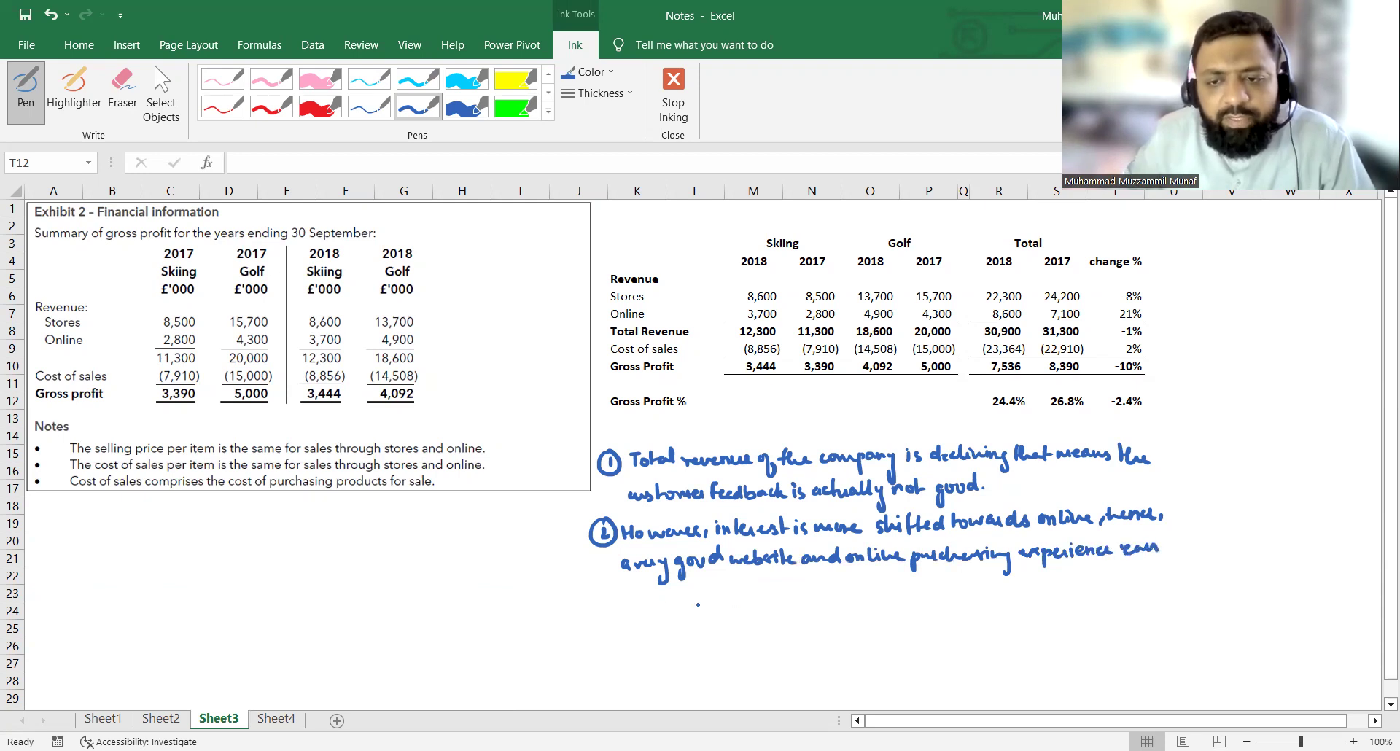
{"action": "left_click_drag", "start_coordinate": [619, 593], "coordinate": [884, 590]}
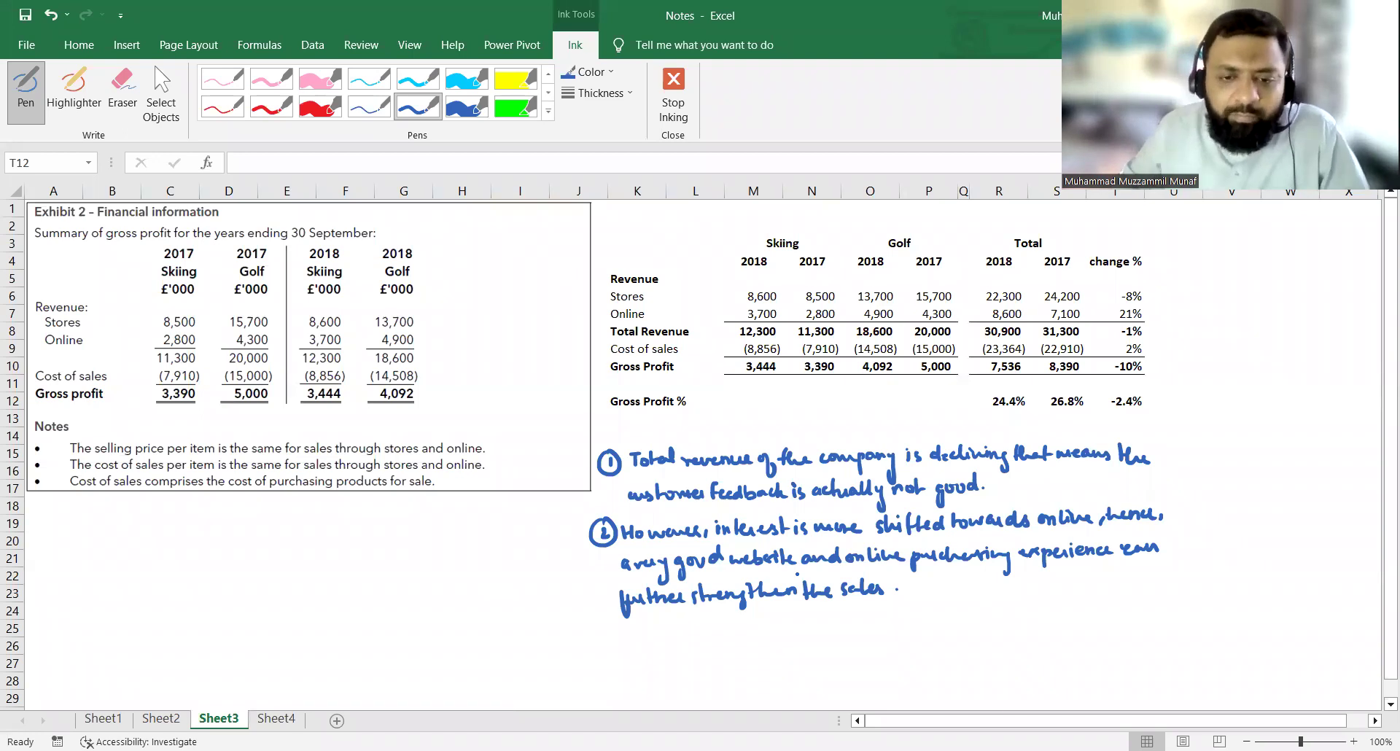
Handwrite point 3 in blue: "Cost of sales also increased by 2% probably on account of the LC depreciation (import of goods)".
{"action": "left_click_drag", "start_coordinate": [602, 625], "coordinate": [603, 642]}
{"action": "mouse_move", "coordinate": [630, 624]}
{"action": "left_mouse_down"}
{"action": "mouse_move", "coordinate": [621, 636]}
{"action": "mouse_move", "coordinate": [653, 625]}
{"action": "mouse_move", "coordinate": [674, 640]}
{"action": "mouse_move", "coordinate": [701, 624]}
{"action": "mouse_move", "coordinate": [882, 612]}
{"action": "mouse_move", "coordinate": [930, 626]}
{"action": "left_mouse_up"}
{"action": "left_click", "coordinate": [773, 622]}
{"action": "left_click", "coordinate": [879, 624]}
{"action": "mouse_move", "coordinate": [942, 611]}
{"action": "left_mouse_down"}
{"action": "mouse_move", "coordinate": [932, 628]}
{"action": "mouse_move", "coordinate": [1012, 608]}
{"action": "mouse_move", "coordinate": [1024, 638]}
{"action": "mouse_move", "coordinate": [1045, 620]}
{"action": "mouse_move", "coordinate": [1127, 611]}
{"action": "mouse_move", "coordinate": [1164, 629]}
{"action": "left_mouse_up"}
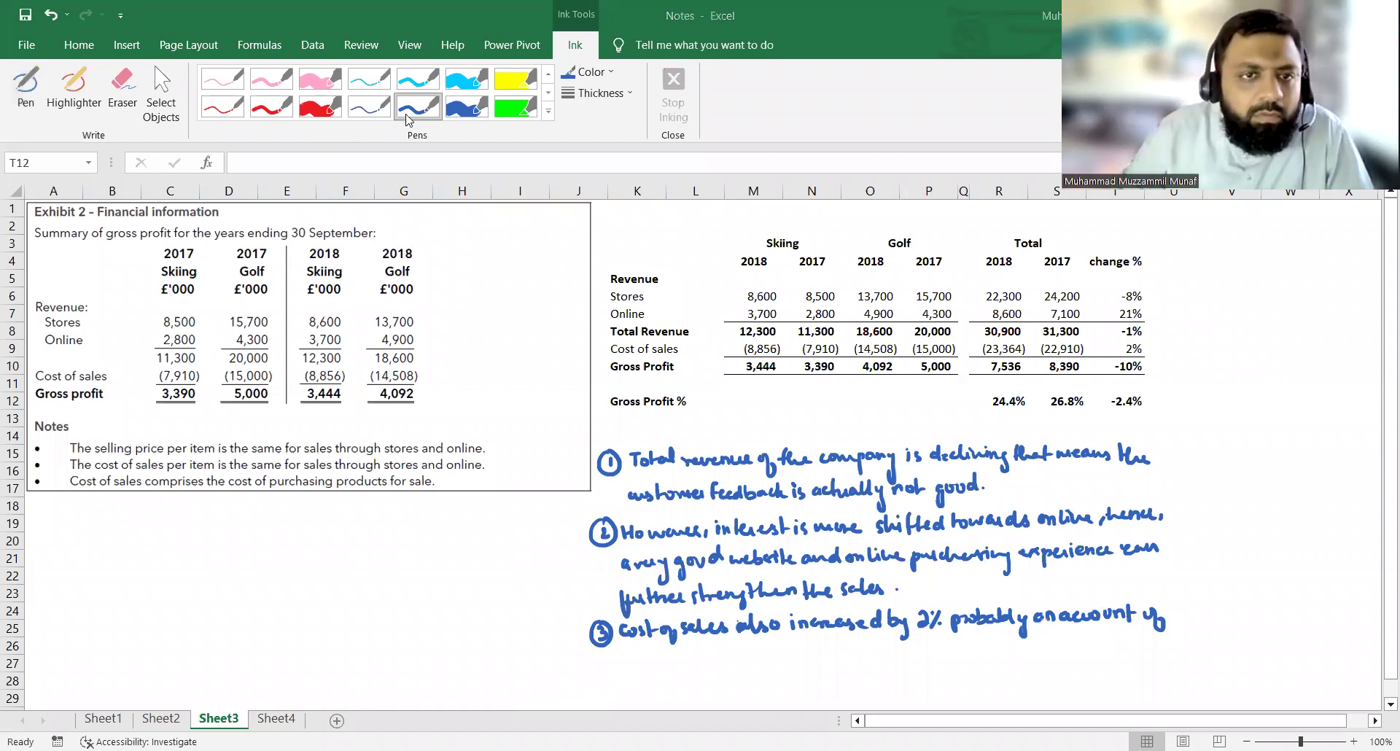
{"action": "mouse_move", "coordinate": [617, 654]}
{"action": "left_mouse_down"}
{"action": "mouse_move", "coordinate": [670, 665]}
{"action": "mouse_move", "coordinate": [788, 651]}
{"action": "mouse_move", "coordinate": [819, 666]}
{"action": "mouse_move", "coordinate": [880, 645]}
{"action": "mouse_move", "coordinate": [903, 660]}
{"action": "mouse_move", "coordinate": [971, 661]}
{"action": "left_mouse_up"}
{"action": "left_click", "coordinate": [771, 680]}
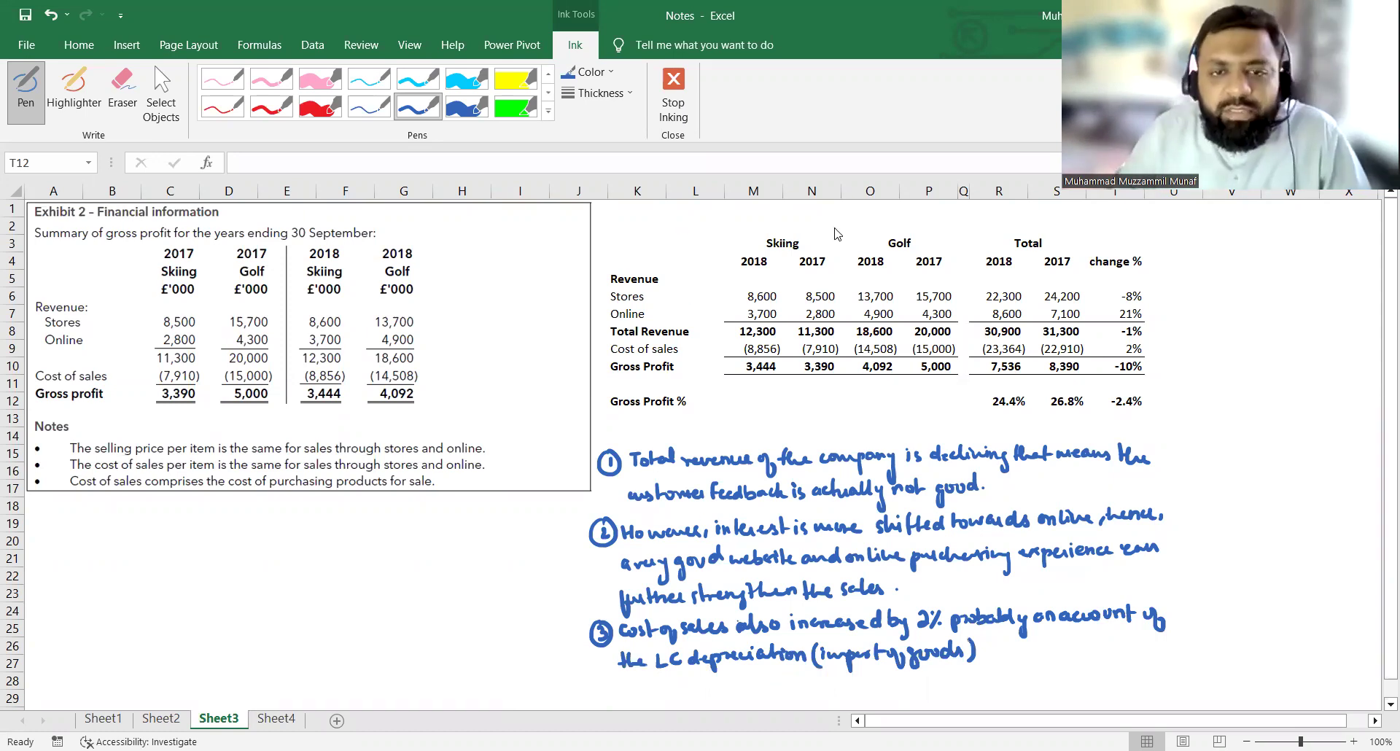
{"action": "key", "text": "Escape"}
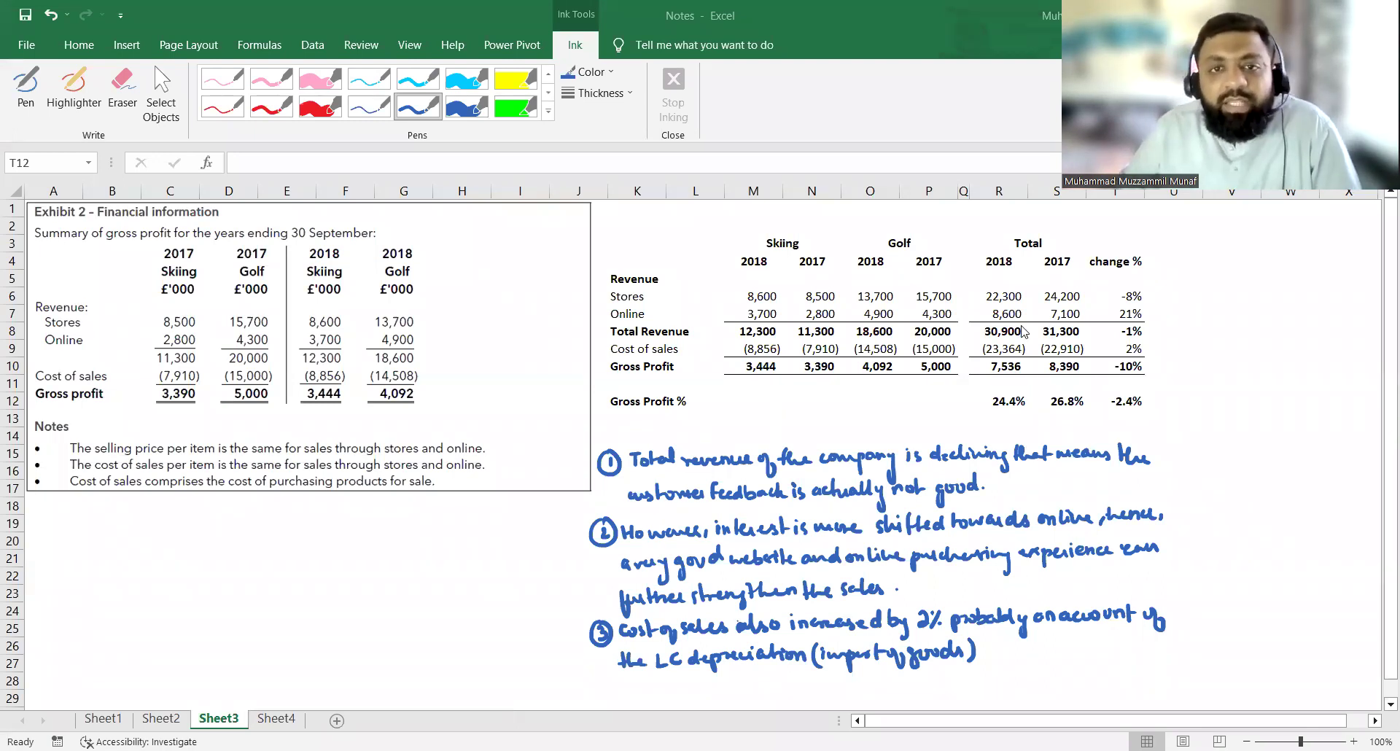
Highlight the Total Revenue and Stores change % figures in yellow.
{"action": "left_click", "coordinate": [507, 86]}
{"action": "mouse_move", "coordinate": [1133, 332]}
{"action": "left_mouse_down"}
{"action": "mouse_move", "coordinate": [1109, 332]}
{"action": "mouse_move", "coordinate": [1110, 296]}
{"action": "mouse_move", "coordinate": [1090, 296]}
{"action": "left_mouse_up"}
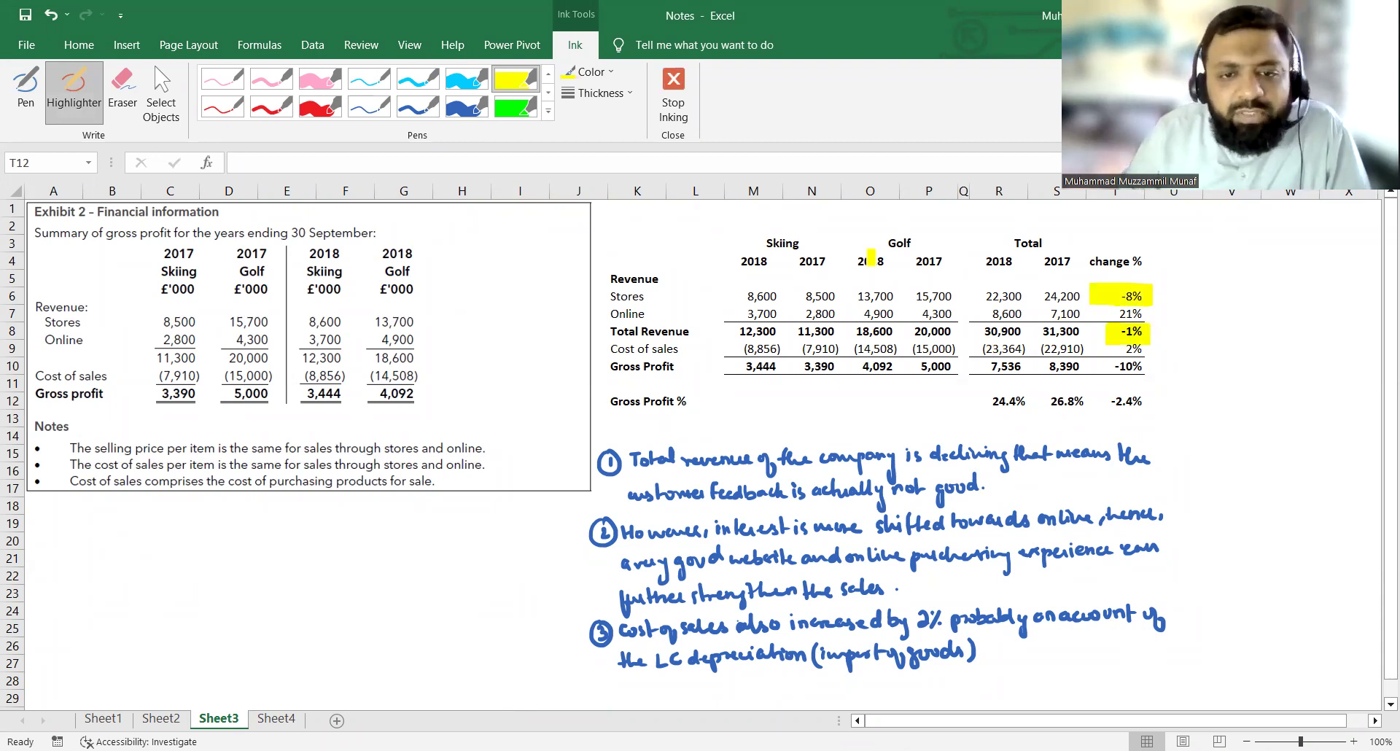
{"action": "key", "text": "Escape"}
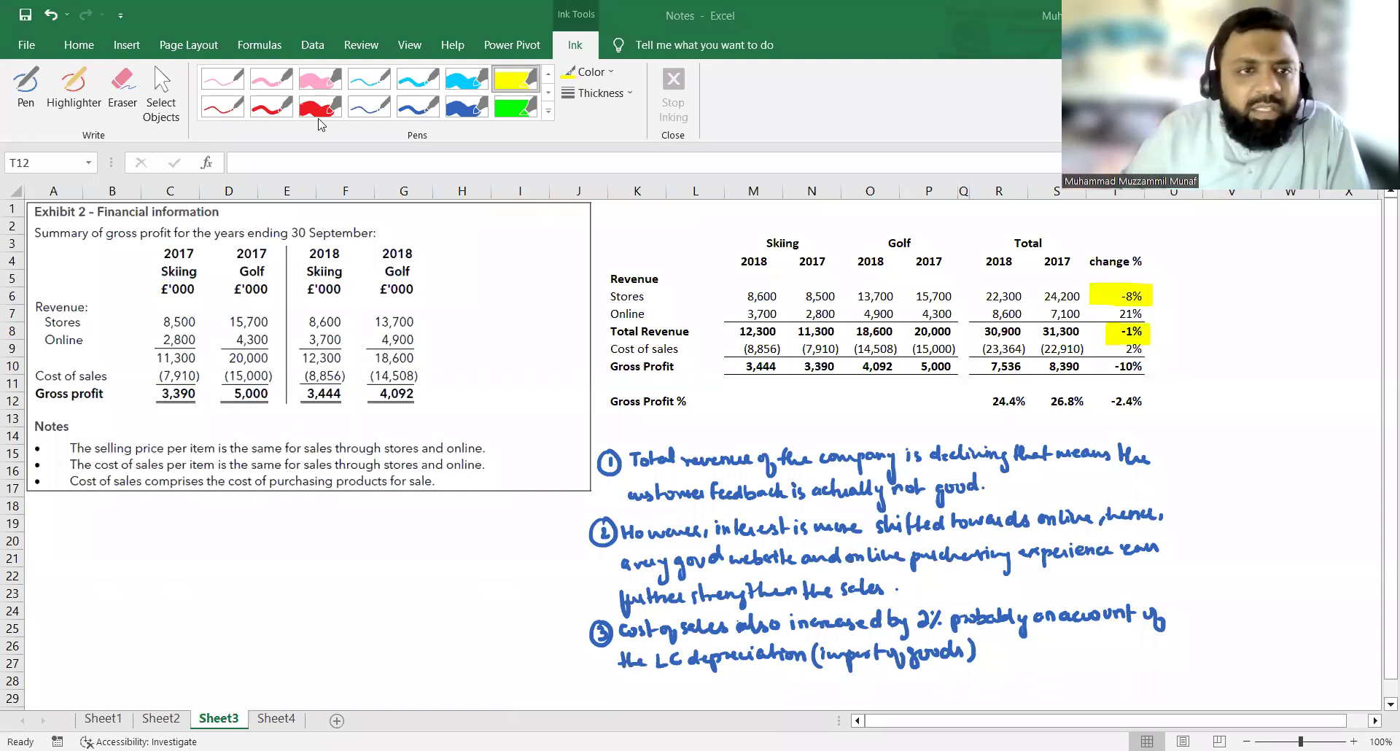
Handwrite an arrow, "Risk hedging" and a tick in red after the end of point 3.
{"action": "left_click", "coordinate": [281, 108]}
{"action": "mouse_move", "coordinate": [982, 651]}
{"action": "left_mouse_down"}
{"action": "mouse_move", "coordinate": [1070, 645]}
{"action": "mouse_move", "coordinate": [1080, 665]}
{"action": "mouse_move", "coordinate": [1093, 649]}
{"action": "mouse_move", "coordinate": [1105, 664]}
{"action": "mouse_move", "coordinate": [1108, 646]}
{"action": "left_mouse_up"}
{"action": "left_click_drag", "start_coordinate": [1117, 646], "coordinate": [1134, 643]}
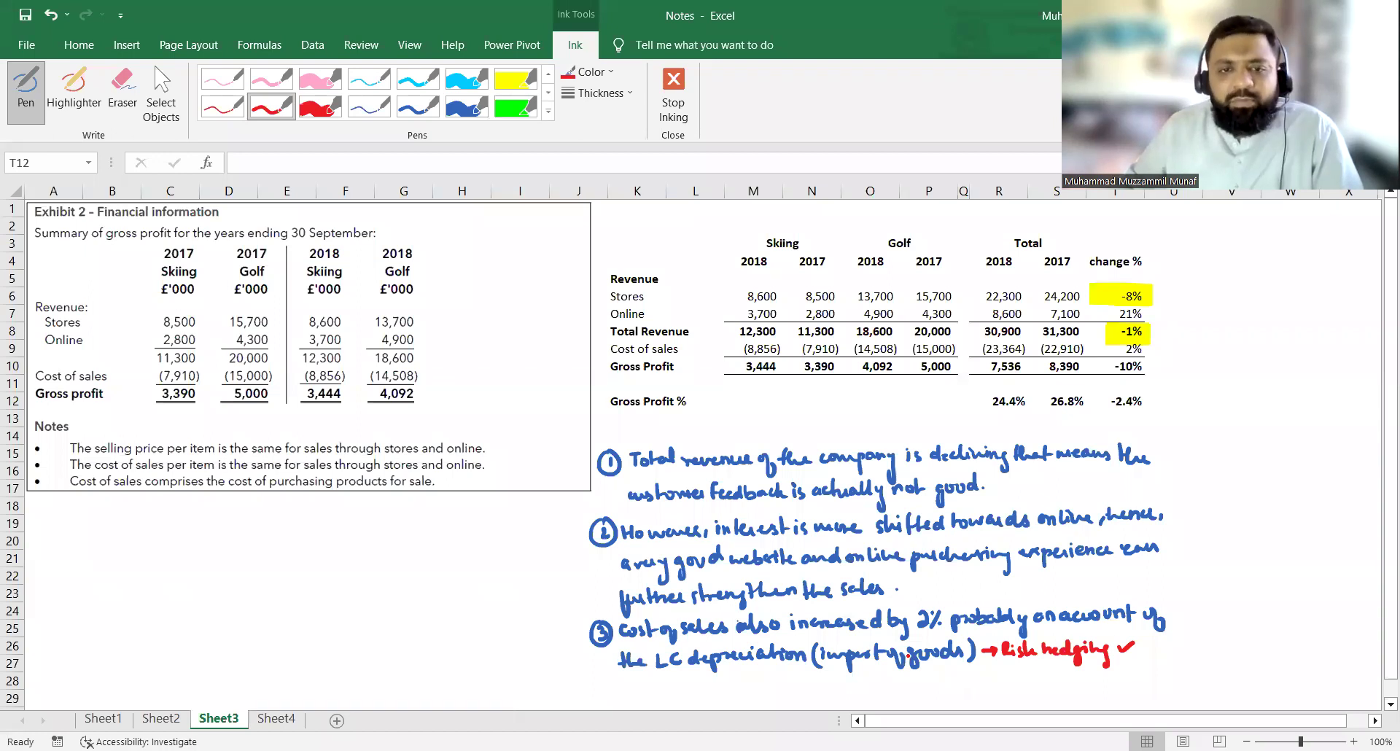
{"action": "left_click", "coordinate": [161, 91]}
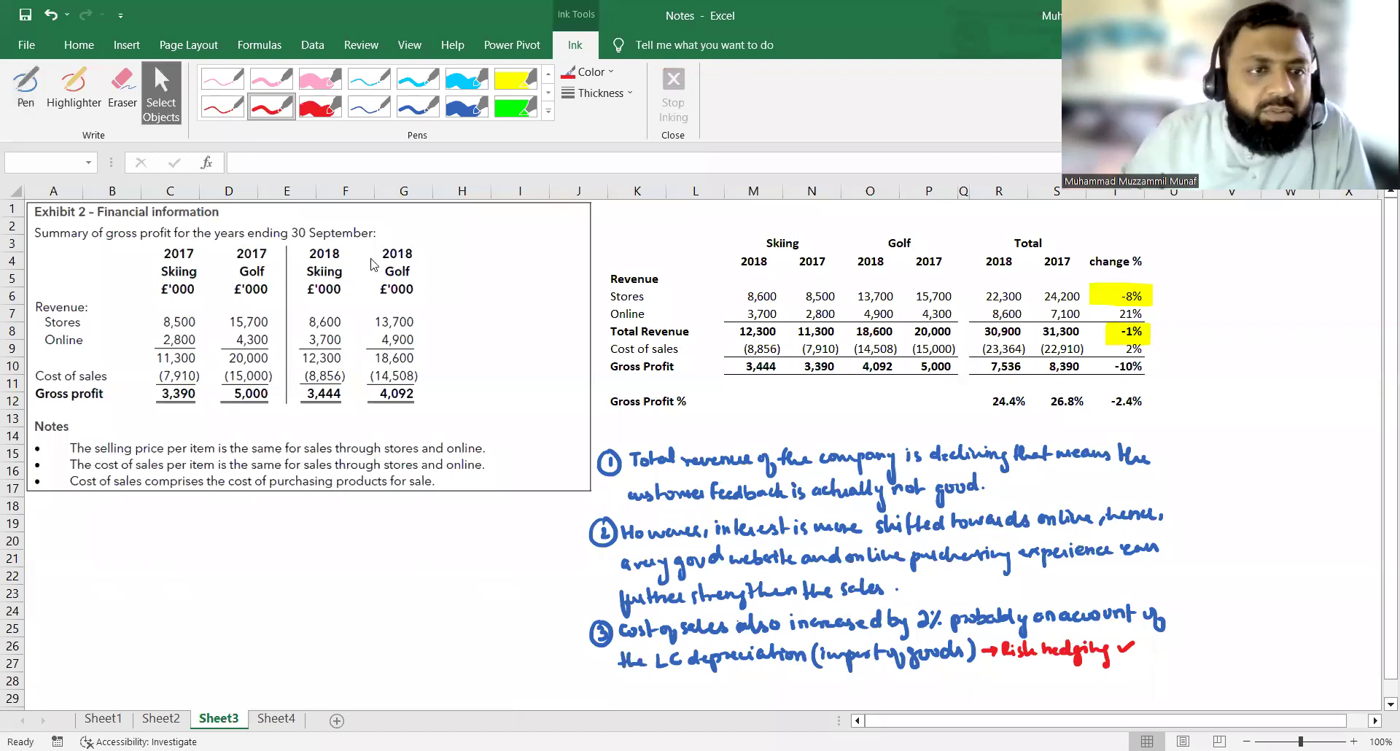
Handwrite point 4 in blue: "Overheads of stores must be greater than the online stream hence the analysis could be further segmented & produce better insights.".
{"action": "scroll", "coordinate": [678, 459], "scroll_direction": "down", "scroll_amount": 1}
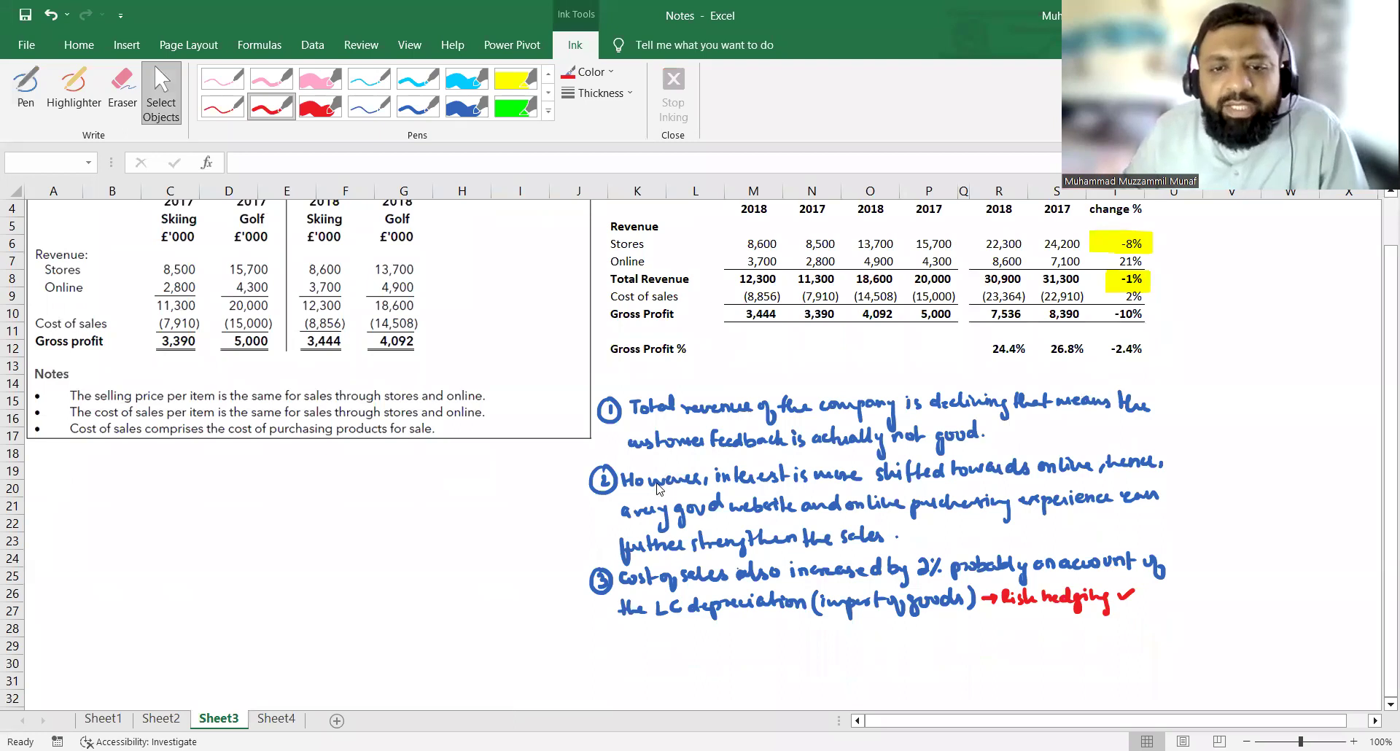
{"action": "left_click", "coordinate": [417, 107]}
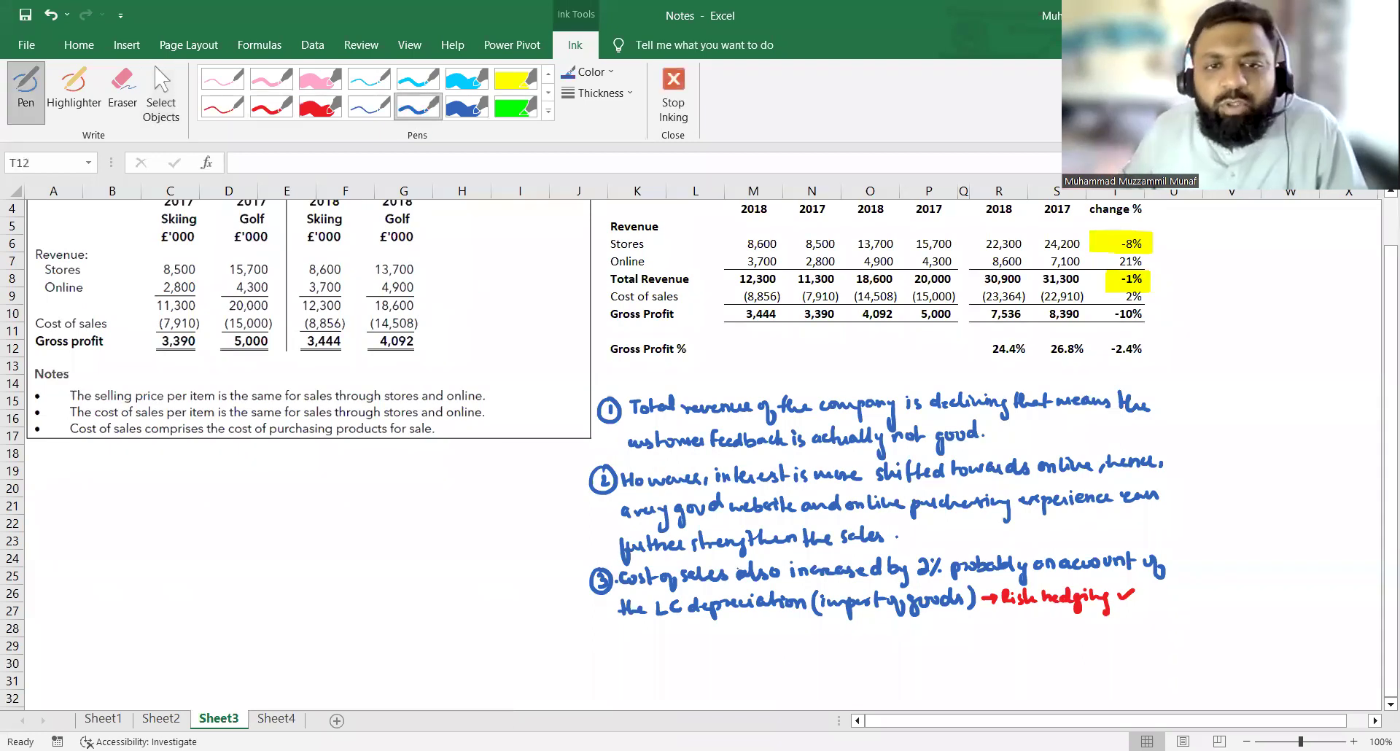
{"action": "mouse_move", "coordinate": [605, 647]}
{"action": "left_mouse_down"}
{"action": "mouse_move", "coordinate": [599, 636]}
{"action": "mouse_move", "coordinate": [739, 650]}
{"action": "mouse_move", "coordinate": [1185, 631]}
{"action": "left_mouse_up"}
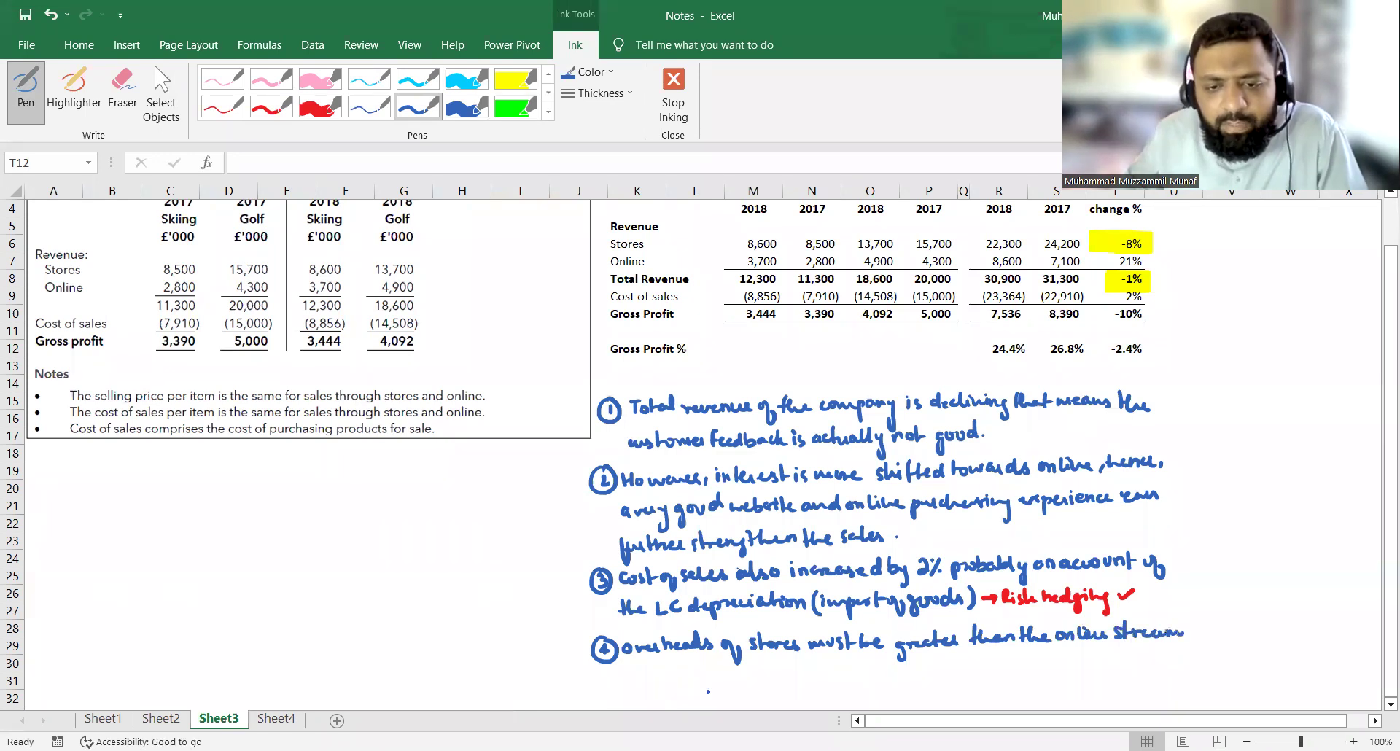
{"action": "mouse_move", "coordinate": [619, 671]}
{"action": "left_mouse_down"}
{"action": "mouse_move", "coordinate": [678, 686]}
{"action": "mouse_move", "coordinate": [839, 666]}
{"action": "mouse_move", "coordinate": [949, 679]}
{"action": "mouse_move", "coordinate": [1037, 660]}
{"action": "mouse_move", "coordinate": [1057, 673]}
{"action": "mouse_move", "coordinate": [1245, 657]}
{"action": "left_mouse_up"}
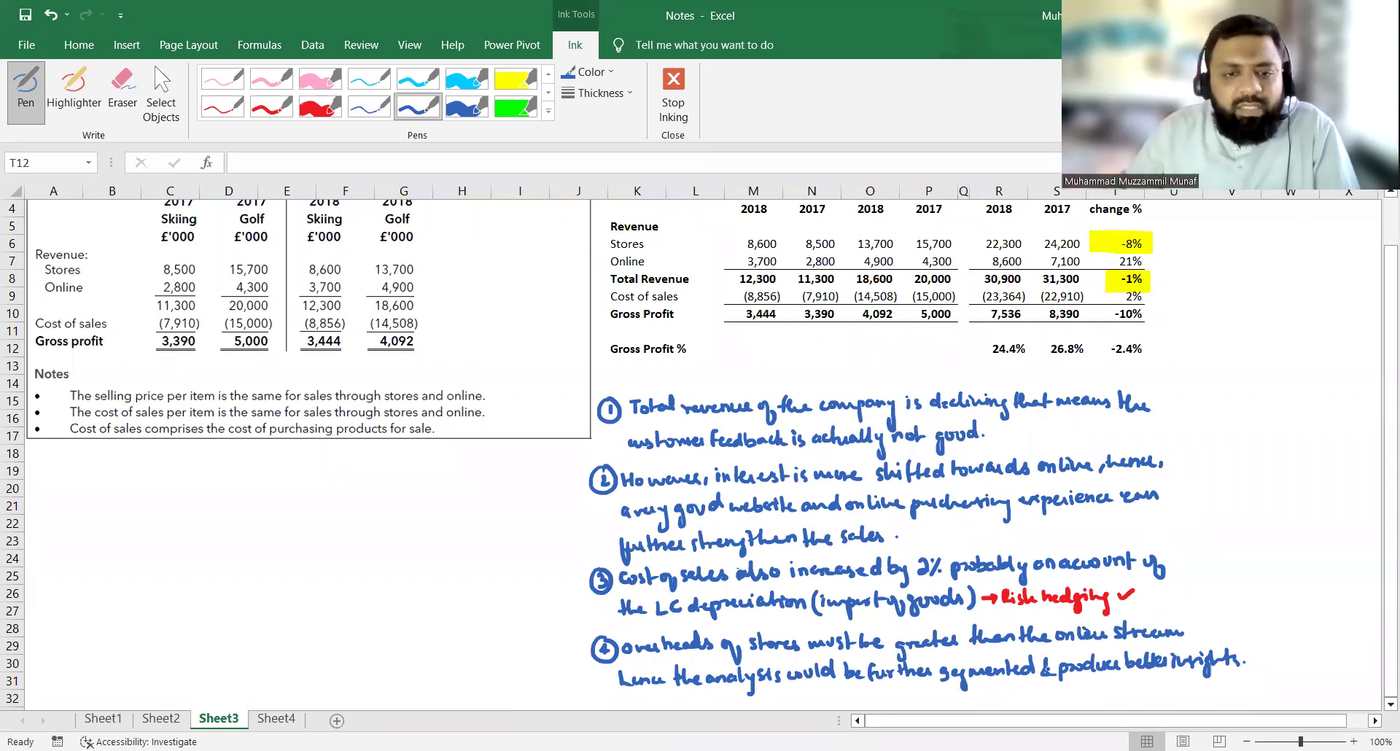
Move the whole block of blue handwritten notes down by about three and a half rows, leaving more space below the table.
{"action": "left_click", "coordinate": [161, 95]}
{"action": "left_click", "coordinate": [792, 481]}
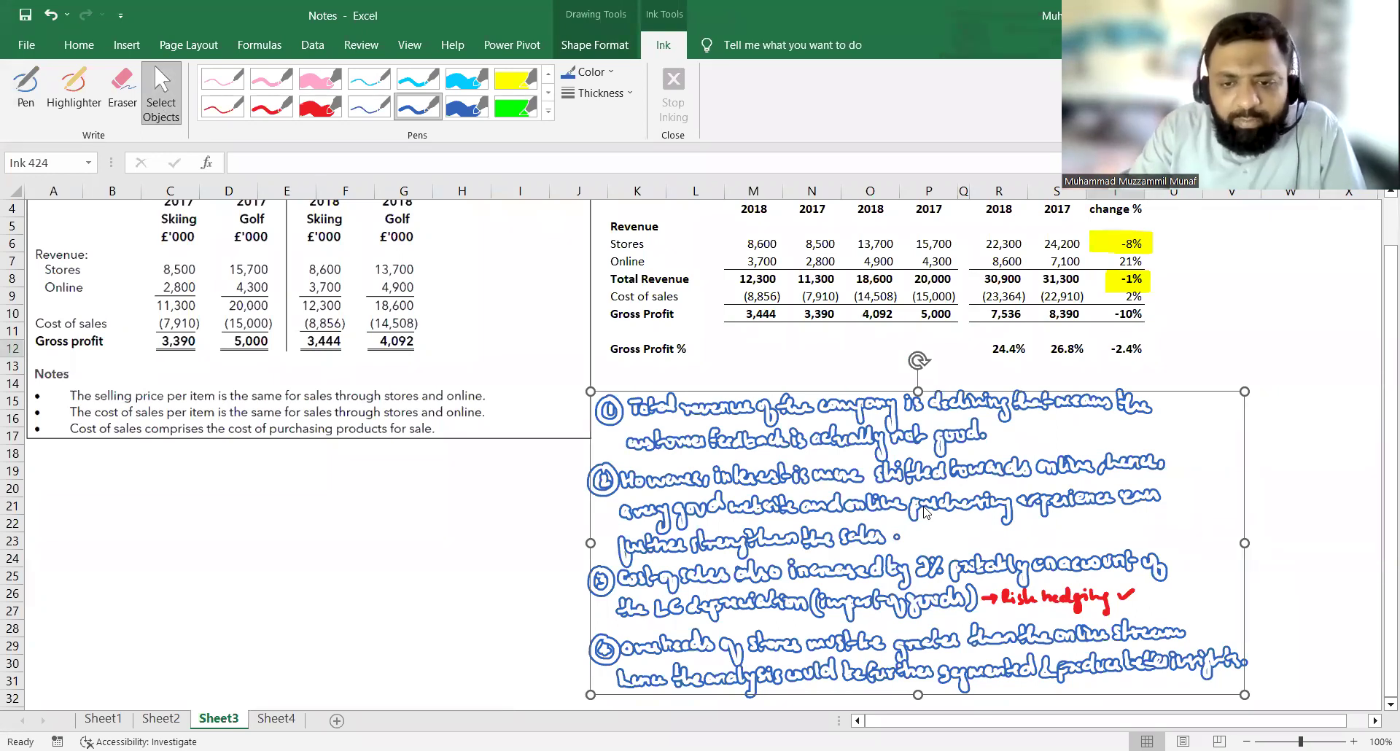
{"action": "key", "text": "Down"}
{"action": "key", "text": "Down"}
{"action": "key", "text": "Down"}
{"action": "key", "text": "Down"}
{"action": "key", "text": "Down"}
{"action": "key", "text": "Down"}
{"action": "key", "text": "Down"}
{"action": "key", "text": "Down"}
{"action": "key", "text": "Down"}
{"action": "key", "text": "Down"}
{"action": "key", "text": "Down"}
{"action": "key", "text": "Down"}
{"action": "key", "text": "Down"}
{"action": "key", "text": "Down"}
{"action": "key", "text": "Down"}
{"action": "key", "text": "Down"}
{"action": "key", "text": "Down"}
{"action": "key", "text": "Down"}
{"action": "key", "text": "Down"}
{"action": "key", "text": "Down"}
{"action": "key", "text": "Down"}
{"action": "key", "text": "Down"}
{"action": "key", "text": "Down"}
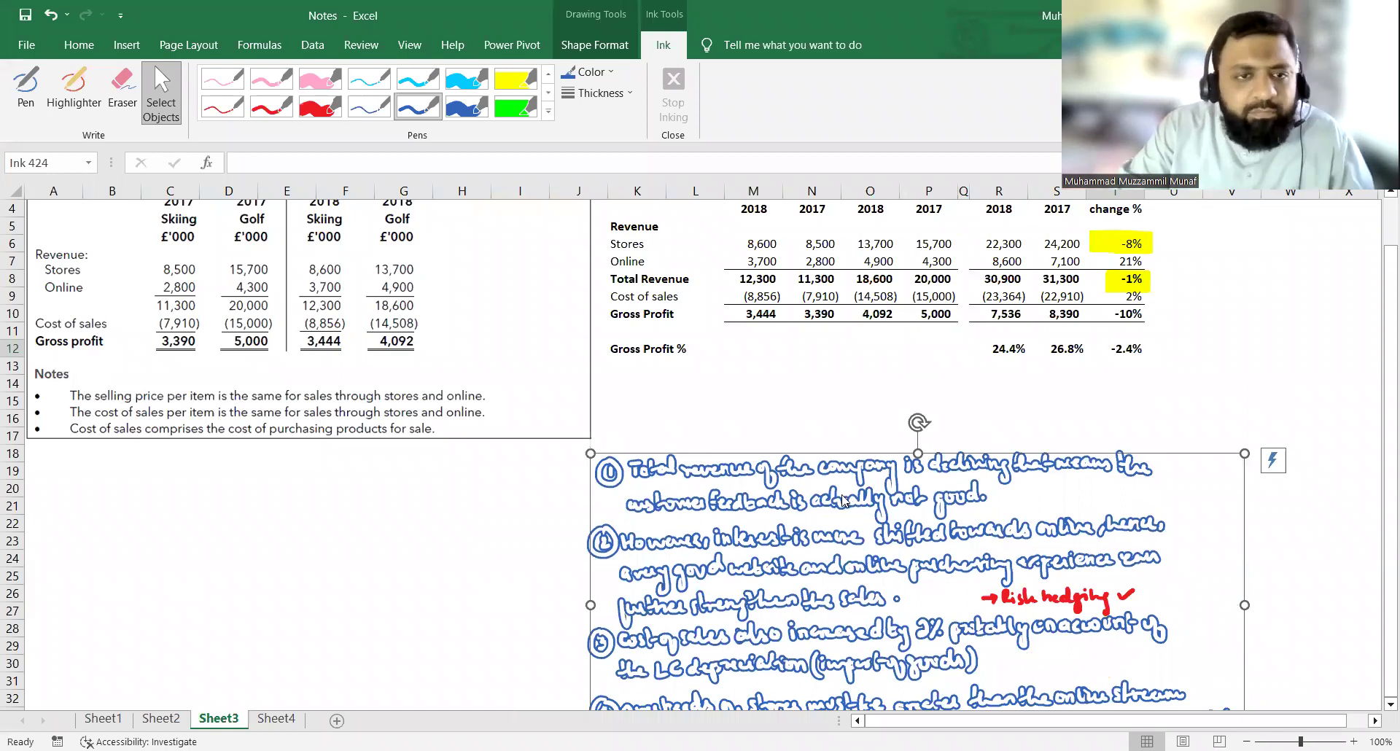
{"action": "left_click", "coordinate": [164, 102]}
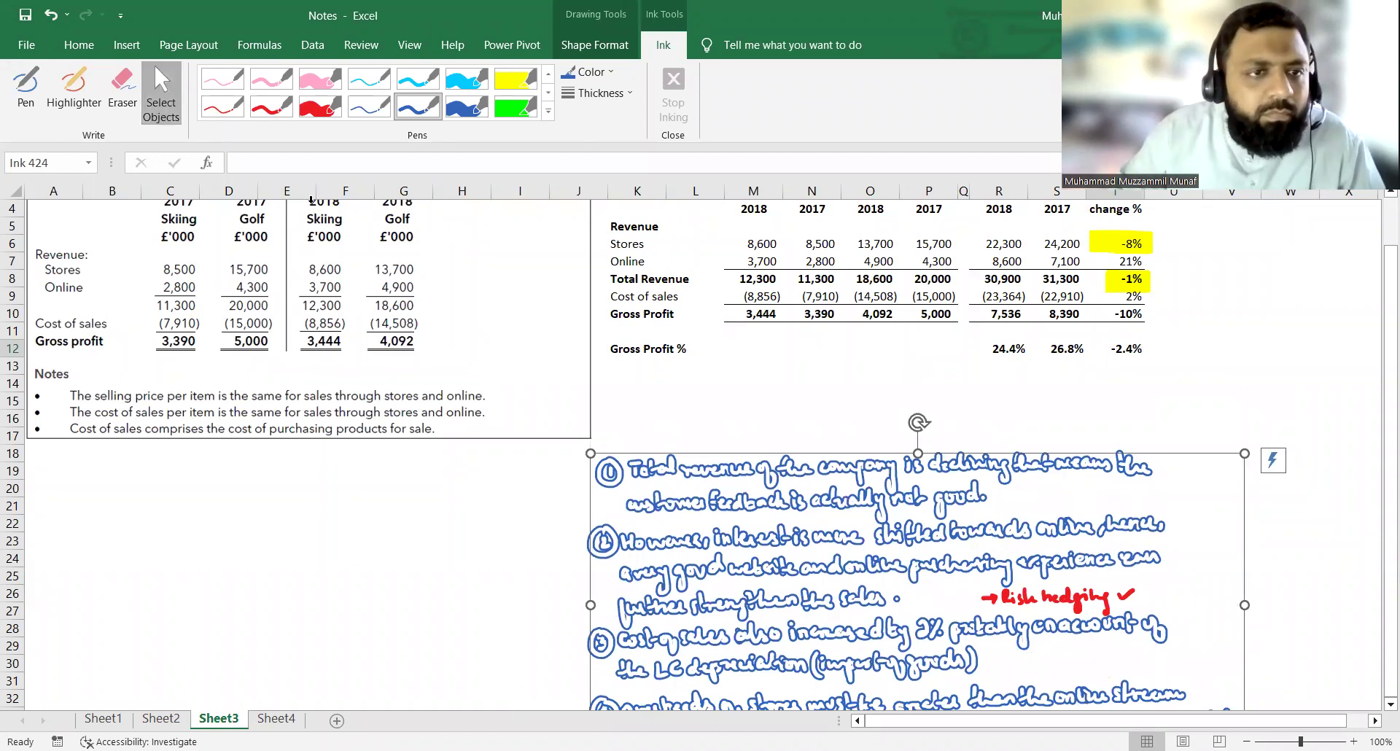
{"action": "left_click", "coordinate": [169, 117]}
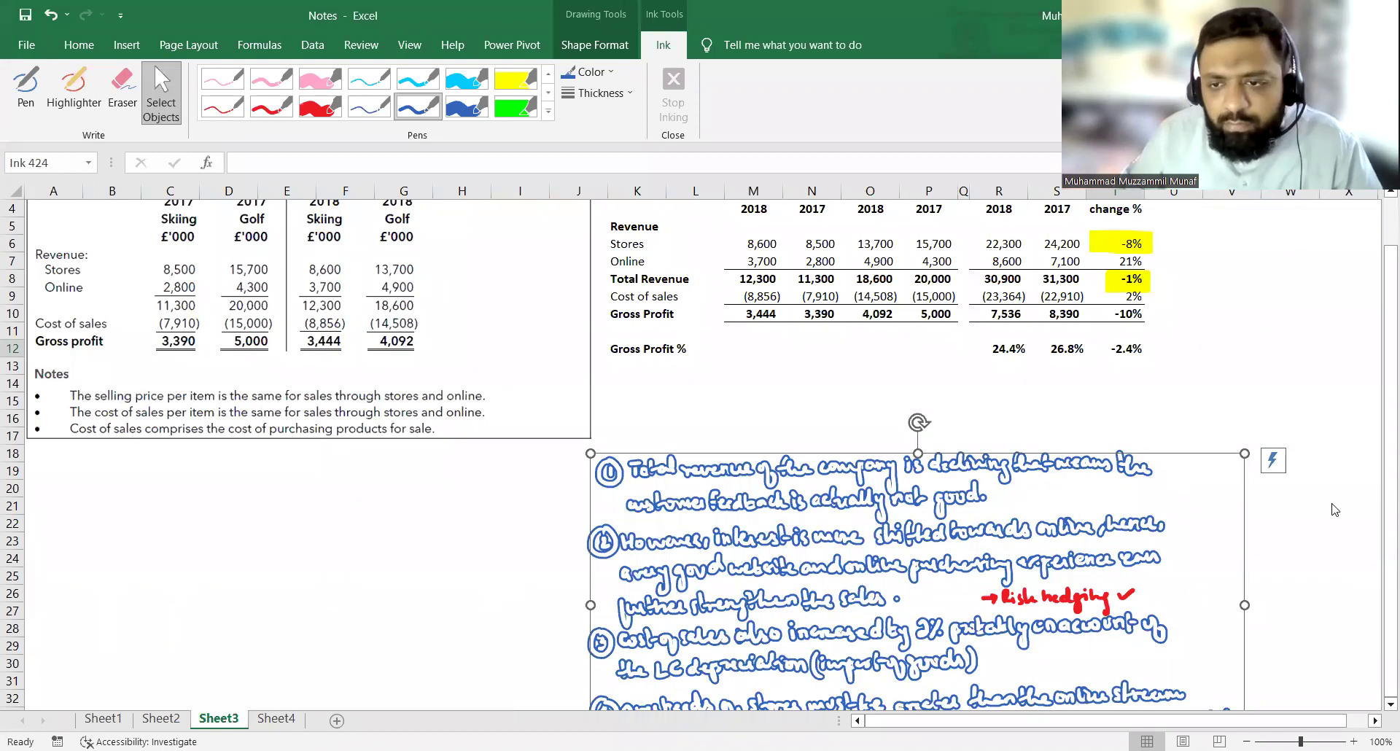
{"action": "scroll", "coordinate": [1313, 466], "scroll_direction": "down", "scroll_amount": 2}
{"action": "left_click", "coordinate": [1309, 489]}
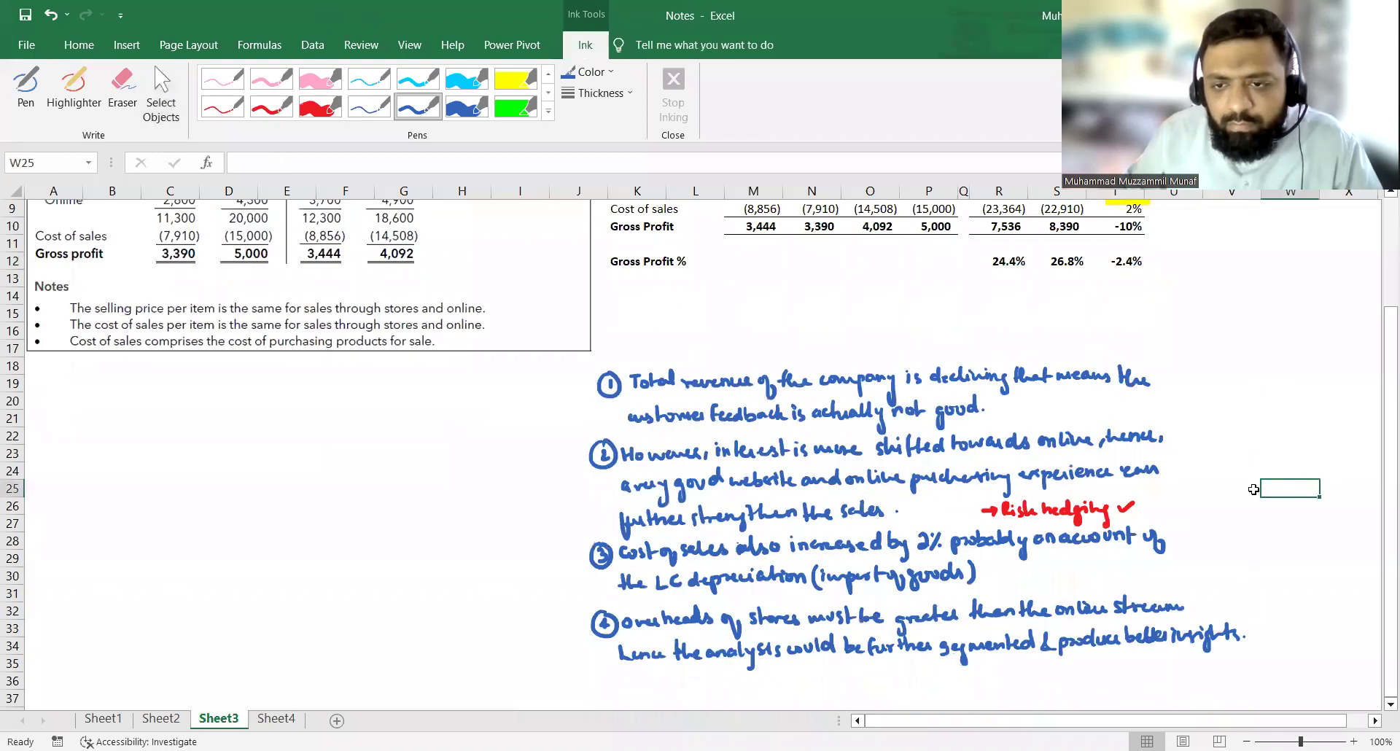
Move the red "Risk hedging" note down to line up with the end of point 3.
{"action": "left_click", "coordinate": [1040, 513]}
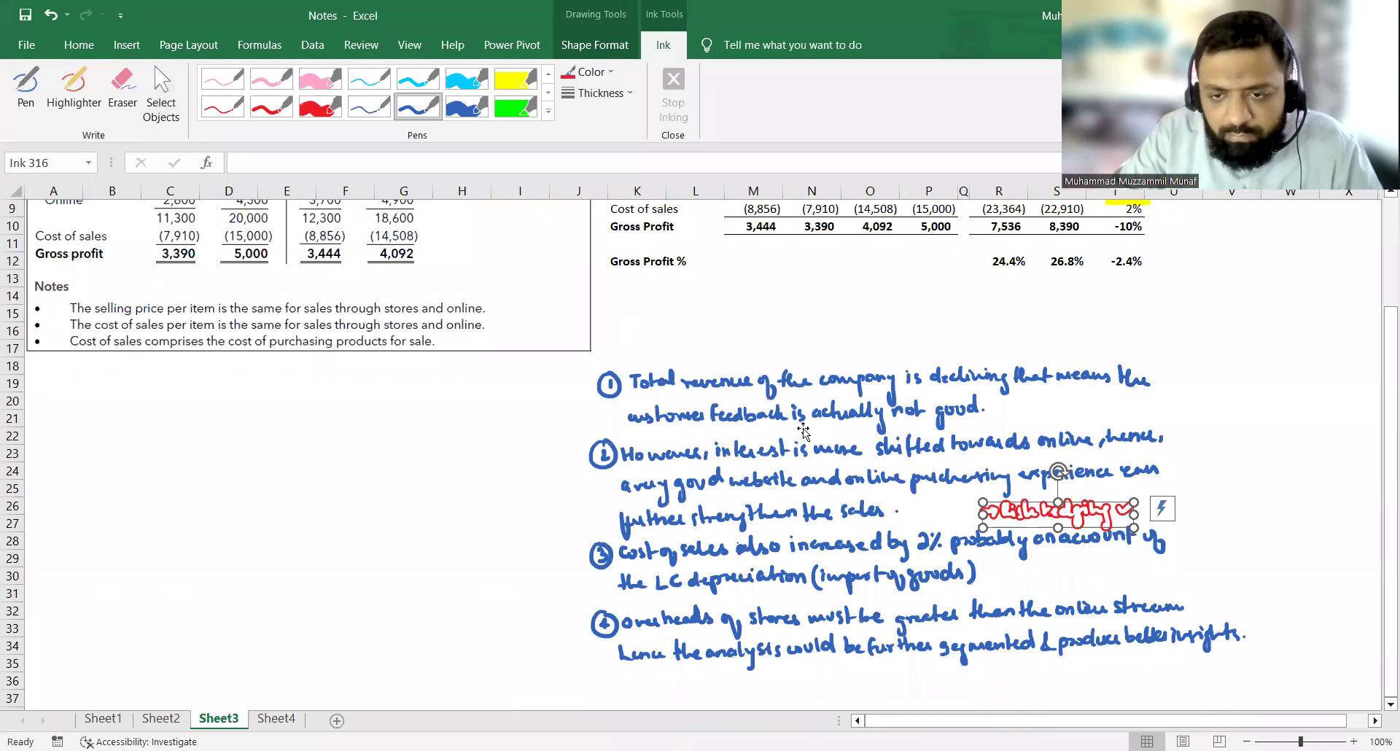
{"action": "key", "text": "Down"}
{"action": "key", "text": "Down"}
{"action": "key", "text": "Down"}
{"action": "key", "text": "Down"}
{"action": "key", "text": "Down"}
{"action": "key", "text": "Down"}
{"action": "key", "text": "Down"}
{"action": "key", "text": "Down"}
{"action": "key", "text": "Down"}
{"action": "key", "text": "Down"}
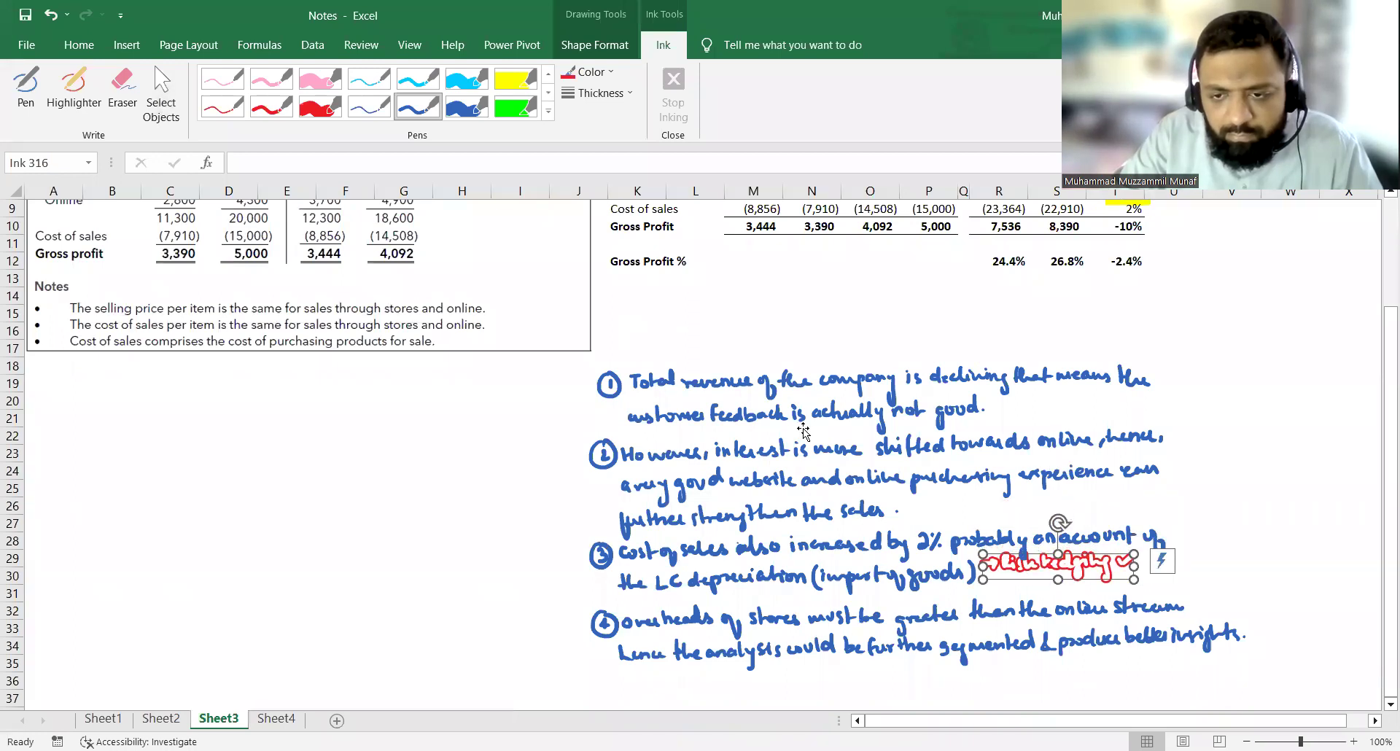
{"action": "key", "text": "Down"}
{"action": "key", "text": "Down"}
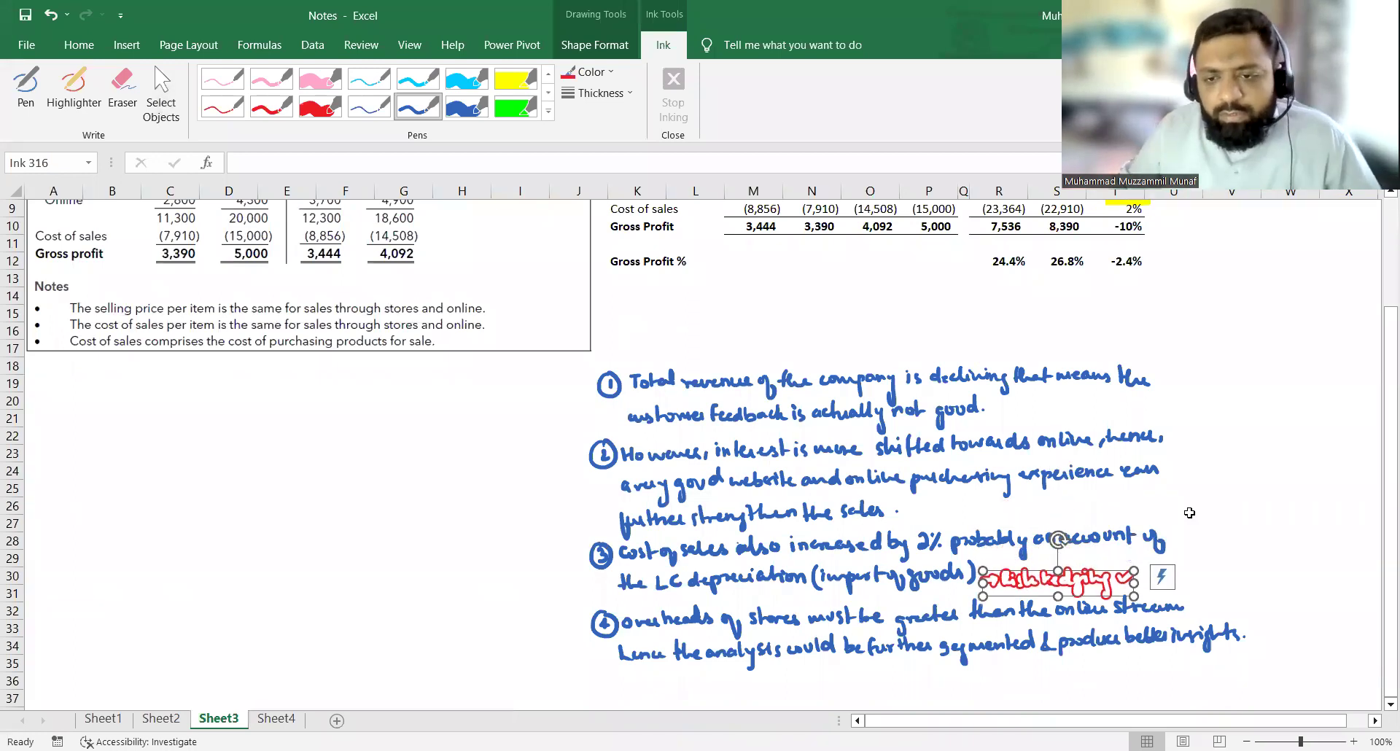
{"action": "left_click", "coordinate": [1223, 508]}
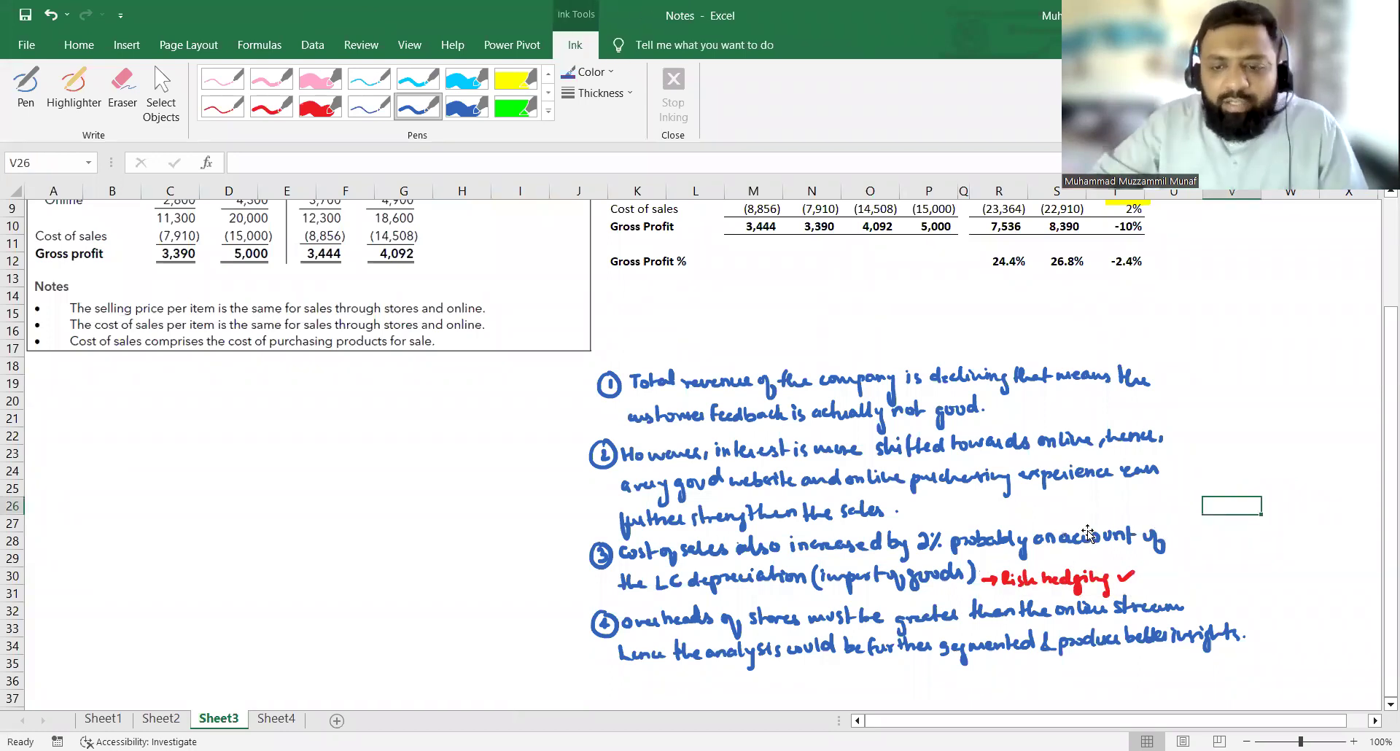
Insert a blank column O after the Skiing 2017 figures and merge and centre the Skiing heading across M3:O3.
{"action": "key", "text": "Left"}
{"action": "key", "text": "Left"}
{"action": "key", "text": "Left"}
{"action": "key", "text": "Up"}
{"action": "key", "text": "Up"}
{"action": "key", "text": "Up"}
{"action": "key", "text": "Up"}
{"action": "key", "text": "Up"}
{"action": "key", "text": "Up"}
{"action": "key", "text": "Up"}
{"action": "key", "text": "Up"}
{"action": "key", "text": "Up"}
{"action": "key", "text": "Up"}
{"action": "key", "text": "Up"}
{"action": "key", "text": "Up"}
{"action": "key", "text": "Up"}
{"action": "key", "text": "Up"}
{"action": "key", "text": "Up"}
{"action": "key", "text": "Up"}
{"action": "key", "text": "Up"}
{"action": "key", "text": "Up"}
{"action": "key", "text": "Up"}
{"action": "key", "text": "Up"}
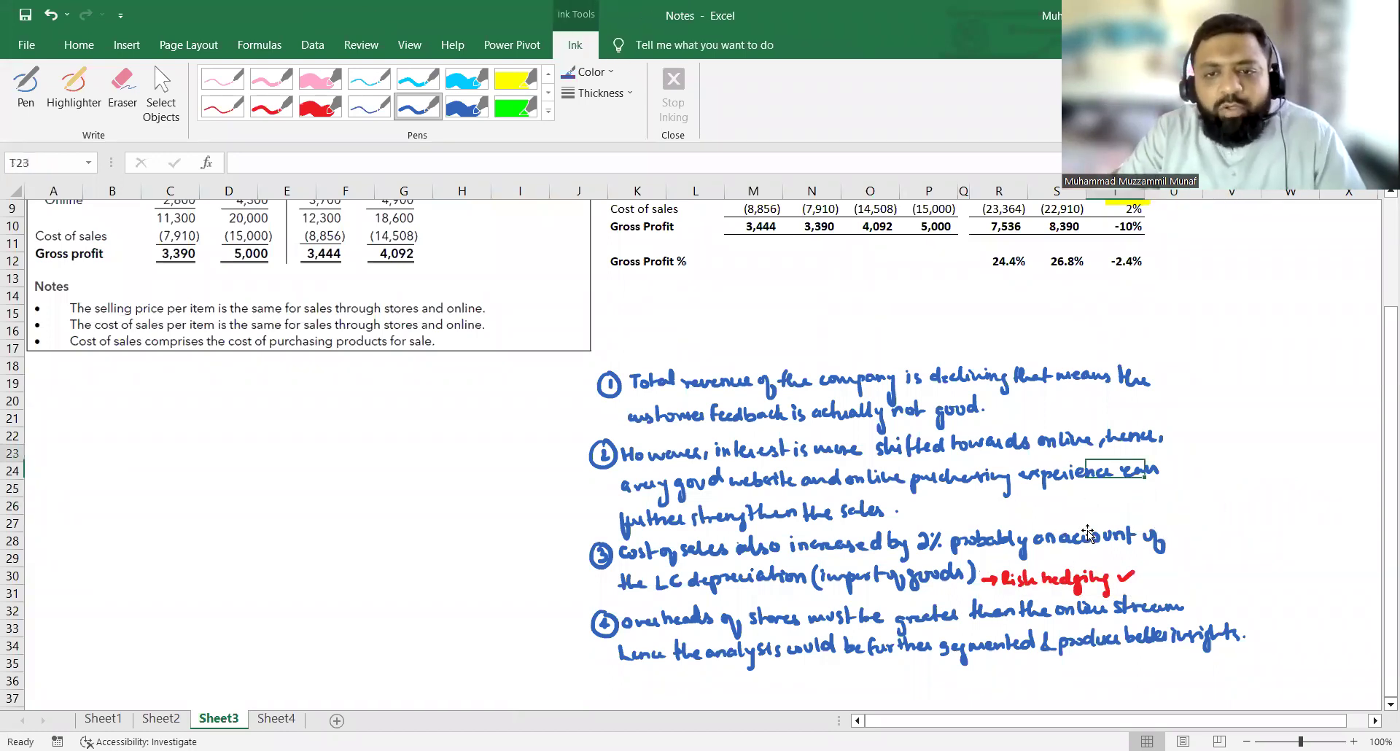
{"action": "key", "text": "Left"}
{"action": "key", "text": "Left"}
{"action": "key", "text": "Left"}
{"action": "key", "text": "Left"}
{"action": "key", "text": "Down"}
{"action": "key", "text": "Down"}
{"action": "key", "text": "Down"}
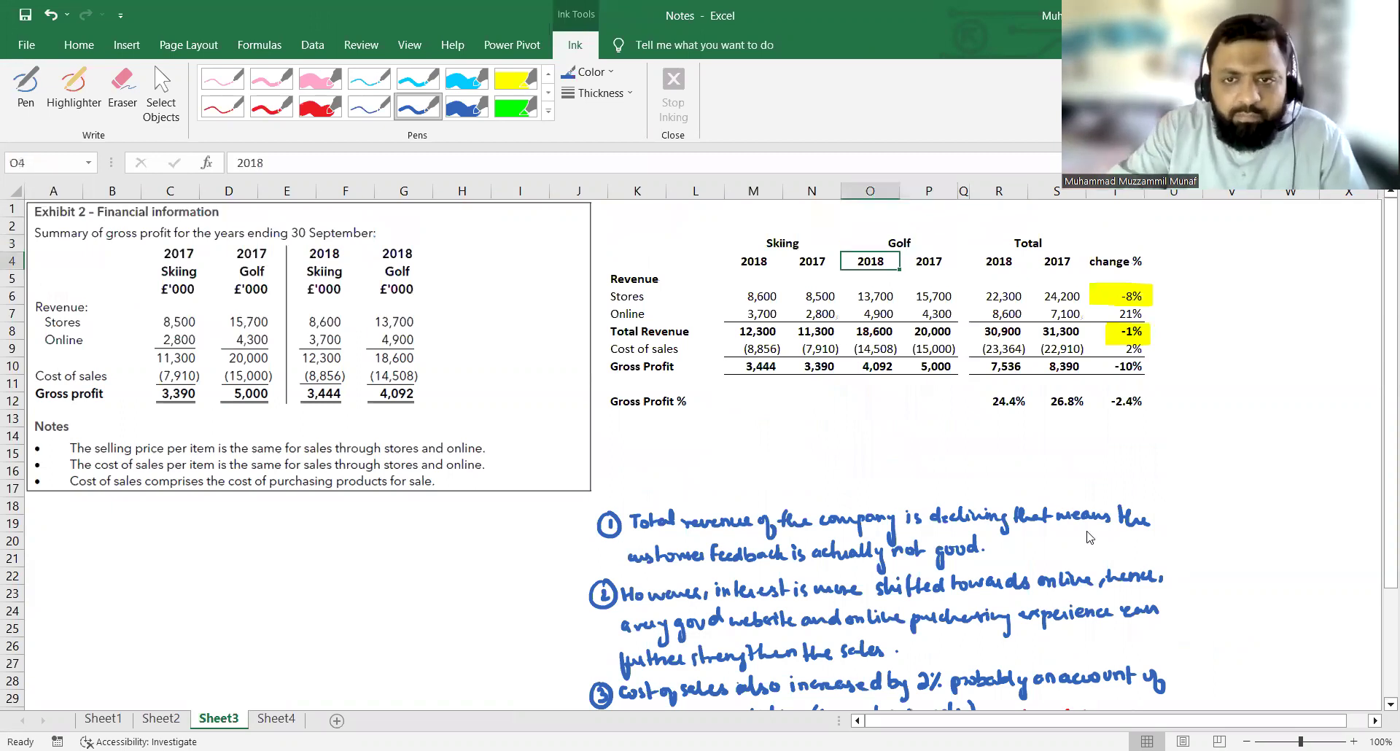
{"action": "key", "text": "alt+h"}
{"action": "key", "text": "i"}
{"action": "key", "text": "c"}
{"action": "key", "text": "Up"}
{"action": "key", "text": "Left"}
{"action": "key", "text": "Left"}
{"action": "key", "text": "shift+Right"}
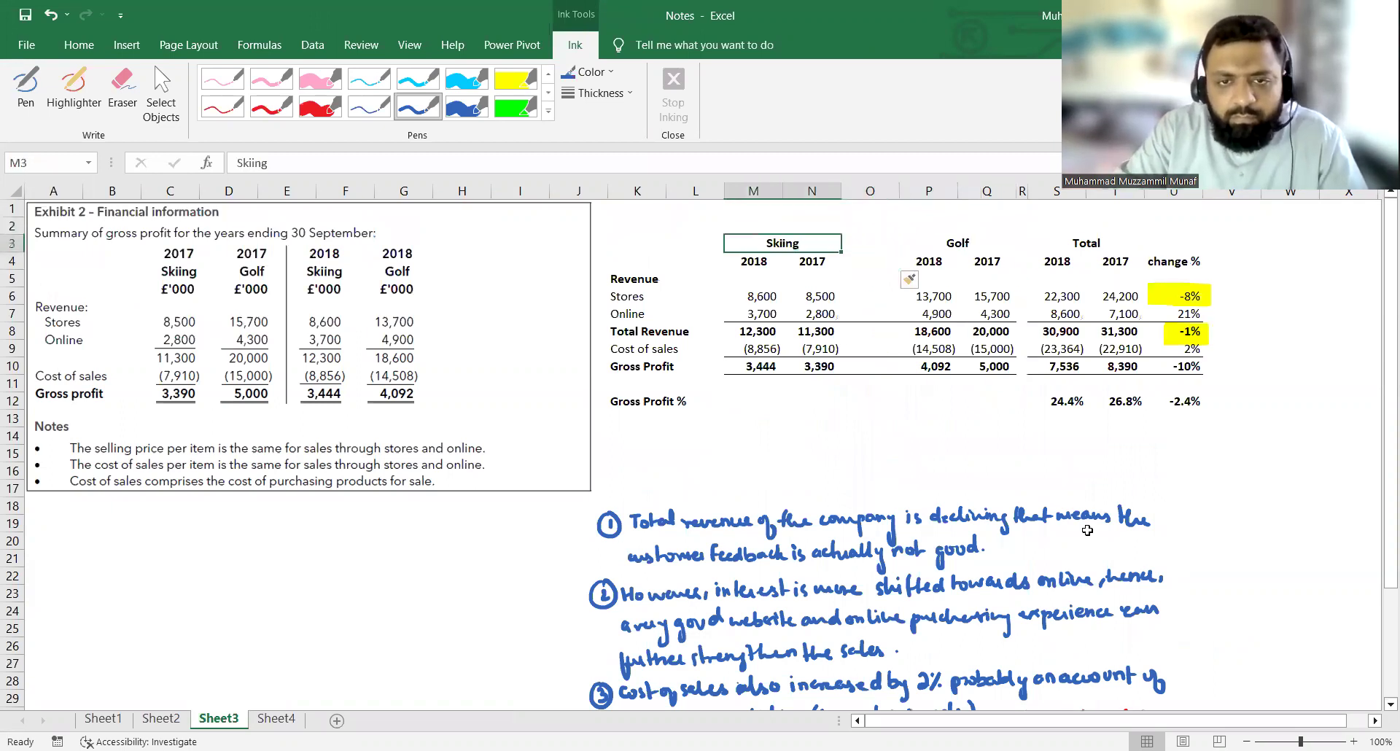
{"action": "key", "text": "shift+Right"}
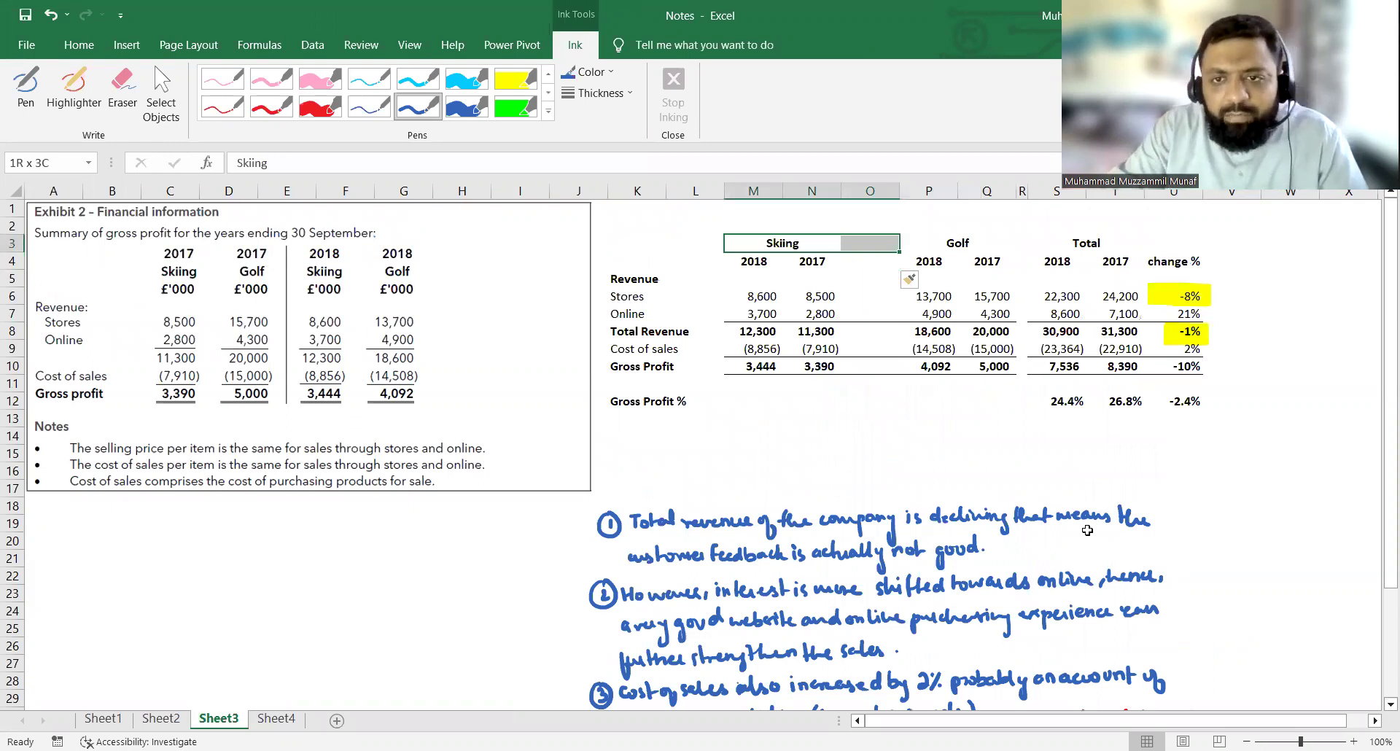
{"action": "key", "text": "alt+h"}
{"action": "key", "text": "m"}
{"action": "key", "text": "c"}
Insert a blank column R after the Golf 2017 figures and merge and centre the Golf heading across P3:R3.
{"action": "key", "text": "Right"}
{"action": "key", "text": "Right"}
{"action": "key", "text": "Right"}
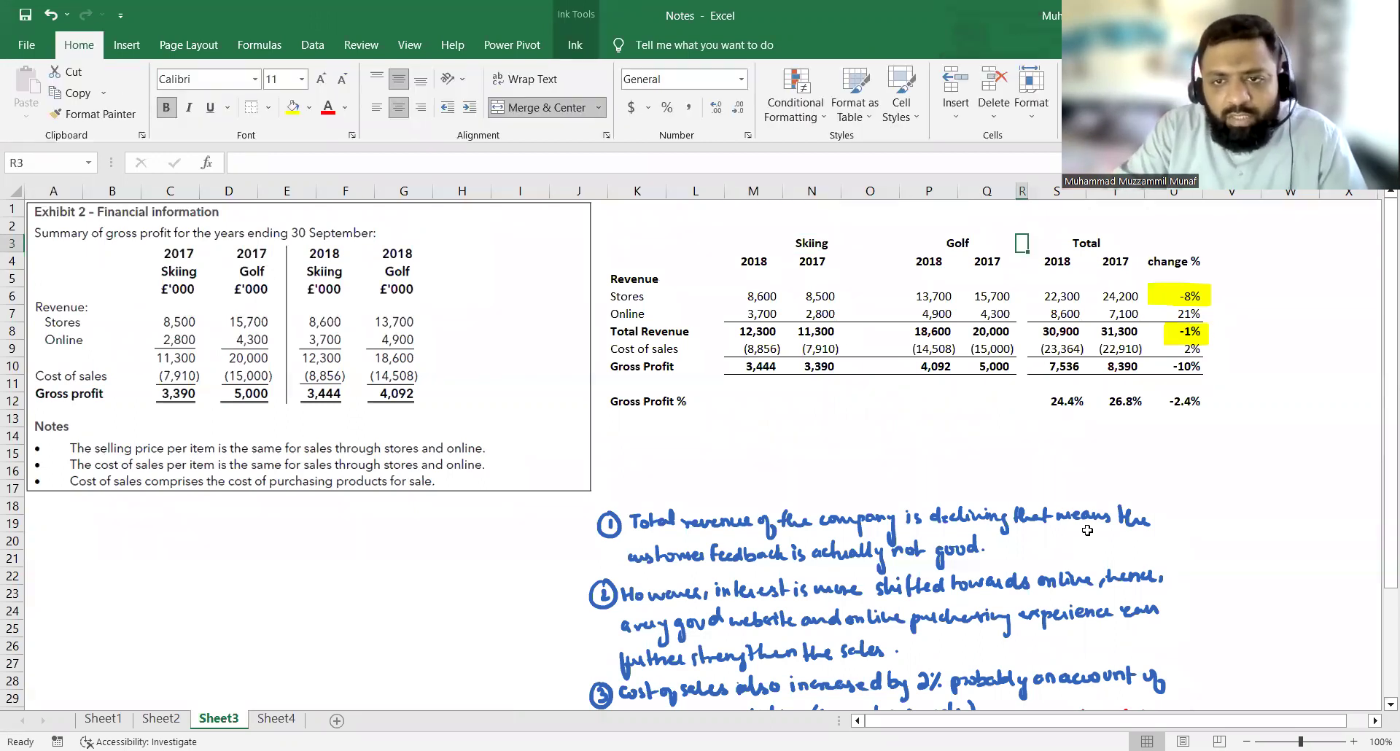
{"action": "key", "text": "alt+h"}
{"action": "key", "text": "i"}
{"action": "key", "text": "c"}
{"action": "key", "text": "Left"}
{"action": "key", "text": "Left"}
{"action": "key", "text": "shift+Right"}
{"action": "key", "text": "shift+Right"}
{"action": "key", "text": "alt+h"}
{"action": "key", "text": "m"}
{"action": "key", "text": "c"}
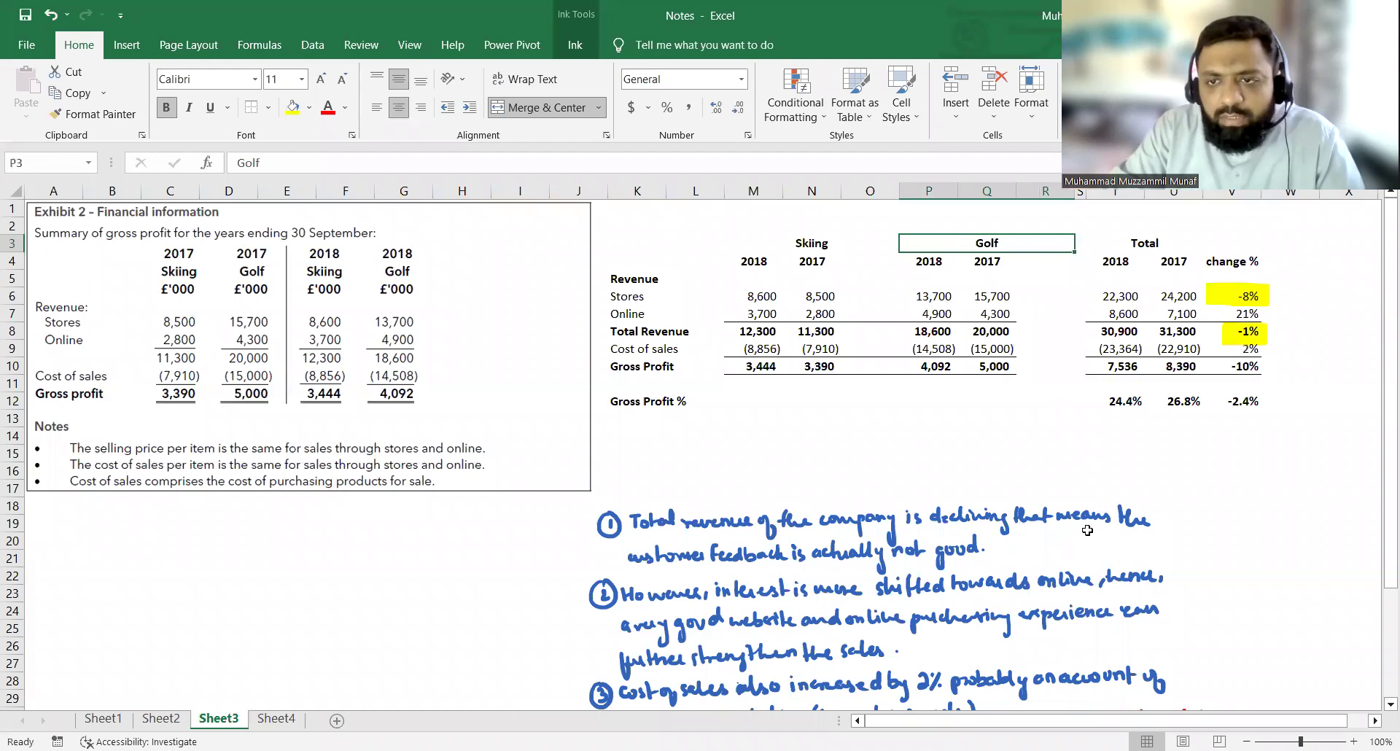
Copy the "change %" heading from the Total section into O4 for Skiing and R4 for Golf.
{"action": "key", "text": "Right"}
{"action": "key", "text": "Right"}
{"action": "key", "text": "Right"}
{"action": "key", "text": "Down"}
{"action": "key", "text": "ctrl+c"}
{"action": "key", "text": "Left"}
{"action": "key", "text": "Left"}
{"action": "key", "text": "Left"}
{"action": "key", "text": "Left"}
{"action": "key", "text": "Left"}
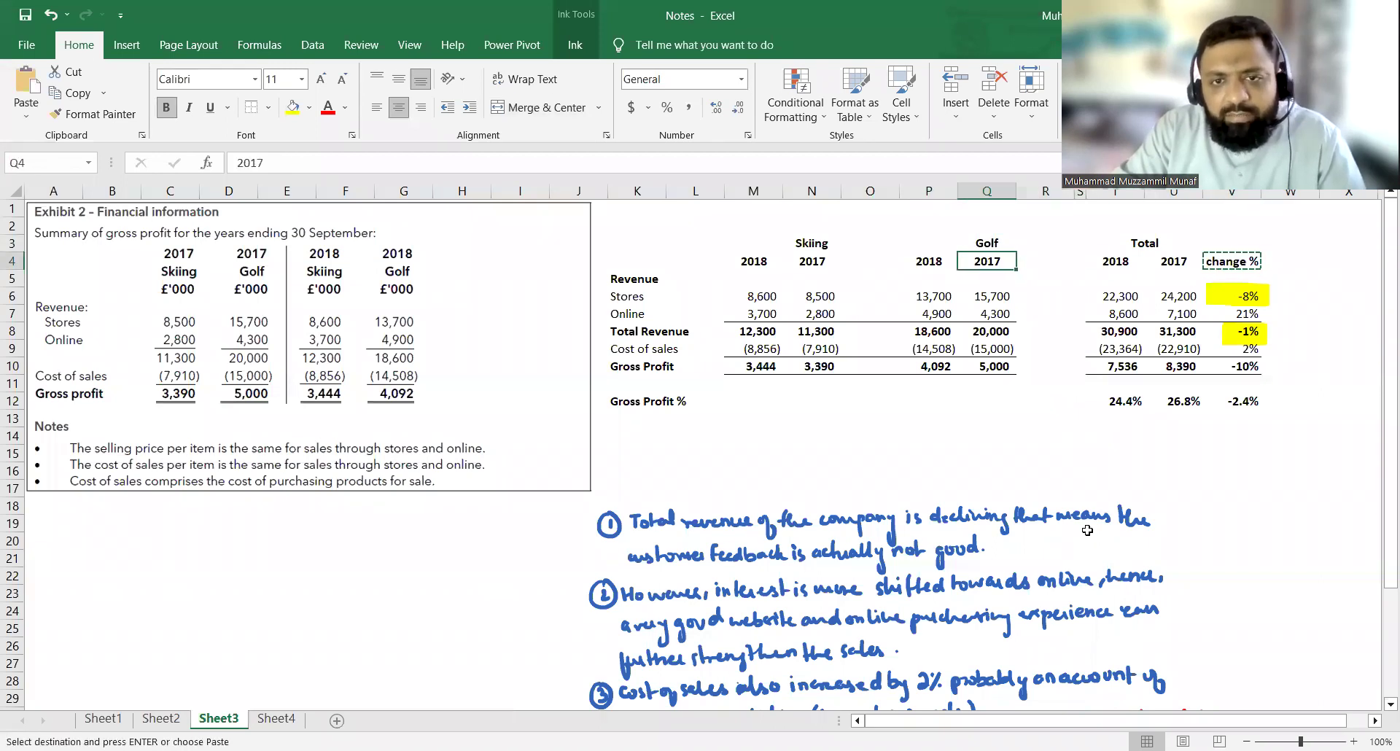
{"action": "key", "text": "Left"}
{"action": "key", "text": "Left"}
{"action": "key", "text": "ctrl+v"}
{"action": "key", "text": "Right"}
{"action": "key", "text": "Right"}
{"action": "key", "text": "Right"}
{"action": "key", "text": "Return"}
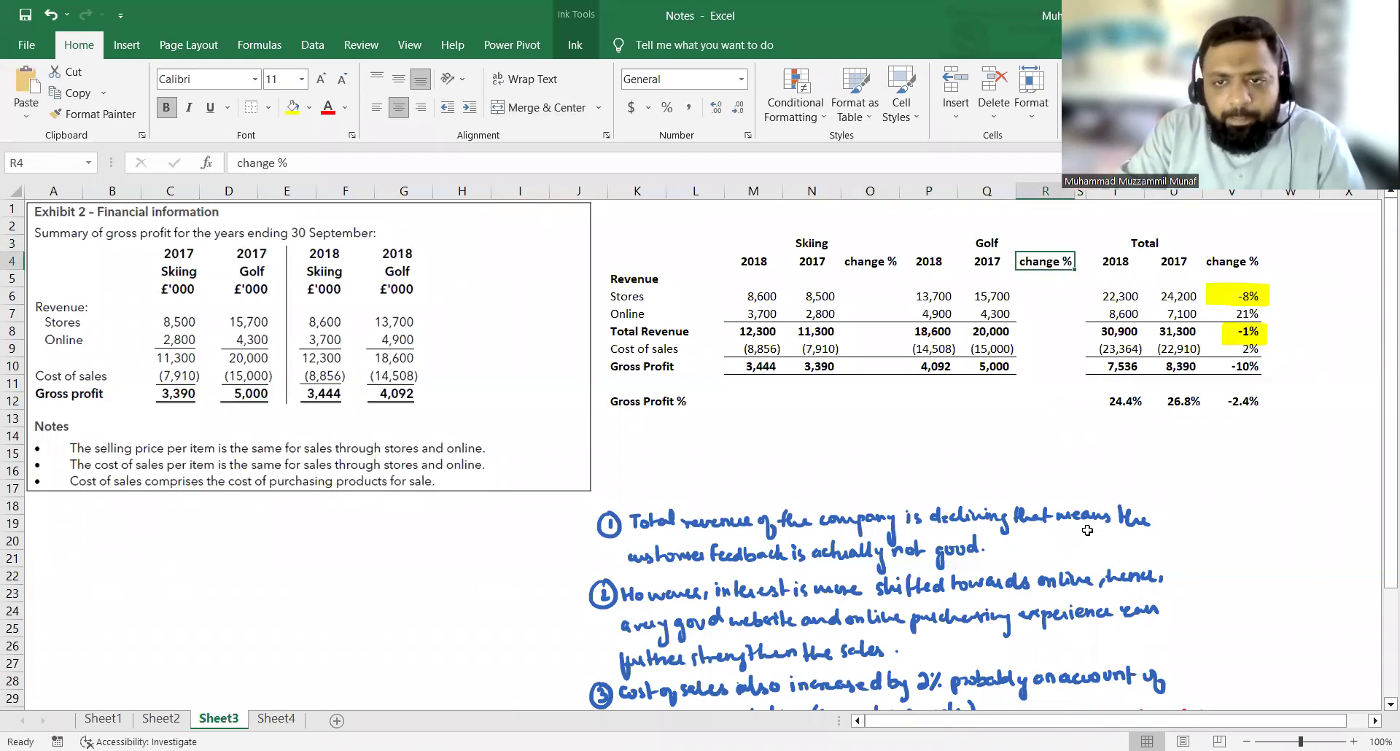
Calculate the Skiing Stores revenue change in O6 with the formula =M6/N6-1.
{"action": "key", "text": "Left"}
{"action": "key", "text": "Left"}
{"action": "key", "text": "Left"}
{"action": "key", "text": "Down"}
{"action": "key", "text": "Down"}
{"action": "type", "text": "="}
{"action": "key", "text": "Left"}
{"action": "key", "text": "Left"}
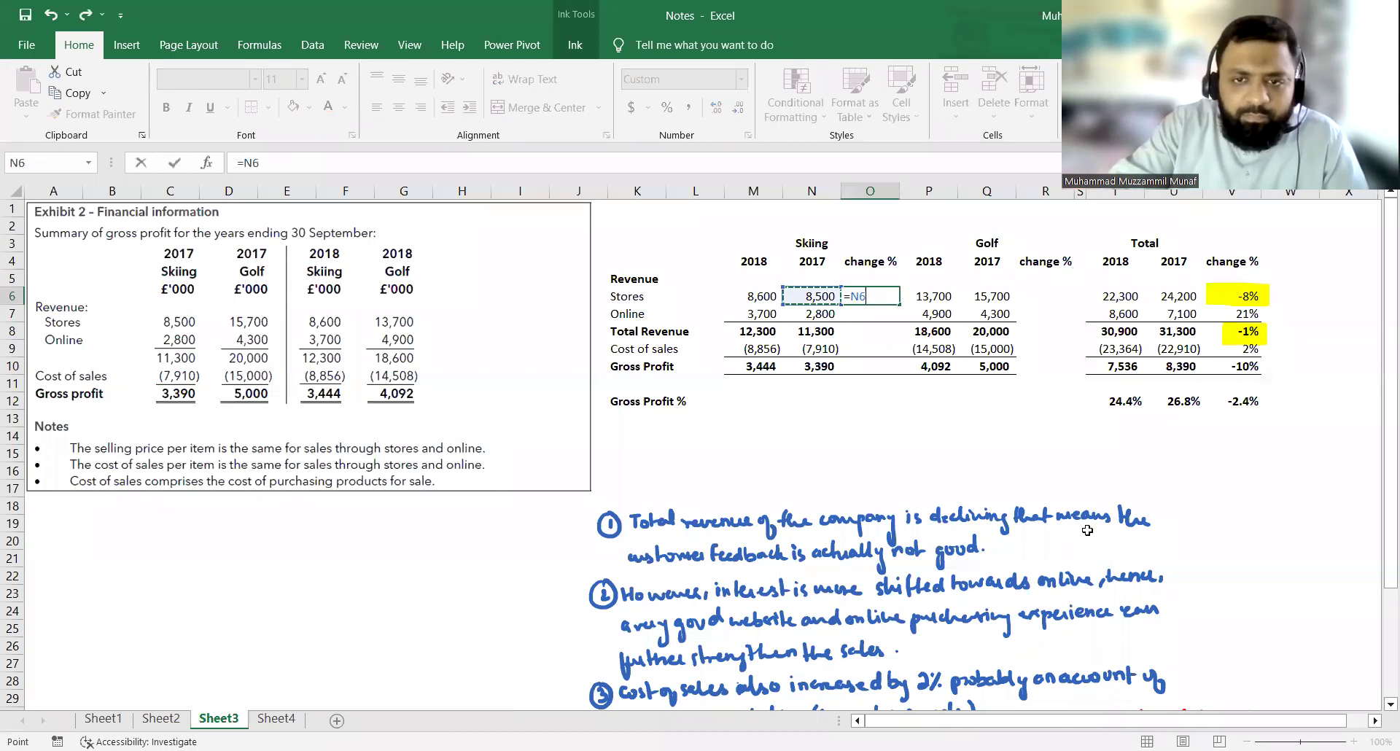
{"action": "type", "text": "/"}
{"action": "key", "text": "Left"}
{"action": "type", "text": "-1"}
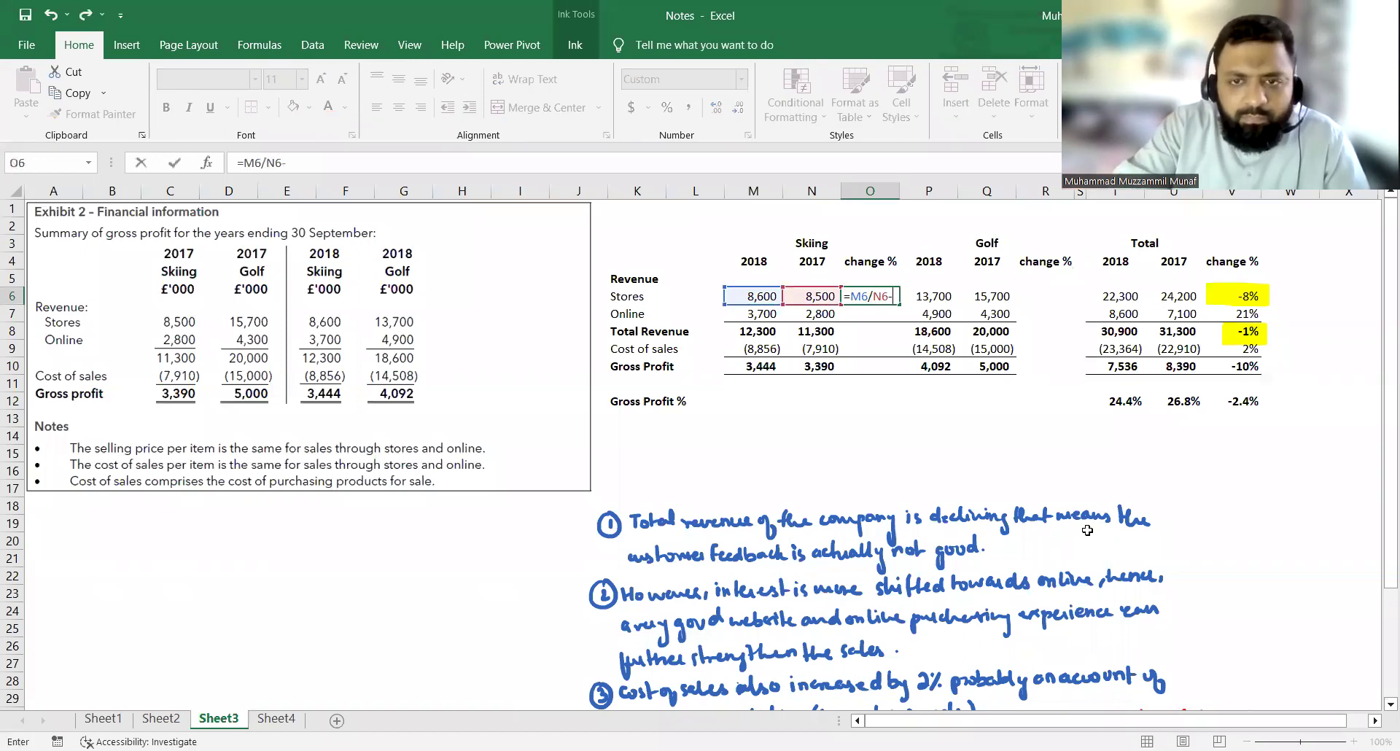
{"action": "key", "text": "Return"}
Format the Skiing Stores change in O6 as a percentage with no decimal places.
{"action": "key", "text": "Up"}
{"action": "key", "text": "alt+h"}
{"action": "type", "text": "nPh9"}
{"action": "key", "text": "Escape"}
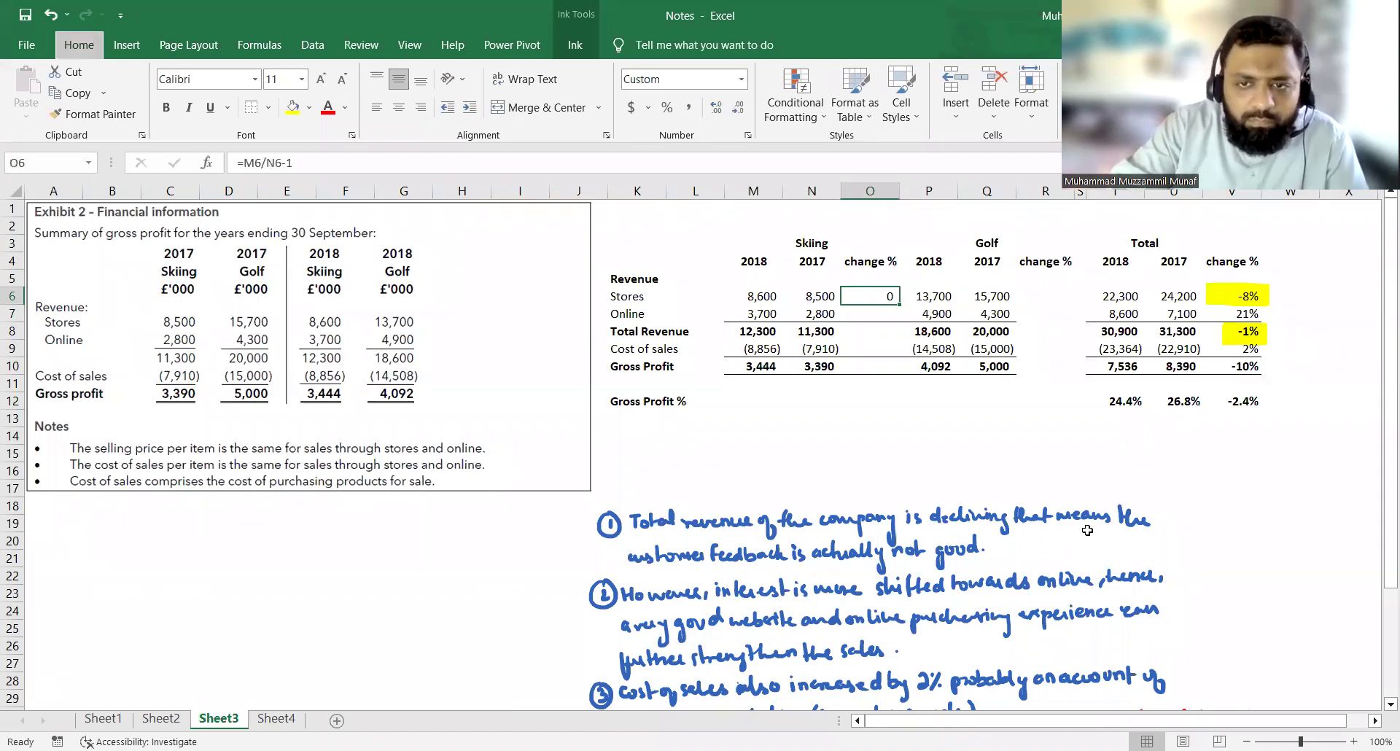
{"action": "key", "text": "alt+h"}
{"action": "key", "text": "n"}
{"action": "key", "text": "Down"}
{"action": "key", "text": "Down"}
{"action": "key", "text": "Down"}
{"action": "key", "text": "Down"}
{"action": "key", "text": "Down"}
{"action": "key", "text": "Down"}
{"action": "key", "text": "Down"}
{"action": "key", "text": "Return"}
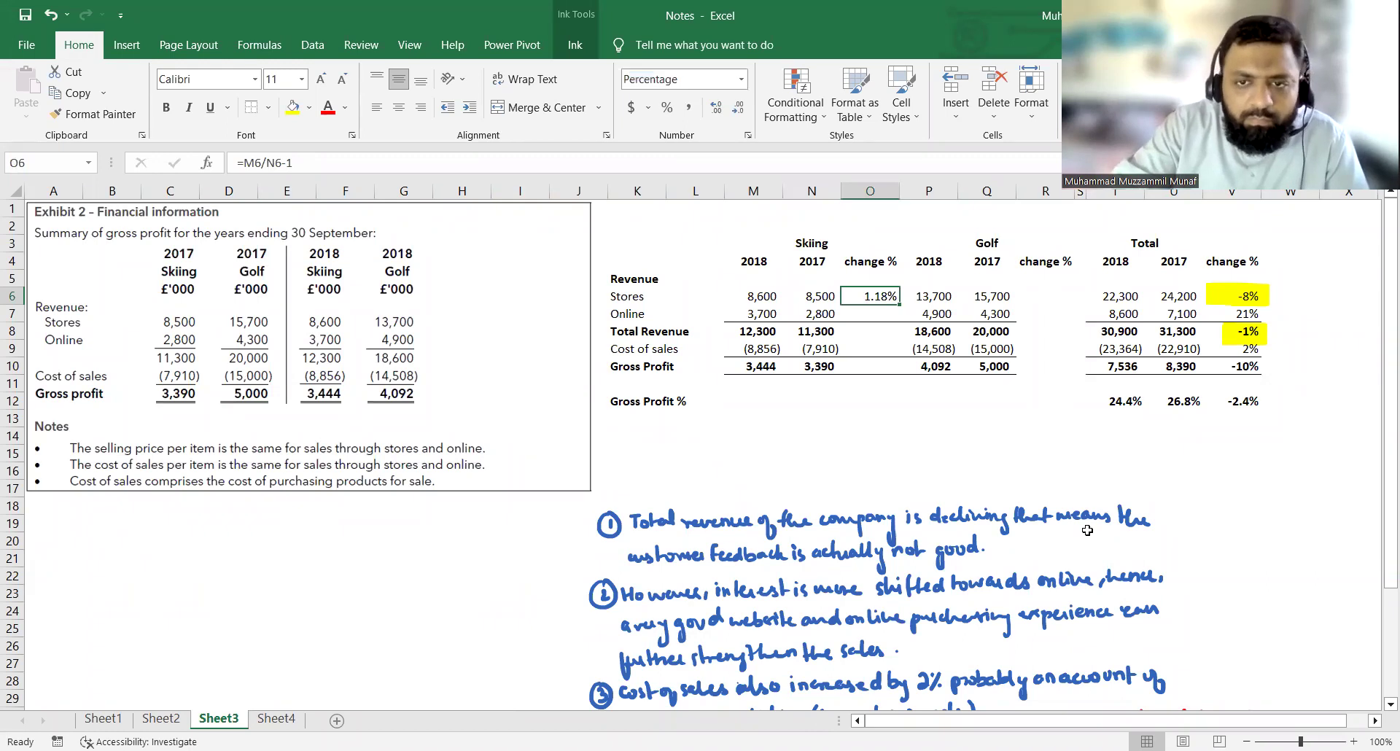
{"action": "key", "text": "alt+h"}
{"action": "key", "text": "9"}
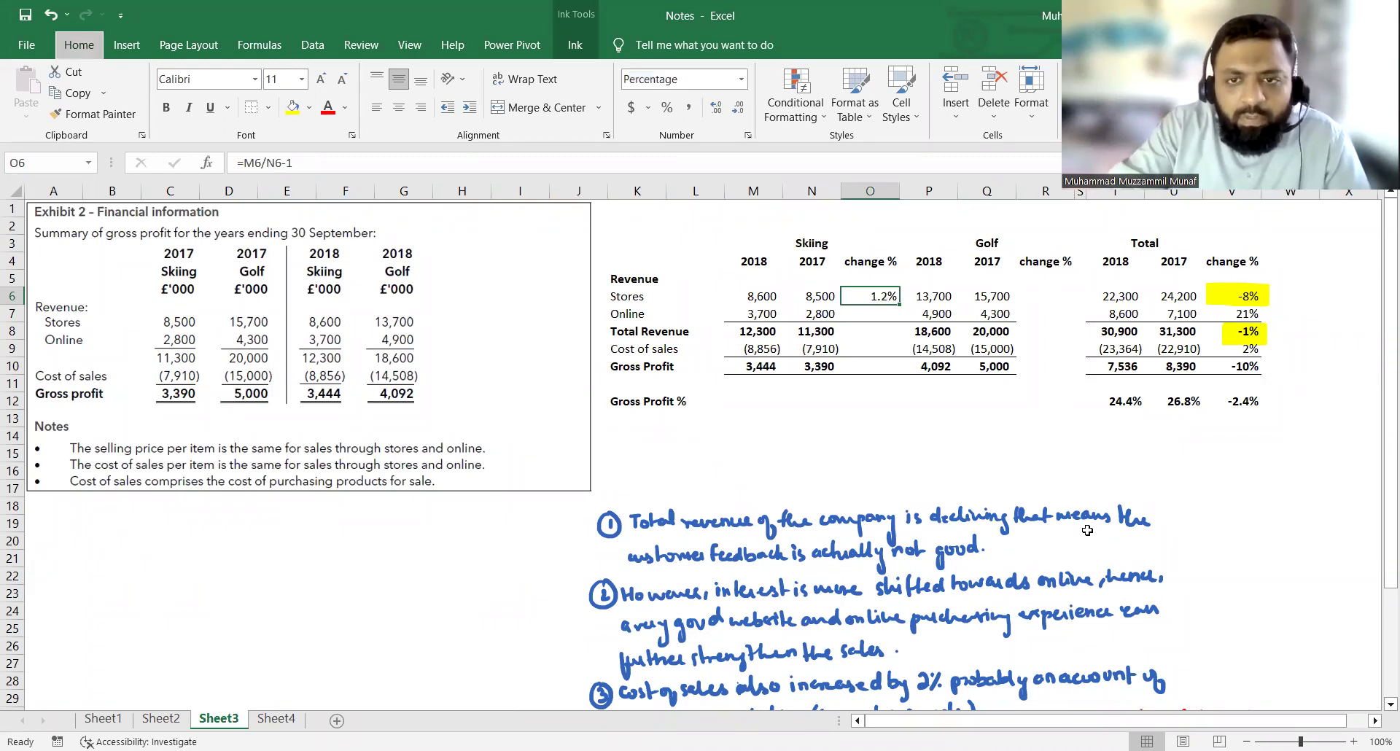
{"action": "key", "text": "alt+h"}
{"action": "key", "text": "9"}
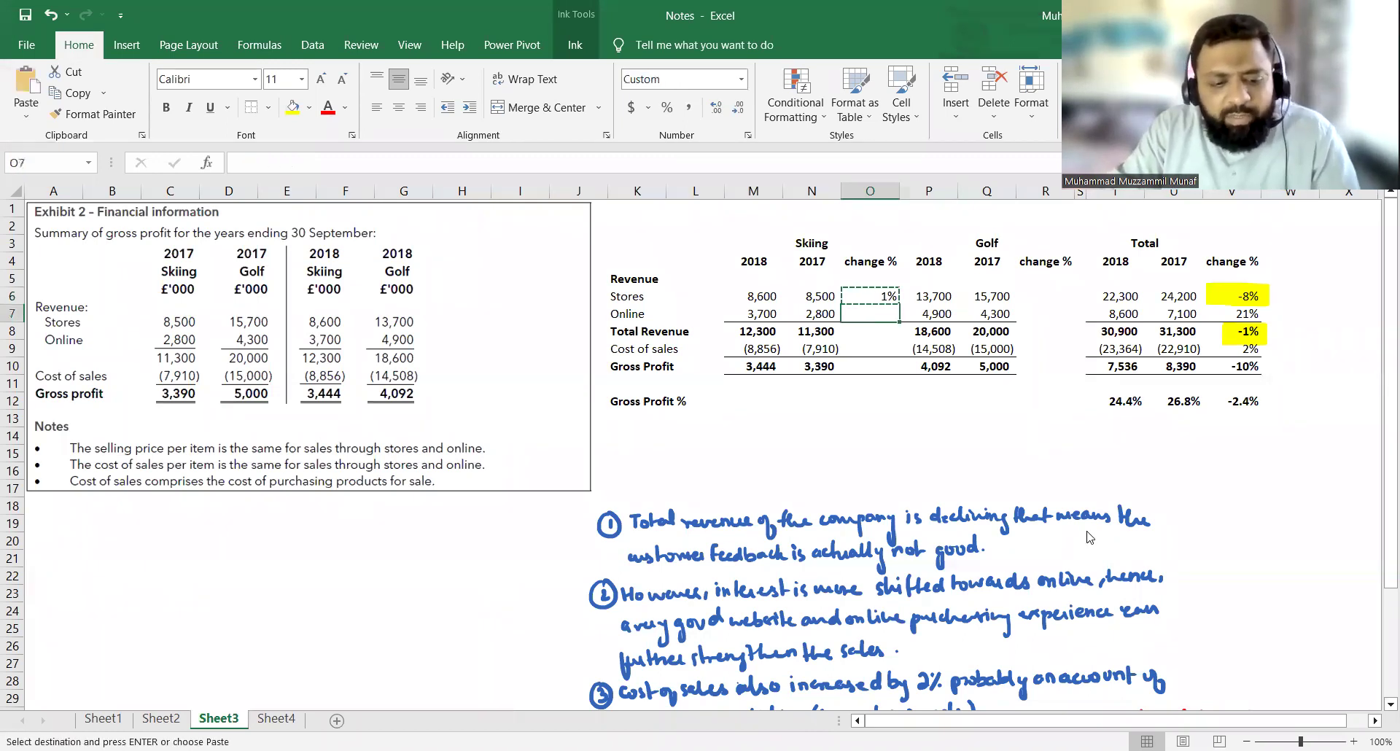
Copy the Skiing change formula from O6 into O7:O10 for Online, Total Revenue, Cost of sales and Gross Profit.
{"action": "key", "text": "ctrl+v"}
{"action": "key", "text": "Down"}
{"action": "key", "text": "ctrl+v"}
{"action": "key", "text": "Down"}
{"action": "key", "text": "ctrl+v"}
{"action": "key", "text": "Down"}
{"action": "key", "text": "ctrl+v"}
{"action": "key", "text": "Down"}
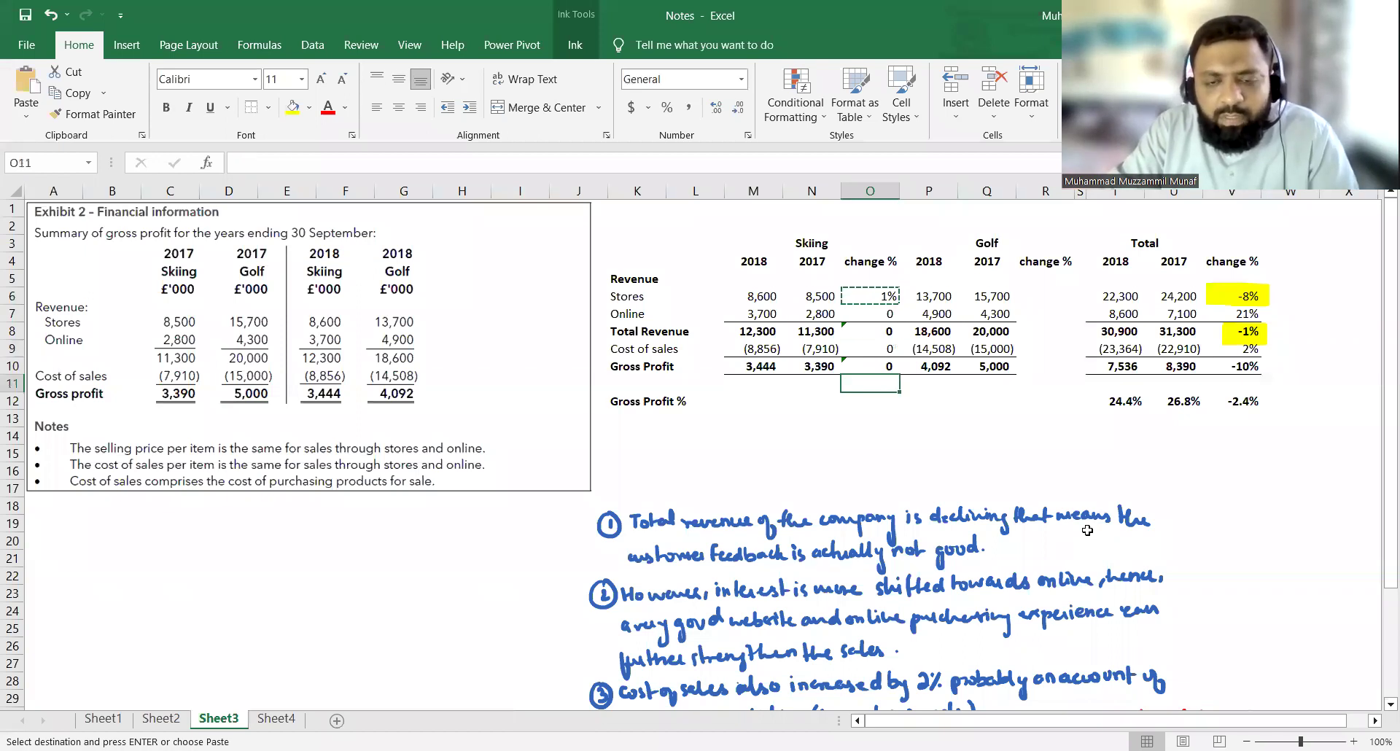
Copy the Gross Profit % figures and their change from the Total section into M12:O12 for Skiing.
{"action": "key", "text": "Down"}
{"action": "key", "text": "Right"}
{"action": "key", "text": "Right"}
{"action": "key", "text": "Right"}
{"action": "key", "text": "Right"}
{"action": "key", "text": "Right"}
{"action": "key", "text": "shift+Right"}
{"action": "key", "text": "shift+Right"}
{"action": "key", "text": "ctrl+c"}
{"action": "key", "text": "Home"}
{"action": "key", "text": "ctrl+Right"}
{"action": "key", "text": "Right"}
{"action": "key", "text": "Right"}
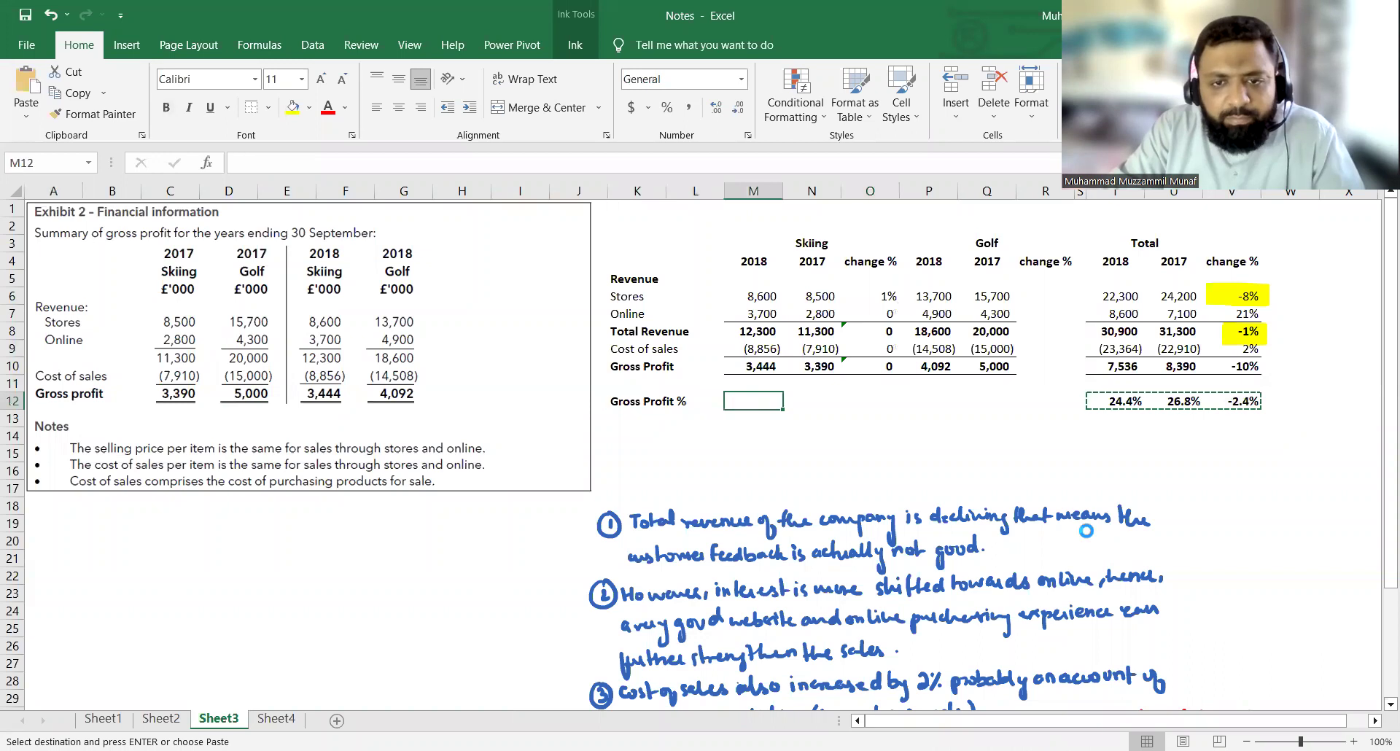
{"action": "key", "text": "Return"}
Copy the Skiing Gross Profit % cells M12:O12 to P12:R12 for Golf.
{"action": "key", "text": "Right"}
{"action": "key", "text": "Left"}
{"action": "key", "text": "shift+Right"}
{"action": "key", "text": "shift+Right"}
{"action": "key", "text": "ctrl+c"}
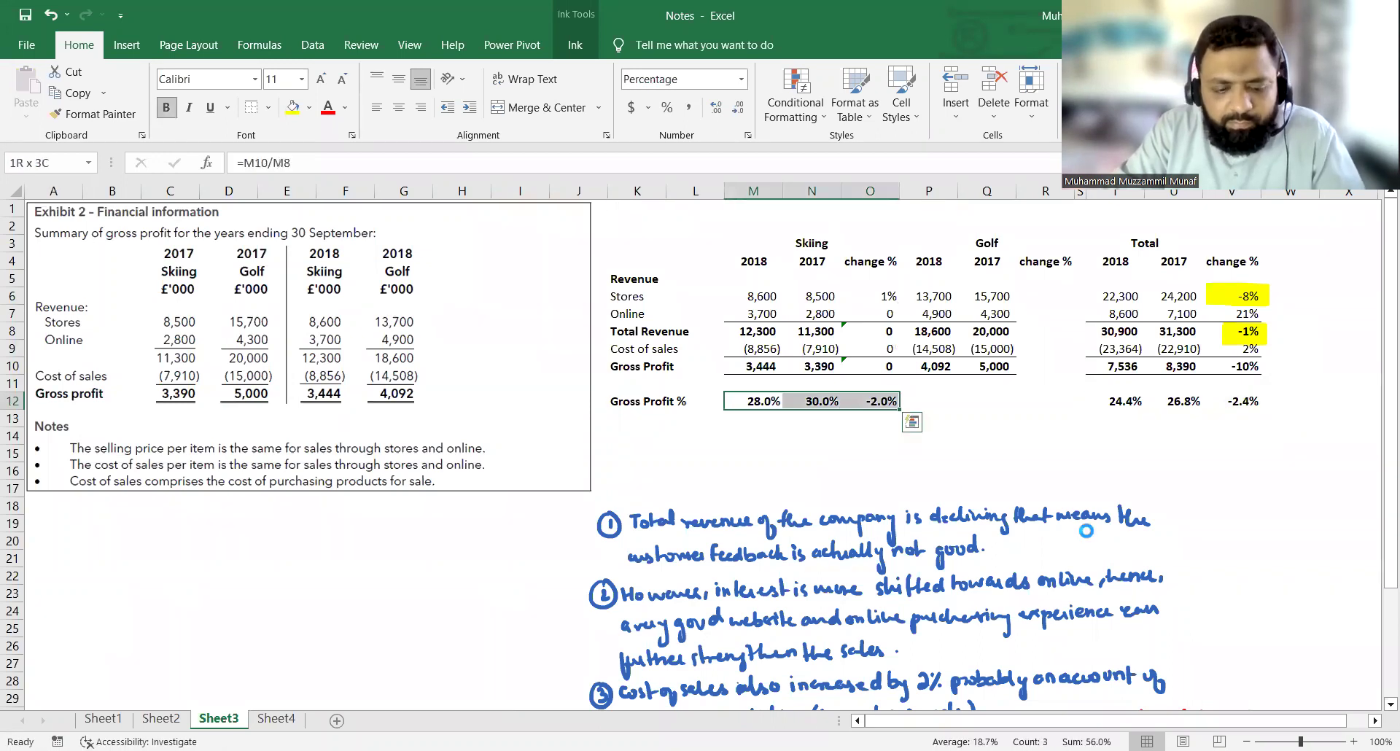
{"action": "key", "text": "Right"}
{"action": "key", "text": "Right"}
{"action": "key", "text": "Right"}
{"action": "key", "text": "Return"}
Format the Skiing change % cells O6:O10 as percentages with no decimal places.
{"action": "key", "text": "Left"}
{"action": "key", "text": "Up"}
{"action": "key", "text": "Up"}
{"action": "key", "text": "Up"}
{"action": "key", "text": "Up"}
{"action": "key", "text": "Up"}
{"action": "key", "text": "Up"}
{"action": "key", "text": "shift+Down"}
{"action": "key", "text": "shift+Down"}
{"action": "key", "text": "shift+Down"}
{"action": "key", "text": "shift+Down"}
{"action": "key", "text": "ctrl+c"}
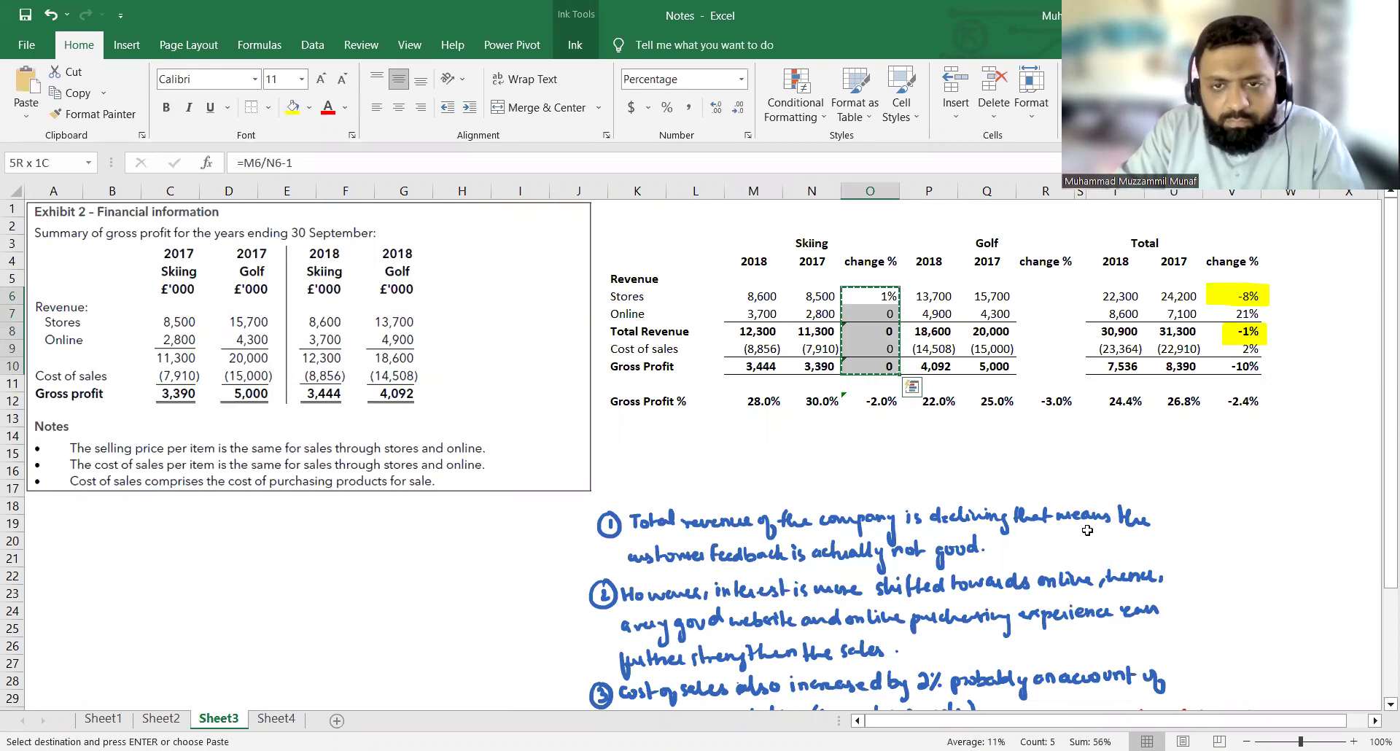
{"action": "key", "text": "Escape"}
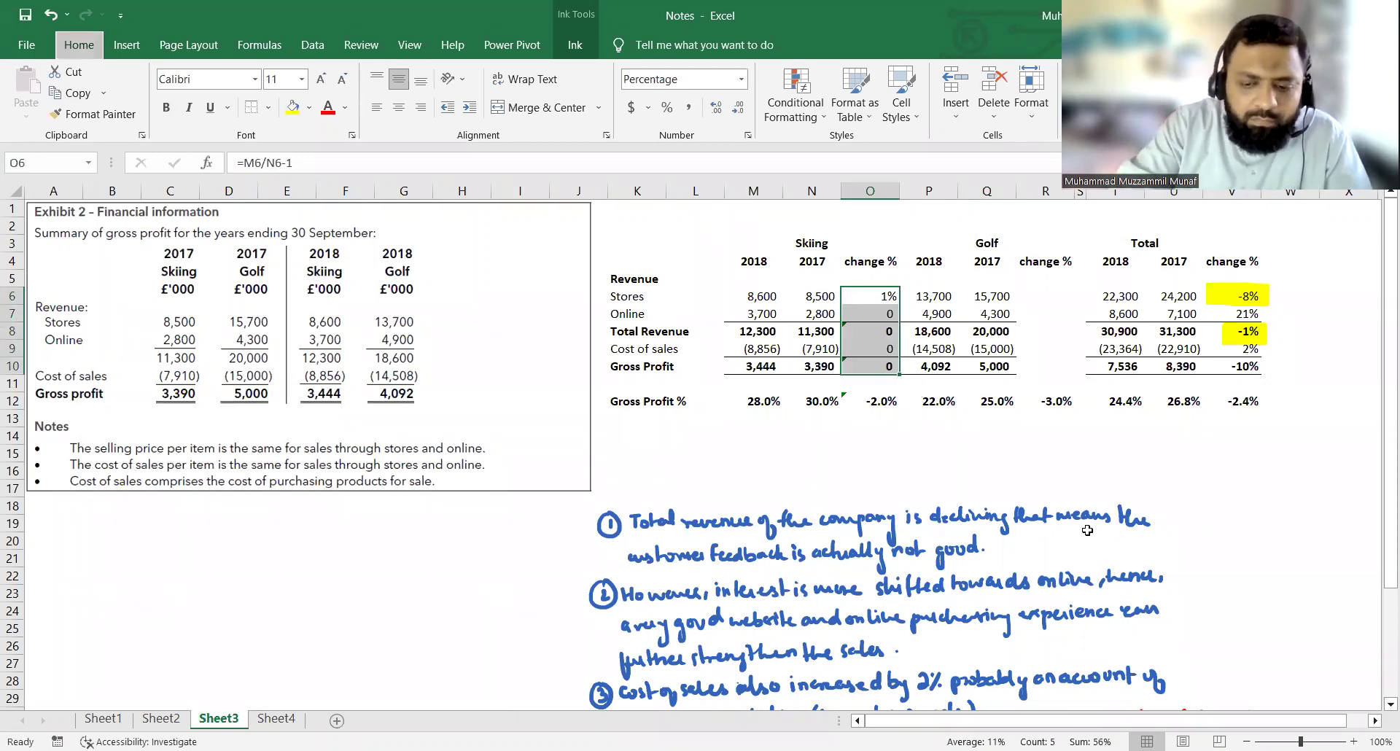
{"action": "key", "text": "alt+h"}
{"action": "key", "text": "0"}
{"action": "key", "text": "alt+h"}
{"action": "key", "text": "0"}
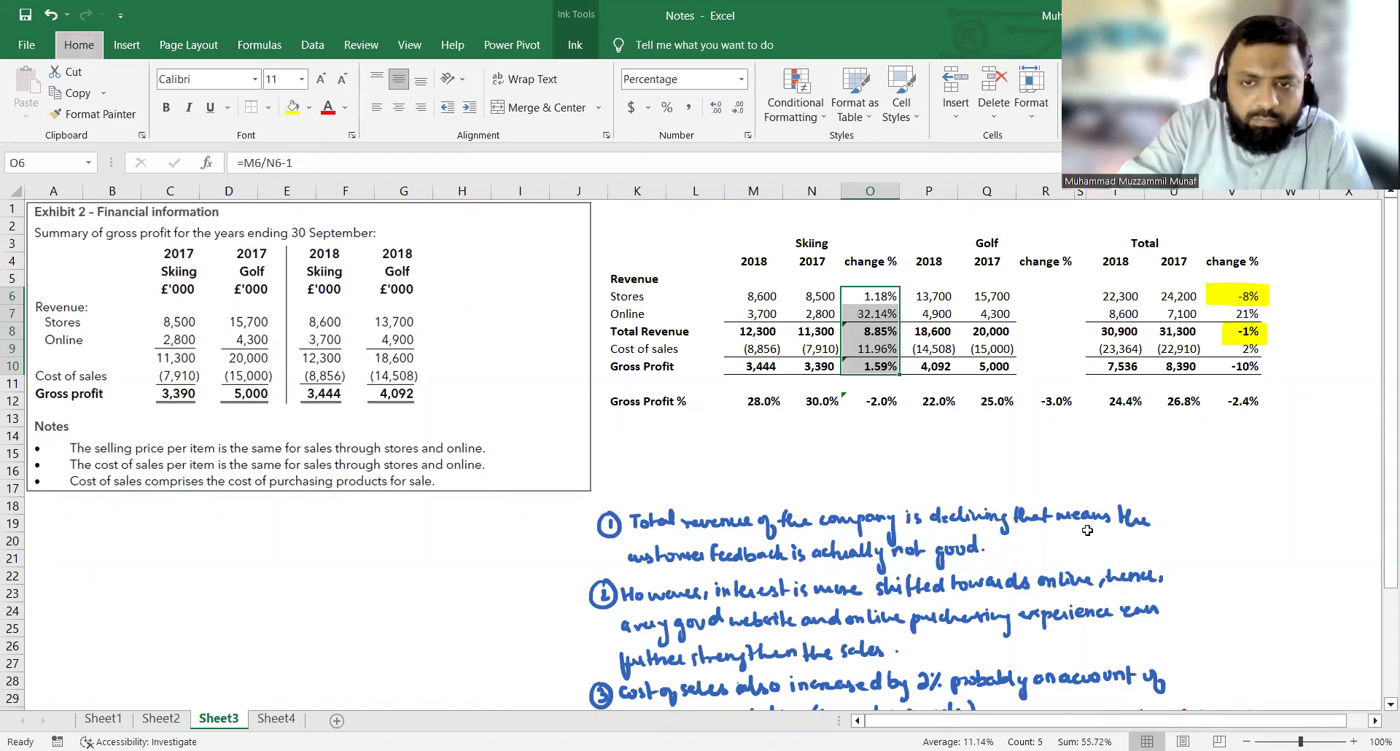
{"action": "key", "text": "alt+h"}
{"action": "key", "text": "9"}
{"action": "key", "text": "alt+h"}
{"action": "key", "text": "9"}
Copy the Skiing change % formulas from O6:O10 to R6:R10 for Golf.
{"action": "key", "text": "ctrl+c"}
{"action": "key", "text": "Right"}
{"action": "key", "text": "Right"}
{"action": "key", "text": "Right"}
{"action": "key", "text": "ctrl+v"}
{"action": "key", "text": "Escape"}
Insert a blank spacer column P between the Skiing and Golf sections and autofit its width.
{"action": "key", "text": "Right"}
{"action": "key", "text": "Left"}
{"action": "key", "text": "Left"}
{"action": "key", "text": "Left"}
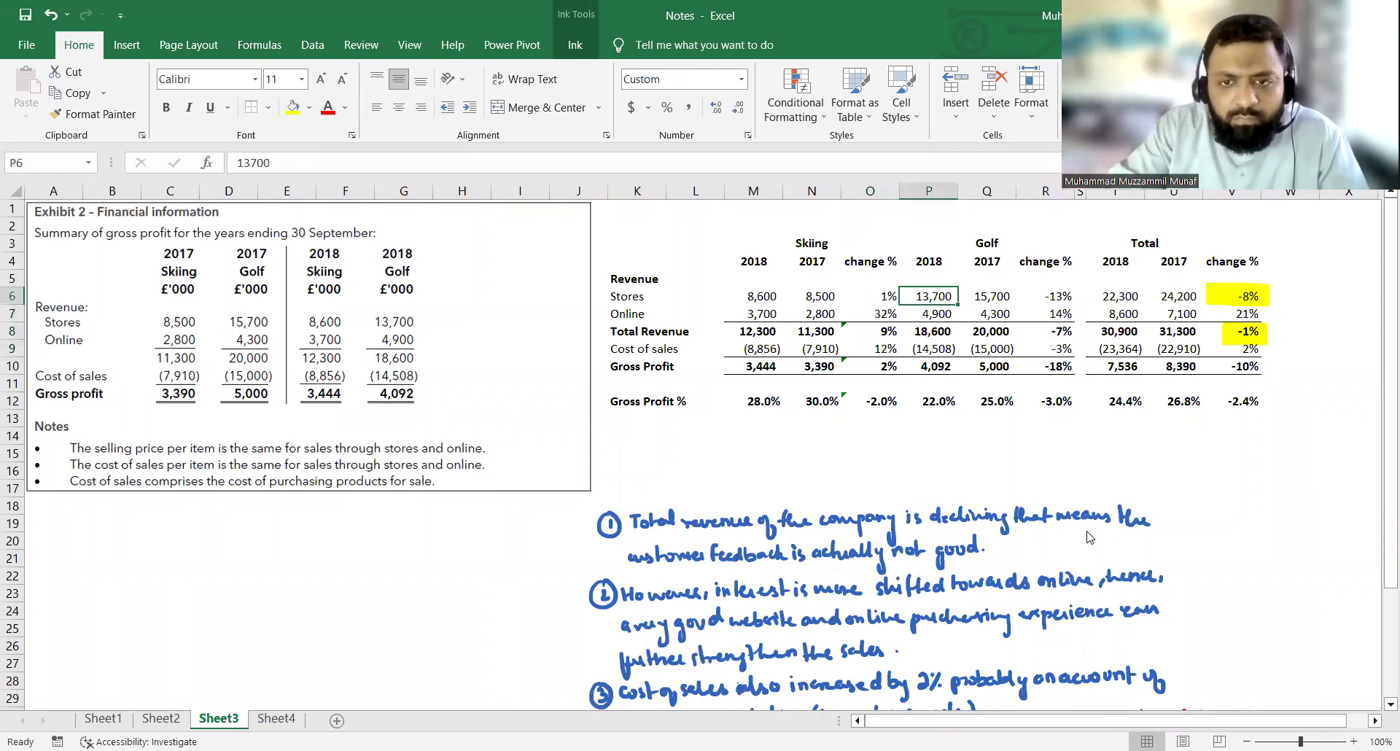
{"action": "key", "text": "ctrl+space"}
{"action": "key", "text": "ctrl+shift+plus"}
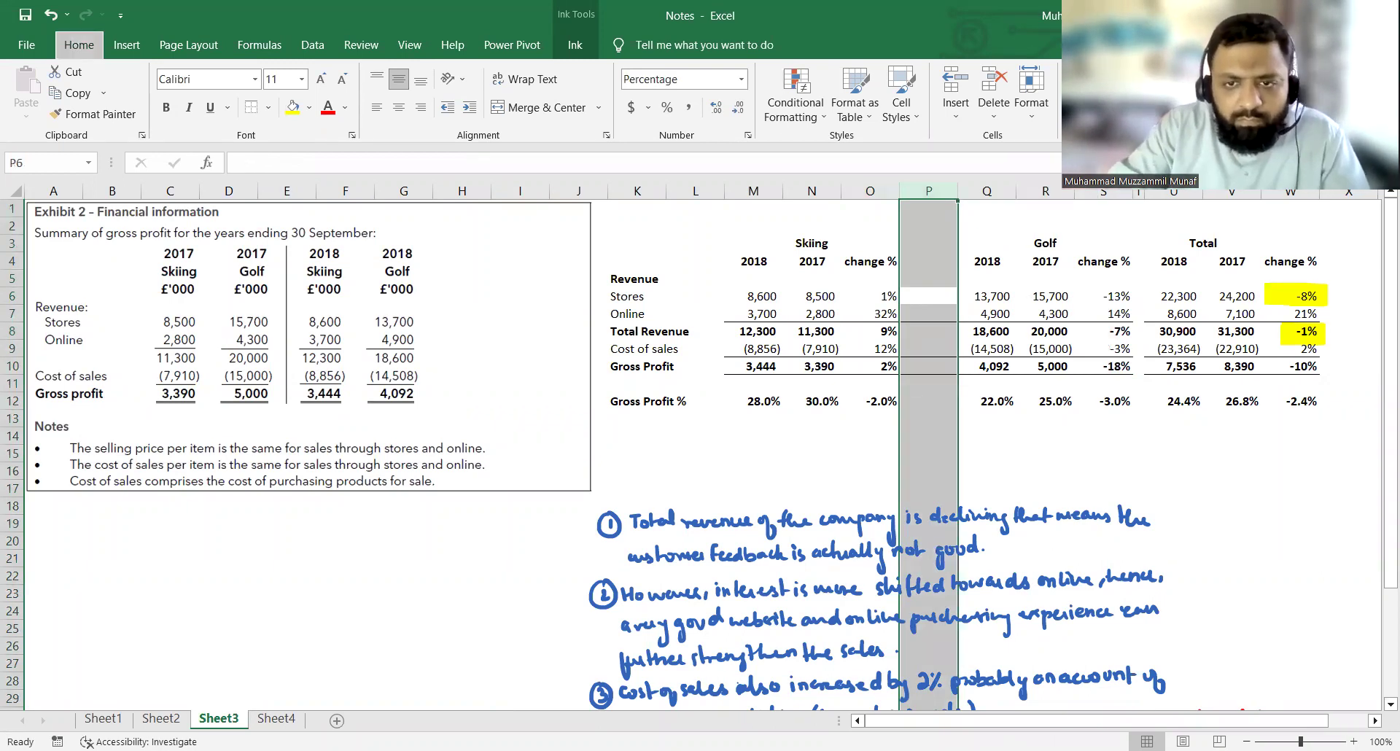
{"action": "key", "text": "alt+h"}
{"action": "key", "text": "o"}
{"action": "key", "text": "i"}
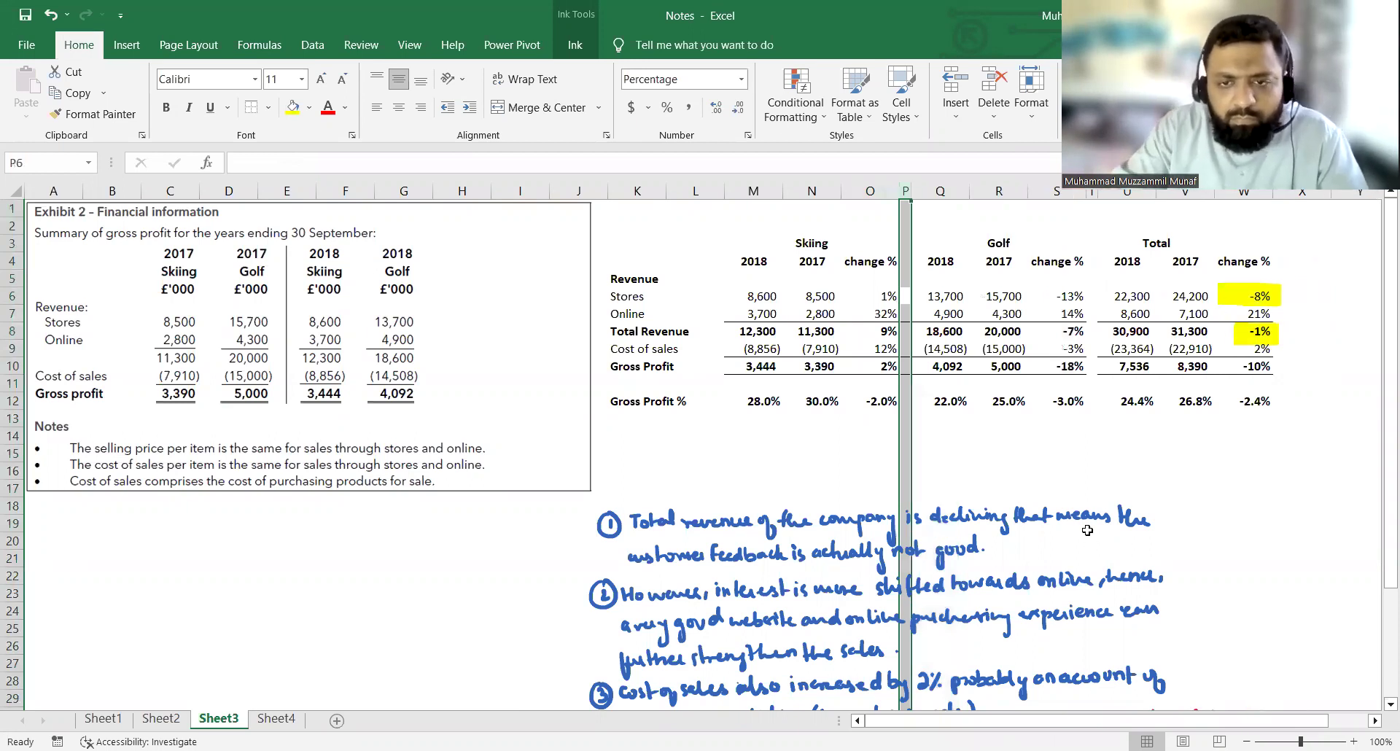
Examine the Golf and Skiing figures, including the Skiing cost of sales and the Skiing Online change %.
{"action": "key", "text": "Right"}
{"action": "key", "text": "Right"}
{"action": "key", "text": "Right"}
{"action": "key", "text": "Left"}
{"action": "key", "text": "Left"}
{"action": "key", "text": "Left"}
{"action": "key", "text": "Left"}
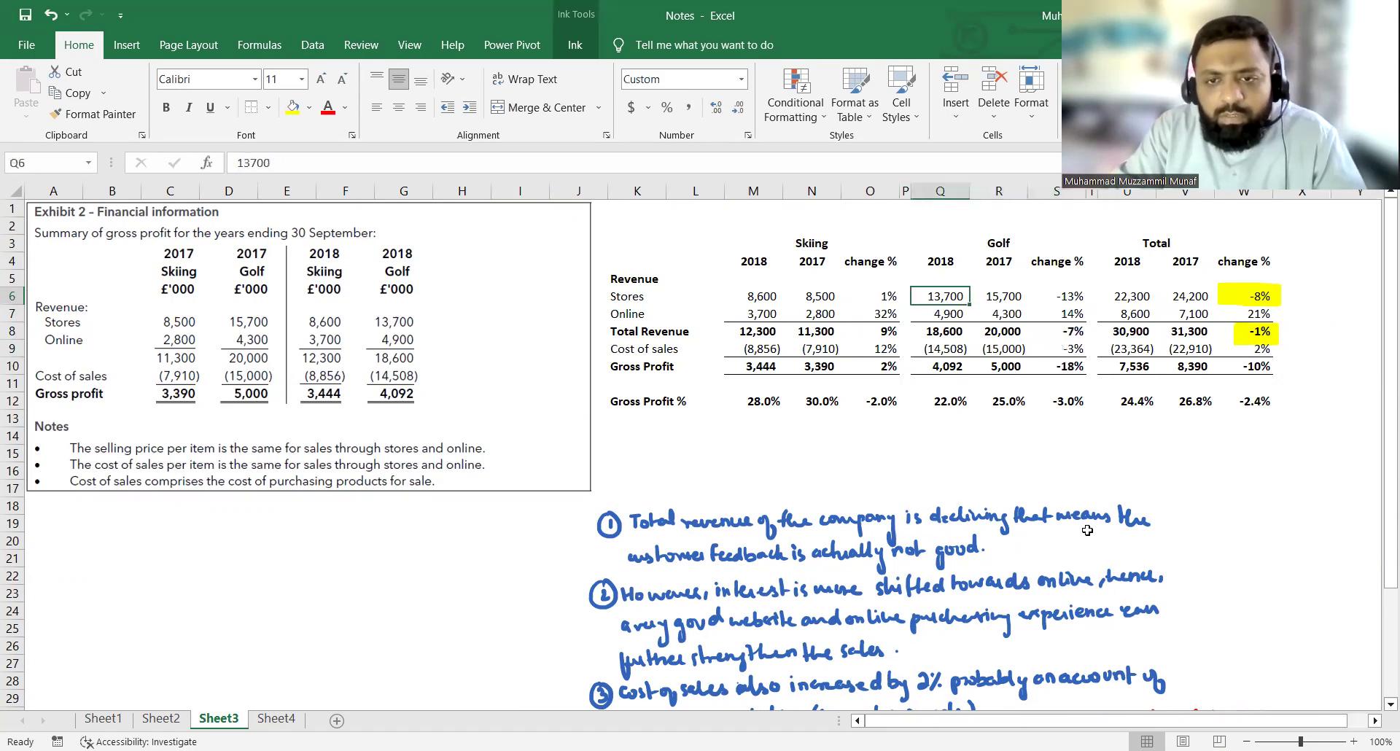
{"action": "key", "text": "Down"}
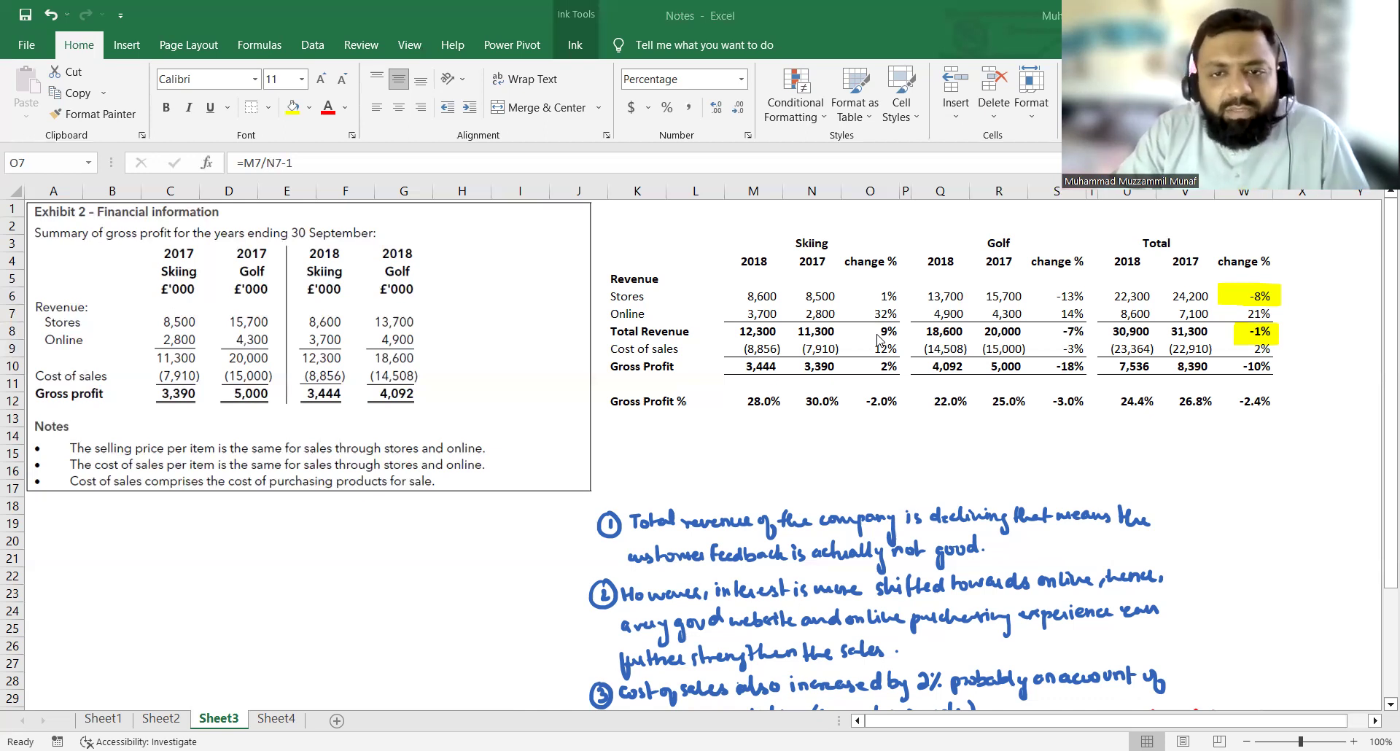
{"action": "key", "text": "Escape"}
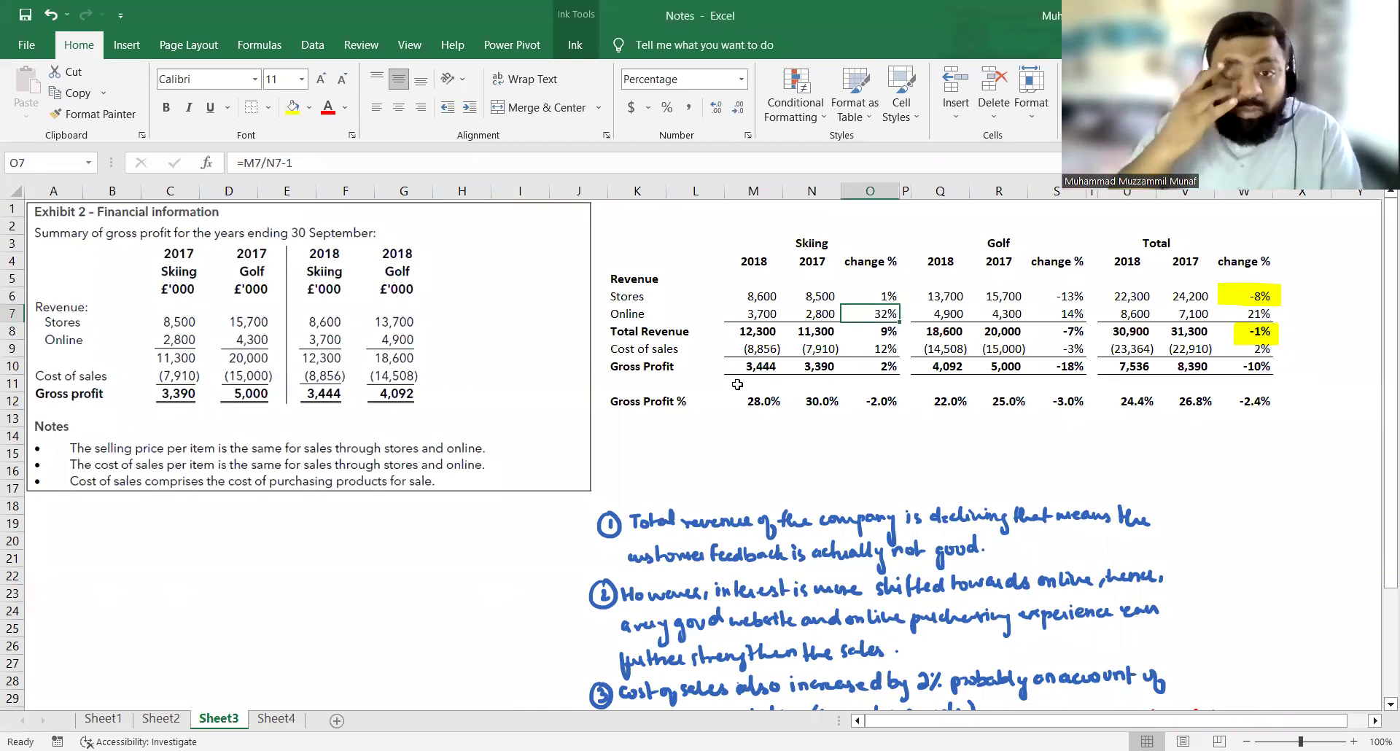
{"action": "key", "text": "Left"}
{"action": "key", "text": "Left"}
{"action": "key", "text": "Down"}
{"action": "key", "text": "Down"}
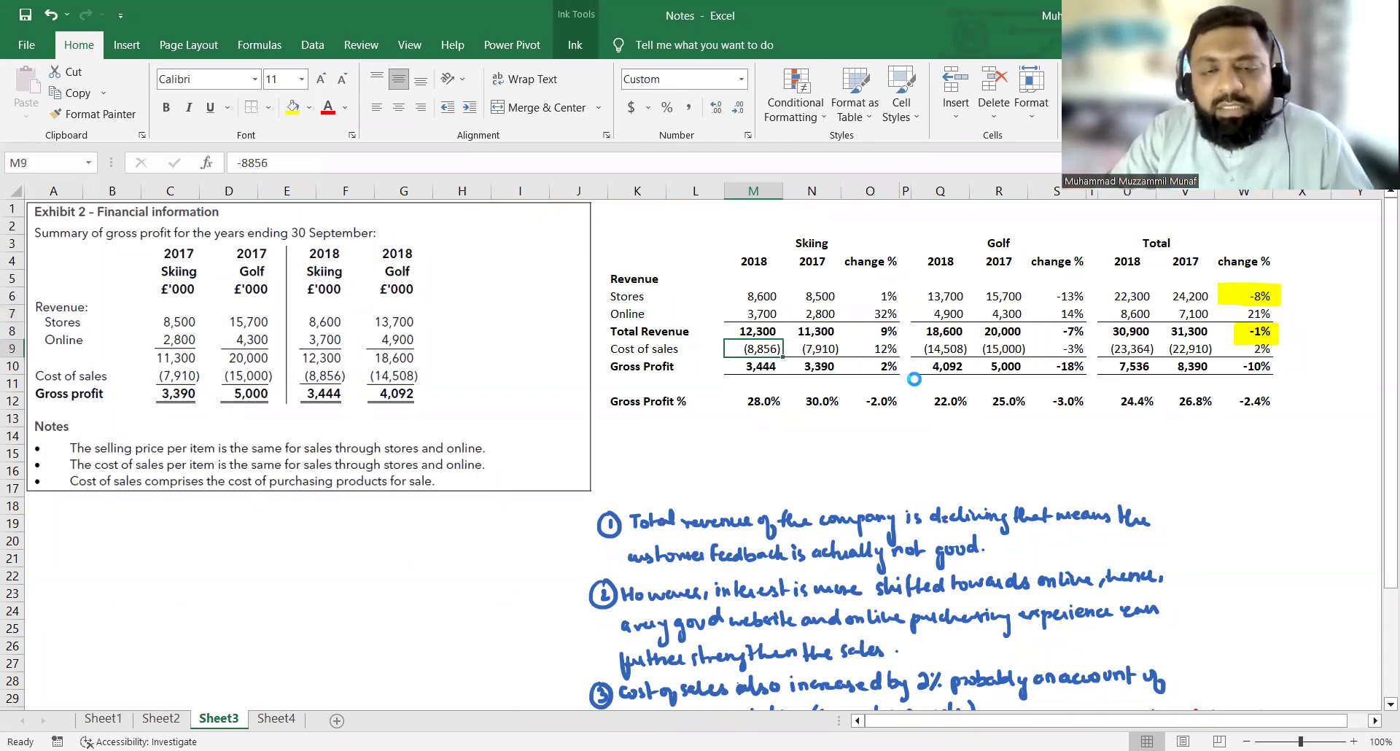
{"action": "left_click", "coordinate": [887, 312]}
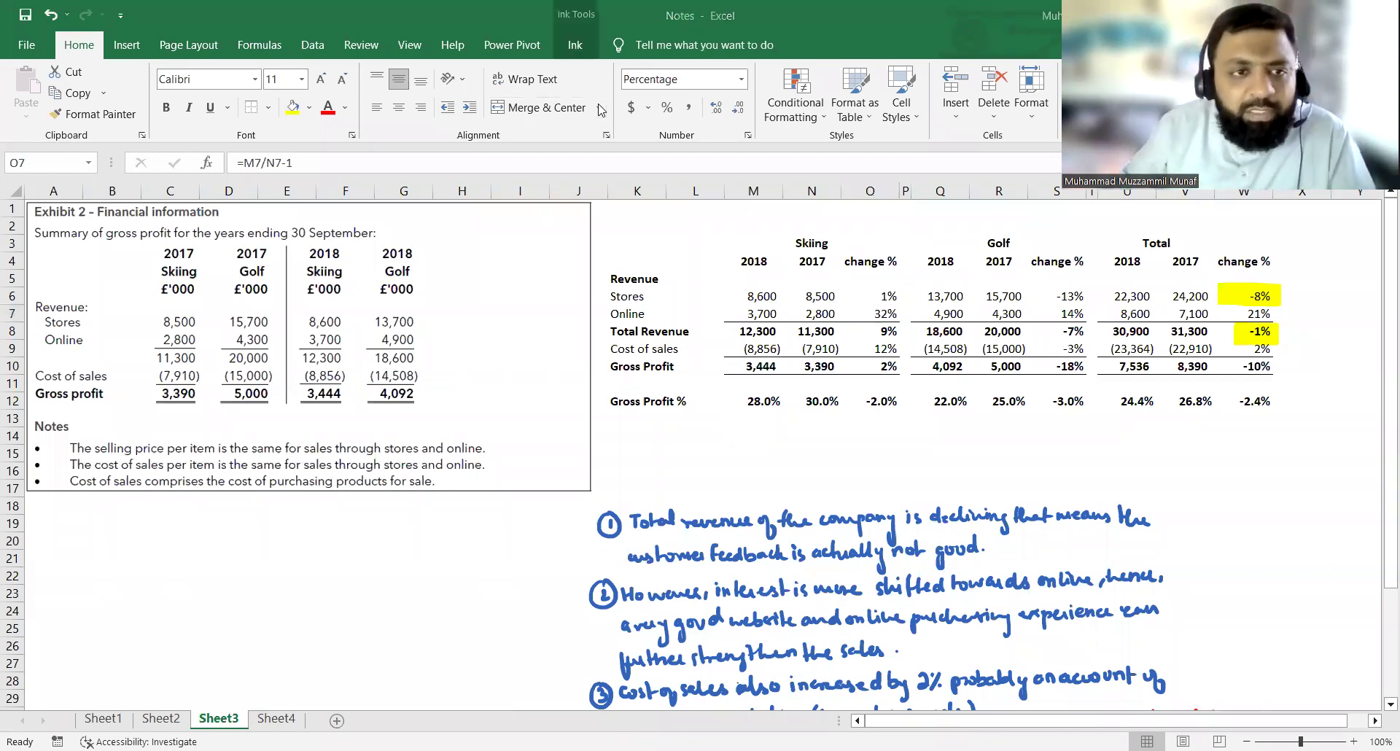
Start handwritten note 5 in blue pen below note 4: "Decrease in revenue from stores is mainly coming from golf. The".
{"action": "left_click", "coordinate": [560, 41]}
{"action": "left_click", "coordinate": [162, 117]}
{"action": "scroll", "coordinate": [798, 496], "scroll_direction": "down", "scroll_amount": 1}
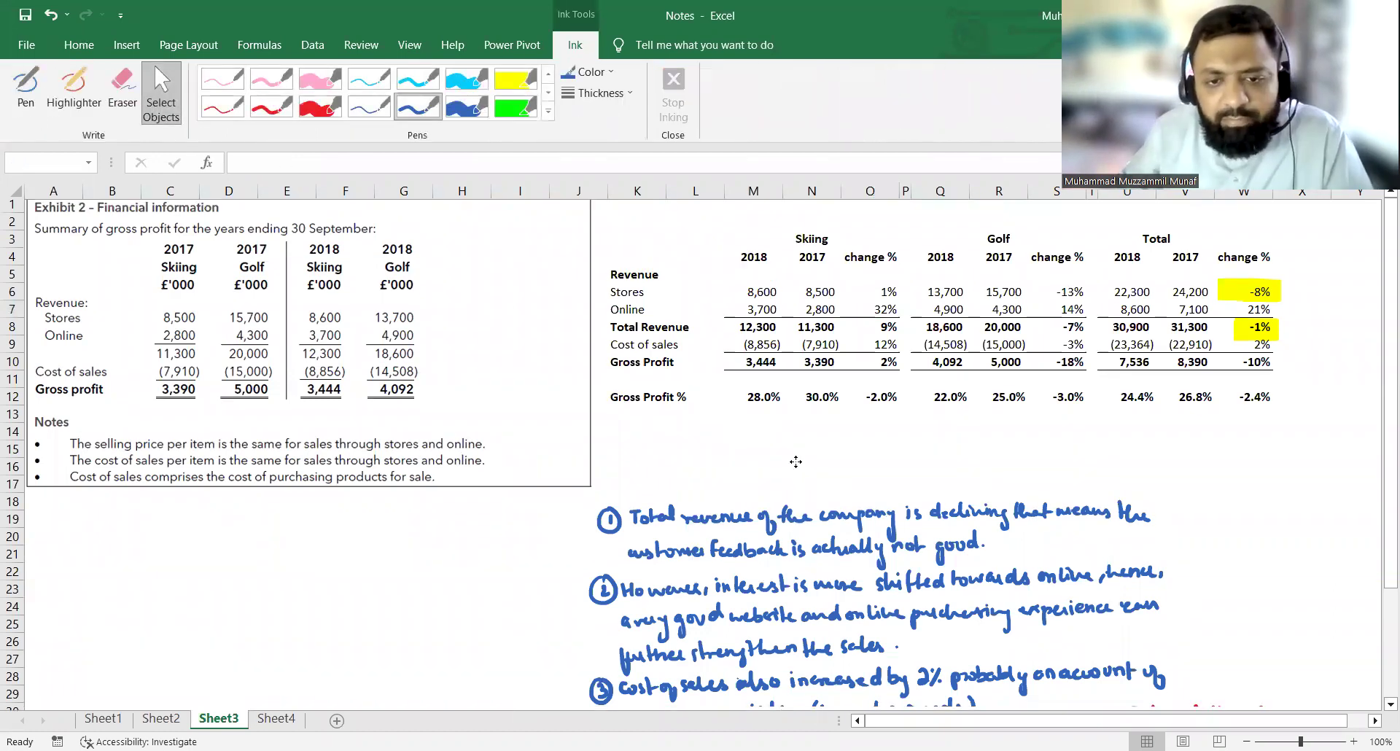
{"action": "scroll", "coordinate": [797, 518], "scroll_direction": "down", "scroll_amount": 3}
{"action": "left_click", "coordinate": [797, 517]}
{"action": "left_click_drag", "start_coordinate": [795, 515], "coordinate": [795, 584]}
{"action": "left_click", "coordinate": [541, 551]}
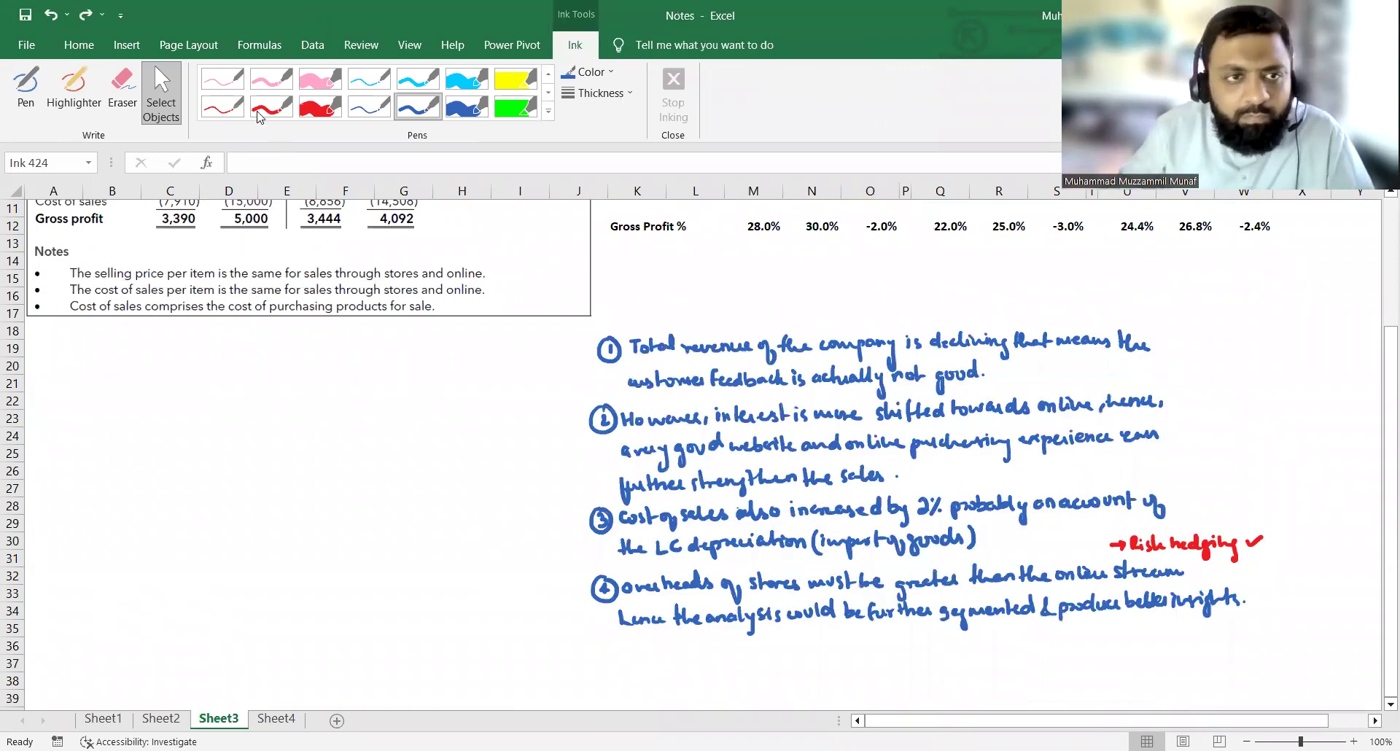
{"action": "scroll", "coordinate": [426, 408], "scroll_direction": "down", "scroll_amount": 3}
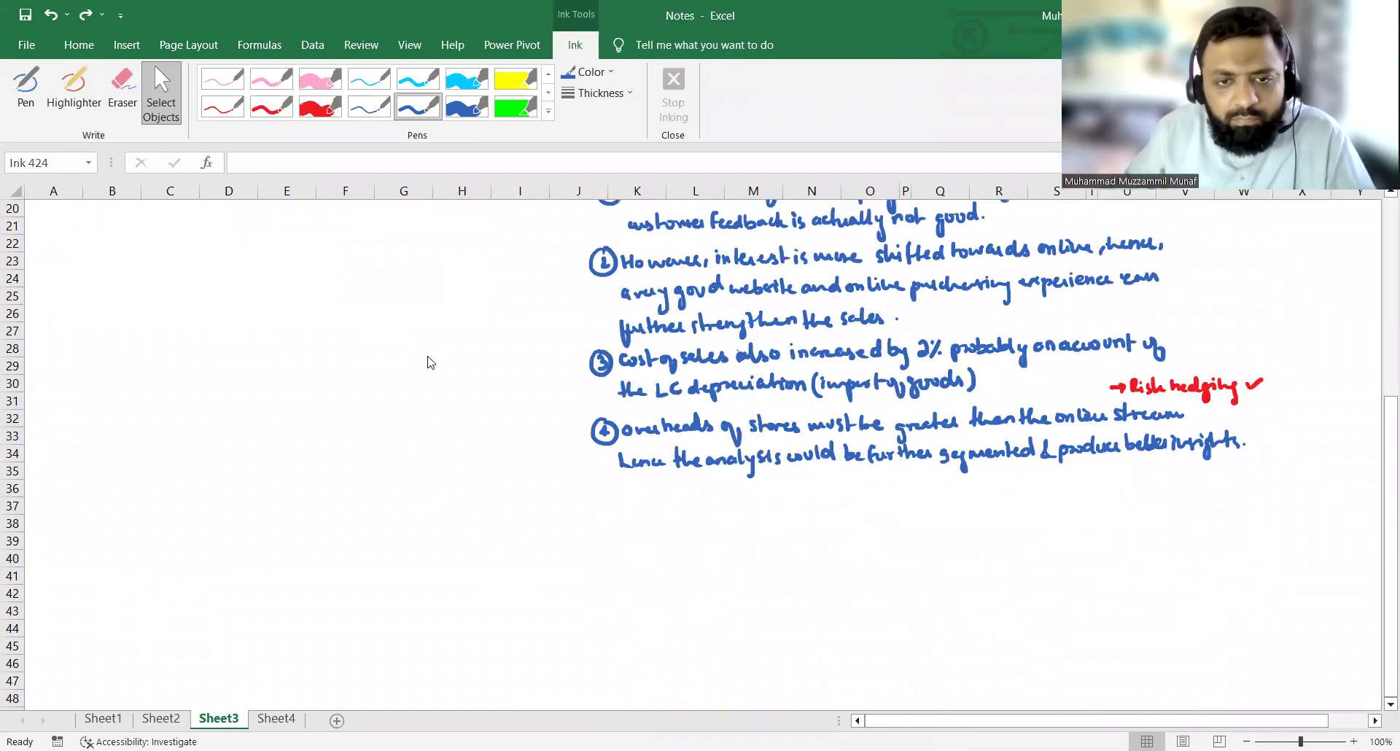
{"action": "scroll", "coordinate": [430, 362], "scroll_direction": "down", "scroll_amount": 1}
{"action": "left_click", "coordinate": [417, 108]}
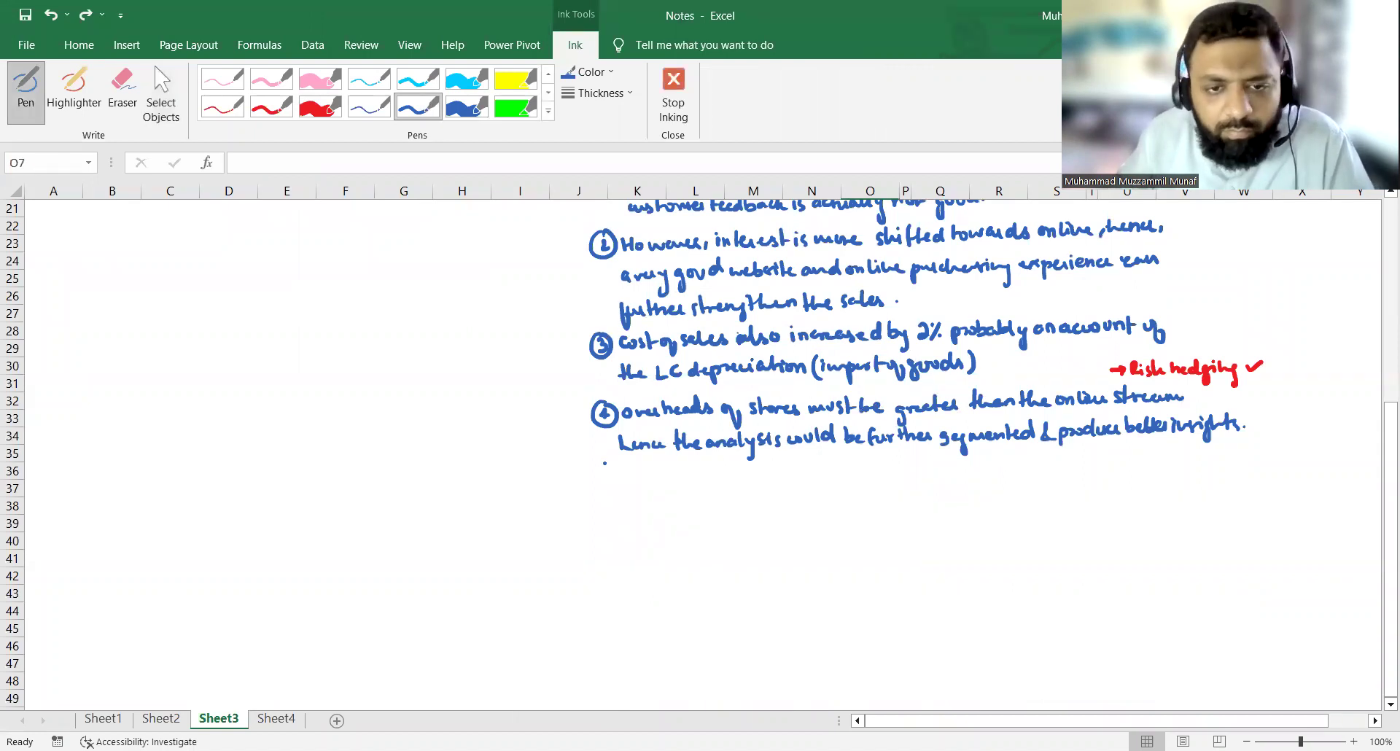
{"action": "mouse_move", "coordinate": [605, 474]}
{"action": "left_mouse_down"}
{"action": "mouse_move", "coordinate": [607, 488]}
{"action": "mouse_move", "coordinate": [614, 468]}
{"action": "mouse_move", "coordinate": [634, 487]}
{"action": "mouse_move", "coordinate": [892, 484]}
{"action": "left_mouse_up"}
{"action": "left_click", "coordinate": [641, 486]}
{"action": "mouse_move", "coordinate": [895, 465]}
{"action": "left_mouse_down"}
{"action": "mouse_move", "coordinate": [898, 487]}
{"action": "mouse_move", "coordinate": [940, 484]}
{"action": "left_mouse_up"}
{"action": "mouse_move", "coordinate": [953, 473]}
{"action": "left_mouse_down"}
{"action": "mouse_move", "coordinate": [947, 484]}
{"action": "mouse_move", "coordinate": [1021, 474]}
{"action": "mouse_move", "coordinate": [1019, 496]}
{"action": "left_mouse_up"}
{"action": "left_click_drag", "start_coordinate": [1030, 474], "coordinate": [1071, 475]}
{"action": "mouse_move", "coordinate": [1075, 472]}
{"action": "left_mouse_down"}
{"action": "mouse_move", "coordinate": [1089, 493]}
{"action": "mouse_move", "coordinate": [1149, 475]}
{"action": "left_mouse_up"}
{"action": "left_click_drag", "start_coordinate": [1158, 472], "coordinate": [1158, 490]}
{"action": "mouse_move", "coordinate": [1165, 469]}
{"action": "left_mouse_down"}
{"action": "mouse_move", "coordinate": [1178, 461]}
{"action": "mouse_move", "coordinate": [1182, 483]}
{"action": "mouse_move", "coordinate": [1213, 462]}
{"action": "left_mouse_up"}
{"action": "left_click", "coordinate": [1193, 476]}
{"action": "left_click", "coordinate": [1224, 474]}
{"action": "left_click_drag", "start_coordinate": [1208, 464], "coordinate": [1223, 478]}
{"action": "left_click_drag", "start_coordinate": [1225, 474], "coordinate": [1231, 478]}
Continue note 5 on a second line with "company may look for specific issues. Sales from stores of skiing is".
{"action": "left_click", "coordinate": [647, 506]}
{"action": "left_click_drag", "start_coordinate": [627, 517], "coordinate": [691, 513]}
{"action": "mouse_move", "coordinate": [693, 515]}
{"action": "left_mouse_down"}
{"action": "mouse_move", "coordinate": [697, 537]}
{"action": "mouse_move", "coordinate": [734, 515]}
{"action": "mouse_move", "coordinate": [749, 516]}
{"action": "mouse_move", "coordinate": [746, 535]}
{"action": "mouse_move", "coordinate": [773, 516]}
{"action": "left_mouse_up"}
{"action": "left_click", "coordinate": [762, 505]}
{"action": "left_click_drag", "start_coordinate": [775, 514], "coordinate": [815, 519]}
{"action": "left_click_drag", "start_coordinate": [818, 514], "coordinate": [830, 511]}
{"action": "left_click_drag", "start_coordinate": [839, 512], "coordinate": [853, 530]}
{"action": "left_click_drag", "start_coordinate": [850, 512], "coordinate": [868, 515]}
{"action": "left_click_drag", "start_coordinate": [868, 513], "coordinate": [889, 522]}
{"action": "left_click_drag", "start_coordinate": [893, 510], "coordinate": [1005, 516]}
{"action": "left_click", "coordinate": [973, 516]}
{"action": "mouse_move", "coordinate": [1008, 502]}
{"action": "left_mouse_down"}
{"action": "mouse_move", "coordinate": [1011, 517]}
{"action": "mouse_move", "coordinate": [1065, 512]}
{"action": "left_mouse_up"}
{"action": "mouse_move", "coordinate": [1064, 509]}
{"action": "left_mouse_down"}
{"action": "mouse_move", "coordinate": [1103, 502]}
{"action": "mouse_move", "coordinate": [1146, 524]}
{"action": "mouse_move", "coordinate": [1168, 493]}
{"action": "mouse_move", "coordinate": [1203, 523]}
{"action": "left_mouse_up"}
{"action": "left_click", "coordinate": [1134, 508]}
{"action": "left_click_drag", "start_coordinate": [1212, 499], "coordinate": [1231, 512]}
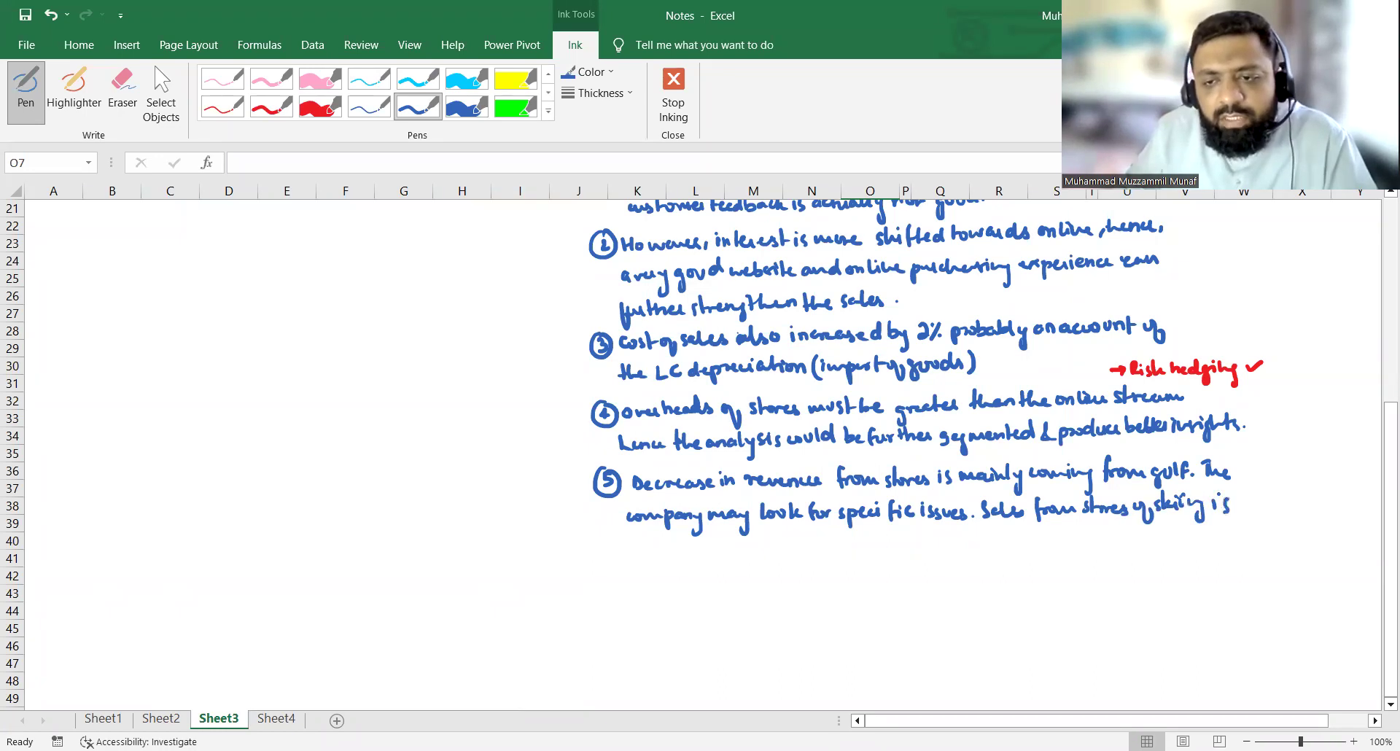
Finish note 5 on a third line with "also flat, if not decreasing.".
{"action": "left_click_drag", "start_coordinate": [628, 548], "coordinate": [642, 555]}
{"action": "left_click_drag", "start_coordinate": [644, 545], "coordinate": [684, 557]}
{"action": "left_click", "coordinate": [698, 549]}
{"action": "left_click_drag", "start_coordinate": [678, 545], "coordinate": [698, 547]}
{"action": "left_click_drag", "start_coordinate": [700, 551], "coordinate": [777, 547]}
{"action": "left_click", "coordinate": [798, 545]}
{"action": "mouse_move", "coordinate": [781, 537]}
{"action": "left_mouse_down"}
{"action": "mouse_move", "coordinate": [782, 550]}
{"action": "mouse_move", "coordinate": [802, 536]}
{"action": "left_mouse_up"}
{"action": "left_click_drag", "start_coordinate": [806, 545], "coordinate": [822, 547]}
{"action": "left_click_drag", "start_coordinate": [824, 544], "coordinate": [845, 545]}
{"action": "left_click_drag", "start_coordinate": [848, 544], "coordinate": [872, 548]}
{"action": "left_click_drag", "start_coordinate": [873, 546], "coordinate": [891, 561]}
{"action": "left_click", "coordinate": [899, 543]}
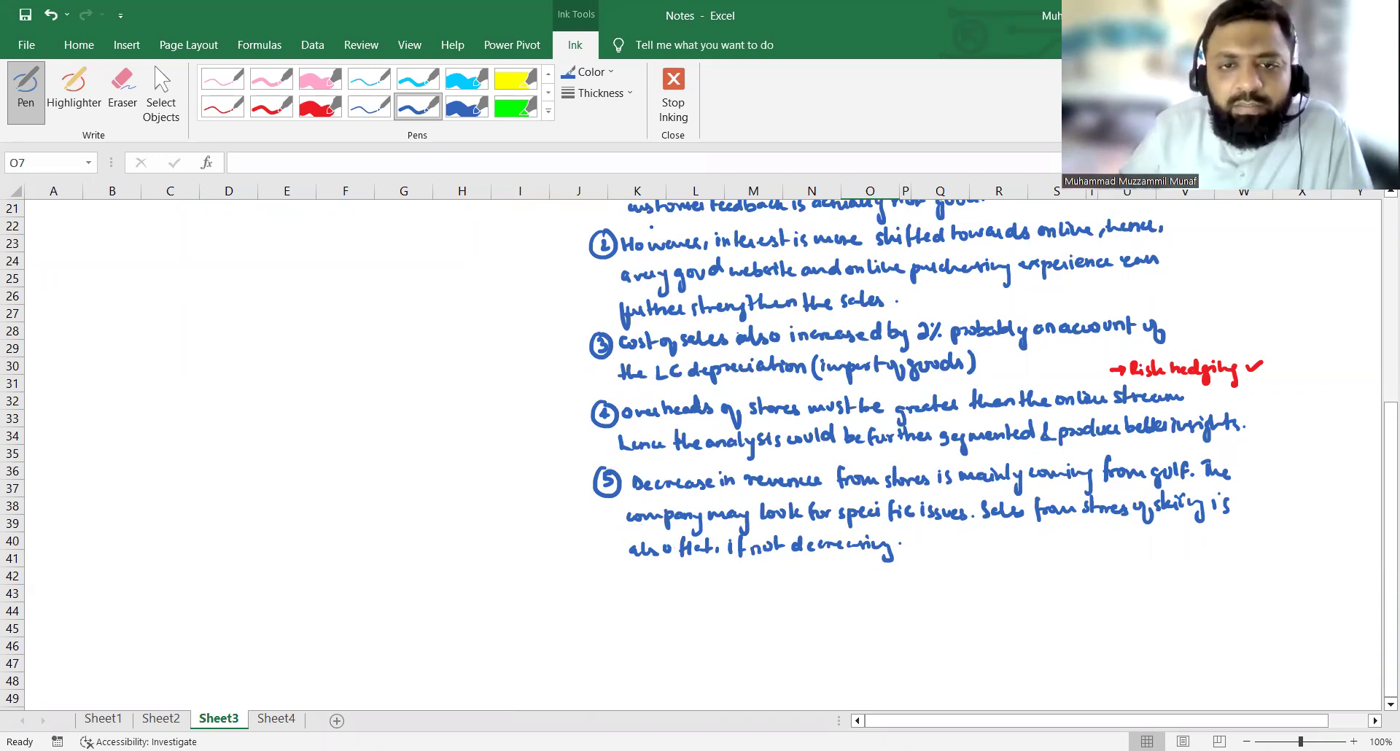
Add "(for both categories)" in red pen at the end of note 2, then stop inking.
{"action": "left_click", "coordinate": [283, 115]}
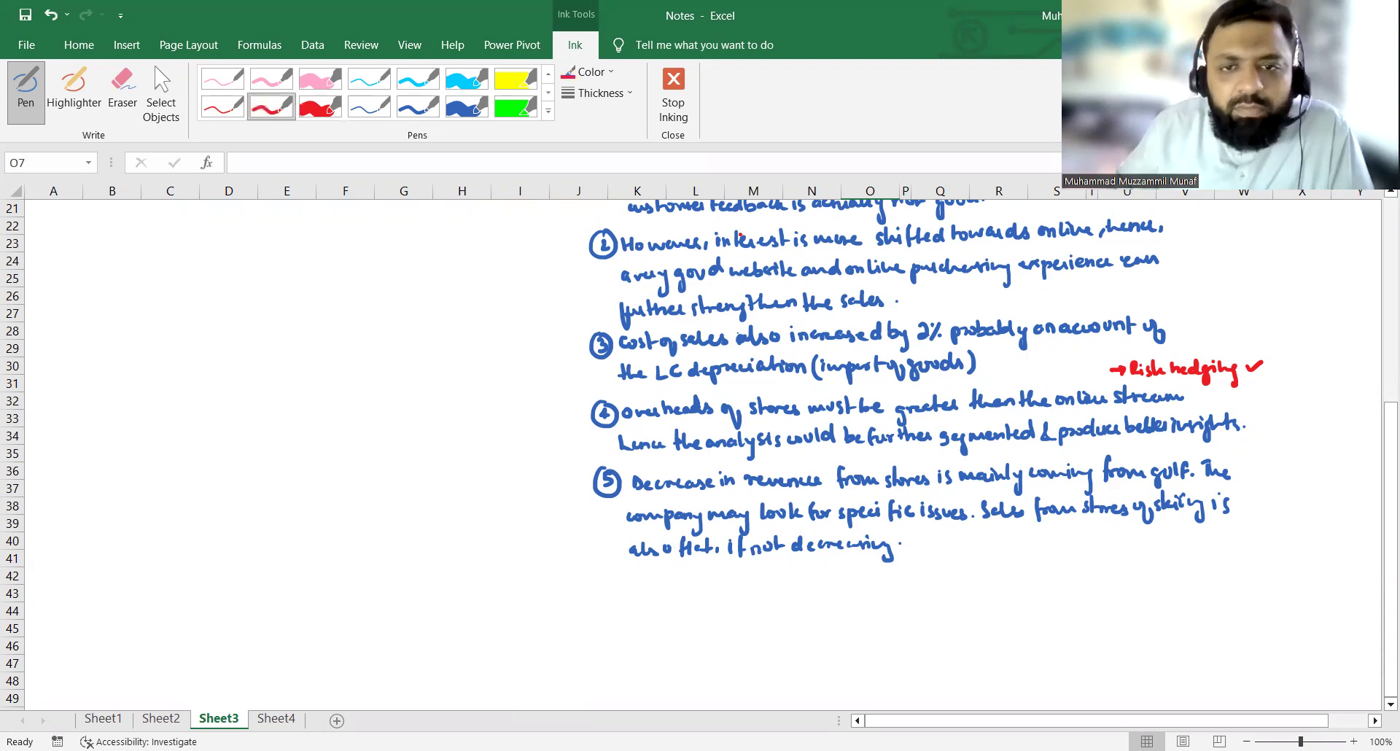
{"action": "mouse_move", "coordinate": [913, 283]}
{"action": "left_mouse_down"}
{"action": "mouse_move", "coordinate": [909, 306]}
{"action": "mouse_move", "coordinate": [964, 299]}
{"action": "left_mouse_up"}
{"action": "left_click_drag", "start_coordinate": [973, 289], "coordinate": [971, 305]}
{"action": "left_click_drag", "start_coordinate": [966, 294], "coordinate": [995, 304]}
{"action": "mouse_move", "coordinate": [1000, 296]}
{"action": "left_mouse_down"}
{"action": "mouse_move", "coordinate": [1050, 312]}
{"action": "mouse_move", "coordinate": [1085, 304]}
{"action": "left_mouse_up"}
{"action": "left_click", "coordinate": [1054, 298]}
{"action": "left_click_drag", "start_coordinate": [1087, 299], "coordinate": [1106, 311]}
{"action": "left_click", "coordinate": [161, 94]}
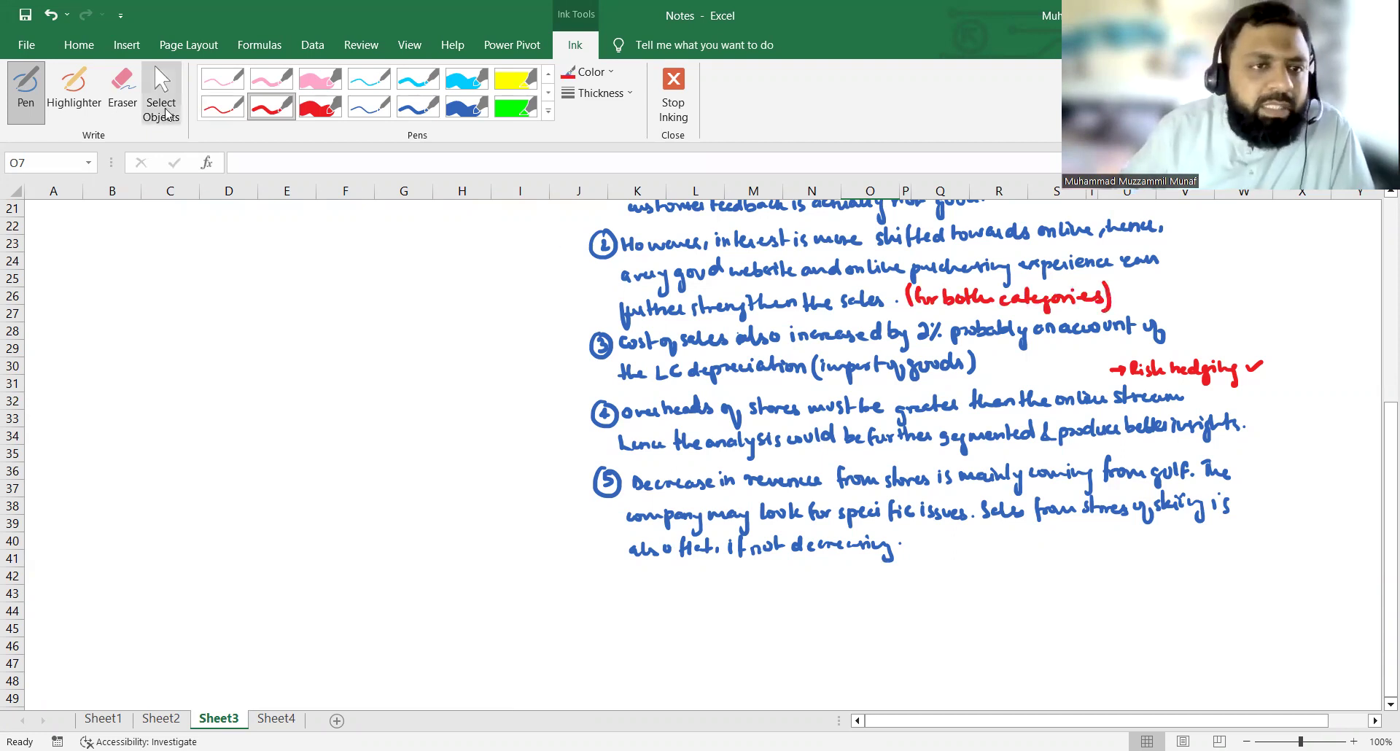
{"action": "scroll", "coordinate": [727, 345], "scroll_direction": "up", "scroll_amount": 5}
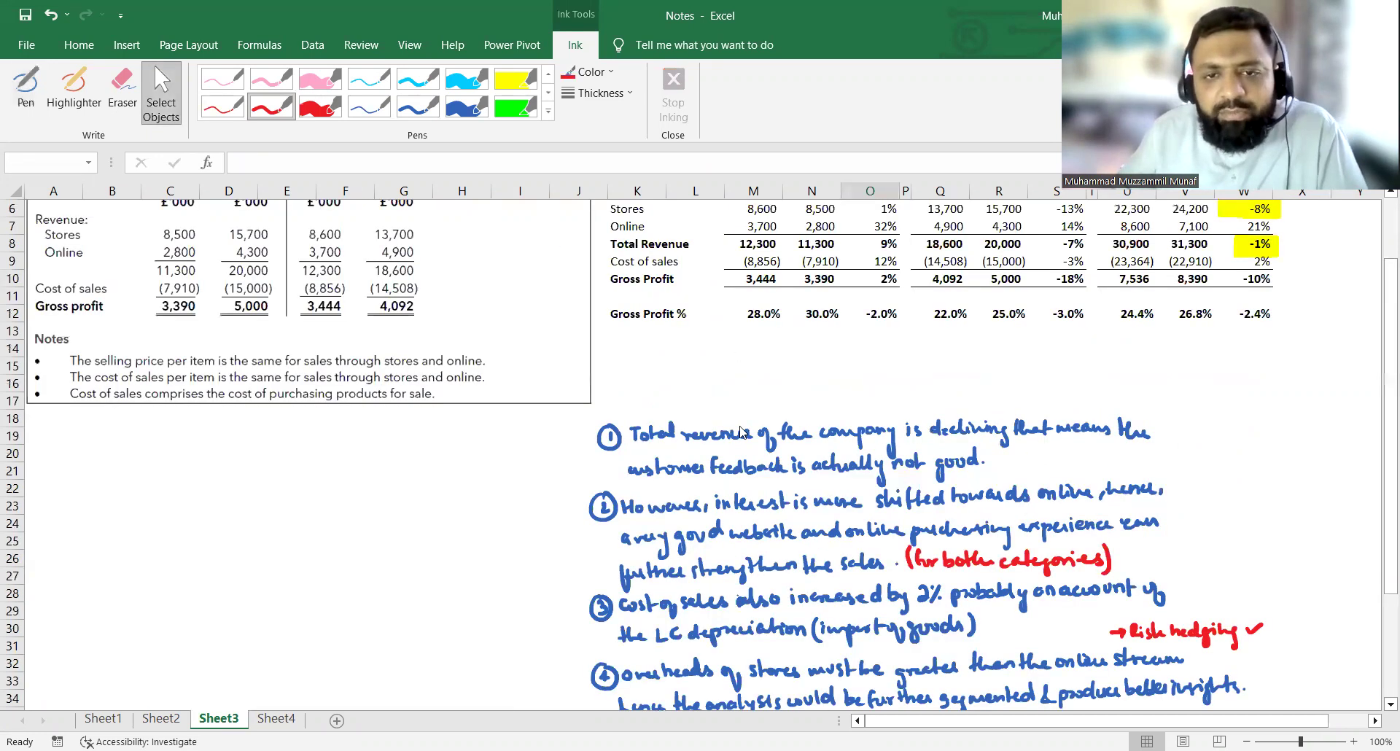
{"action": "scroll", "coordinate": [807, 365], "scroll_direction": "up", "scroll_amount": 2}
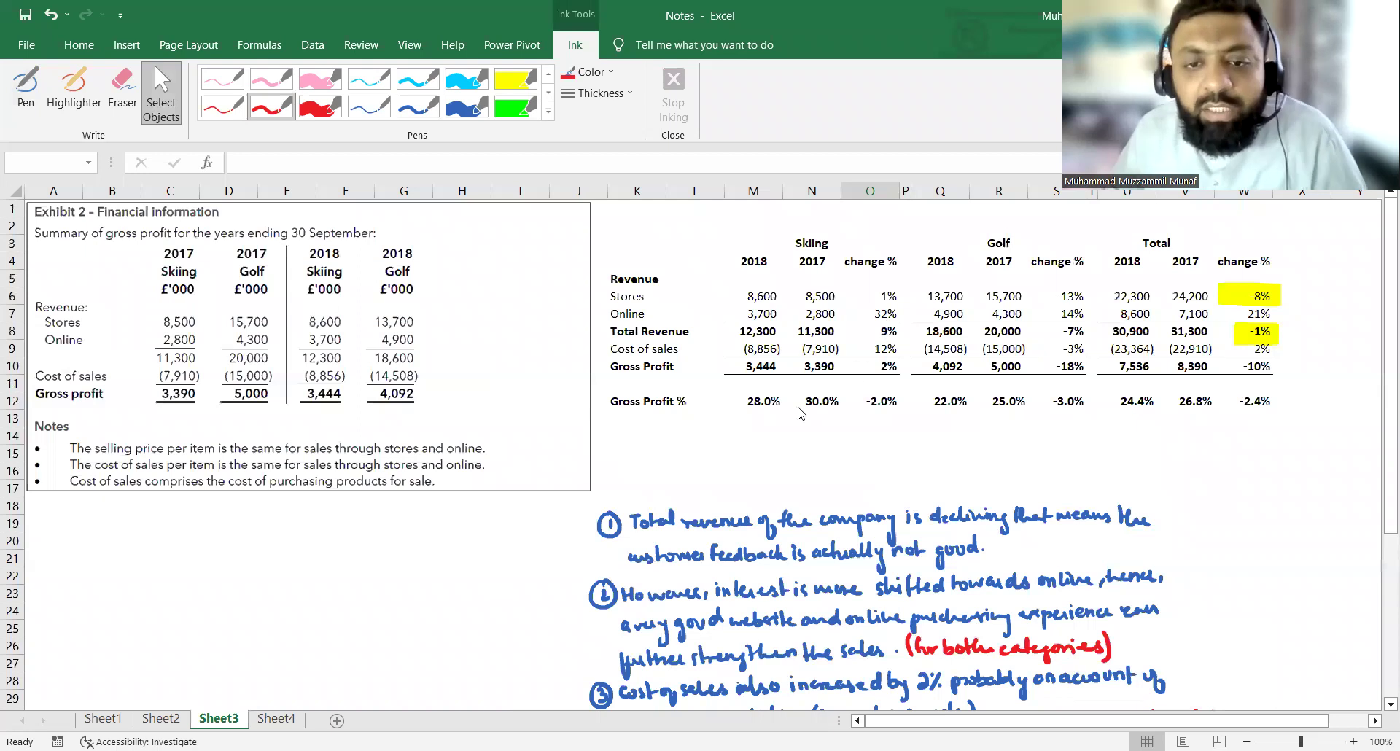